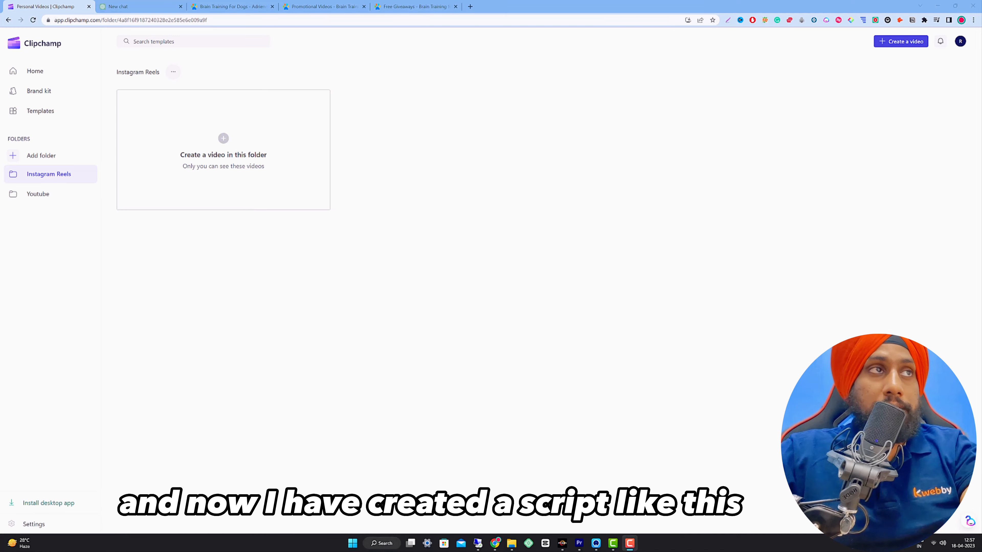
# Step: Switch to the ChatGPT chat and review the prompt and the timed Brain Training for Dogs ad script
pyautogui.click(116, 6)
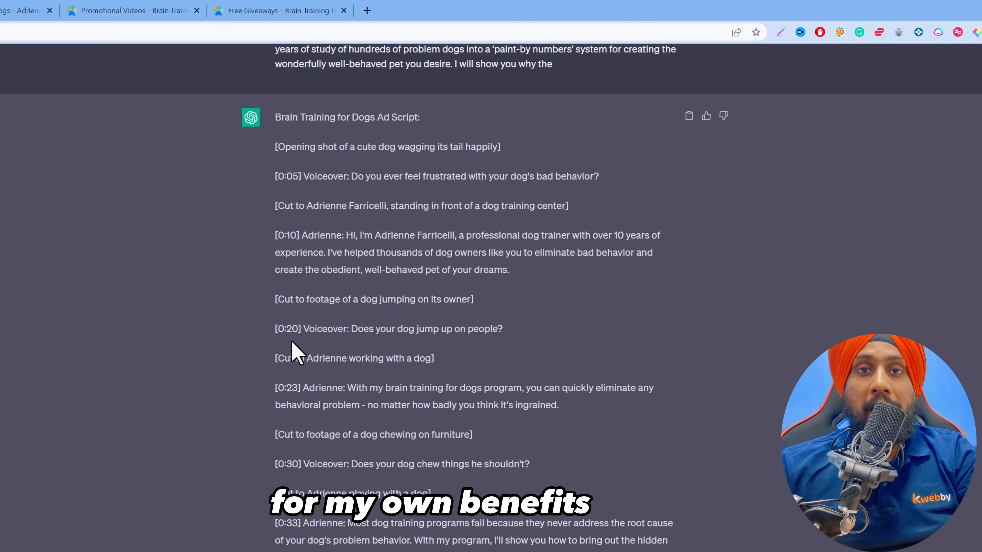
pyautogui.scroll(15, 341, 387)
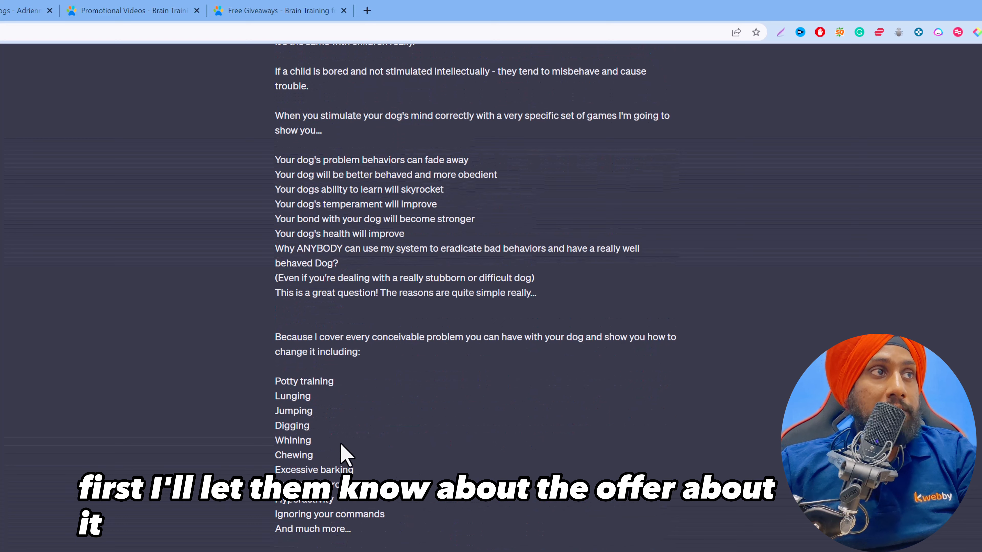
pyautogui.scroll(-9, 294, 438)
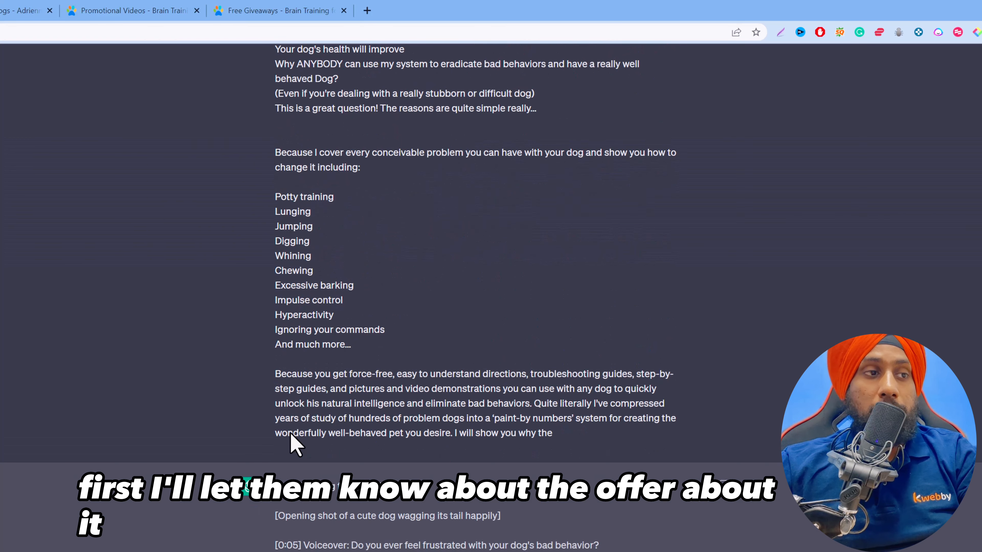
pyautogui.scroll(-7, 291, 434)
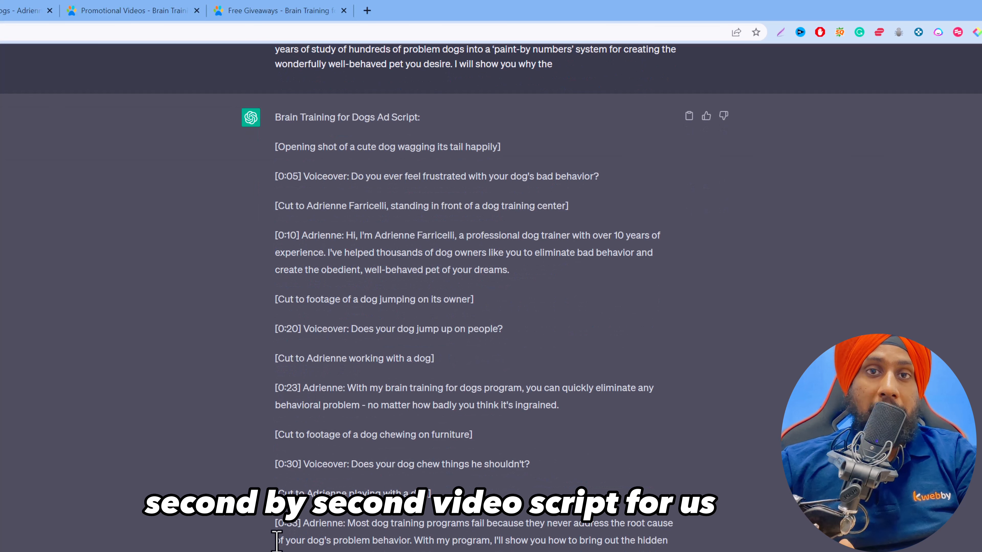
pyautogui.scroll(2, 275, 538)
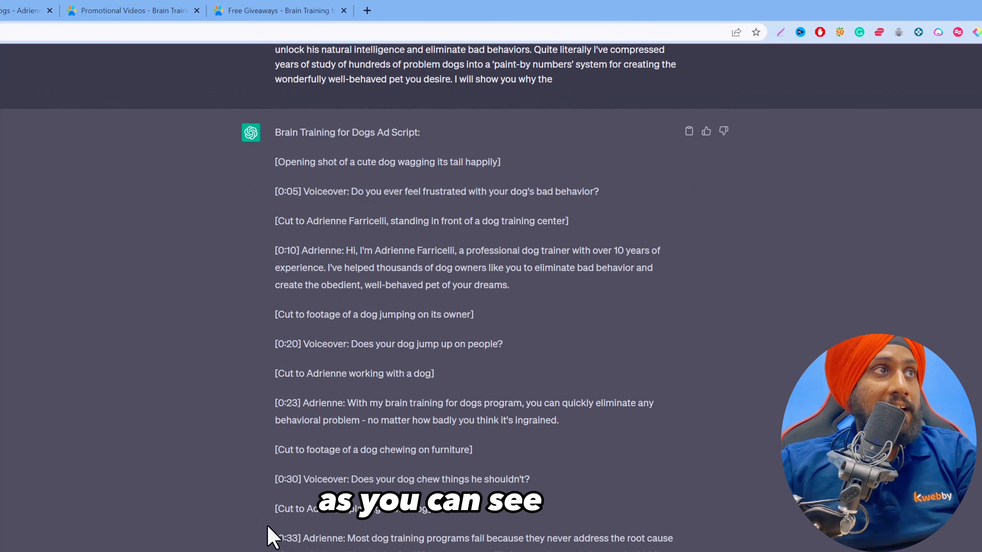
pyautogui.moveTo(275, 181)
pyautogui.mouseDown()
pyautogui.moveTo(410, 176)
pyautogui.moveTo(423, 187)
pyautogui.moveTo(414, 182)
pyautogui.mouseUp()
pyautogui.scroll(-2, 415, 182)
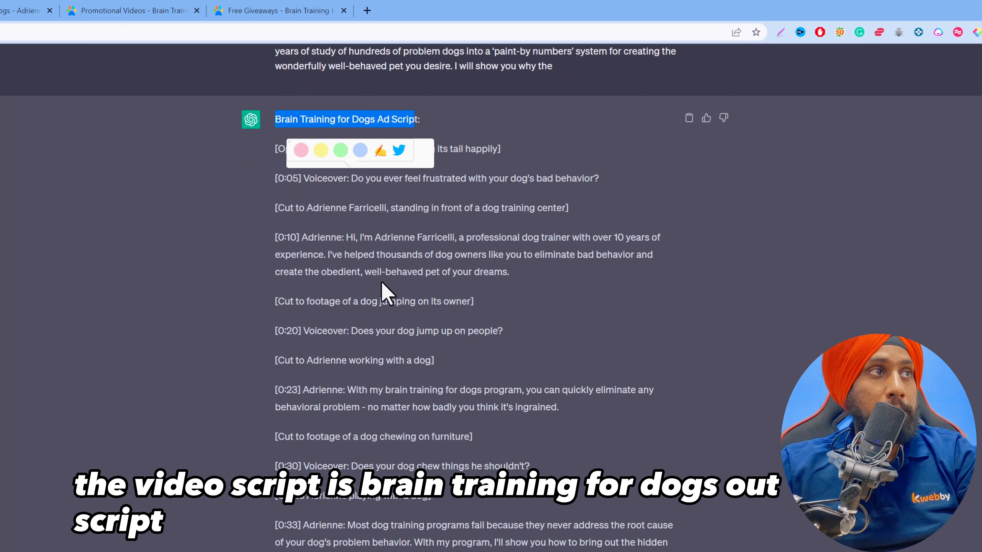
pyautogui.click(333, 227)
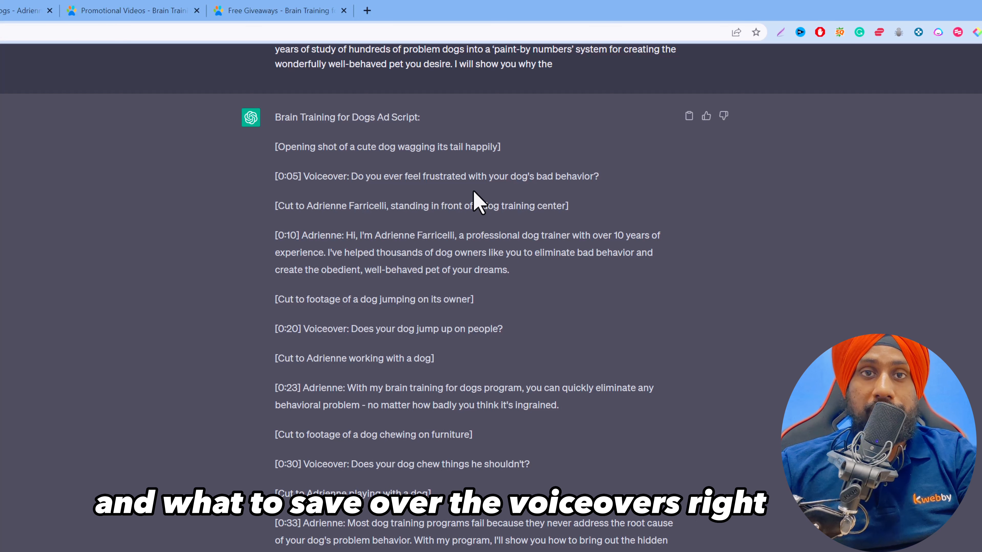
pyautogui.scroll(-2, 346, 463)
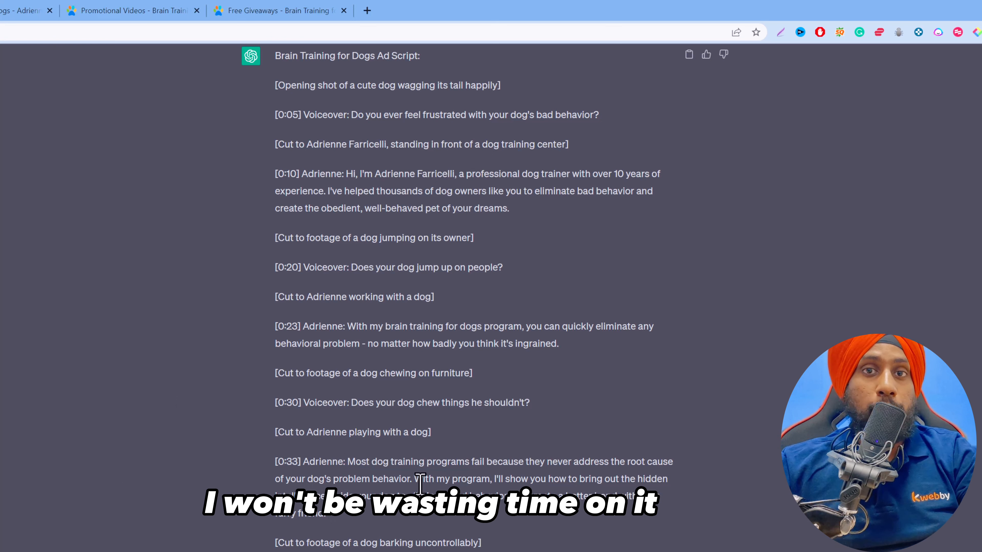
pyautogui.scroll(-6, 420, 481)
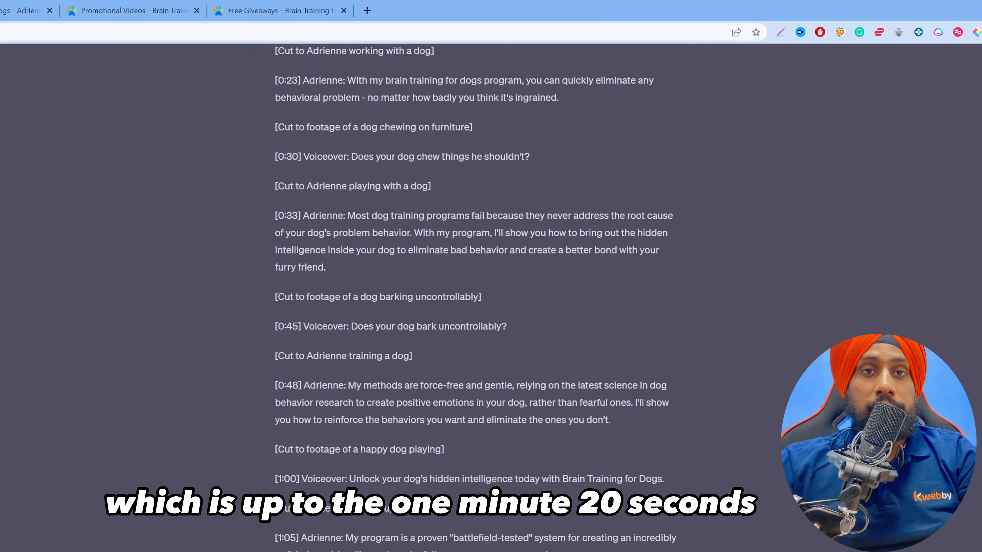
# Step: Switch to Clipchamp, create a folder named Ads Videos and start a new video in it
pyautogui.click(64, 7)
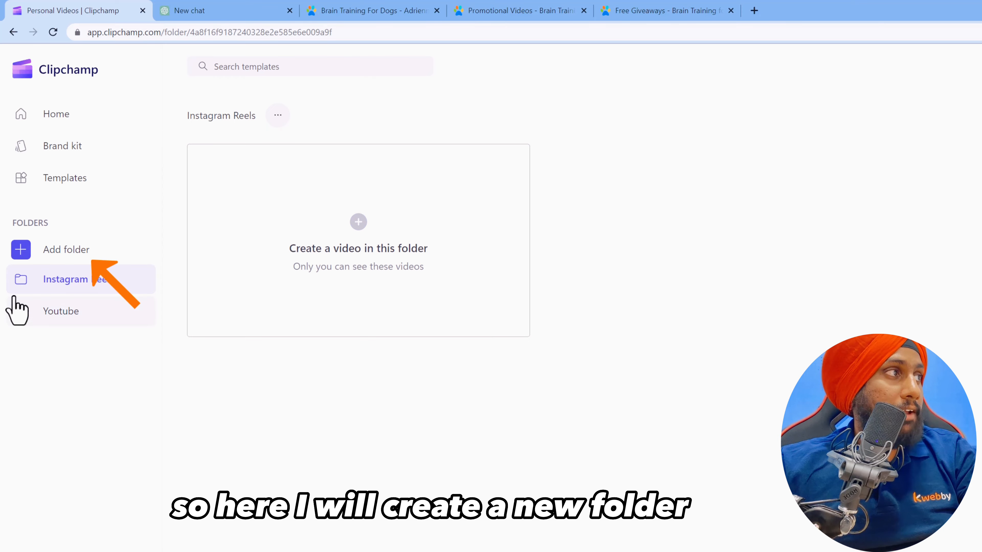
pyautogui.click(66, 249)
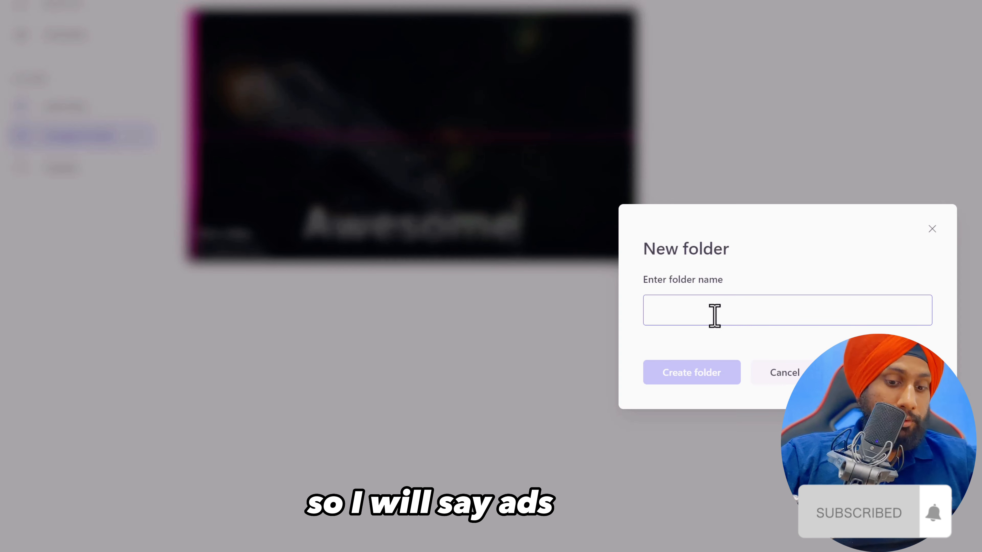
pyautogui.write('Ads V')
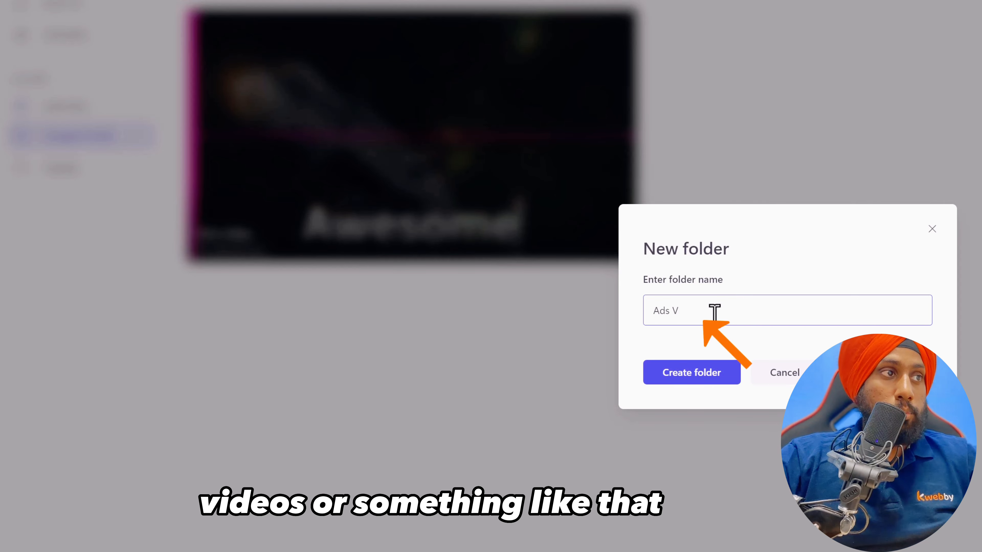
pyautogui.write('ideos')
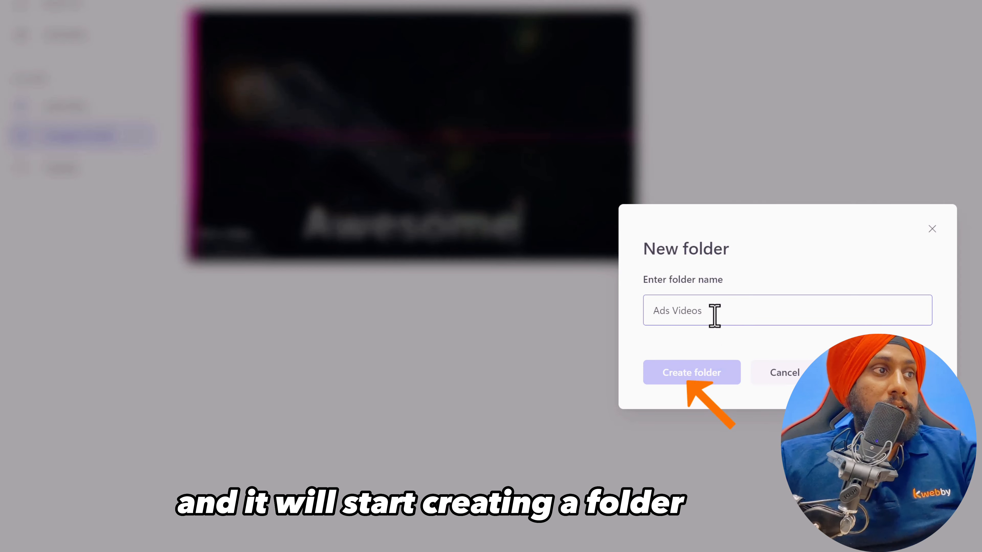
pyautogui.click(715, 373)
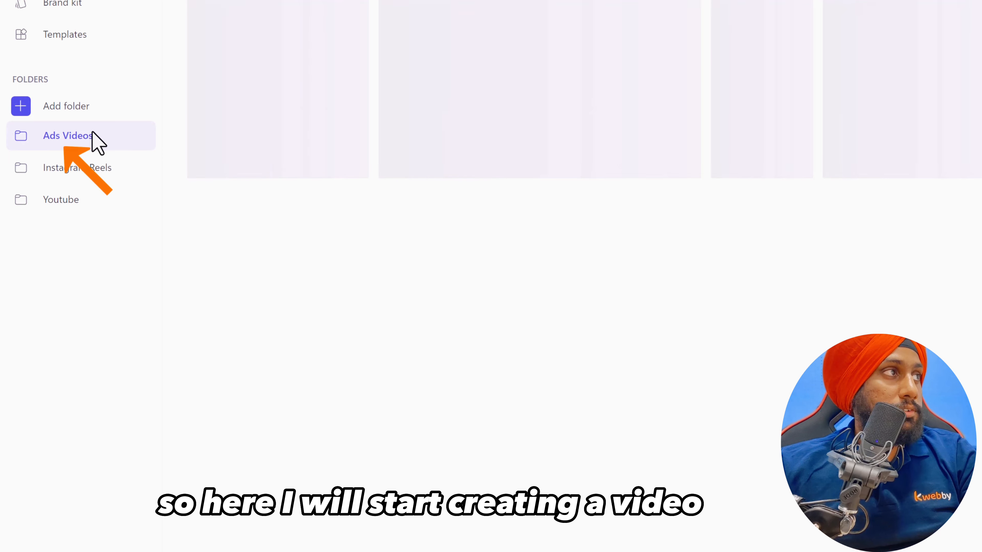
pyautogui.click(369, 148)
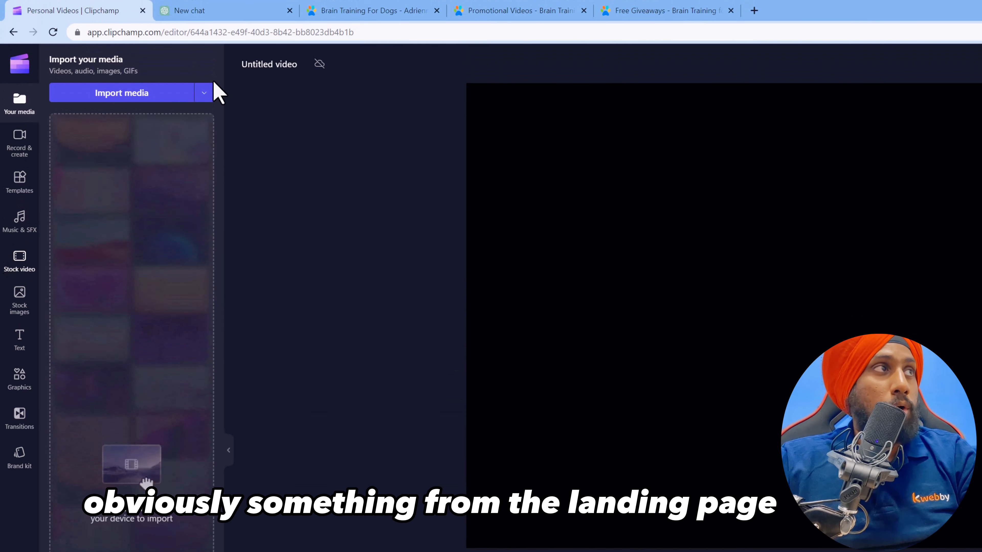
# Step: View the header of the Brain Training For Dogs landing page, and return to the Clipchamp video editor
pyautogui.click(388, 11)
pyautogui.scroll(5, 327, 299)
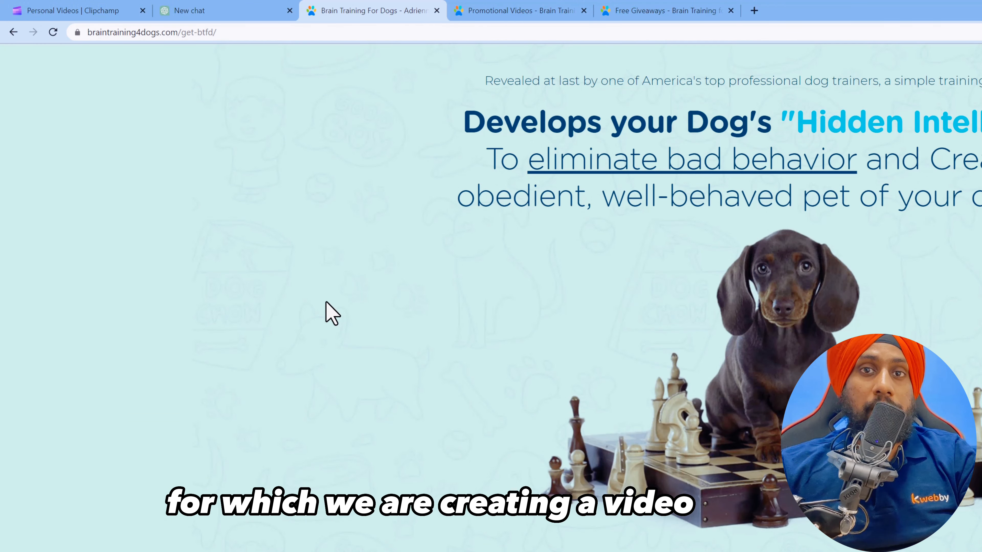
pyautogui.click(92, 10)
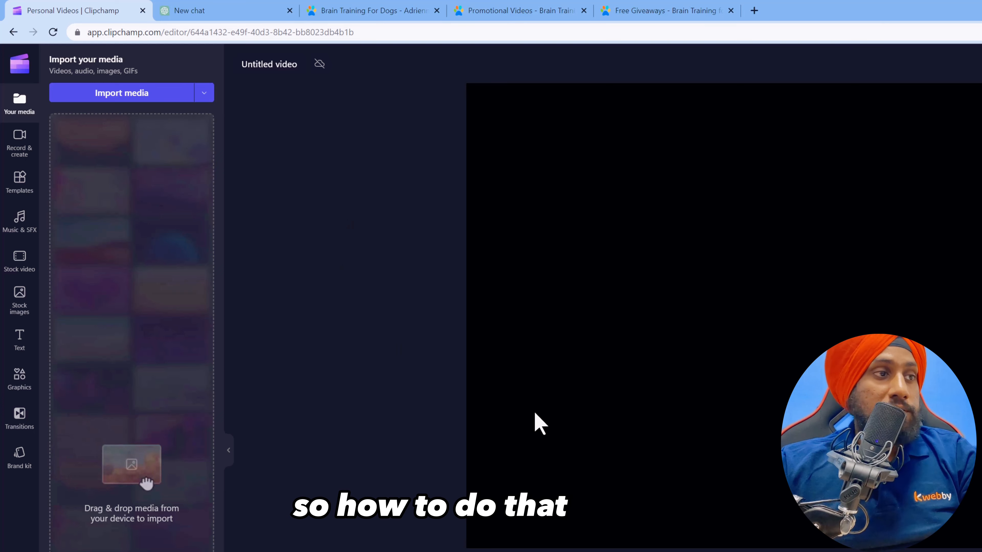
# Step: Open the text-to-speech generator for the new video
pyautogui.click(19, 220)
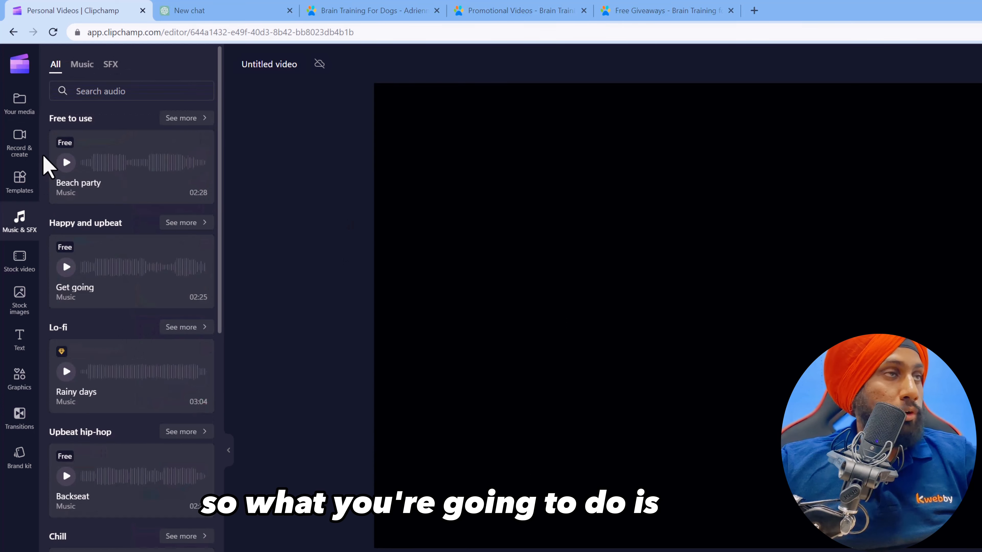
pyautogui.click(28, 157)
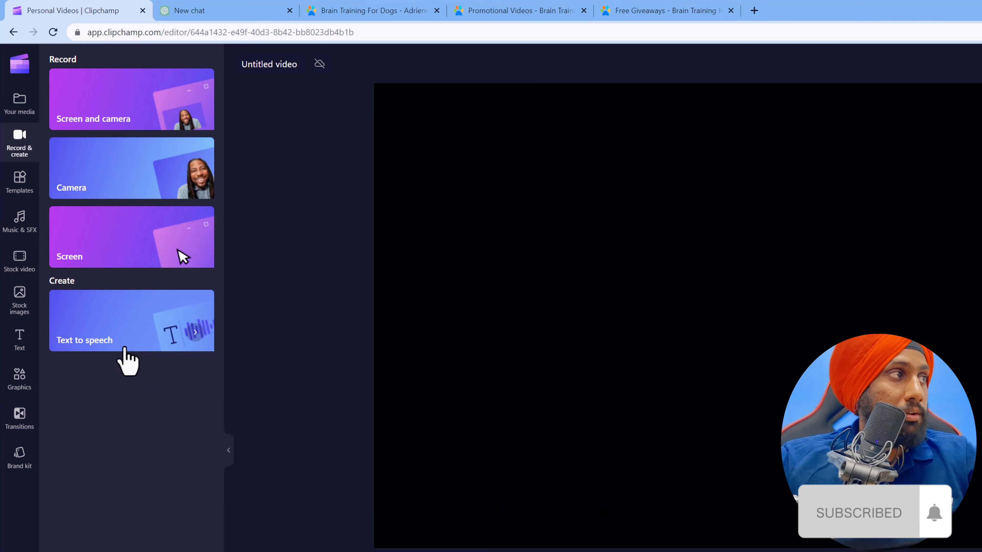
pyautogui.click(128, 360)
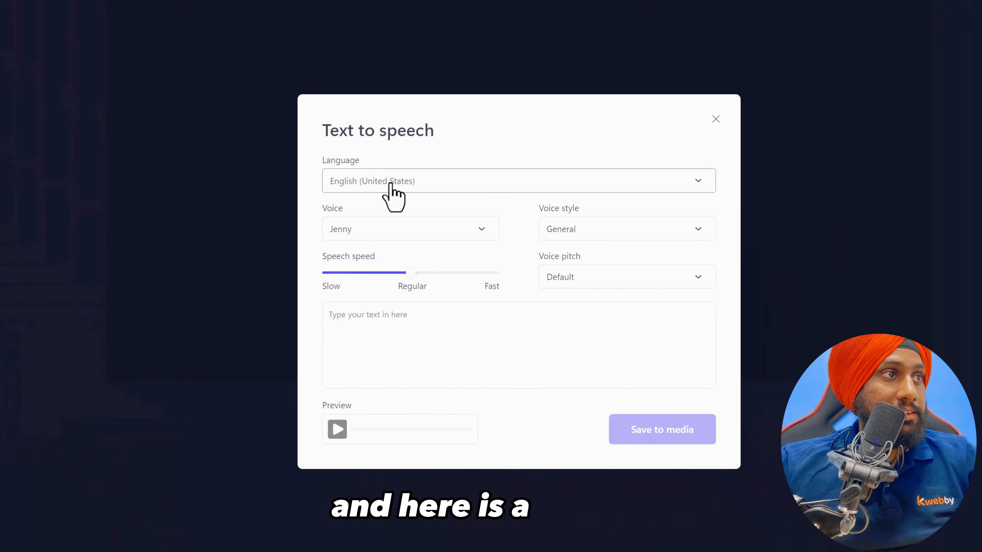
# Step: Browse the languages available for text to speech, leaving English (United States) selected
pyautogui.click(387, 185)
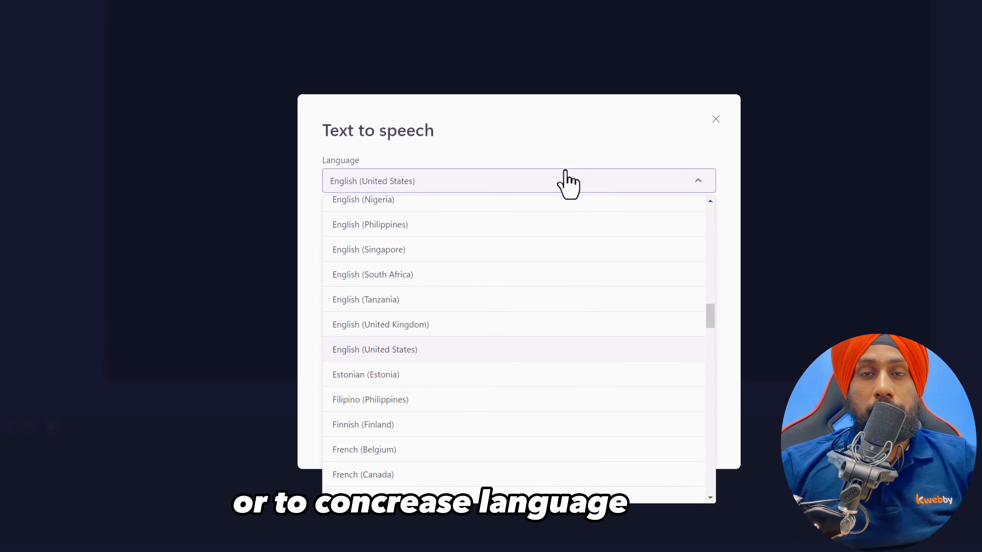
pyautogui.scroll(-8, 543, 243)
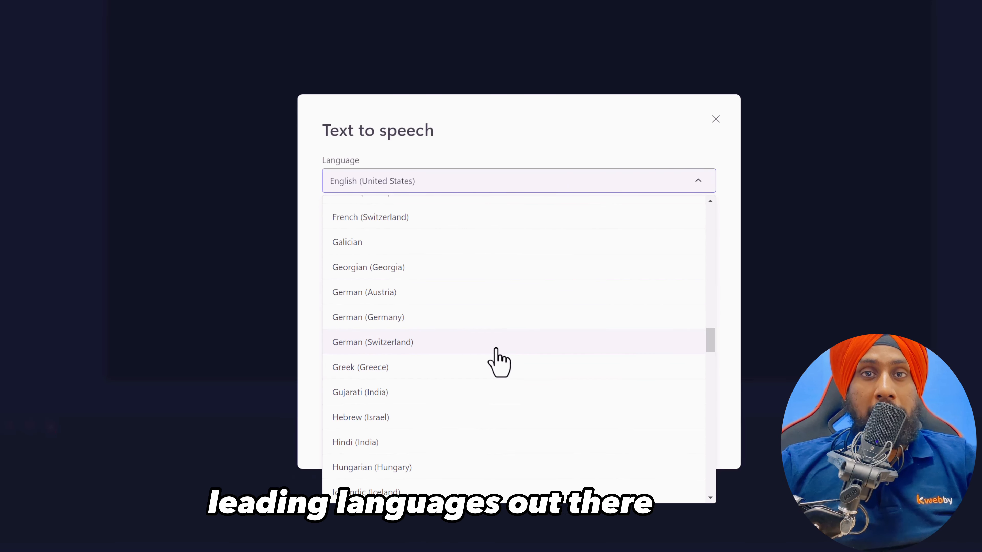
pyautogui.scroll(5, 410, 248)
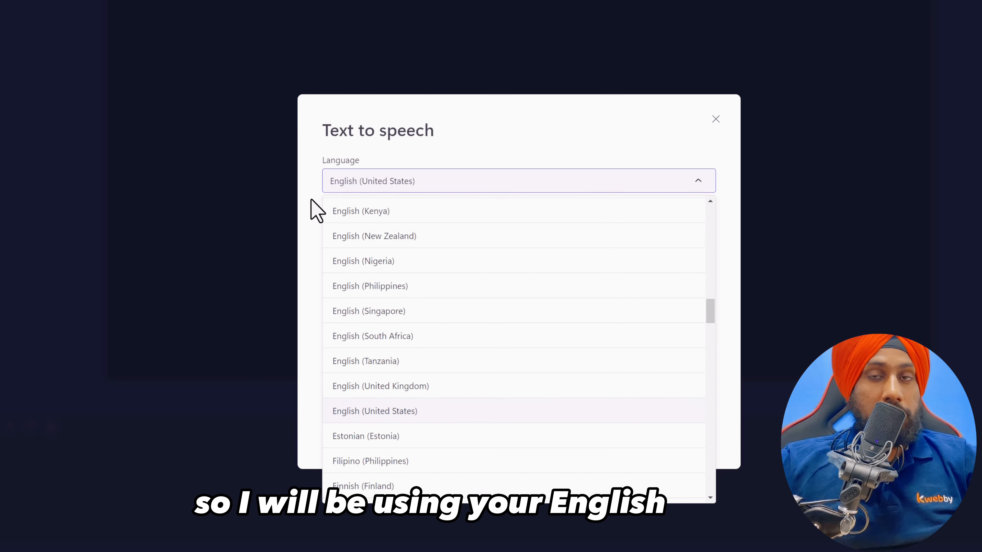
pyautogui.click(305, 207)
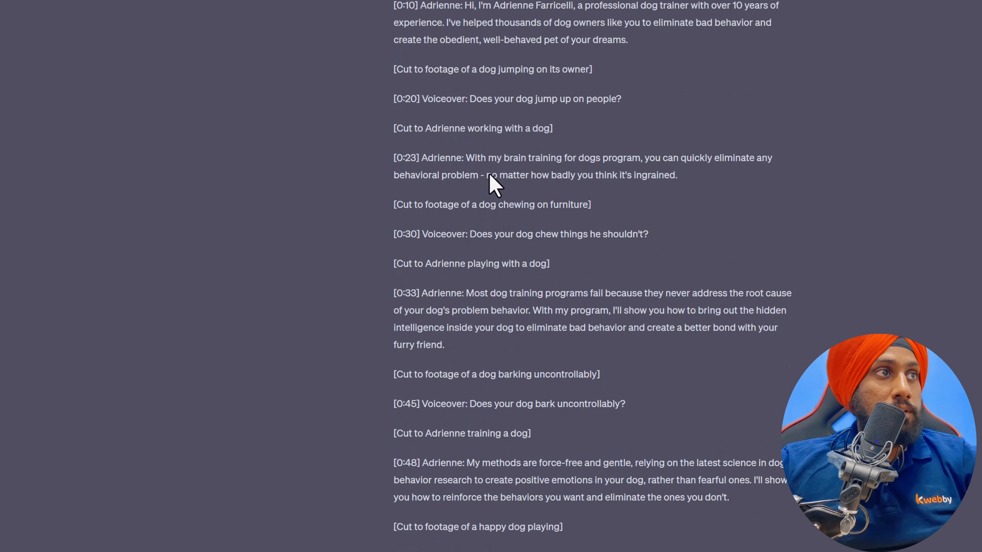
# Step: Examine the opening shot direction, presenter cue and first voiceover line of the ad script in ChatGPT
pyautogui.scroll(3, 490, 175)
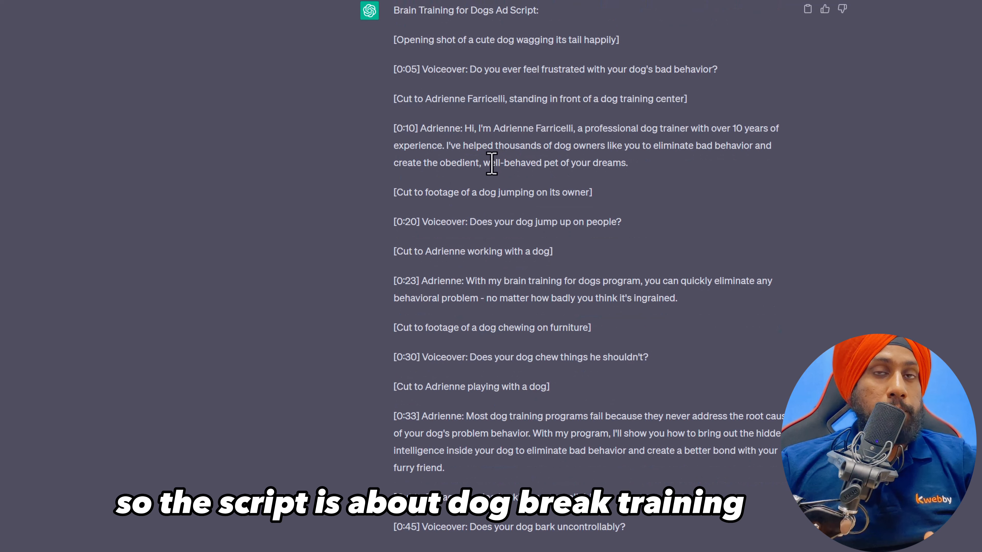
pyautogui.moveTo(424, 99)
pyautogui.mouseDown()
pyautogui.moveTo(514, 99)
pyautogui.moveTo(505, 100)
pyautogui.mouseUp()
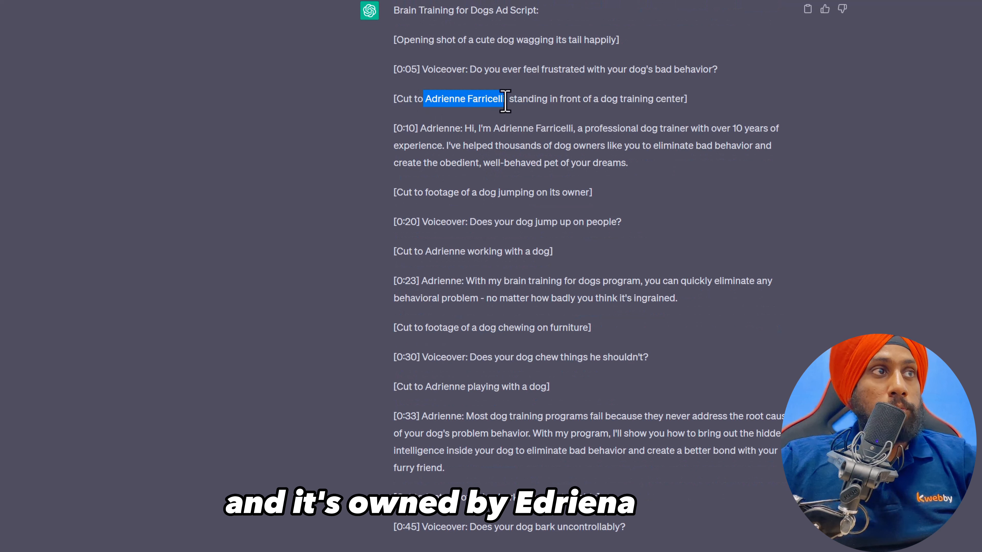
pyautogui.click(473, 173)
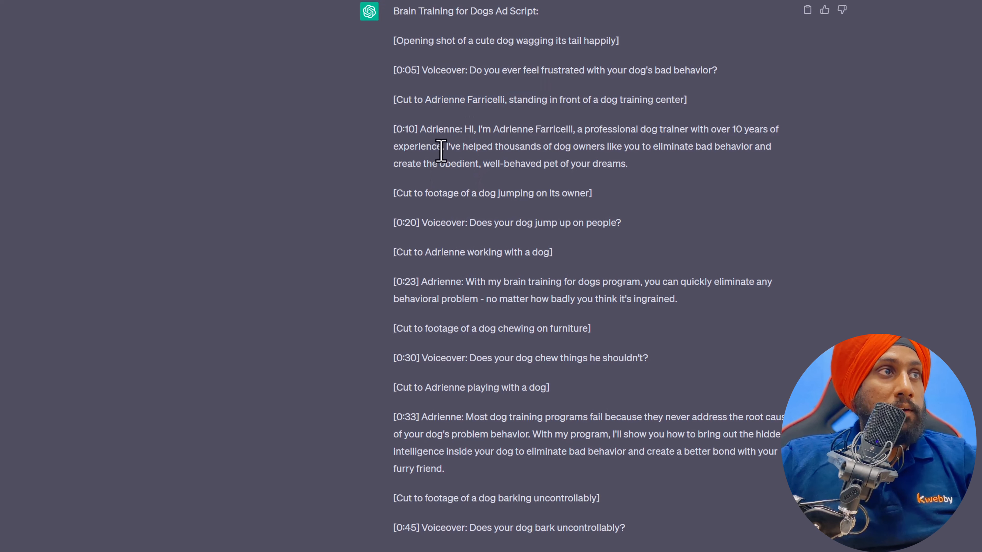
pyautogui.scroll(-1, 405, 64)
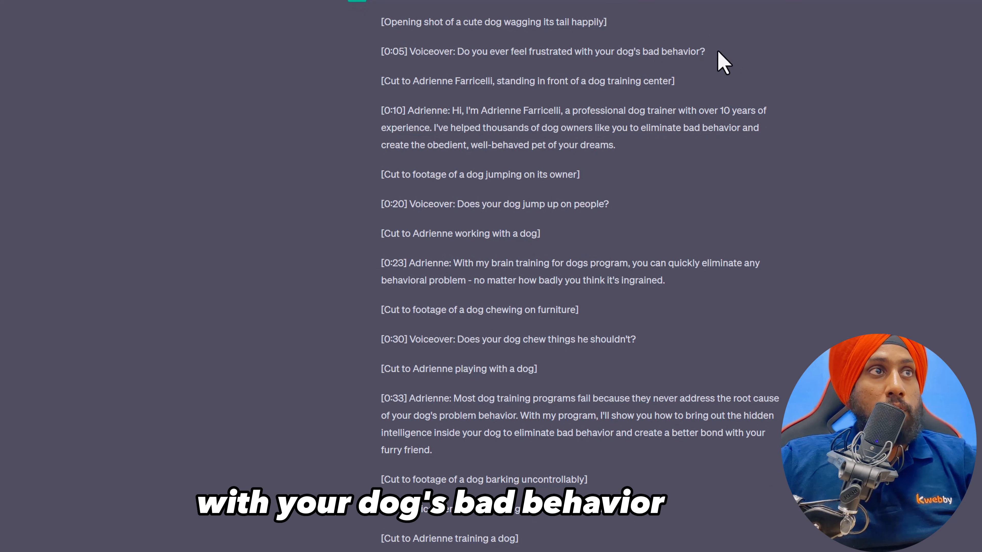
pyautogui.moveTo(719, 52); pyautogui.dragTo(455, 52)
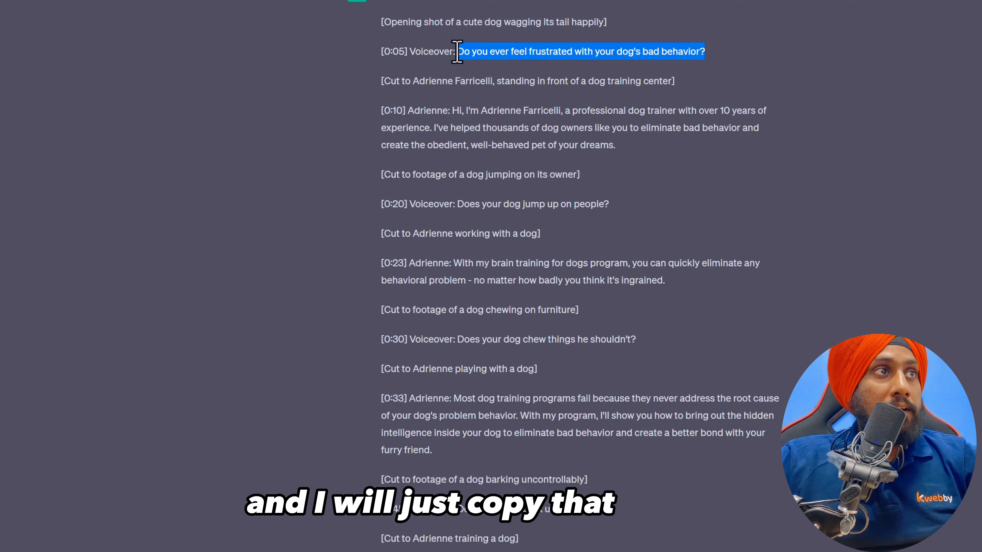
pyautogui.click(417, 50)
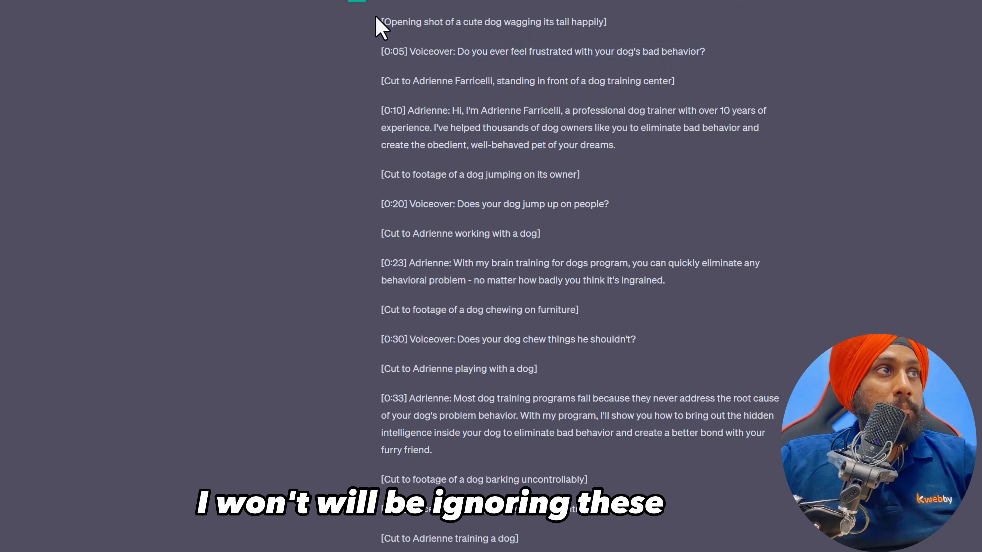
pyautogui.moveTo(382, 22); pyautogui.dragTo(614, 23)
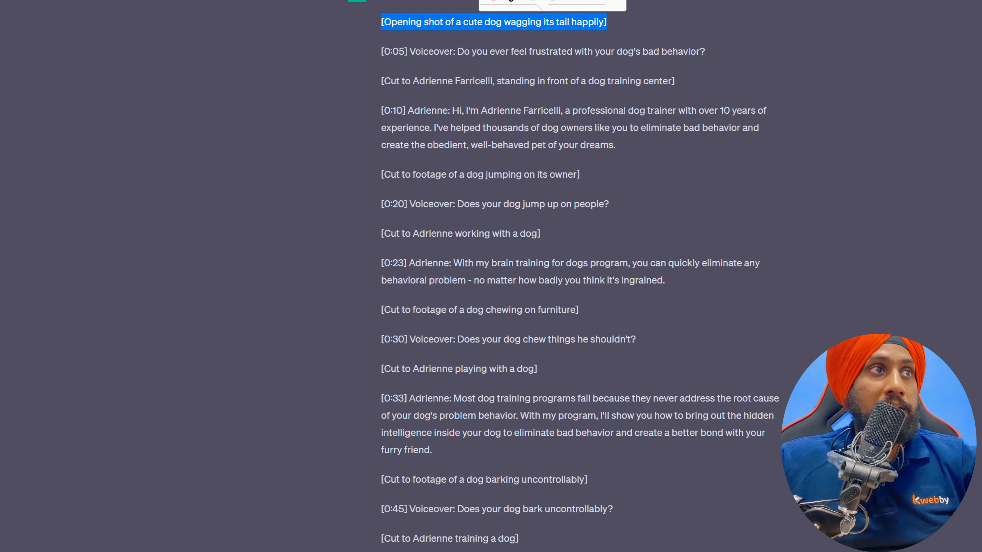
# Step: Copy the voiceover line "Do you ever feel frustrated with your dog's bad behavior?" from the script into Clipchamp's text-to-speech text
pyautogui.click(468, 48)
pyautogui.moveTo(456, 48)
pyautogui.mouseDown()
pyautogui.moveTo(698, 77)
pyautogui.moveTo(719, 58)
pyautogui.mouseUp()
pyautogui.hotkey('ctrl', 'c')
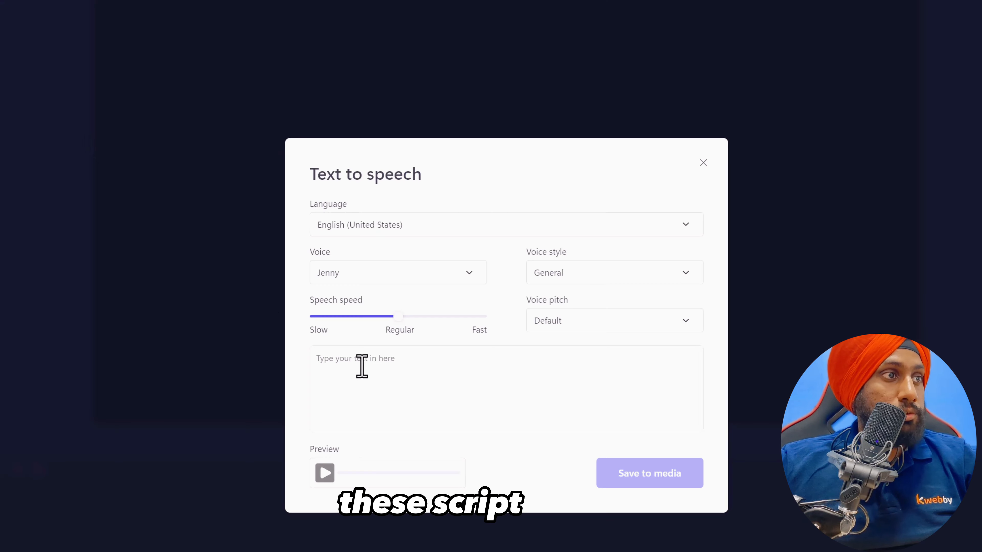
pyautogui.click(361, 366)
pyautogui.hotkey('ctrl', 'v')
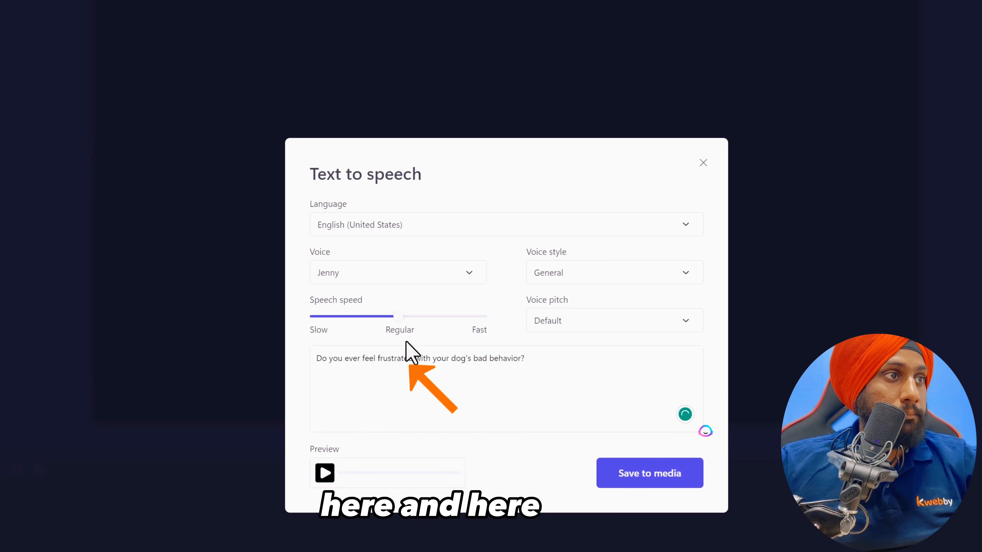
# Step: Browse the available voice styles and voices, keeping Jenny and General, and preview the voiceover line
pyautogui.click(620, 276)
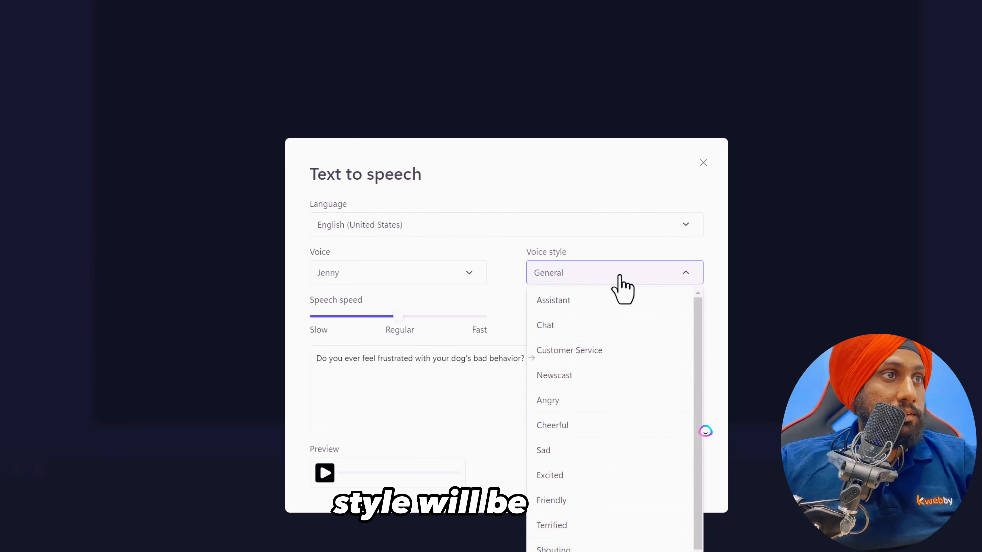
pyautogui.scroll(-1, 593, 364)
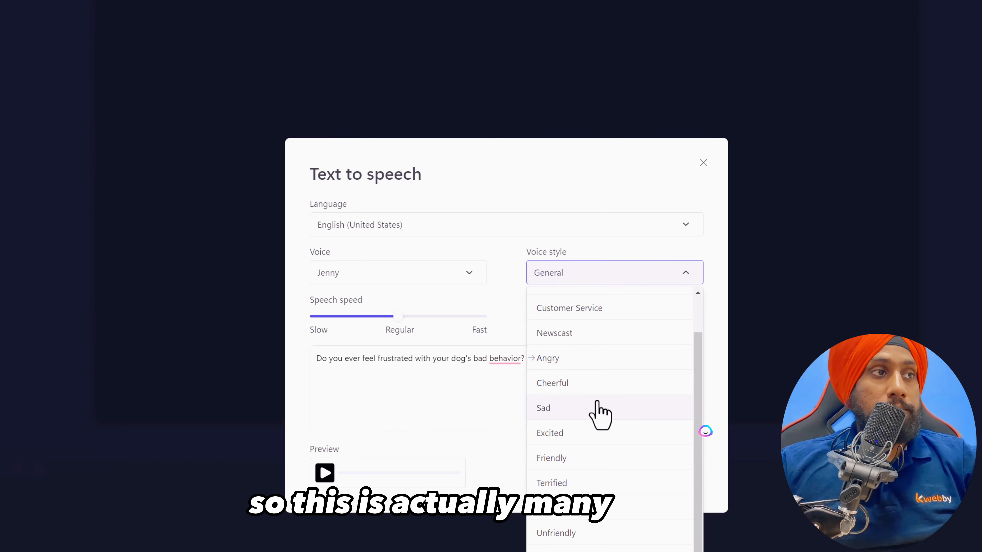
pyautogui.click(444, 277)
pyautogui.click(394, 300)
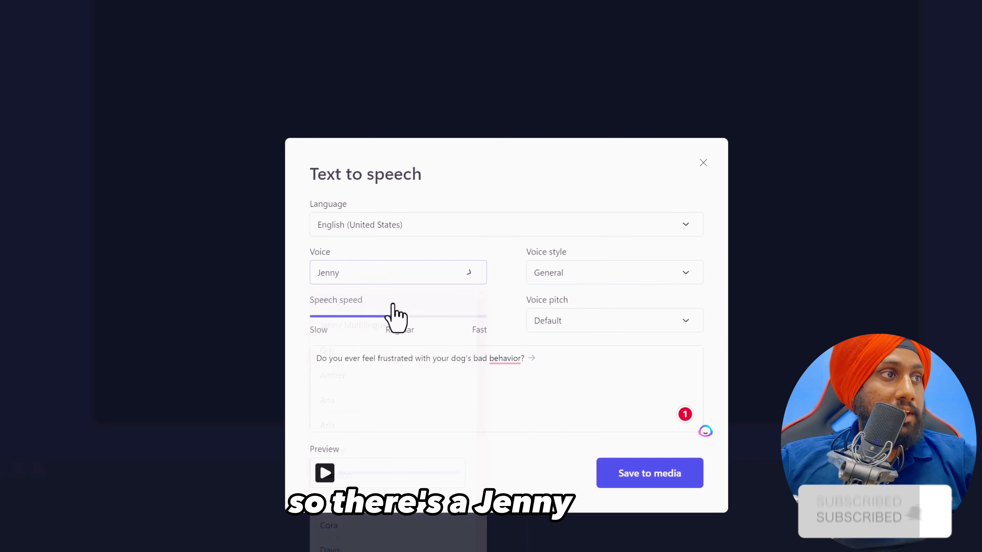
pyautogui.click(416, 282)
pyautogui.scroll(-4, 395, 449)
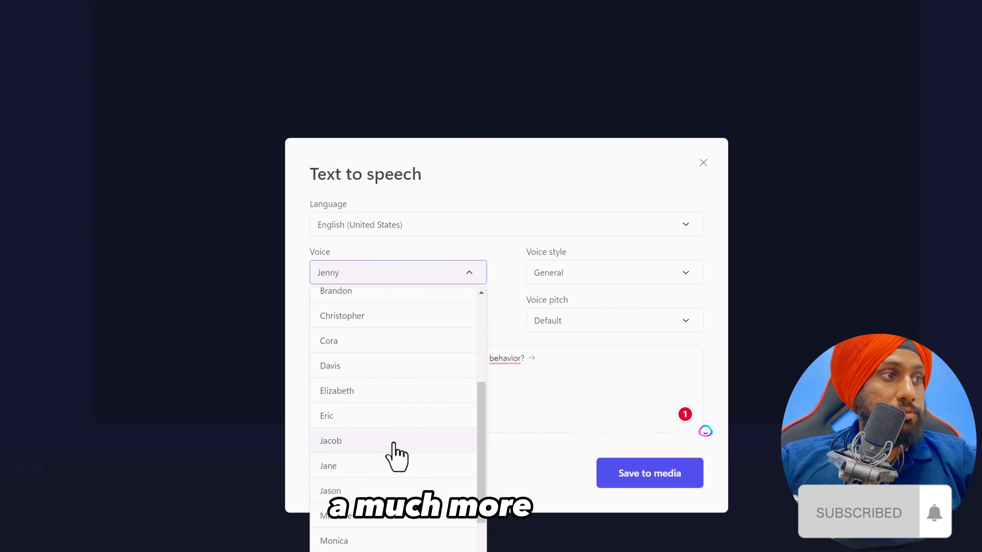
pyautogui.scroll(-3, 394, 444)
pyautogui.scroll(1, 387, 402)
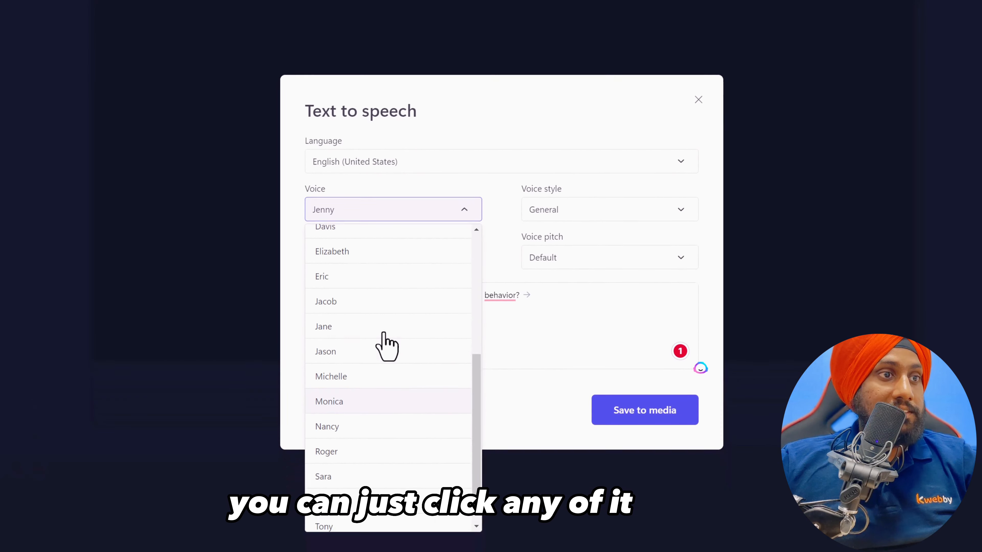
pyautogui.scroll(5, 387, 347)
pyautogui.click(387, 255)
pyautogui.click(319, 410)
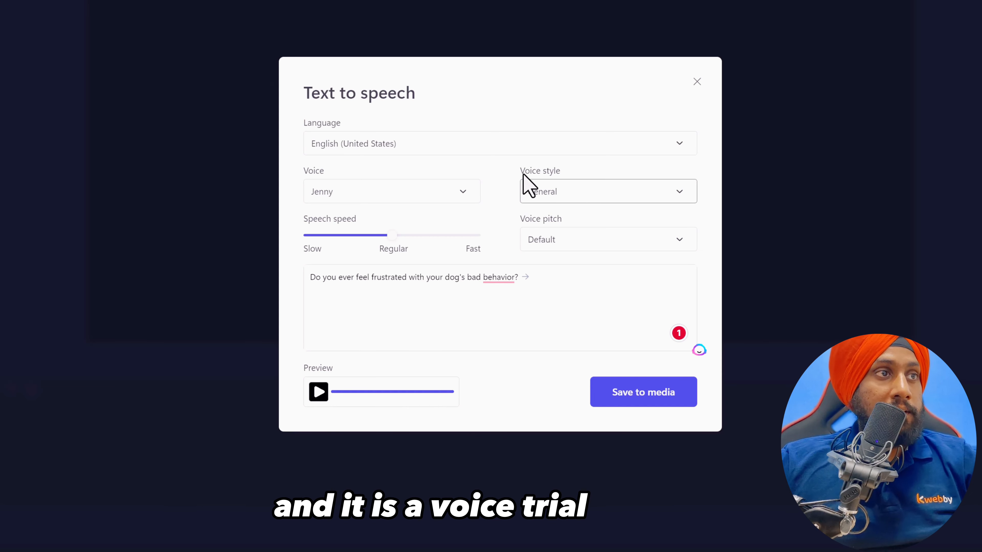
# Step: Set the voice style to Angry and preview how the voiceover line sounds
pyautogui.click(560, 202)
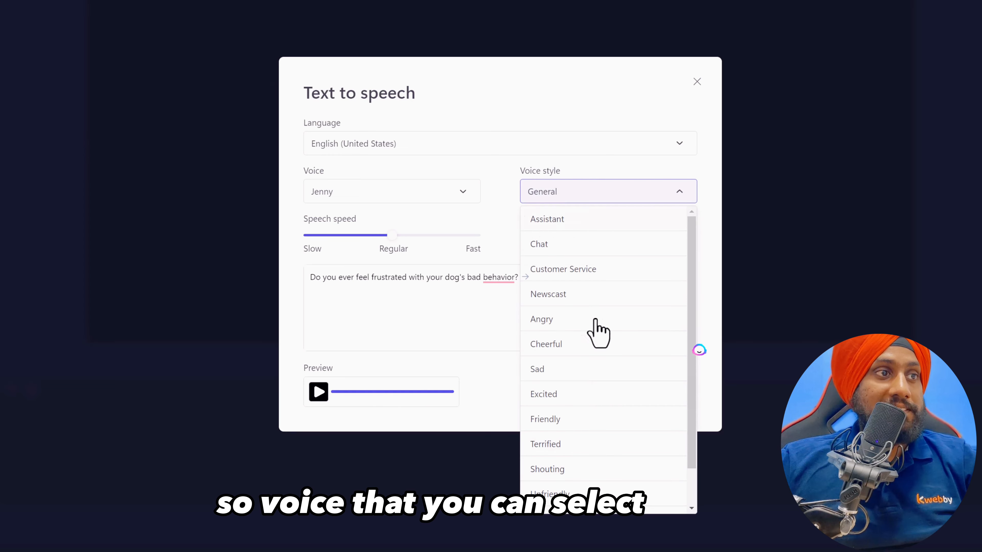
pyautogui.scroll(-1, 595, 315)
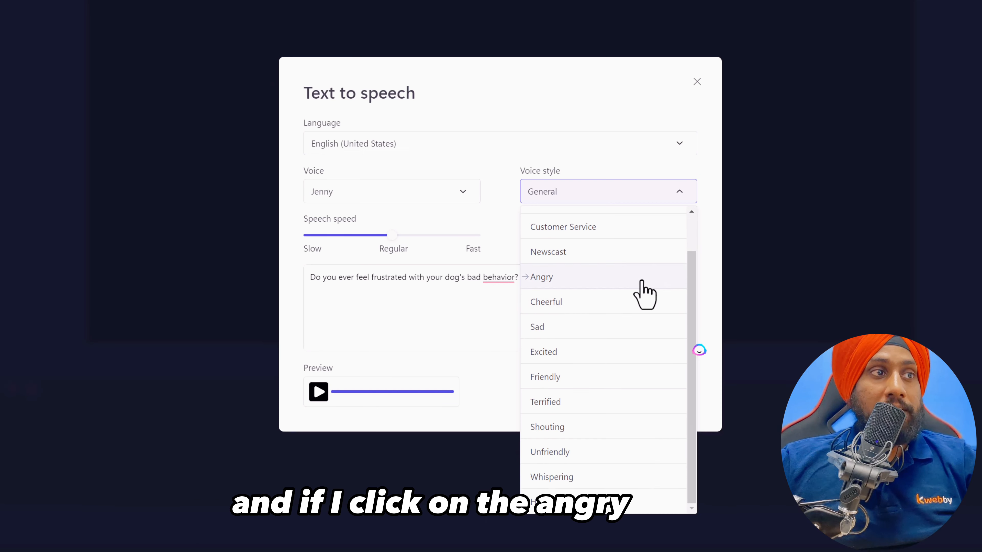
pyautogui.click(598, 281)
pyautogui.click(315, 394)
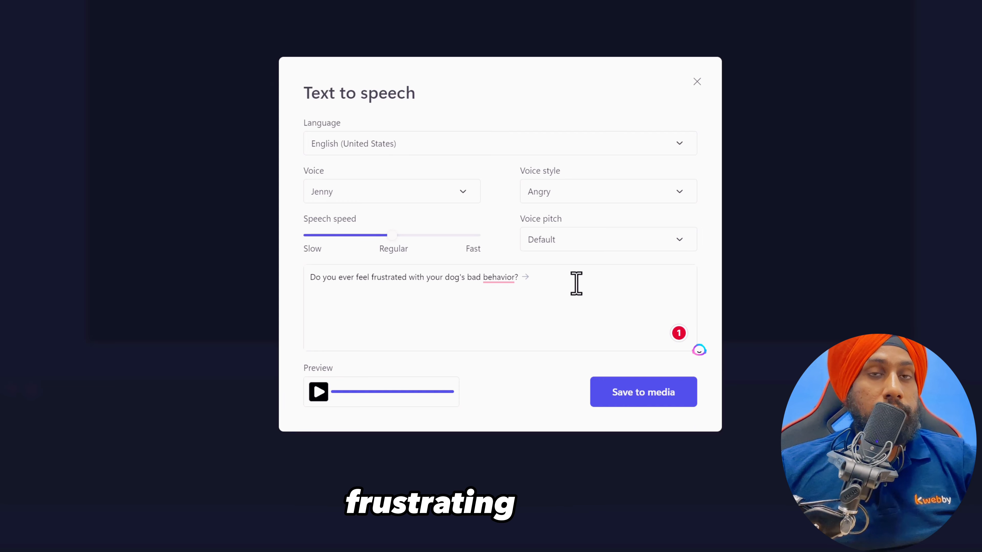
# Step: Set the voice style to Hopeful and preview the voiceover line
pyautogui.click(596, 196)
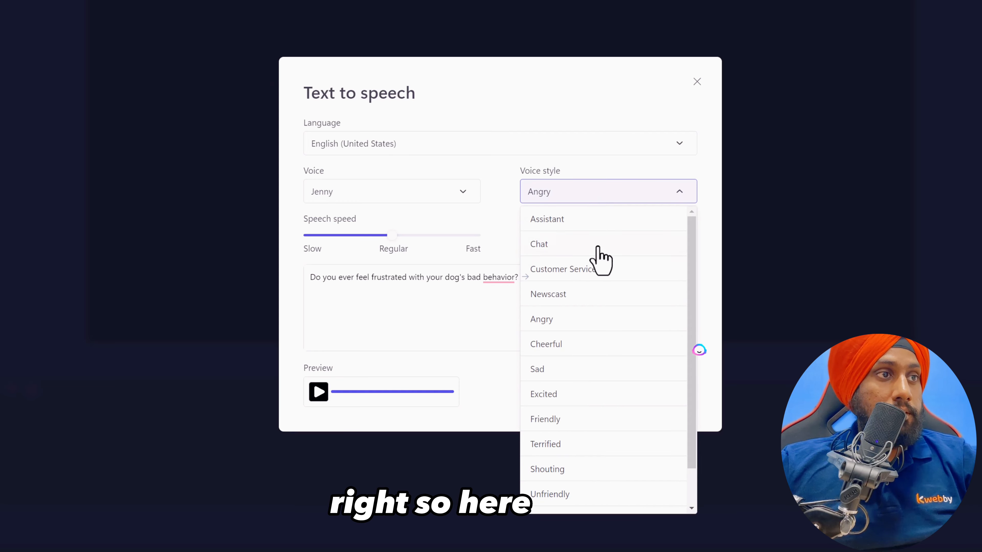
pyautogui.scroll(-1, 629, 351)
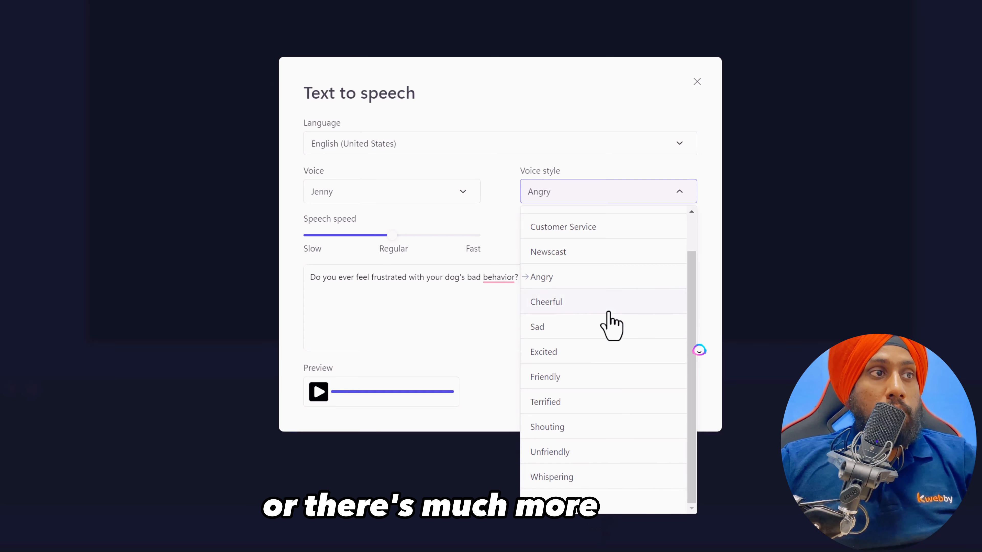
pyautogui.scroll(2, 608, 323)
pyautogui.scroll(-2, 605, 317)
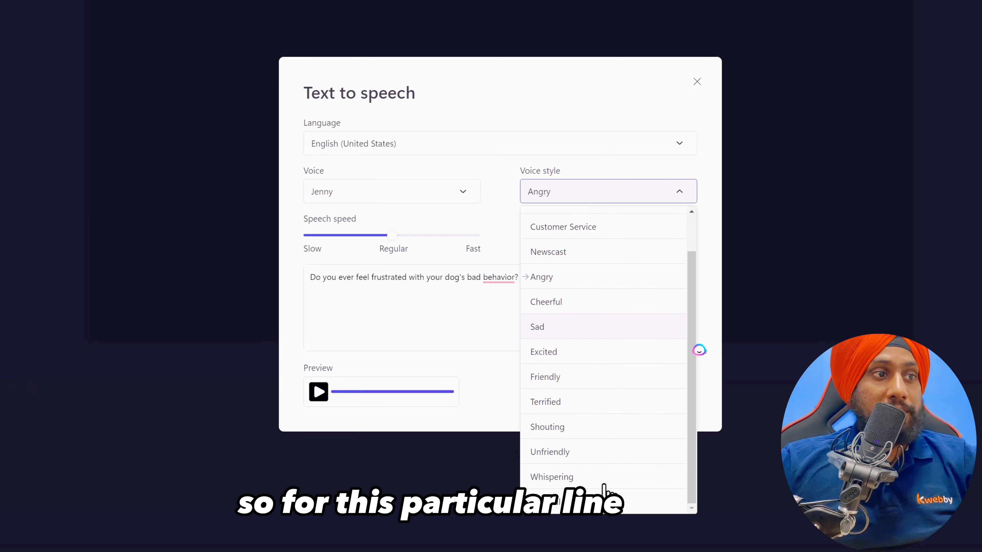
pyautogui.click(593, 503)
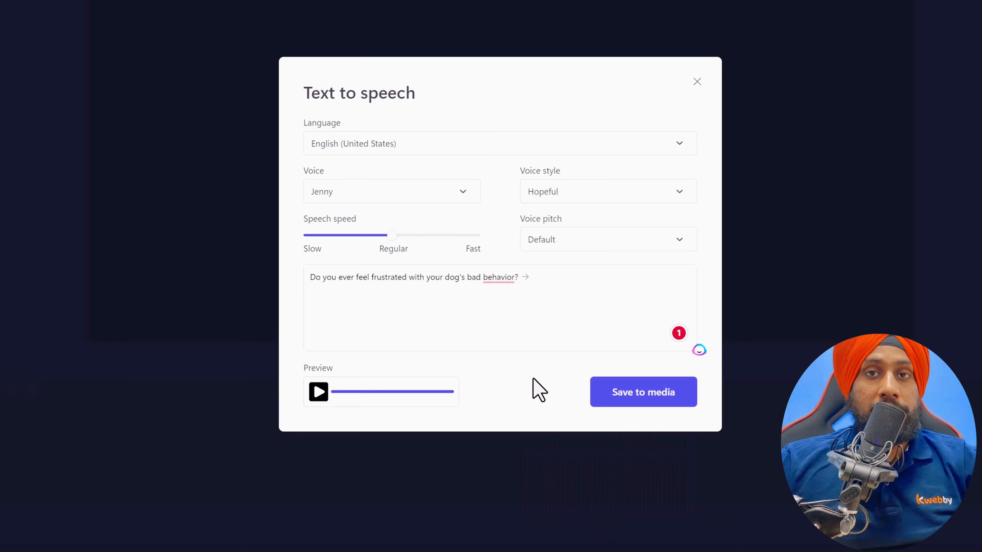
pyautogui.click(326, 399)
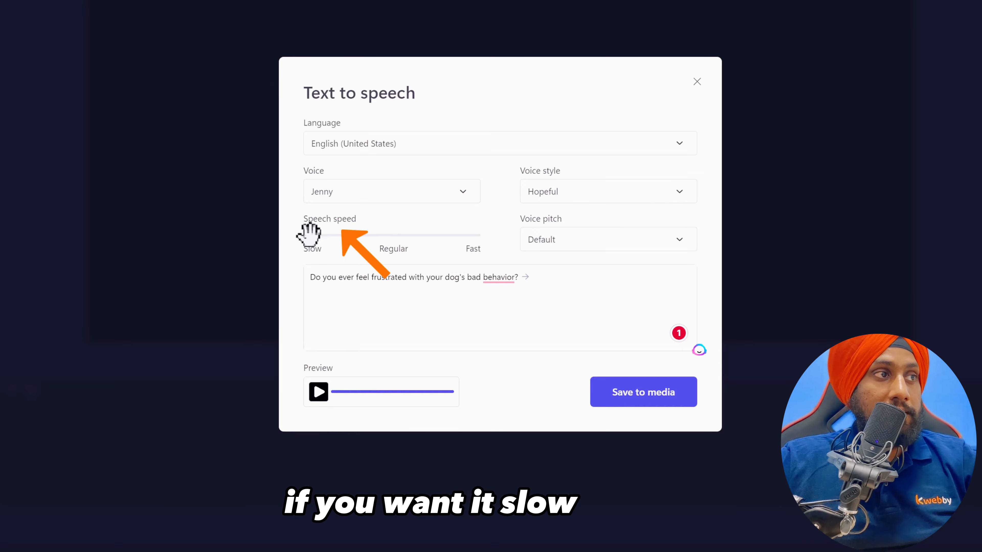
# Step: Compare the Slow and Fast speech speeds by previewing the line, and return the speed to Regular for a final listen
pyautogui.click(472, 233)
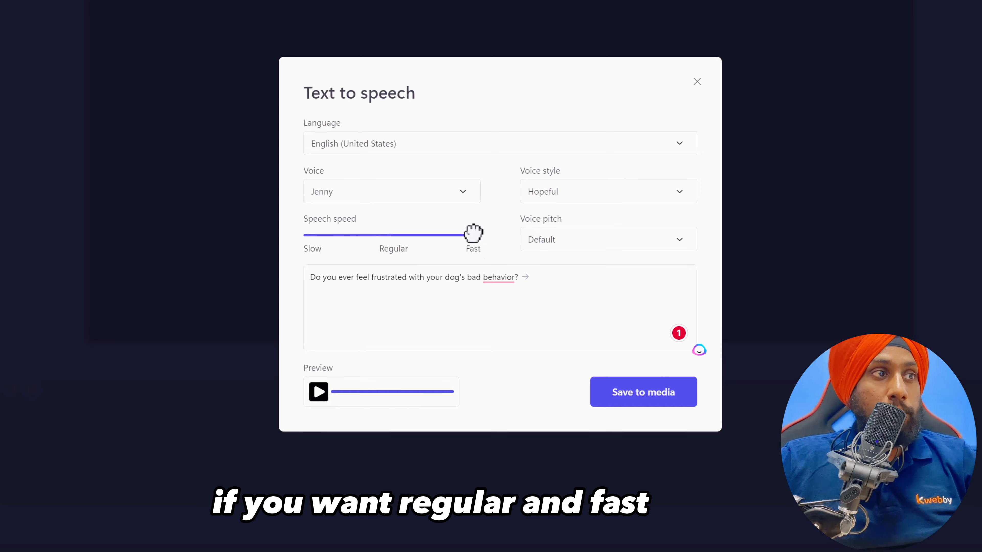
pyautogui.click(310, 233)
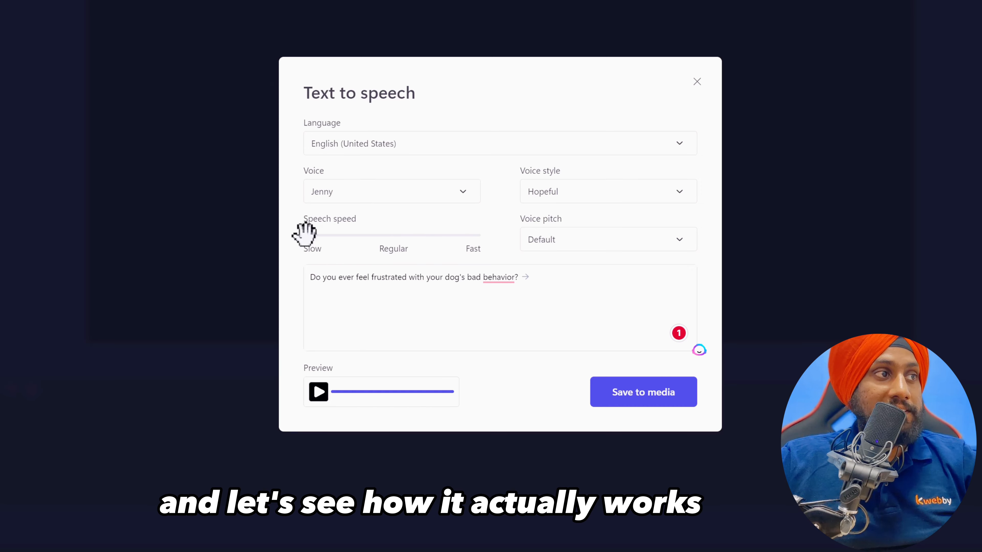
pyautogui.click(319, 393)
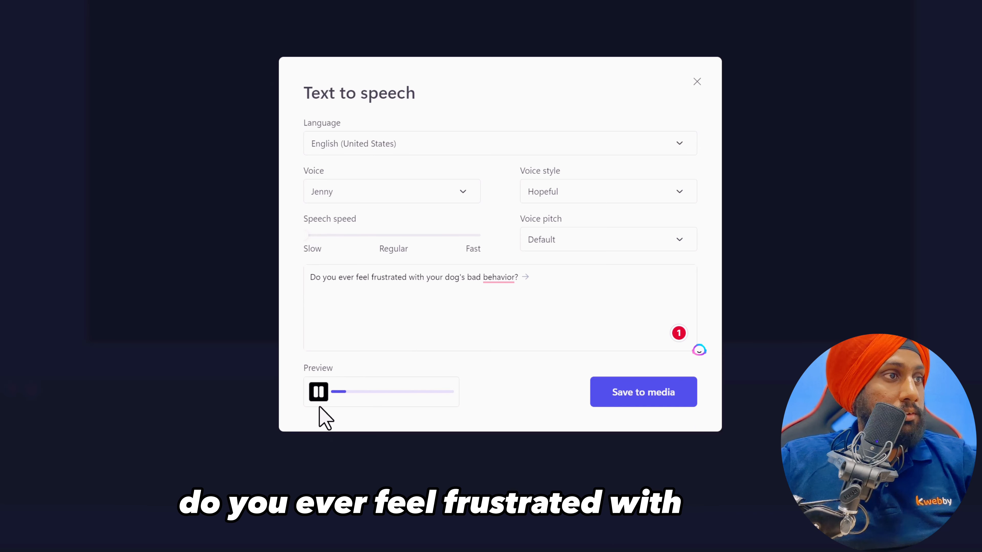
pyautogui.click(319, 393)
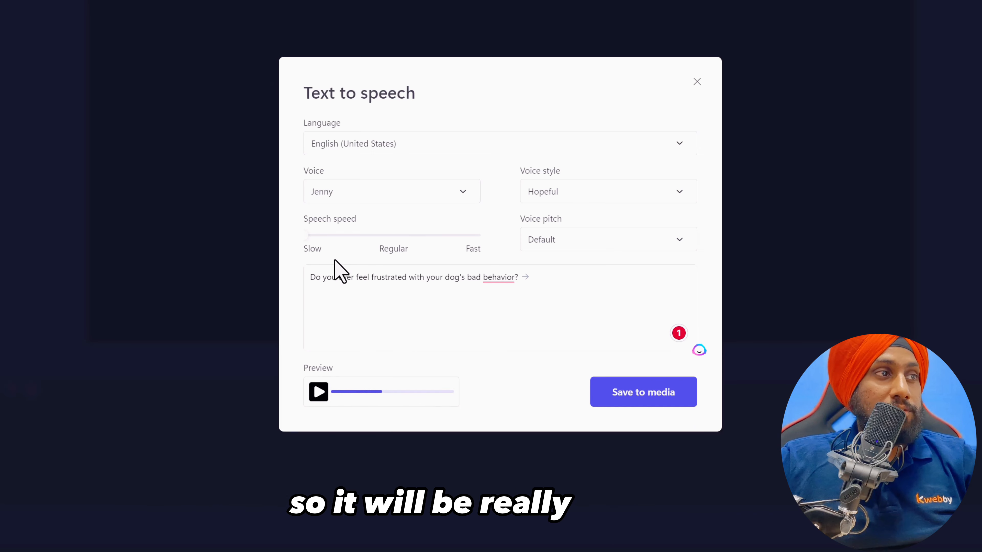
pyautogui.click(469, 235)
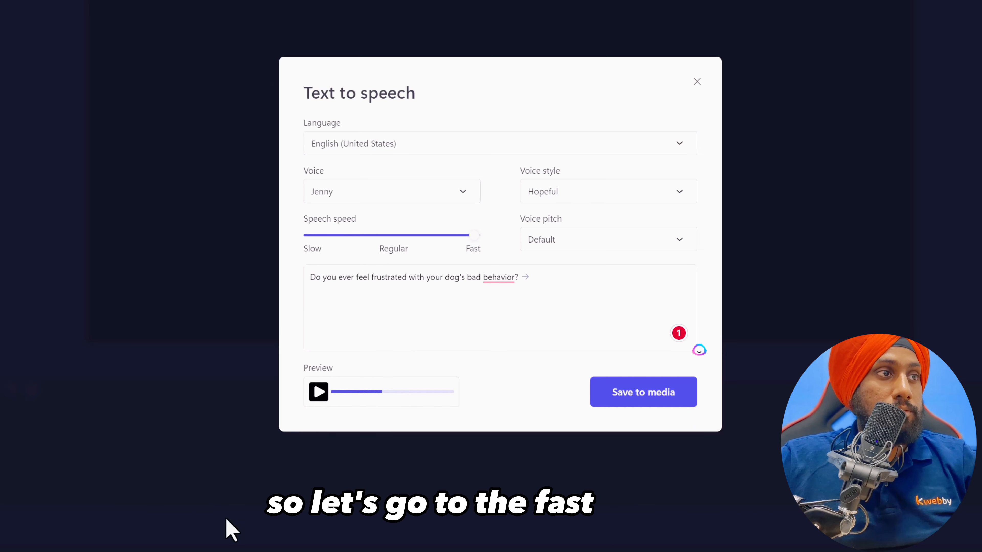
pyautogui.click(319, 392)
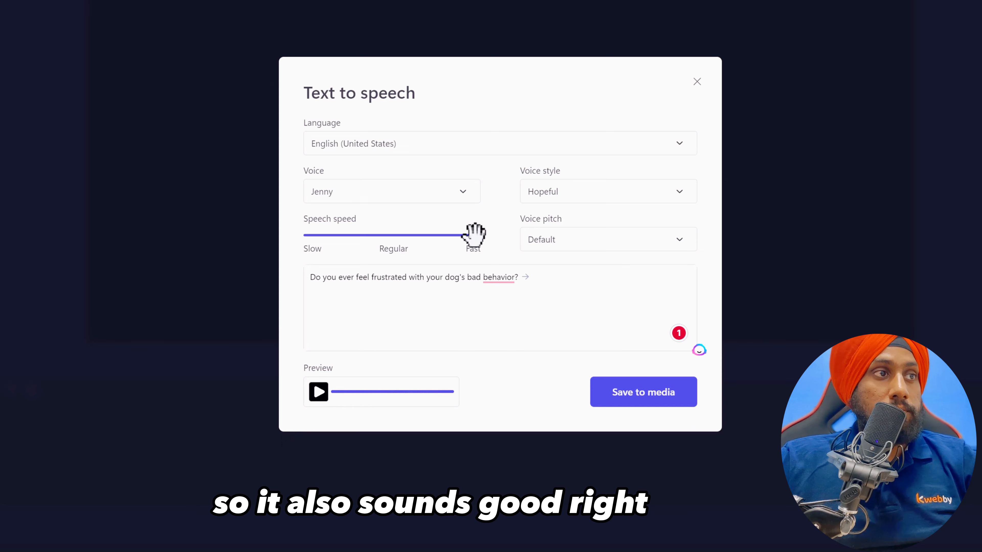
pyautogui.click(388, 234)
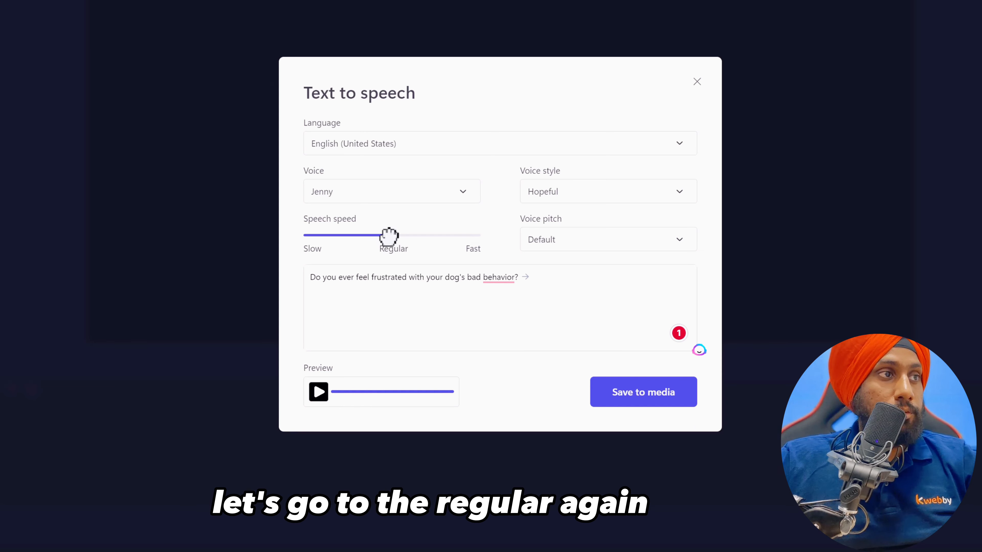
pyautogui.click(319, 392)
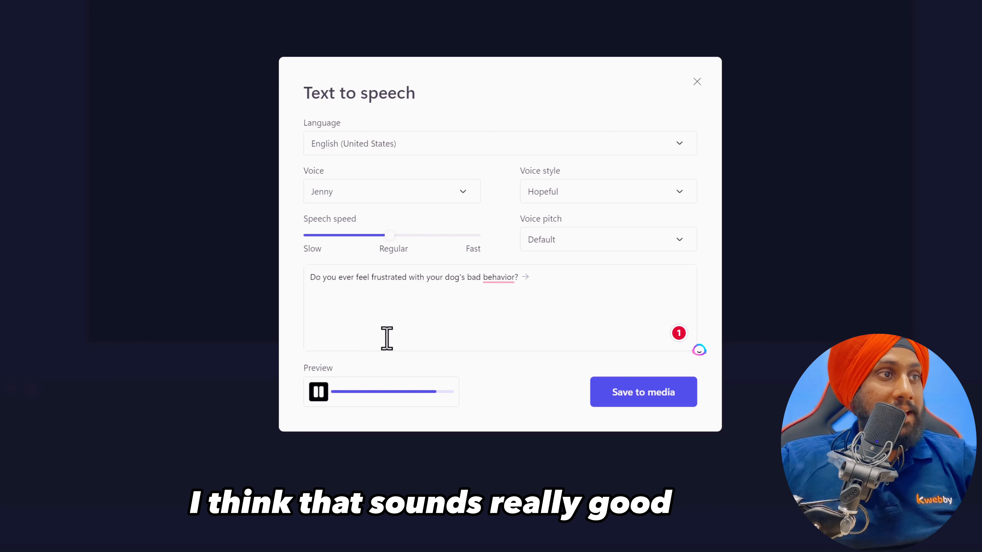
# Step: Try the Extra High voice pitch in a preview, and restore the pitch to Default and listen again
pyautogui.click(619, 244)
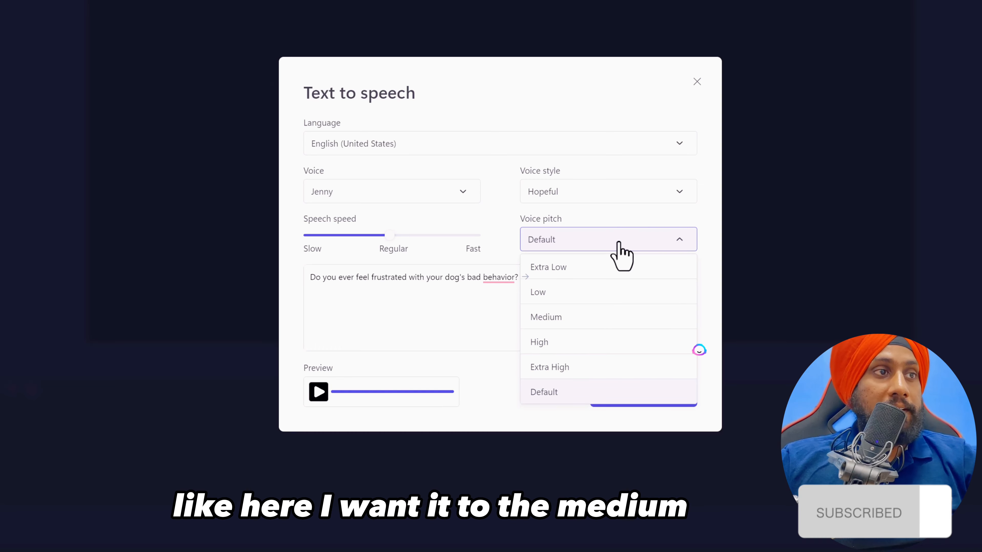
pyautogui.click(580, 327)
pyautogui.click(319, 393)
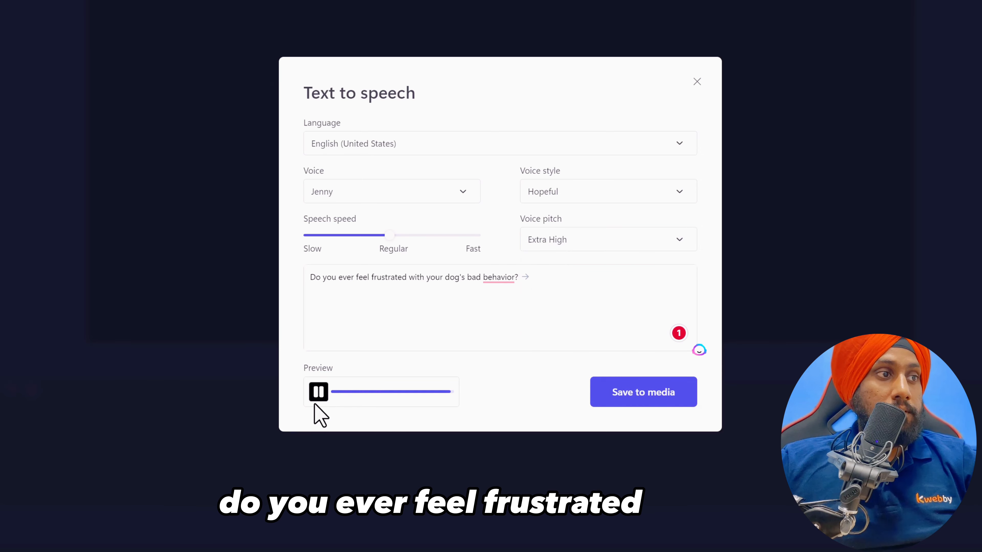
pyautogui.click(318, 396)
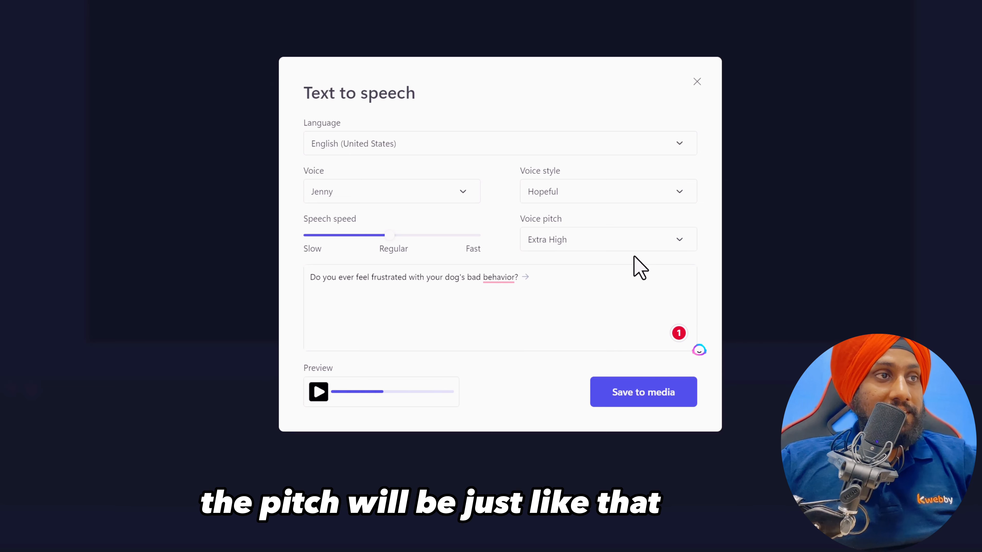
pyautogui.click(632, 246)
pyautogui.click(583, 395)
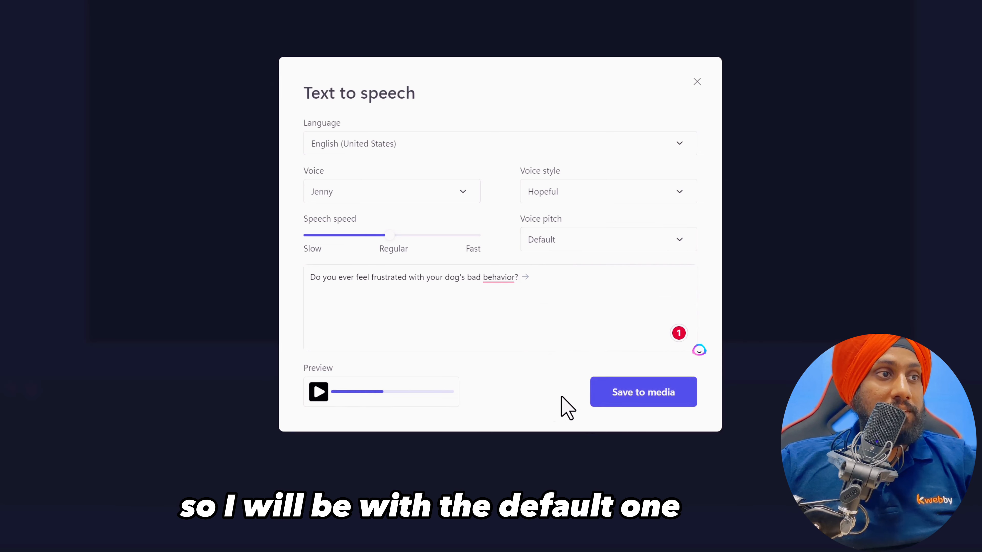
pyautogui.click(309, 392)
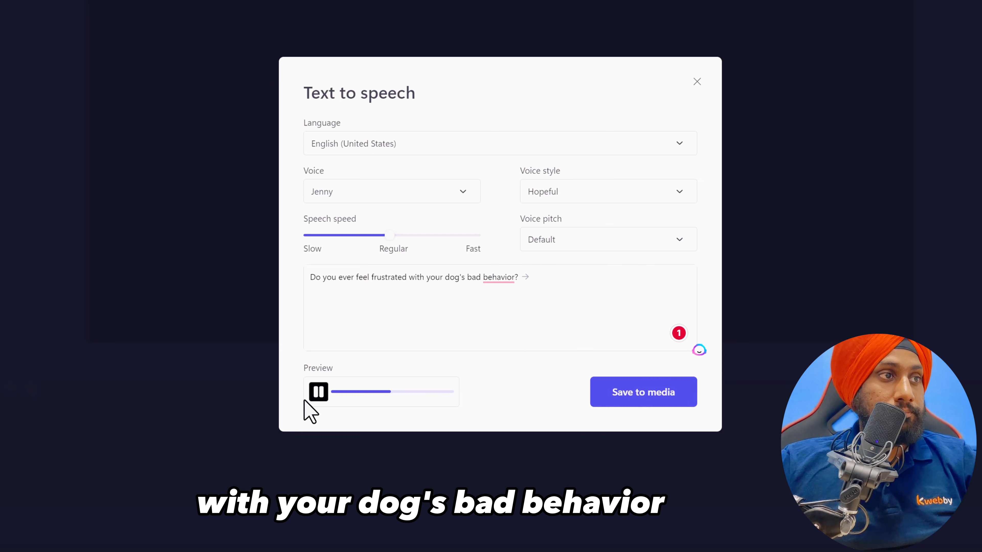
pyautogui.click(313, 399)
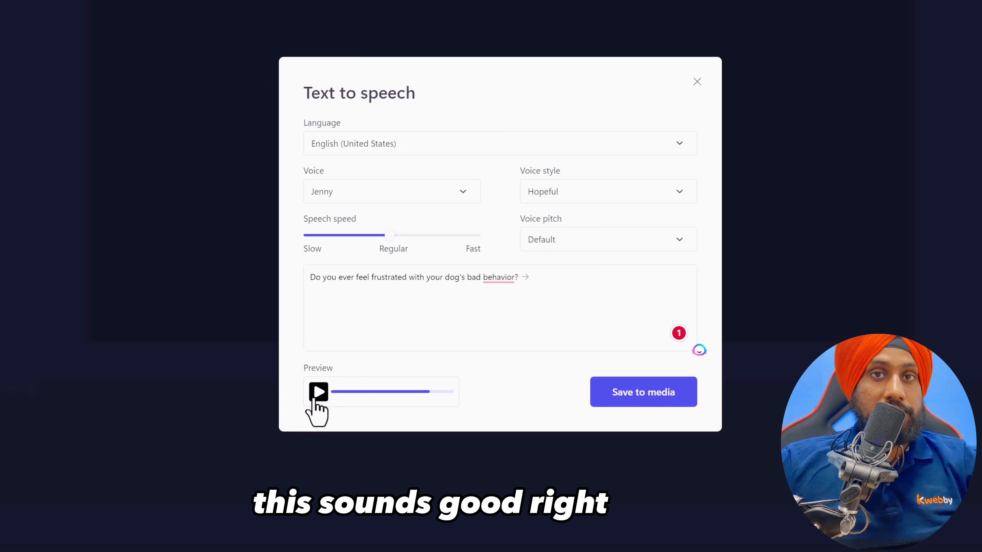
# Step: Save the generated voiceover to the media library and place it at the start of the timeline
pyautogui.click(620, 402)
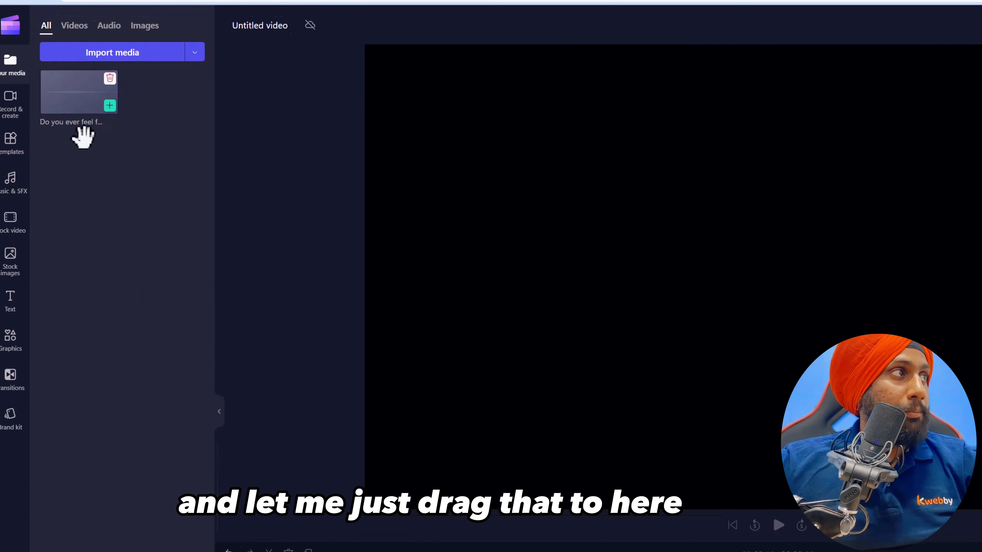
pyautogui.moveTo(83, 138); pyautogui.dragTo(244, 551)
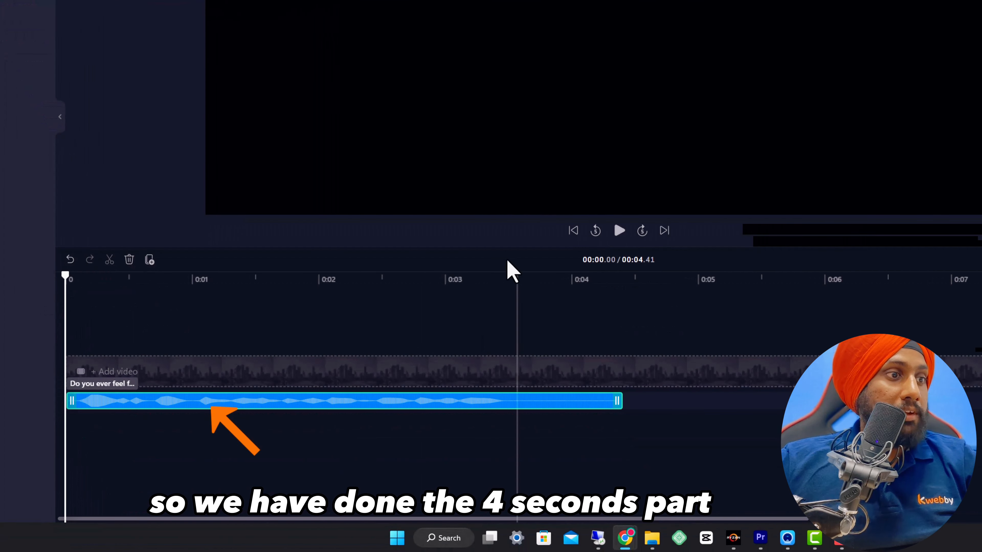
pyautogui.moveTo(586, 280); pyautogui.dragTo(621, 282)
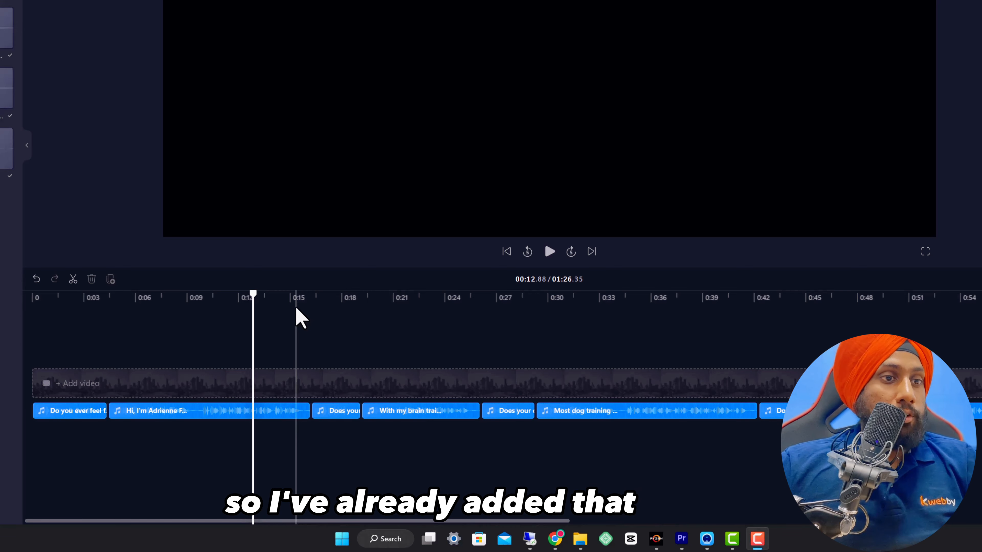
# Step: Zoom the timeline out and review the full sequence of voiceover clips for the script
pyautogui.moveTo(509, 522); pyautogui.dragTo(418, 528)
pyautogui.click(204, 298)
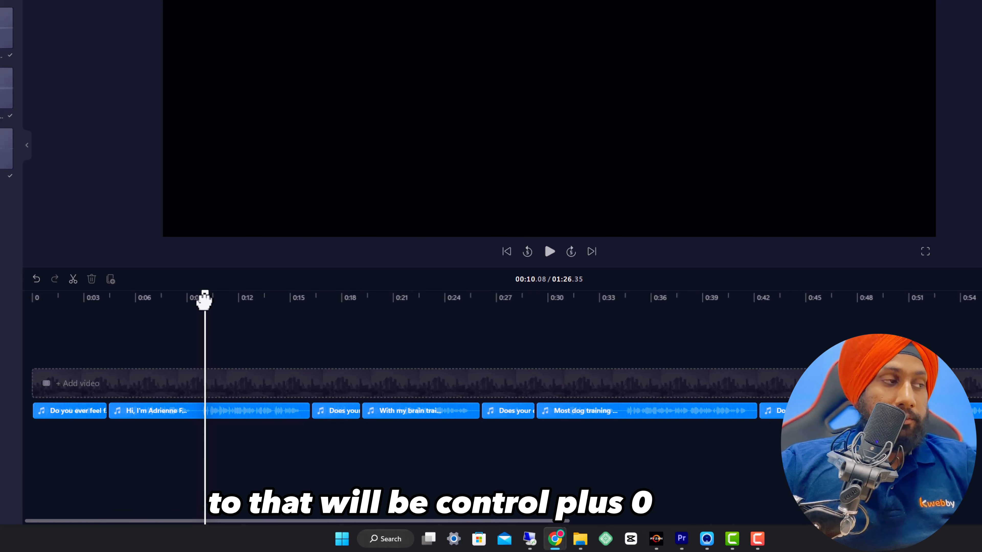
pyautogui.hotkey('ctrl', '0')
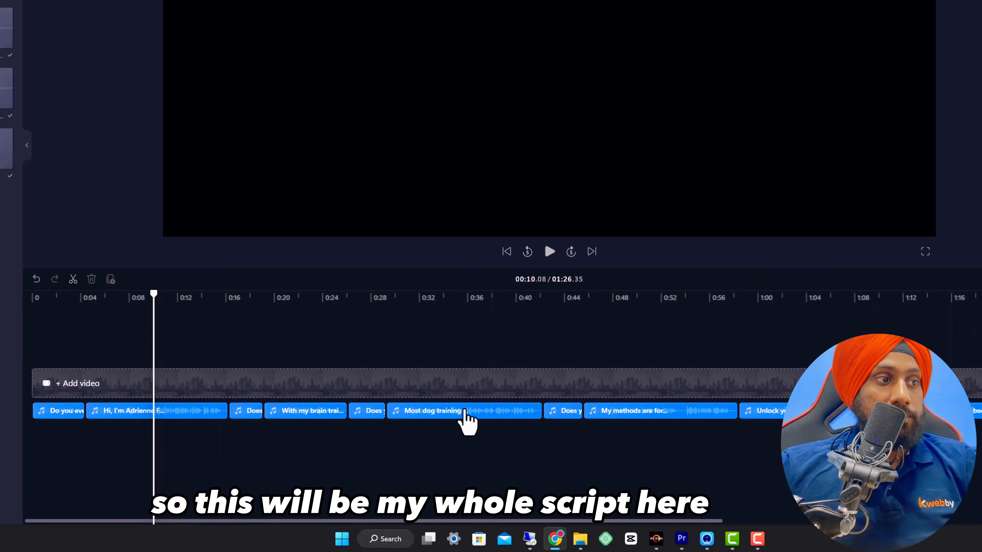
pyautogui.moveTo(69, 295)
pyautogui.mouseDown()
pyautogui.moveTo(152, 318)
pyautogui.moveTo(164, 309)
pyautogui.moveTo(96, 314)
pyautogui.moveTo(396, 325)
pyautogui.moveTo(44, 329)
pyautogui.moveTo(209, 340)
pyautogui.mouseUp()
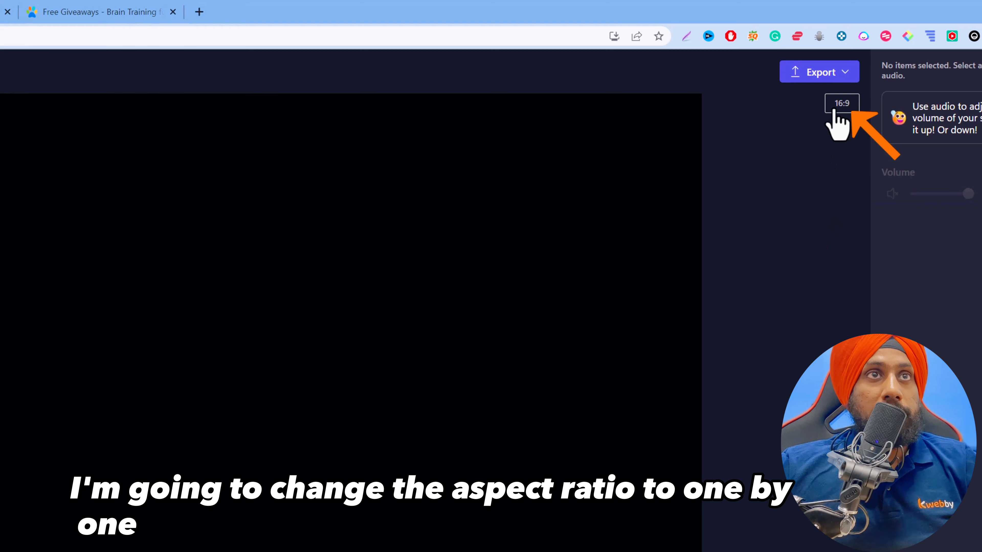
# Step: Try the 1:1 and 2:3 aspect ratios for the video, and settle on 4:5
pyautogui.click(834, 113)
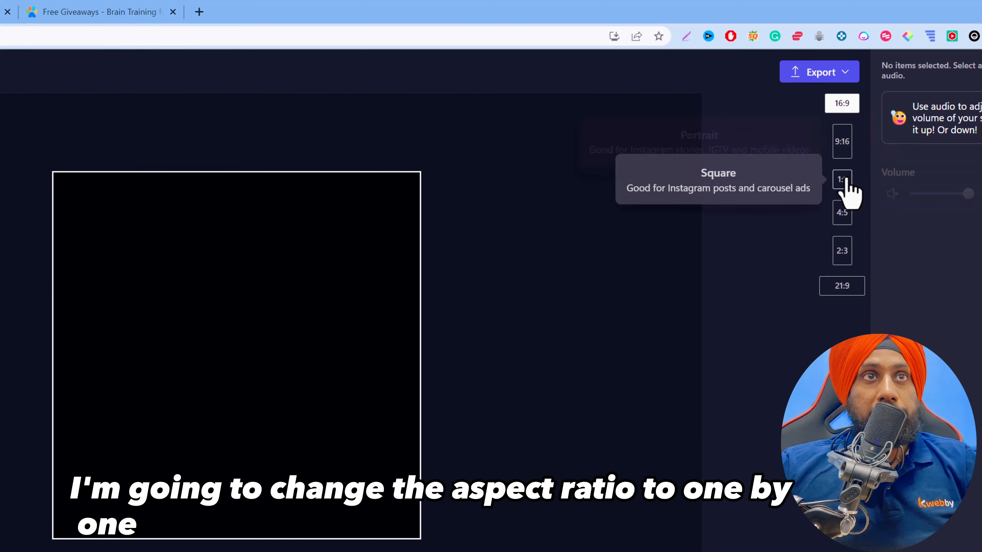
pyautogui.click(843, 180)
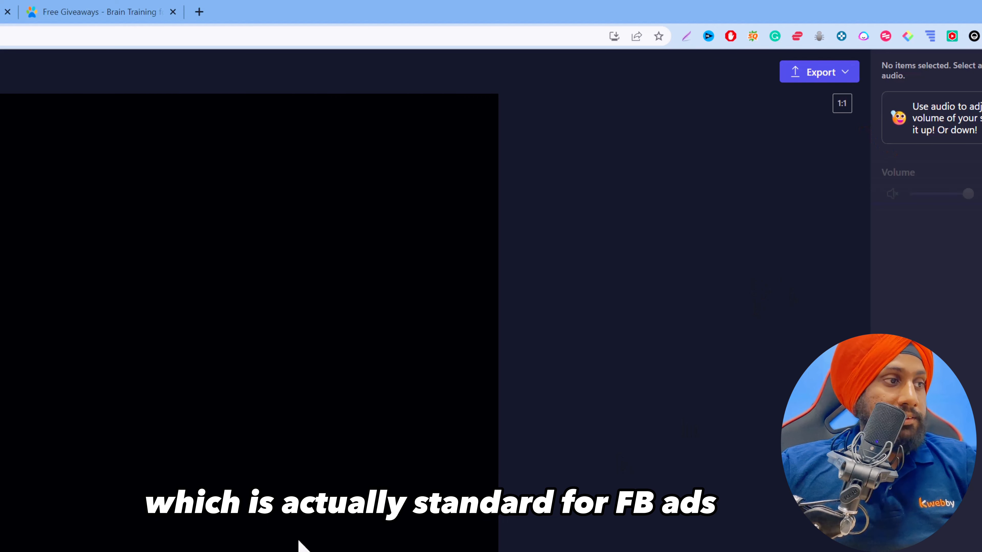
pyautogui.moveTo(842, 110)
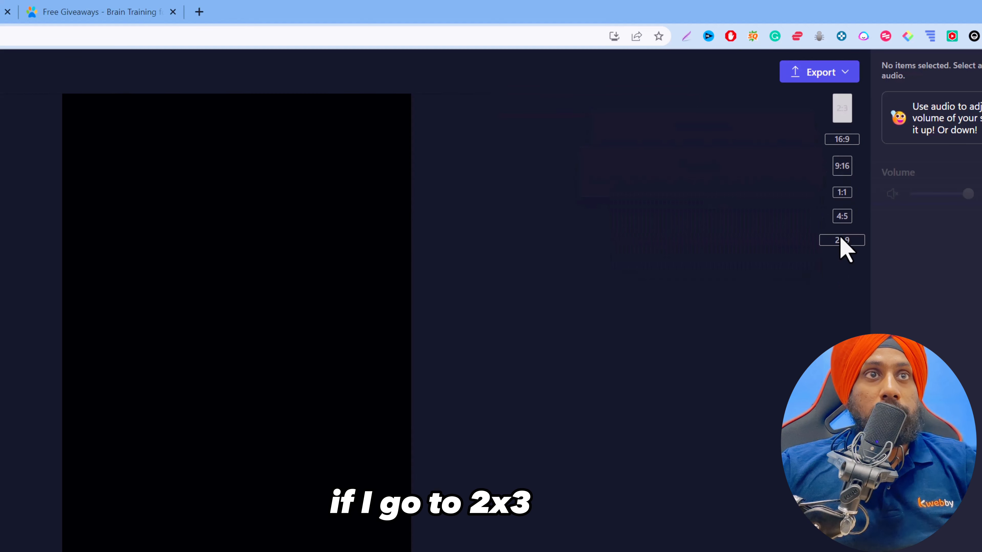
pyautogui.click(842, 244)
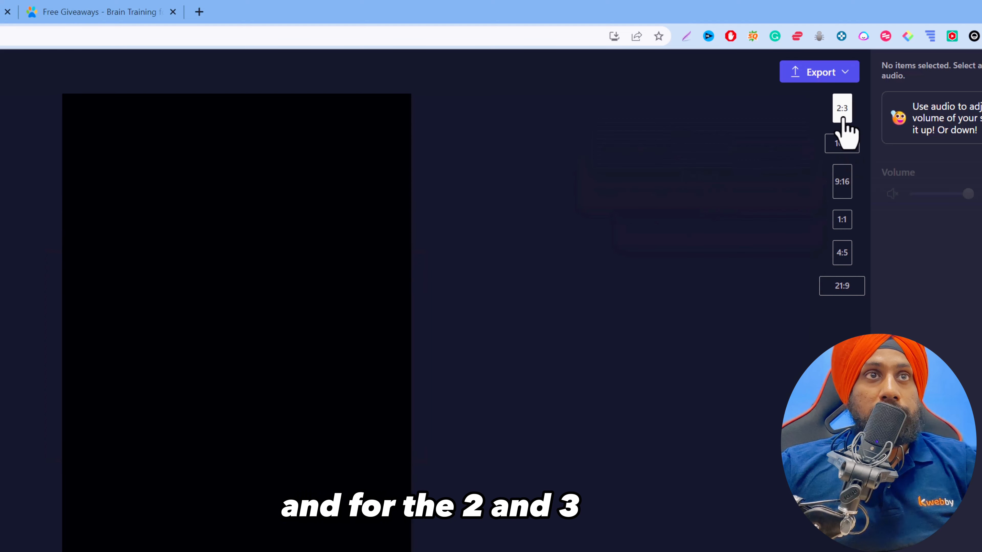
pyautogui.click(845, 254)
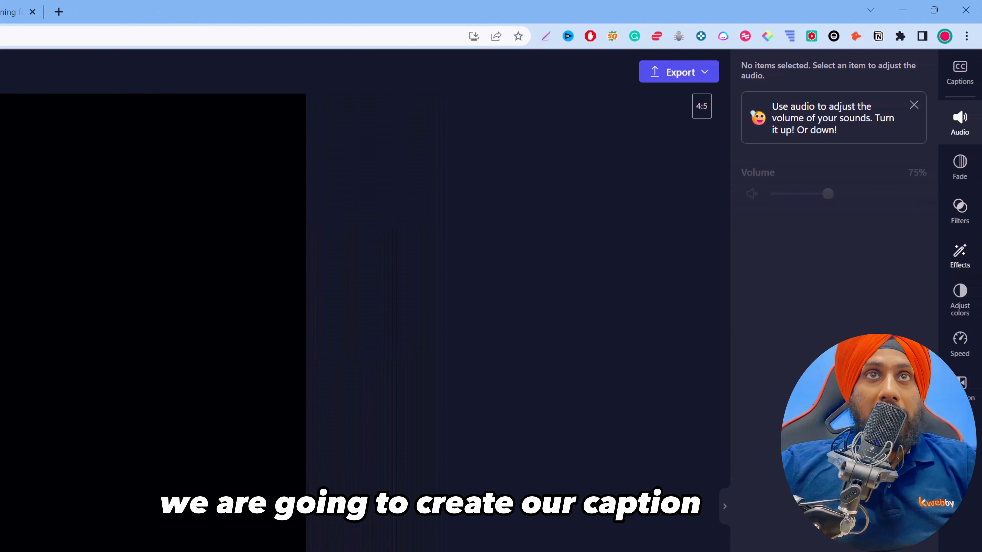
# Step: Turn on auto-captions for the project with English (United States) as the recognition language
pyautogui.click(970, 80)
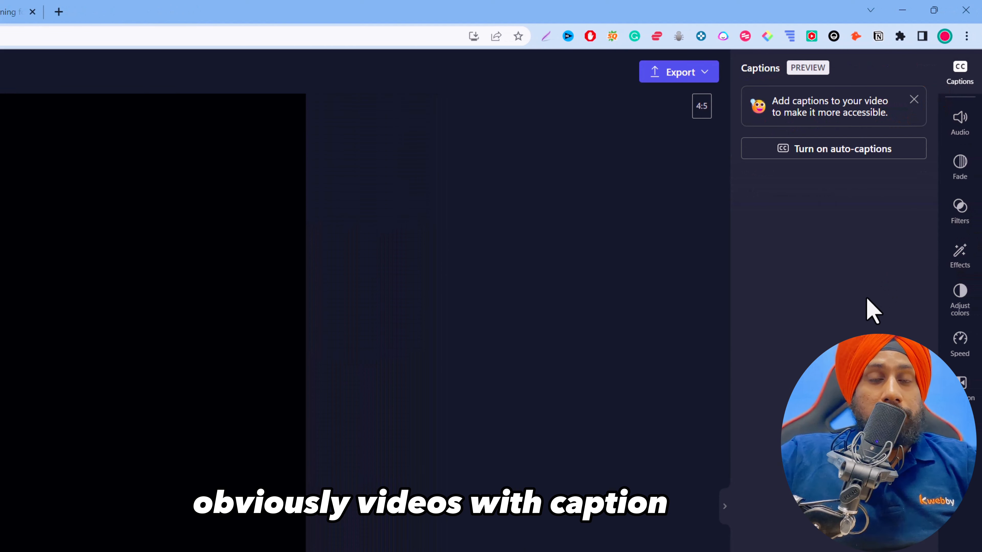
pyautogui.click(820, 153)
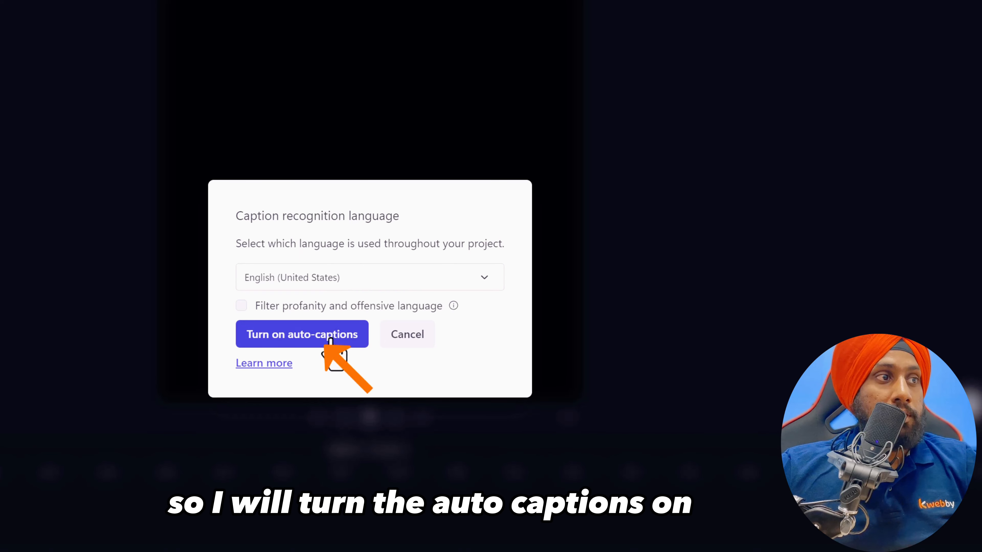
pyautogui.click(338, 345)
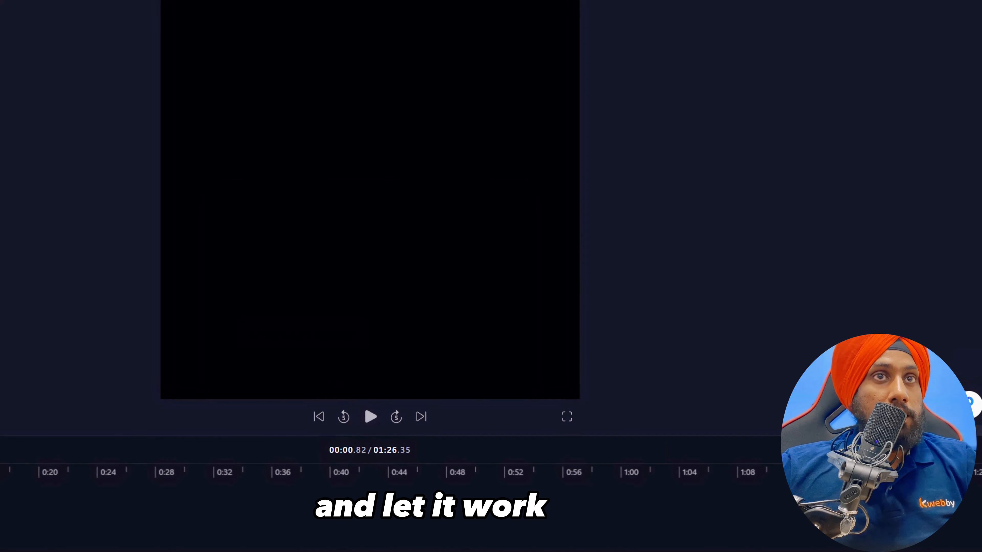
# Step: Select the generated caption on the video and remove its background color
pyautogui.click(352, 335)
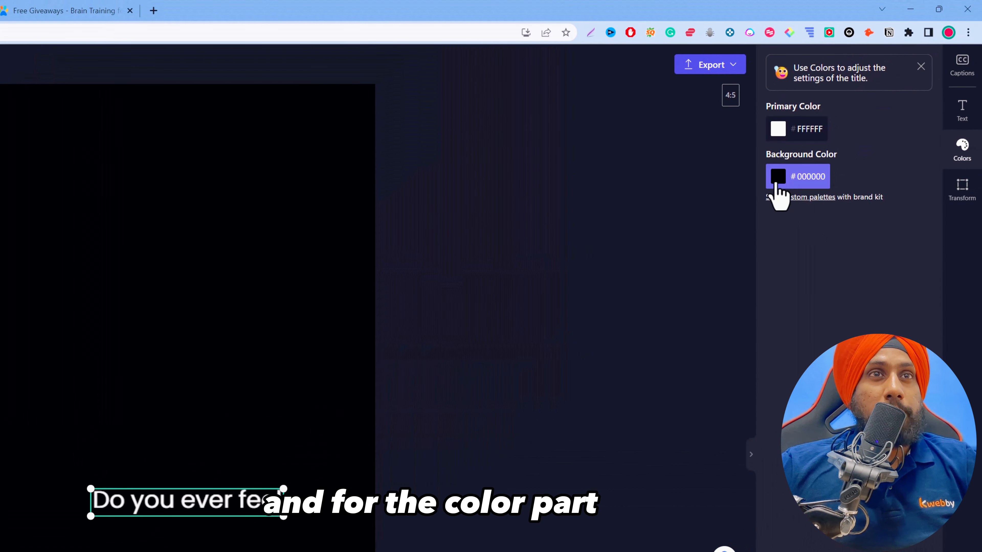
pyautogui.click(780, 181)
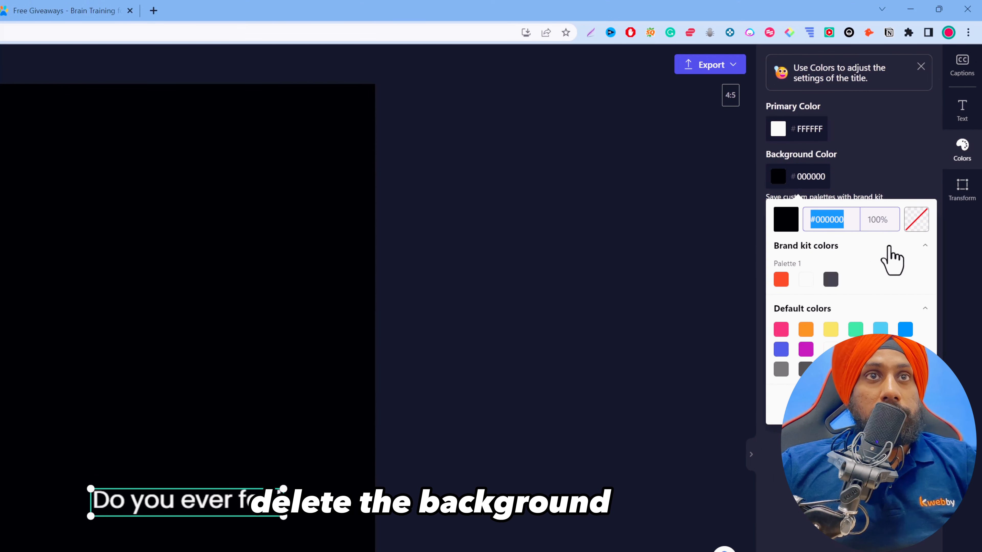
pyautogui.click(917, 219)
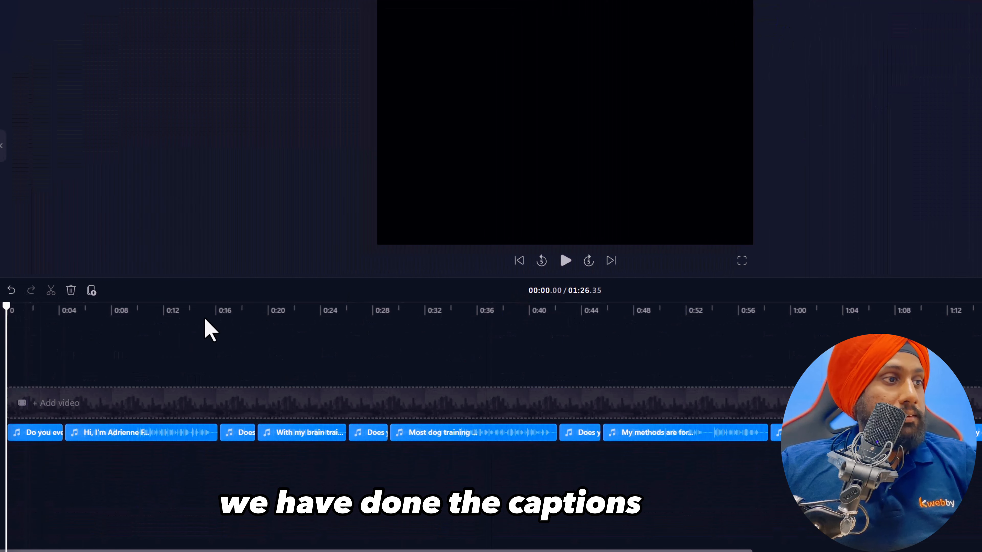
# Step: Browse the Social media ads templates for a design that could suit the ad script
pyautogui.click(434, 440)
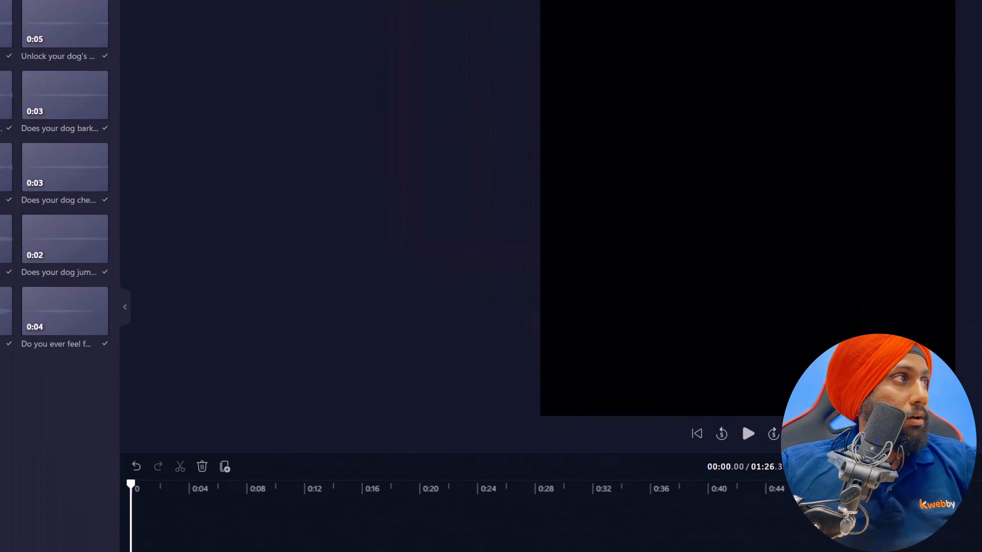
pyautogui.click(12, 191)
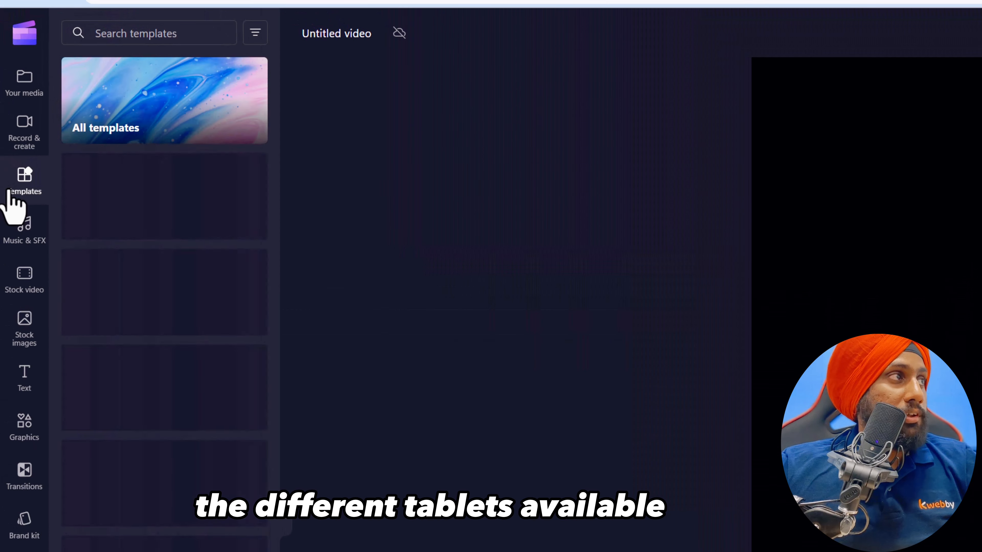
pyautogui.scroll(-5, 116, 317)
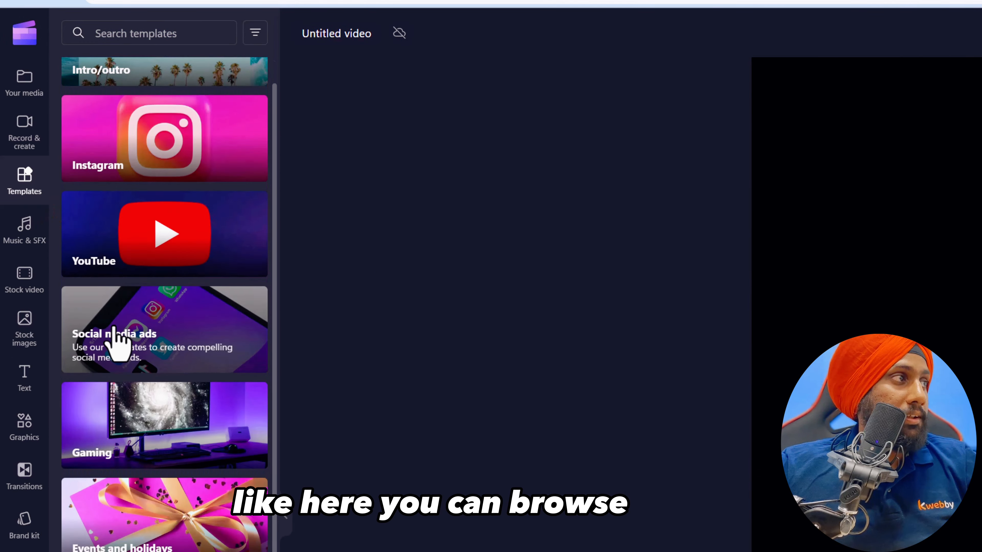
pyautogui.click(138, 290)
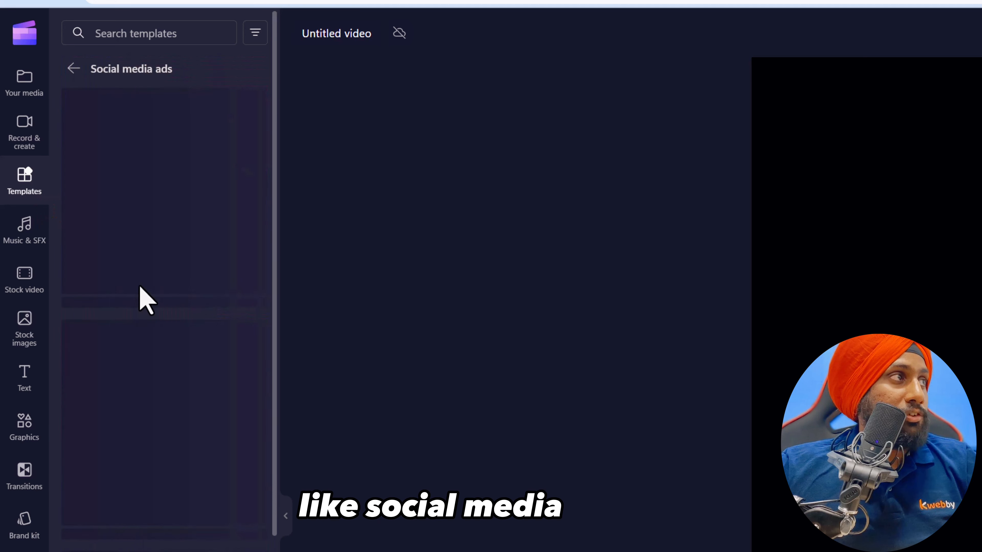
pyautogui.scroll(-15, 141, 386)
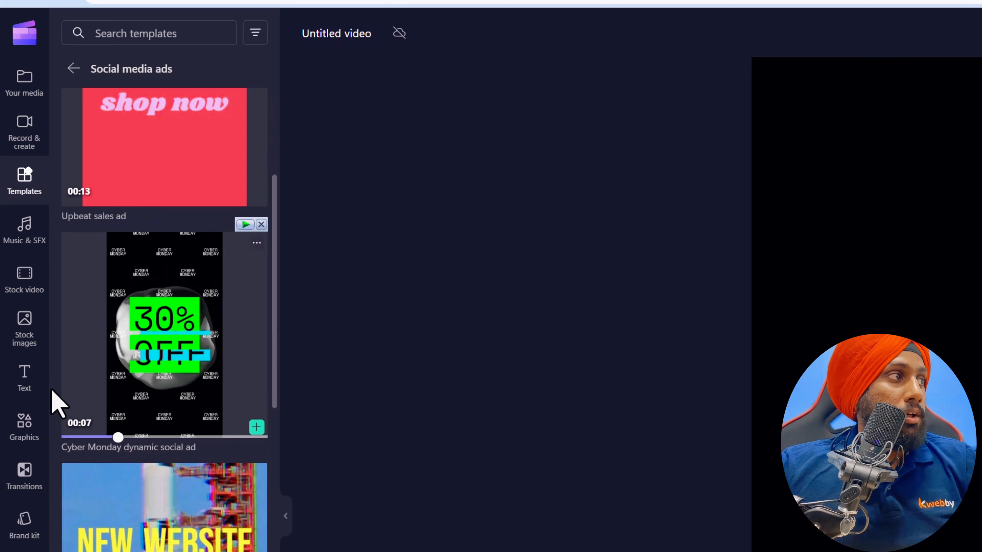
pyautogui.scroll(-15, 165, 321)
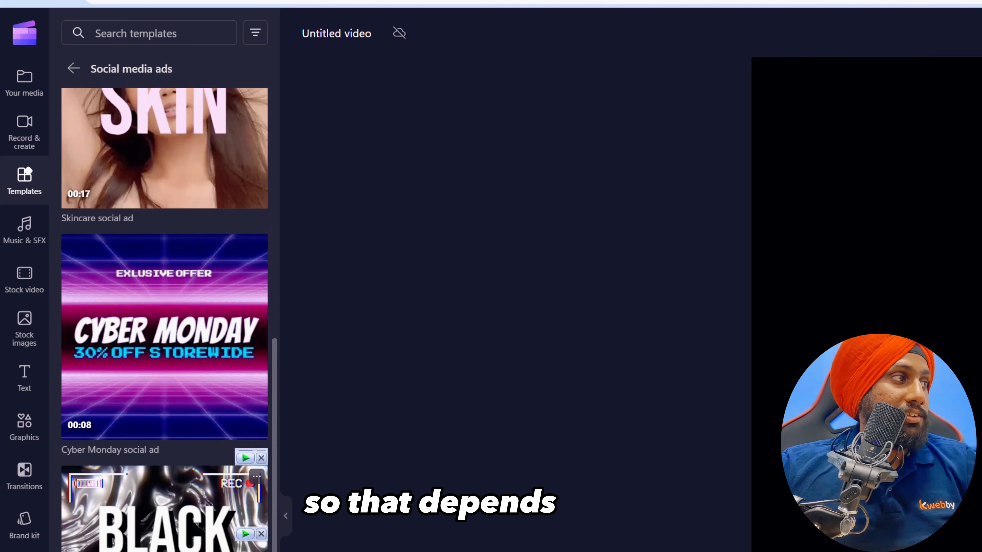
pyautogui.scroll(-8, 165, 321)
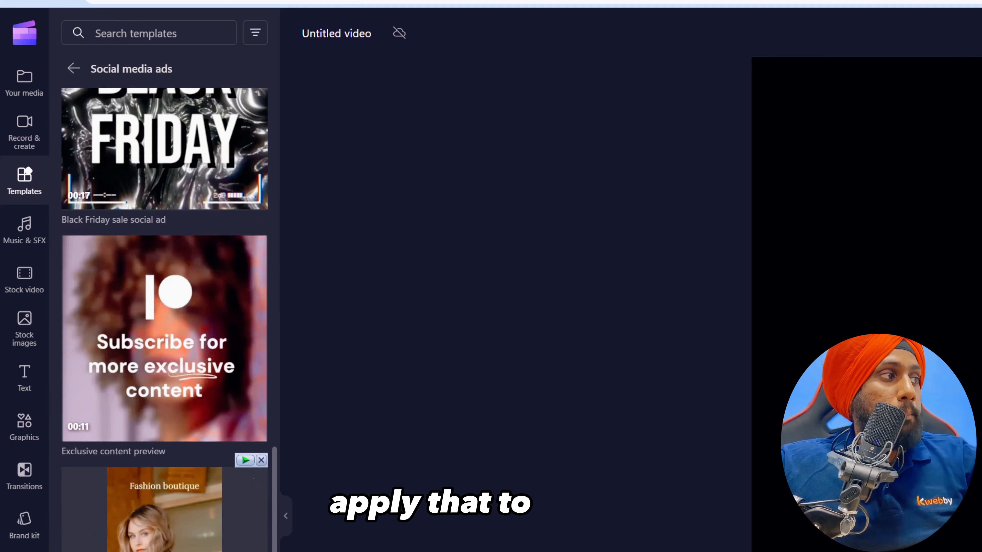
pyautogui.scroll(-4, 165, 321)
pyautogui.scroll(-5, 164, 321)
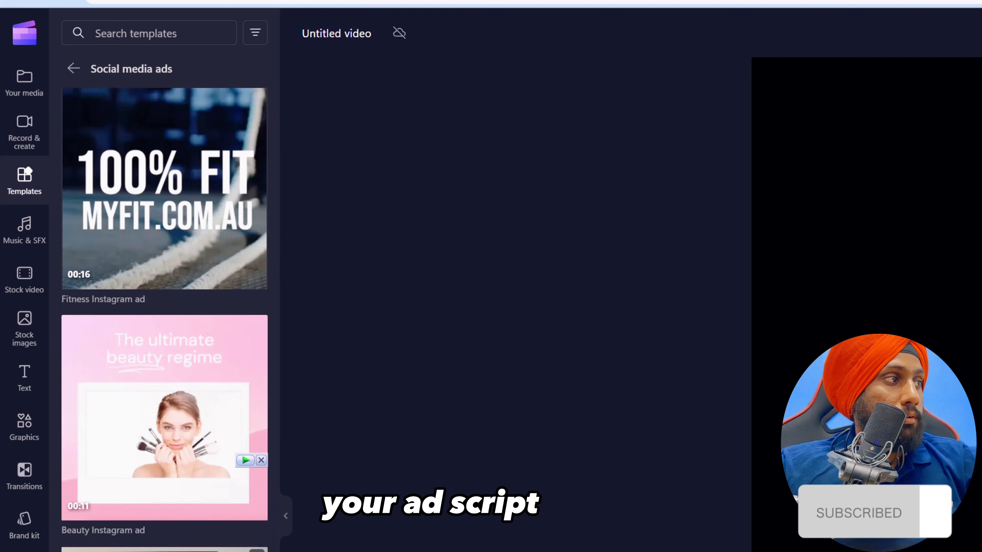
pyautogui.scroll(10, 56, 298)
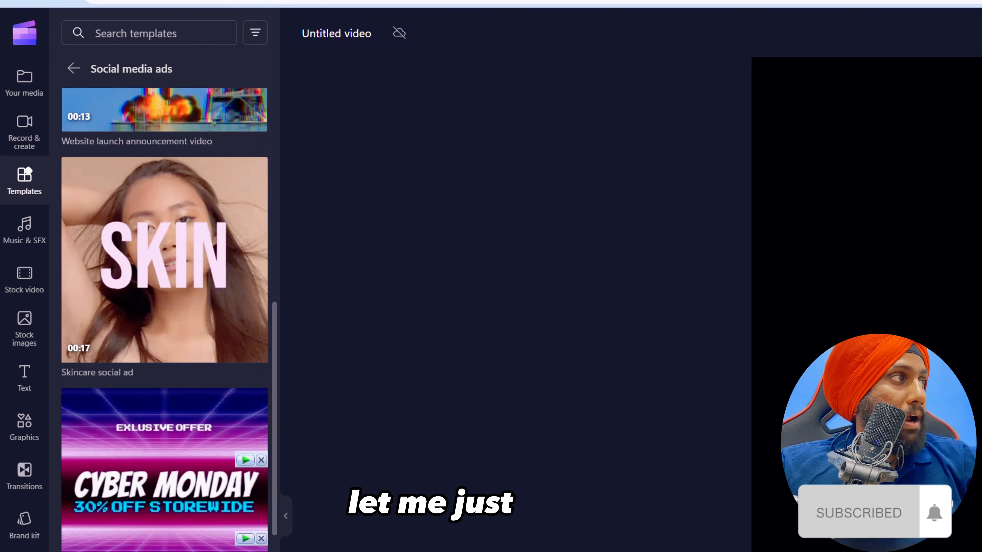
pyautogui.scroll(5, 55, 232)
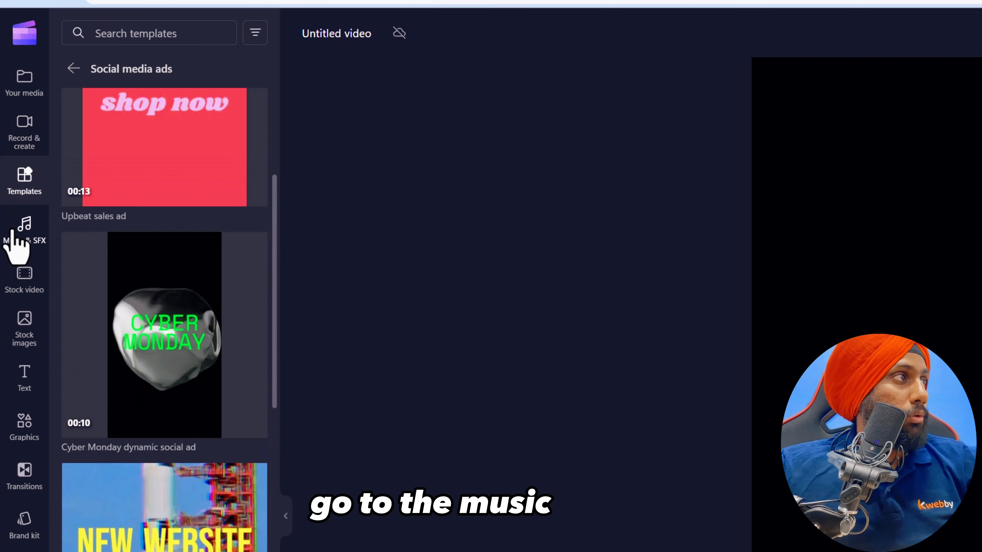
# Step: Look at the music and stock video libraries, and switch to ChatGPT to reread the script's opening voiceover line
pyautogui.click(18, 232)
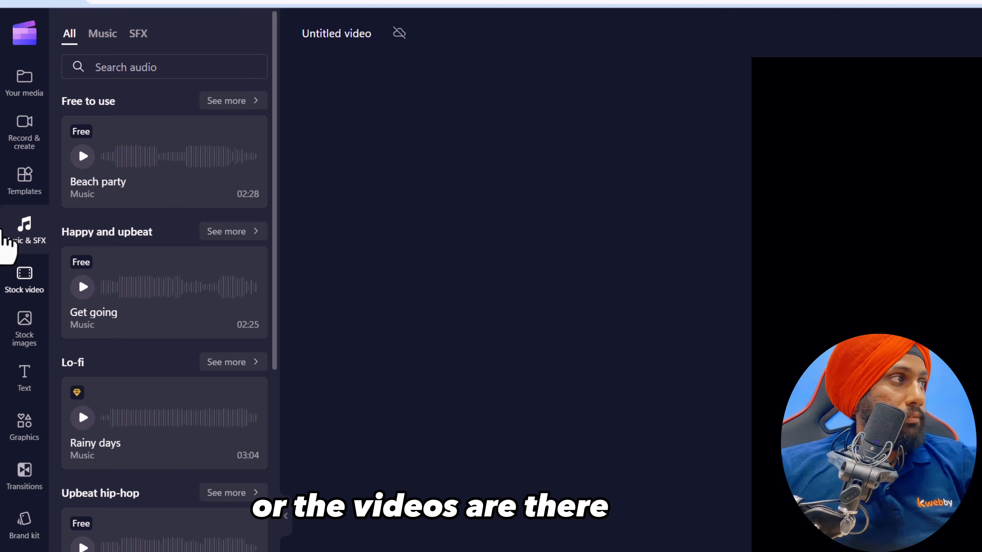
pyautogui.click(25, 276)
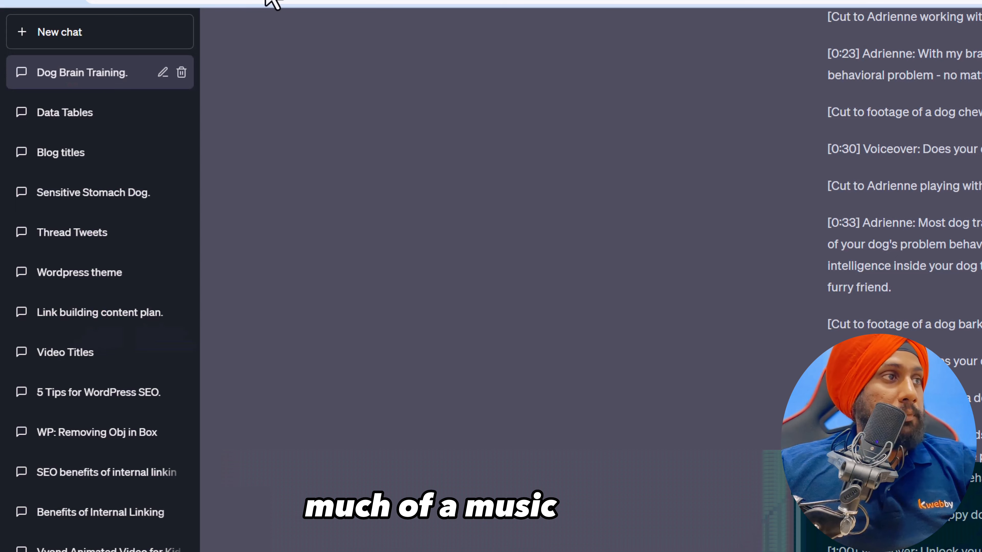
pyautogui.scroll(5, 591, 271)
pyautogui.scroll(-2, 591, 271)
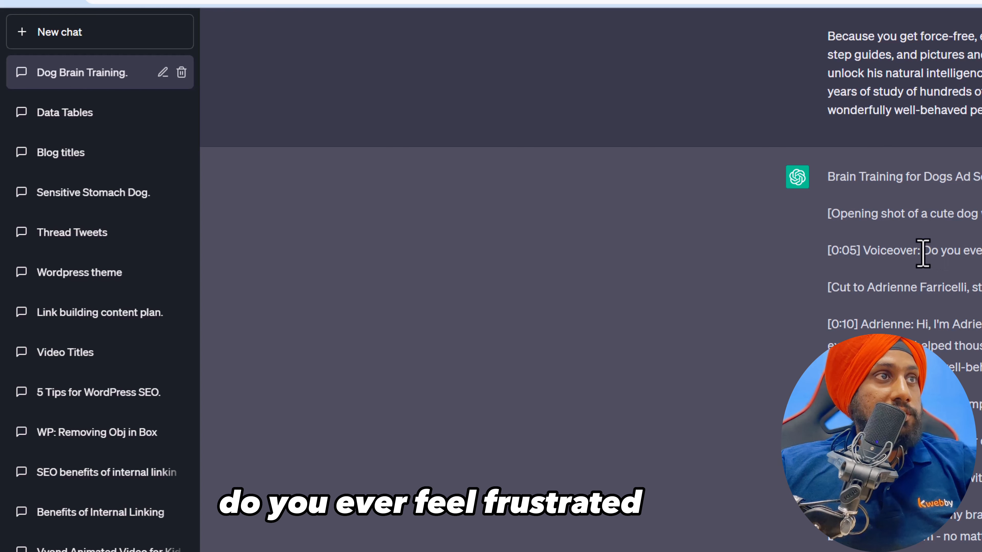
pyautogui.moveTo(923, 251); pyautogui.dragTo(980, 252)
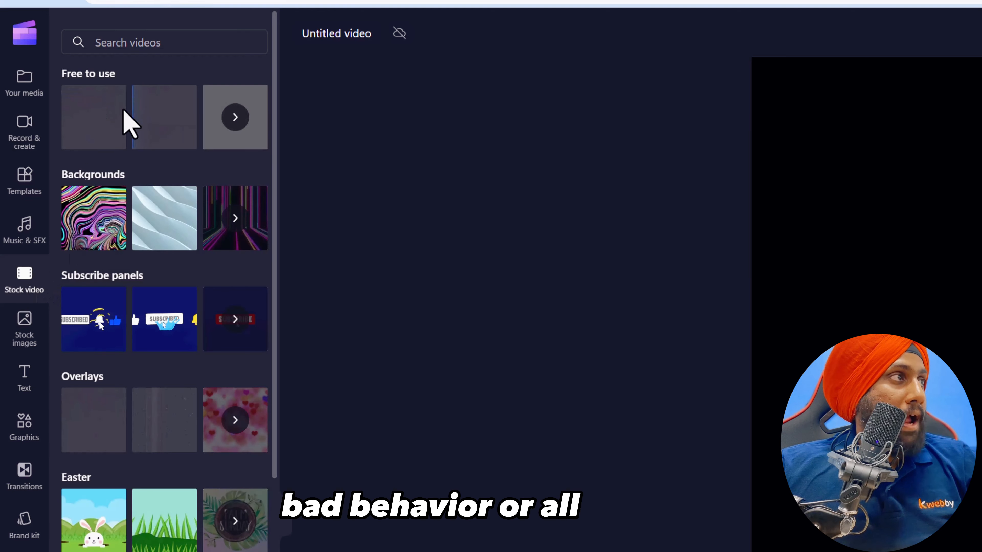
# Step: Search the stock videos in Clipchamp for "dog bad behaviour", and refine the search to "bad dog"
pyautogui.click(152, 41)
pyautogui.write('dog bad behaviour')
pyautogui.press('Return')
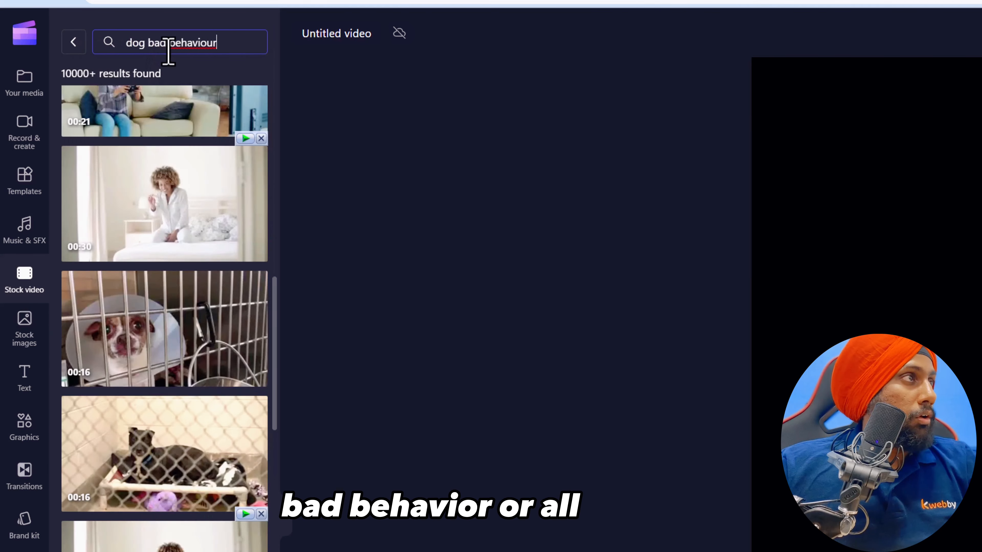
pyautogui.tripleClick(176, 42)
pyautogui.write('bad dog')
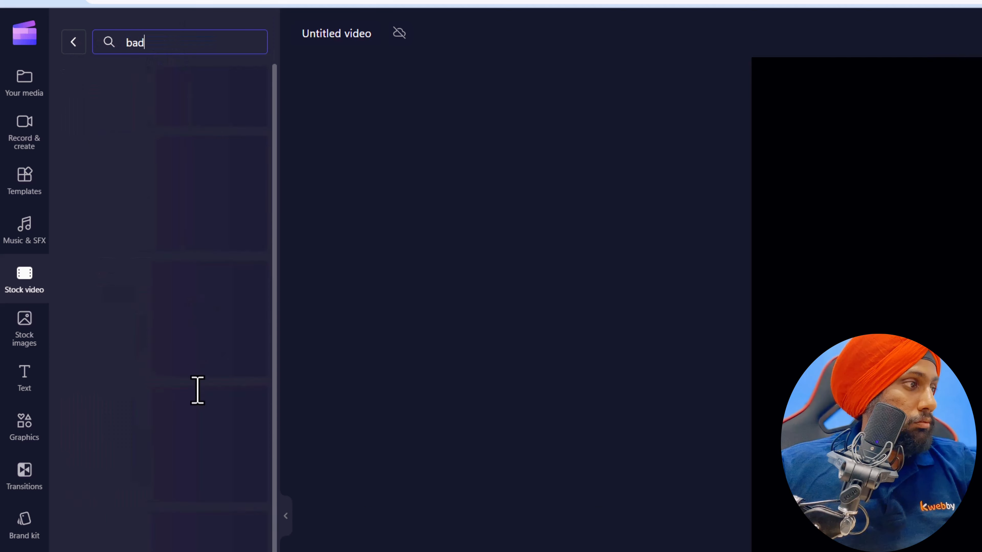
pyautogui.press('Return')
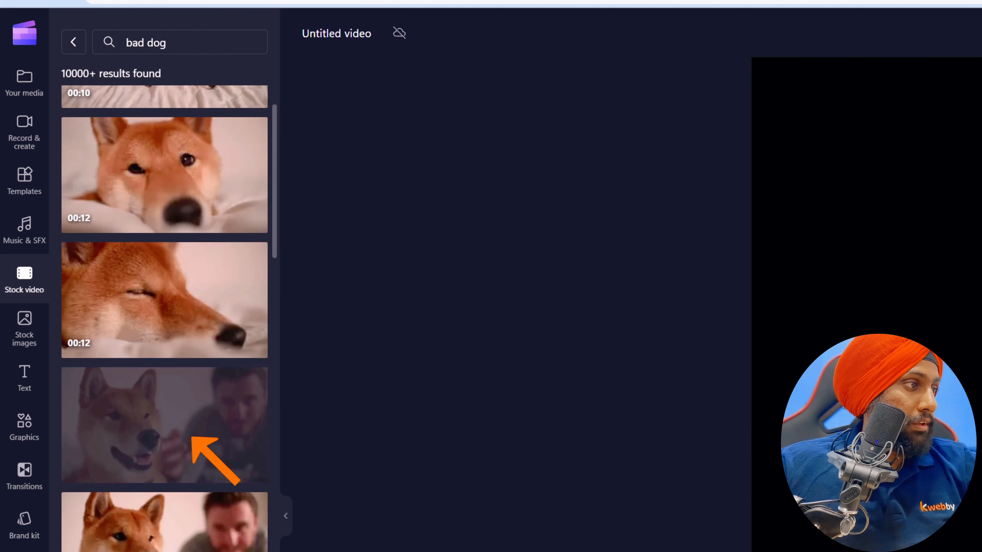
# Step: Add the stock clip of the Shiba dog beside a man to the timeline and enlarge it to fill the 4:5 frame
pyautogui.moveTo(166, 425); pyautogui.dragTo(372, 550)
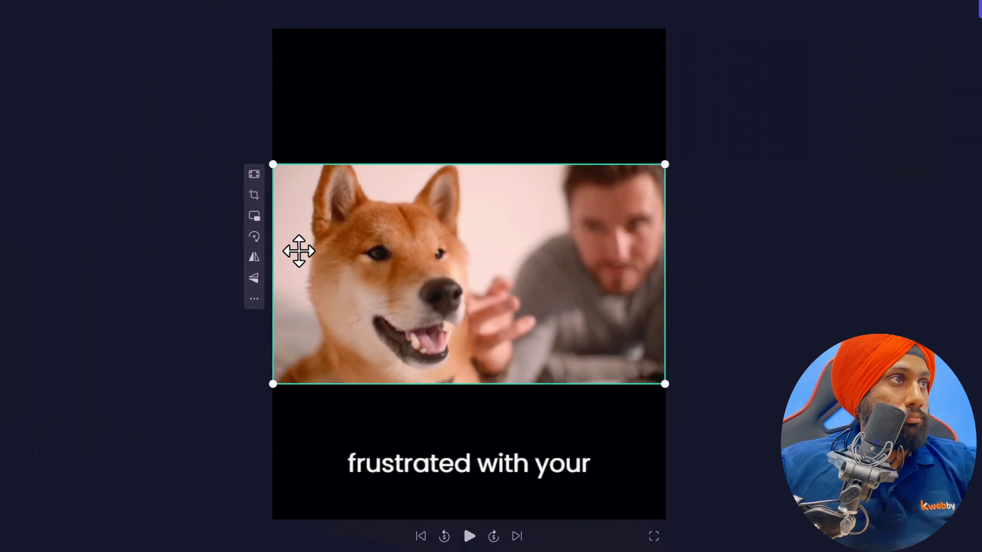
pyautogui.moveTo(270, 165); pyautogui.dragTo(17, 37)
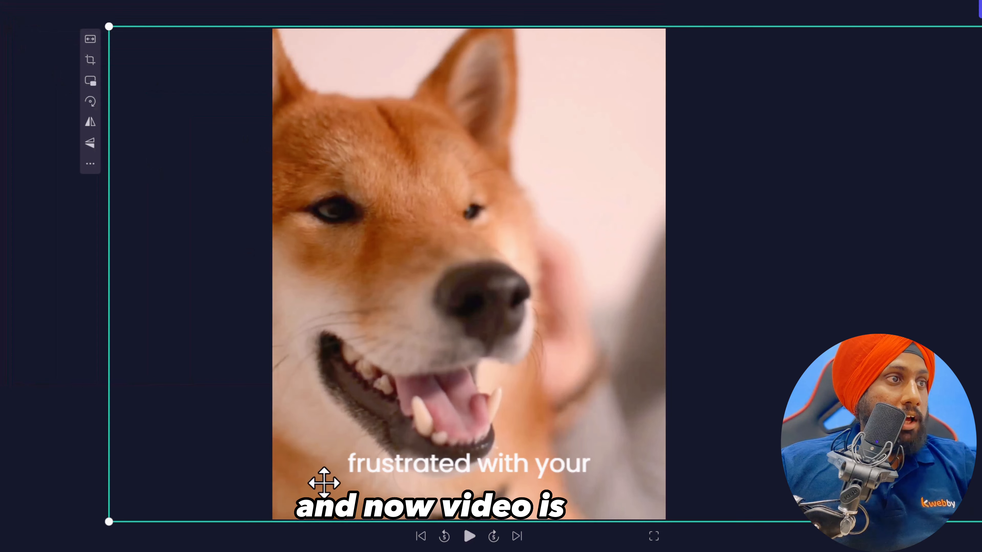
pyautogui.click(35, 486)
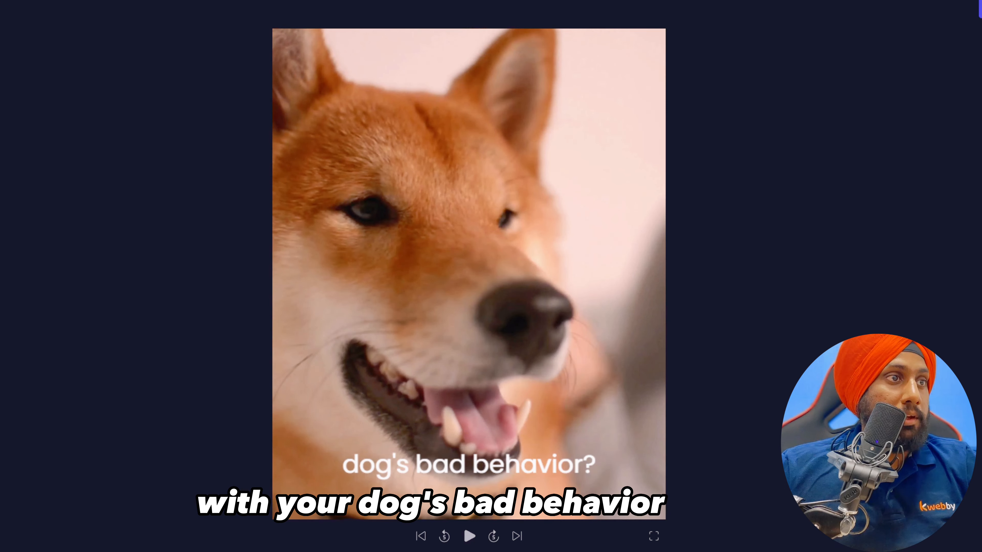
# Step: Enlarge the "dog's bad behavior?" caption on the video, and look at its color and transform settings
pyautogui.click(500, 473)
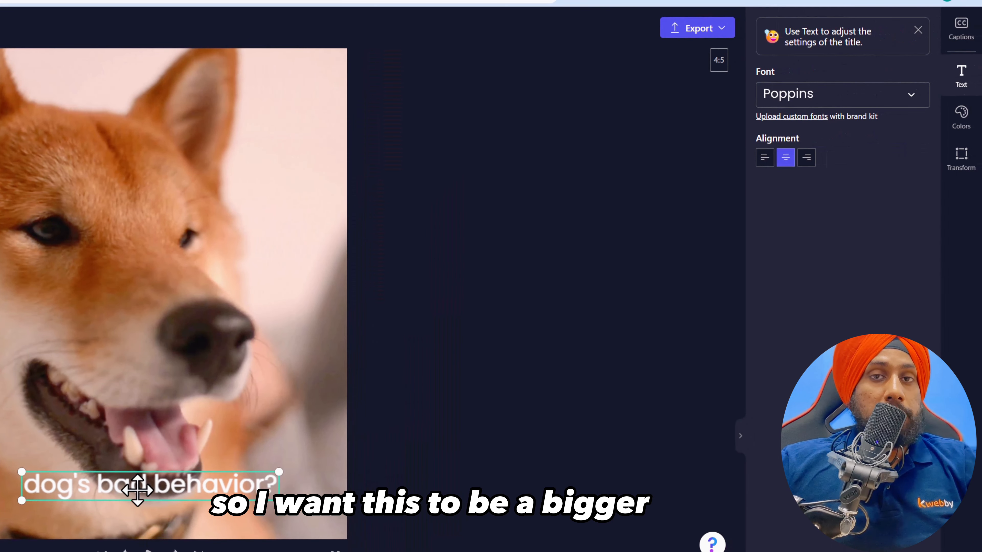
pyautogui.moveTo(279, 472); pyautogui.dragTo(319, 431)
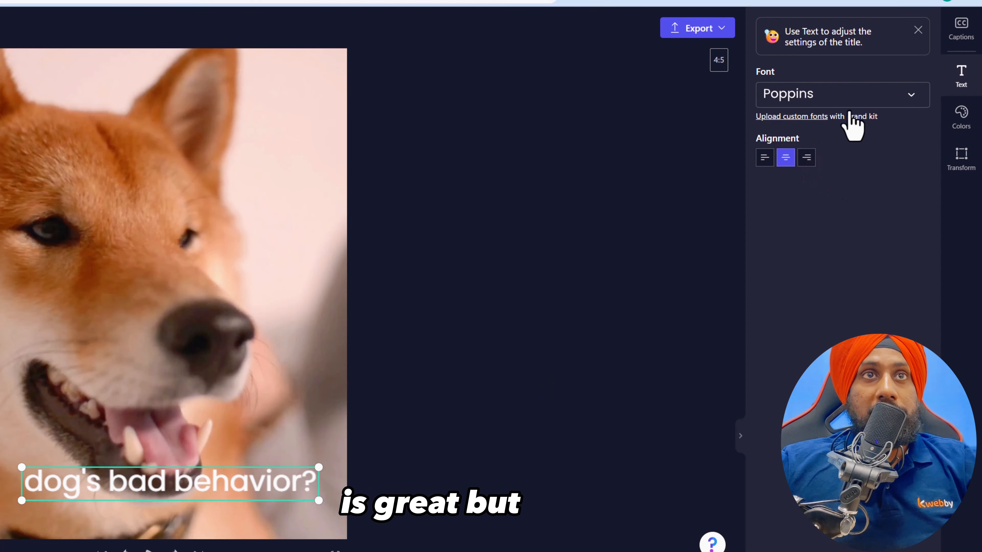
pyautogui.click(966, 134)
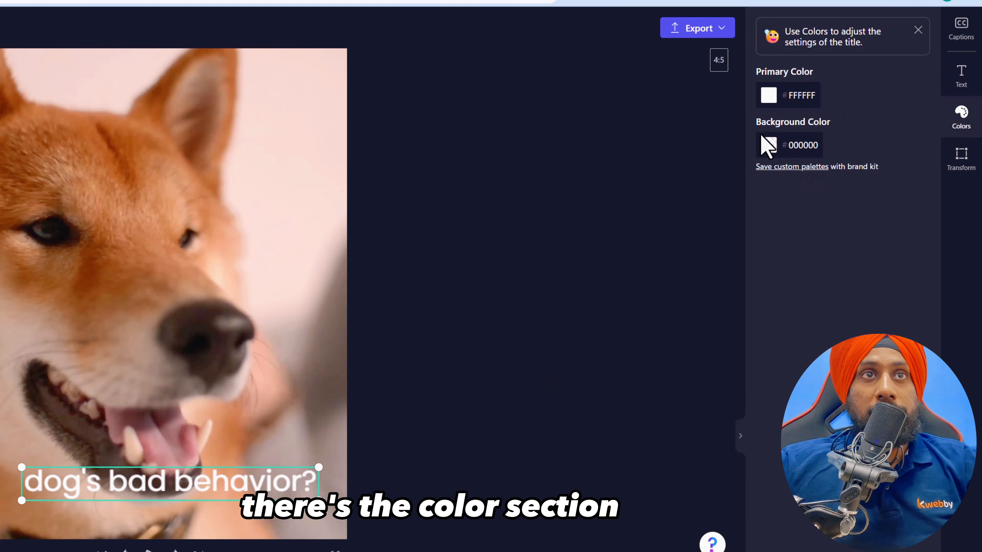
pyautogui.click(959, 158)
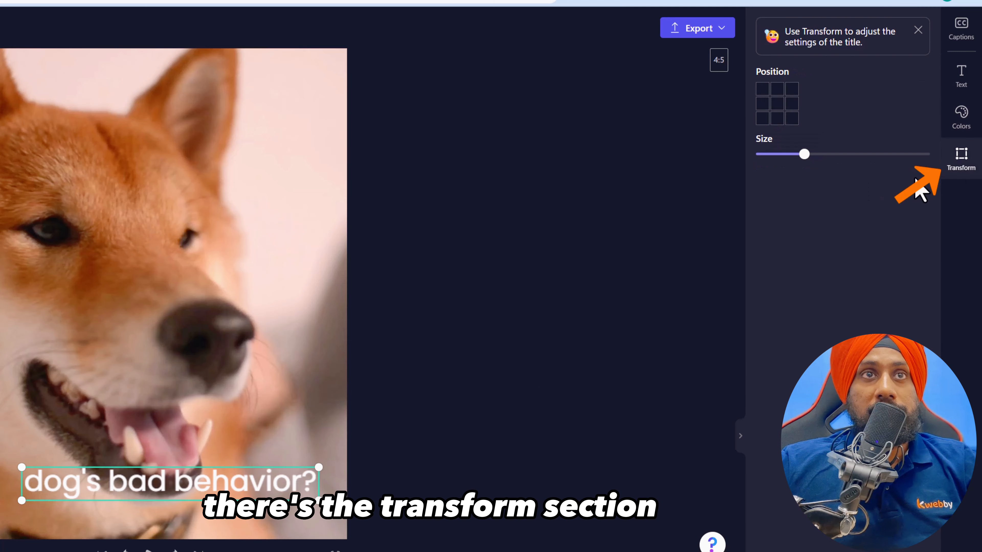
# Step: Center the "dog's bad behavior?" caption in the frame, adjust its size, and open its color settings
pyautogui.click(777, 105)
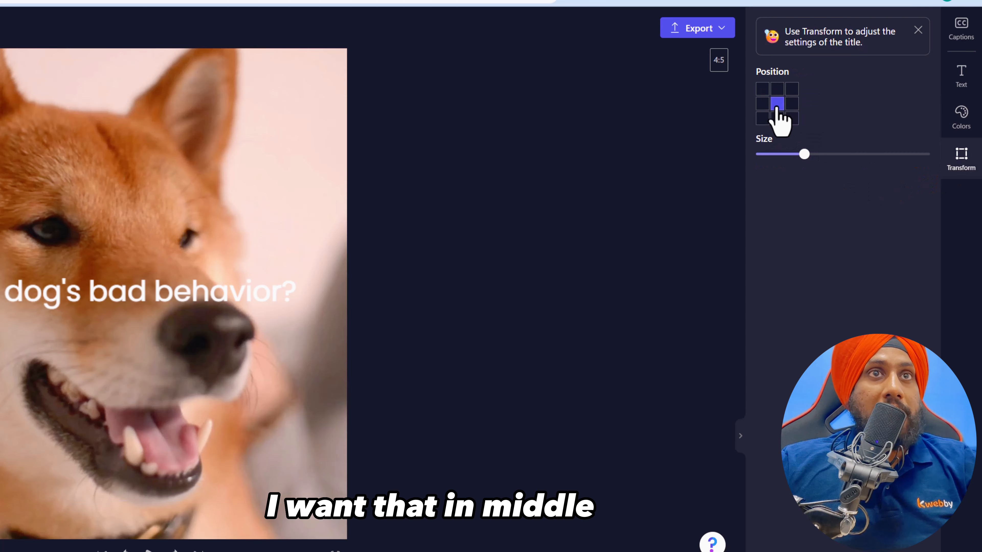
pyautogui.moveTo(798, 151); pyautogui.dragTo(845, 157)
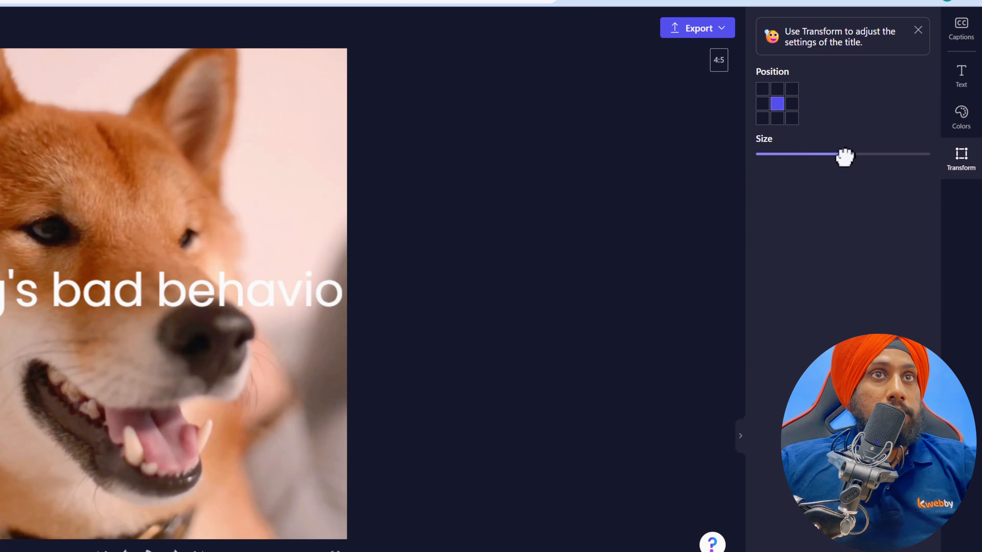
pyautogui.click(823, 154)
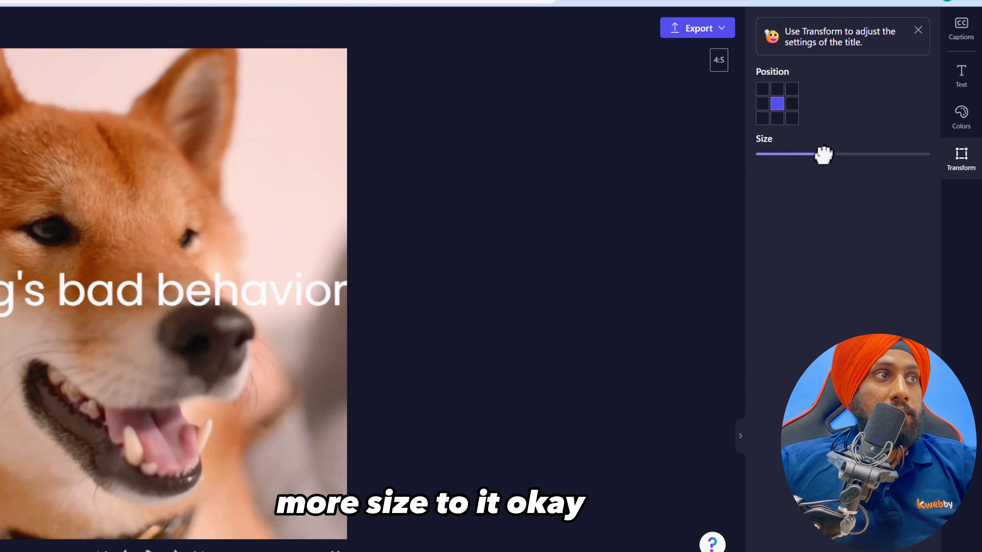
pyautogui.click(963, 118)
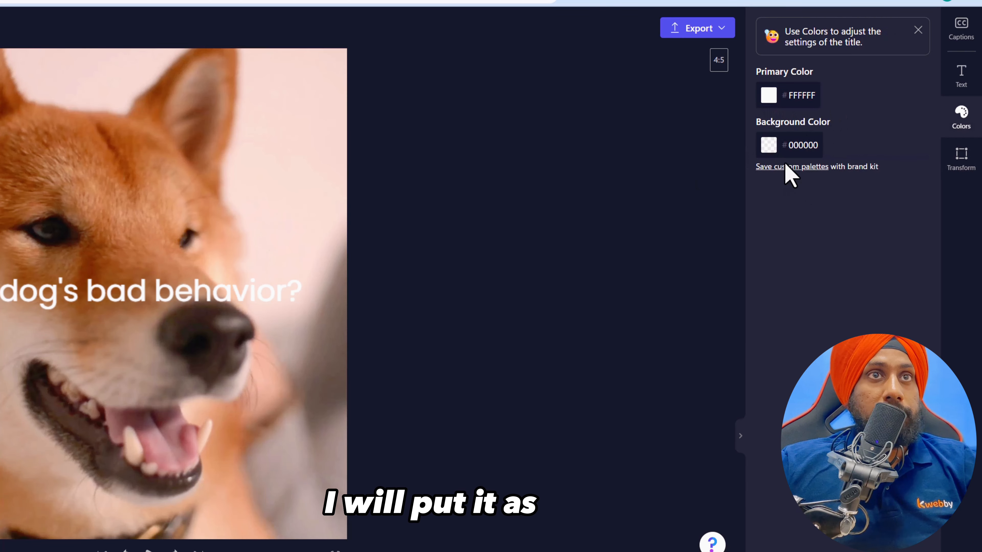
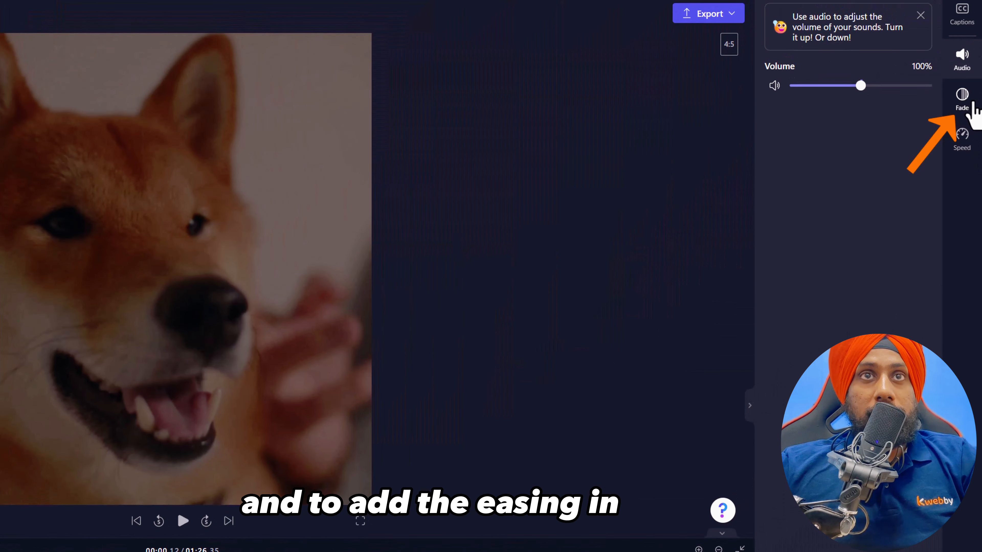
# Step: Set the selected audio clip's fade-in to 0.1 s and play the video through the opening line
pyautogui.click(973, 104)
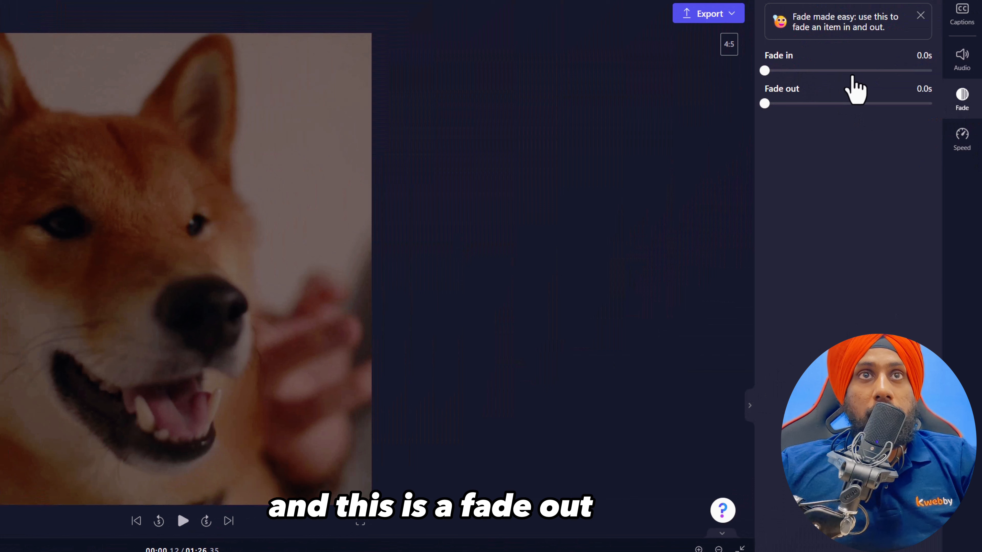
pyautogui.moveTo(765, 71); pyautogui.dragTo(772, 70)
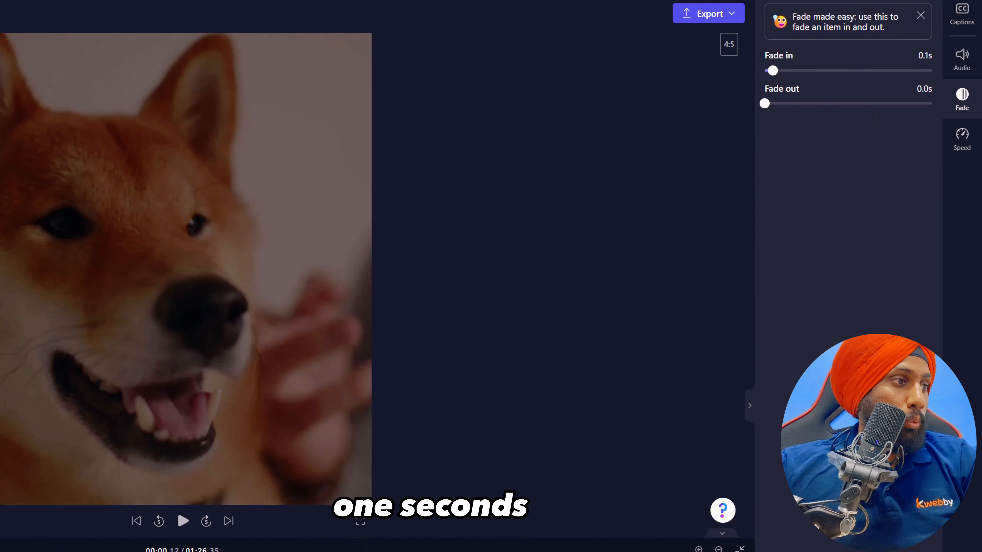
pyautogui.click(184, 524)
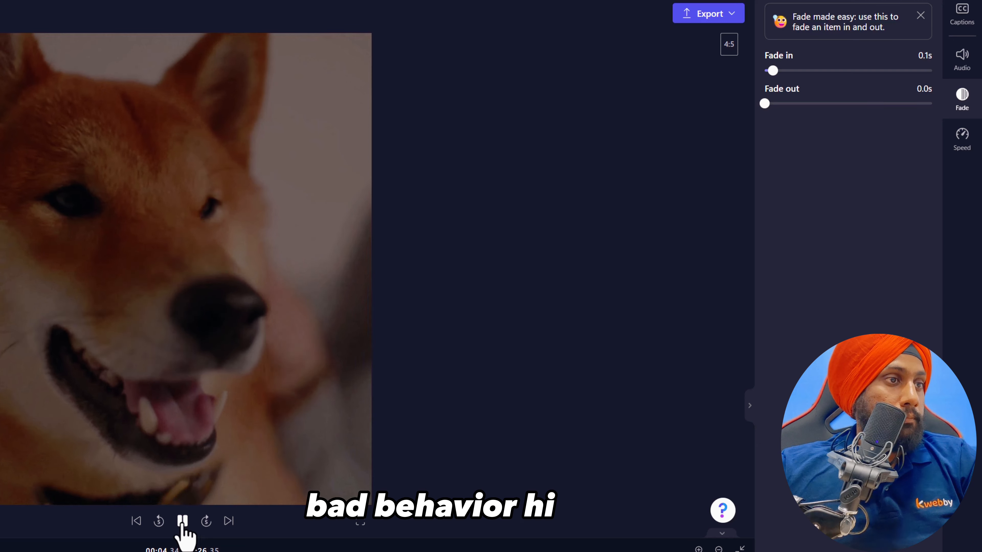
pyautogui.click(183, 523)
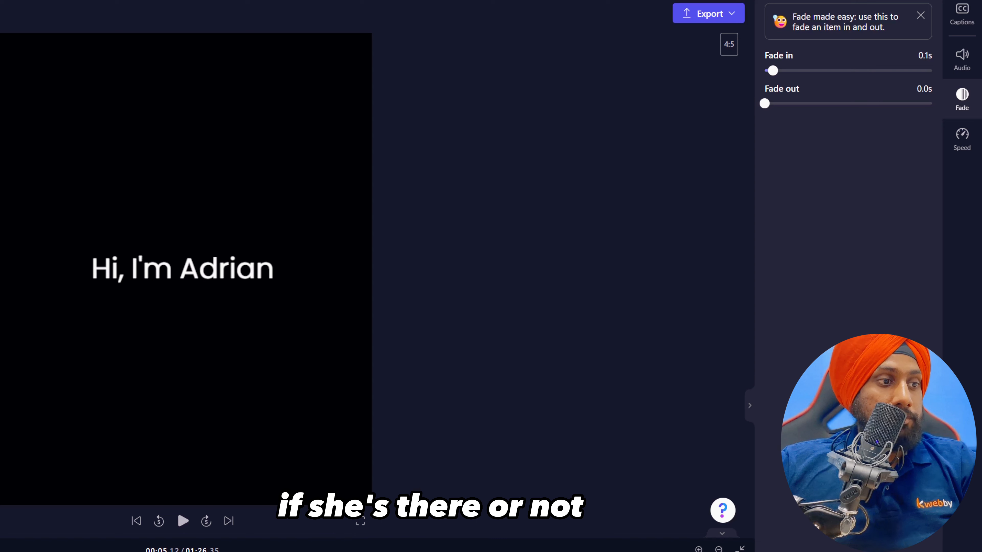
# Step: Browse the Brain Training for Dogs Promotional Videos page and open the "Turn Your Dog into a Genius" video in a new tab
pyautogui.press('Escape')
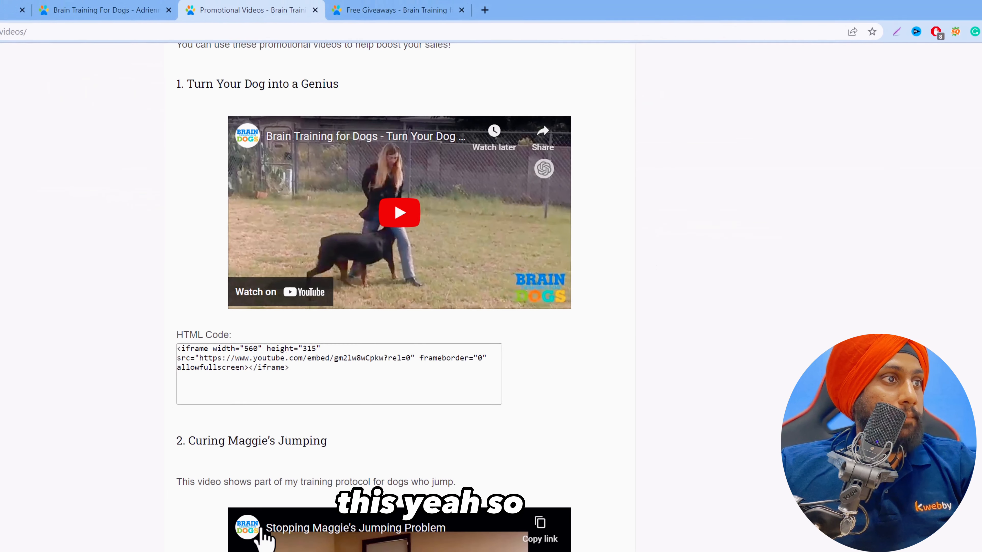
pyautogui.scroll(-5, 384, 526)
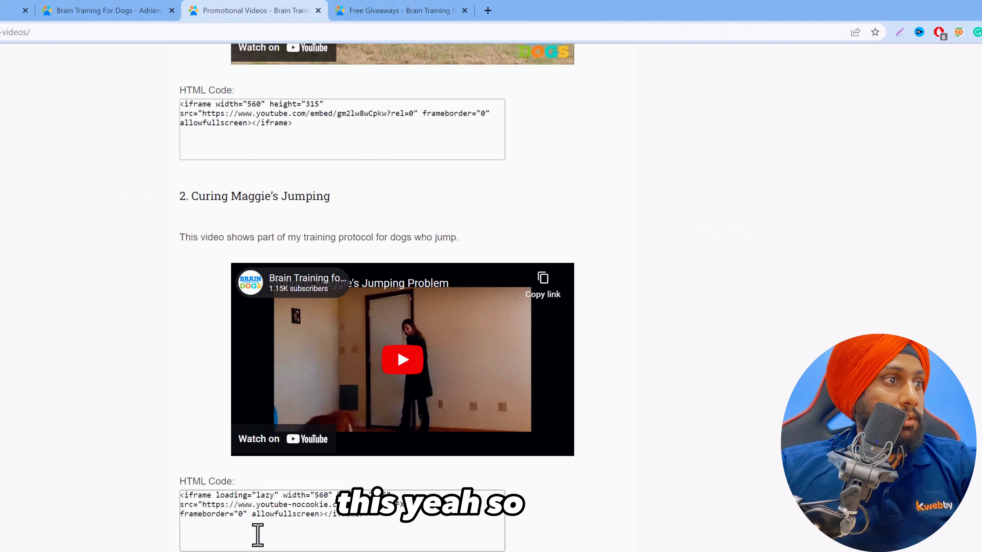
pyautogui.scroll(4, 256, 533)
pyautogui.scroll(3, 389, 508)
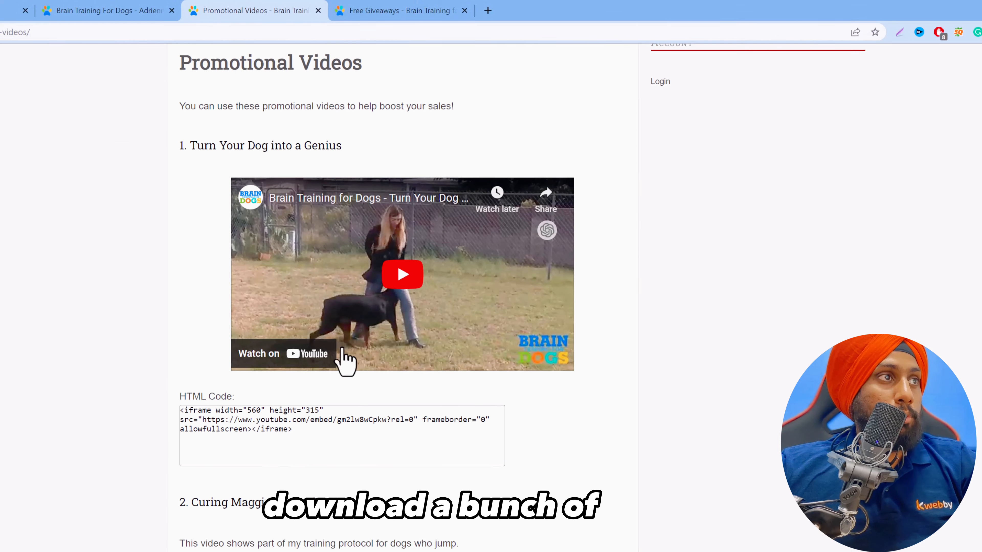
pyautogui.scroll(-15, 377, 416)
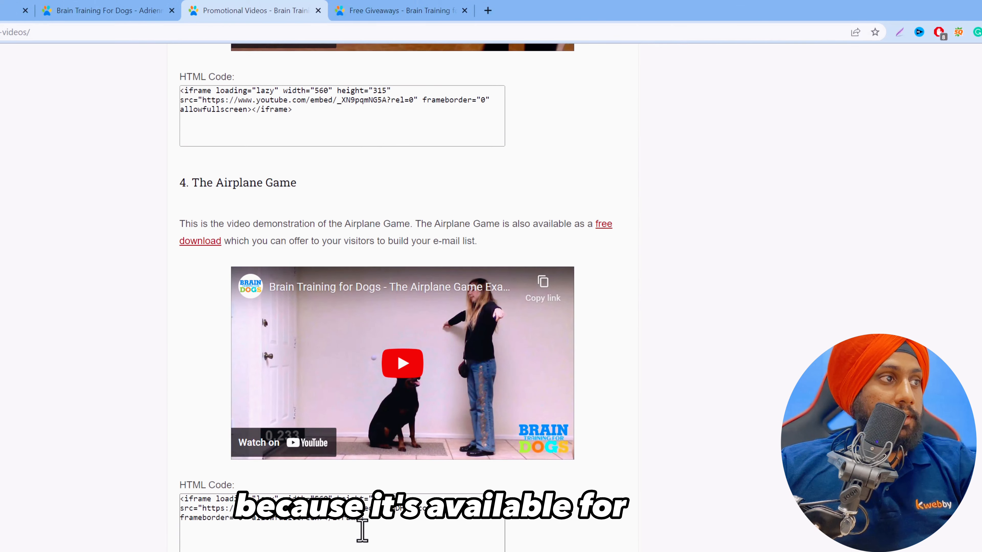
pyautogui.scroll(15, 360, 526)
pyautogui.scroll(10, 402, 298)
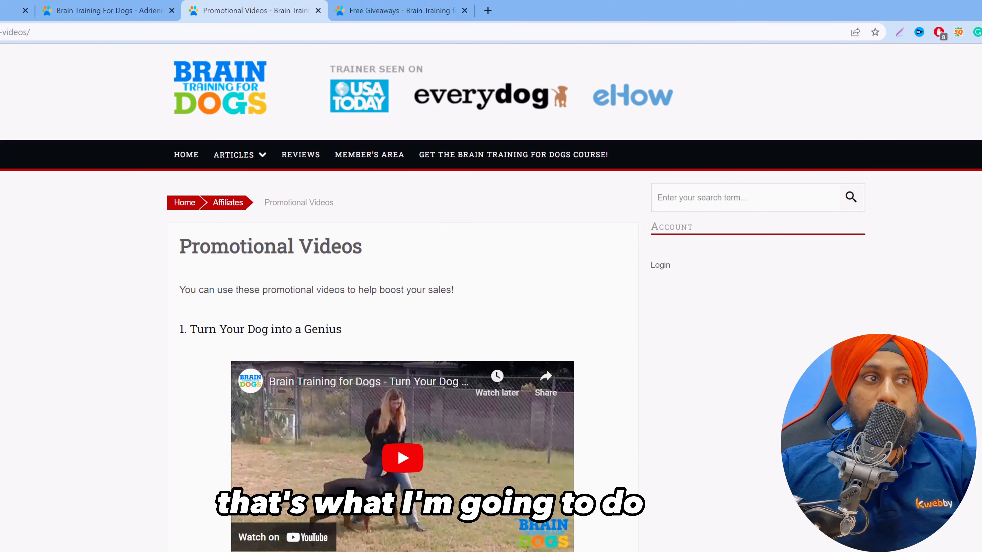
pyautogui.middleClick(387, 385)
pyautogui.scroll(-20, 219, 476)
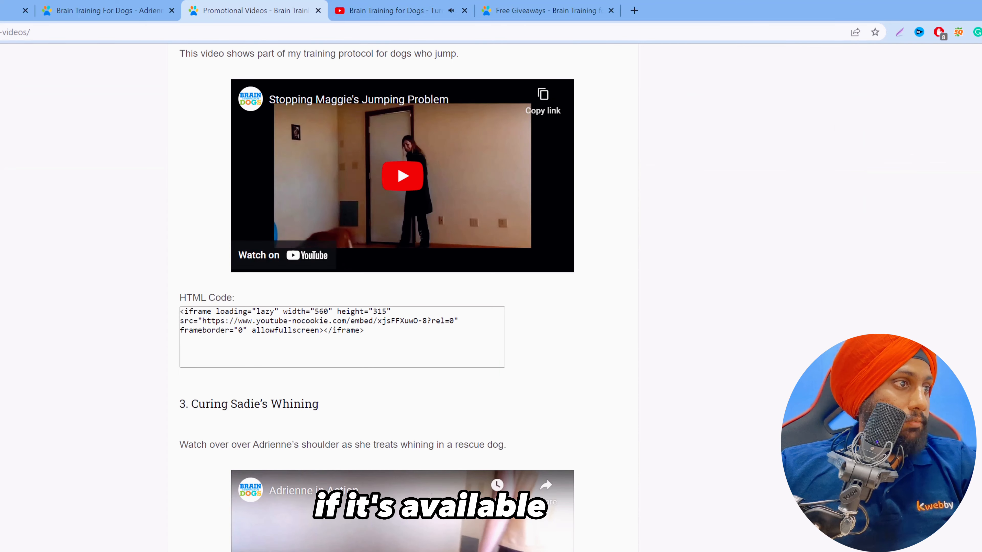
# Step: Return to the Affiliates page and open the Free Giveaways page in a new tab
pyautogui.scroll(20, 402, 298)
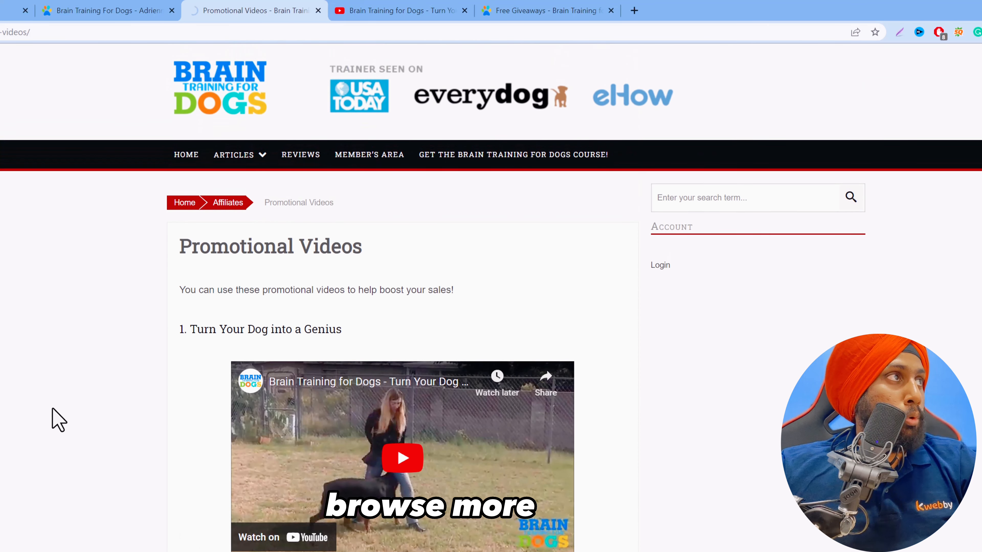
pyautogui.rightClick(276, 426)
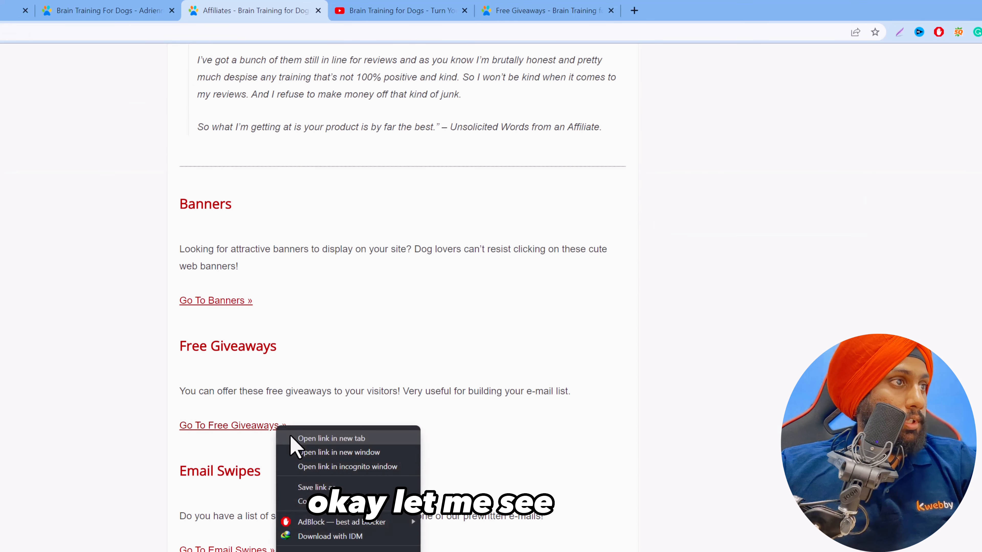
pyautogui.click(291, 438)
pyautogui.scroll(-1, 309, 491)
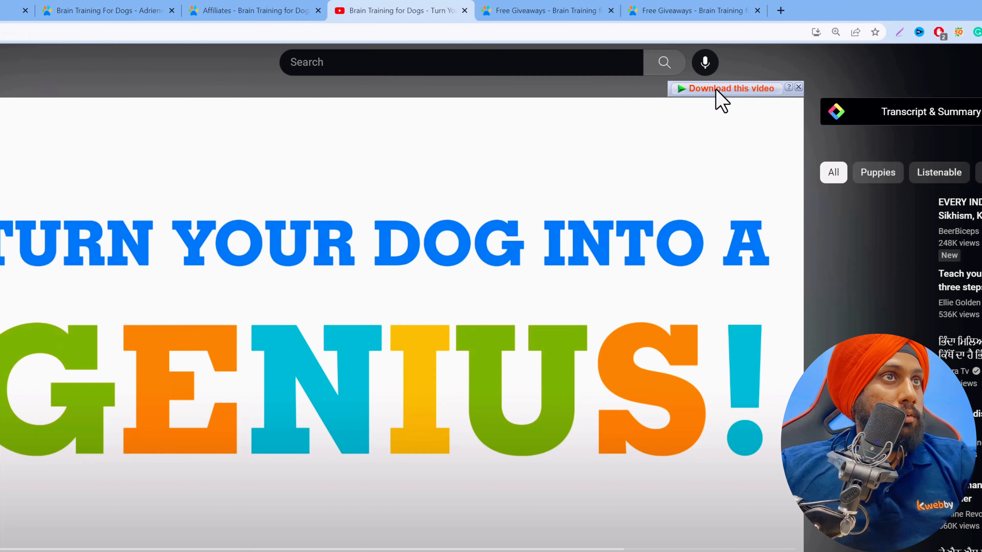
# Step: Download the "Turn Your Dog into a Genius!" video as a 720p HD MP4 into a new Documents folder named "Sample Video"
pyautogui.click(715, 91)
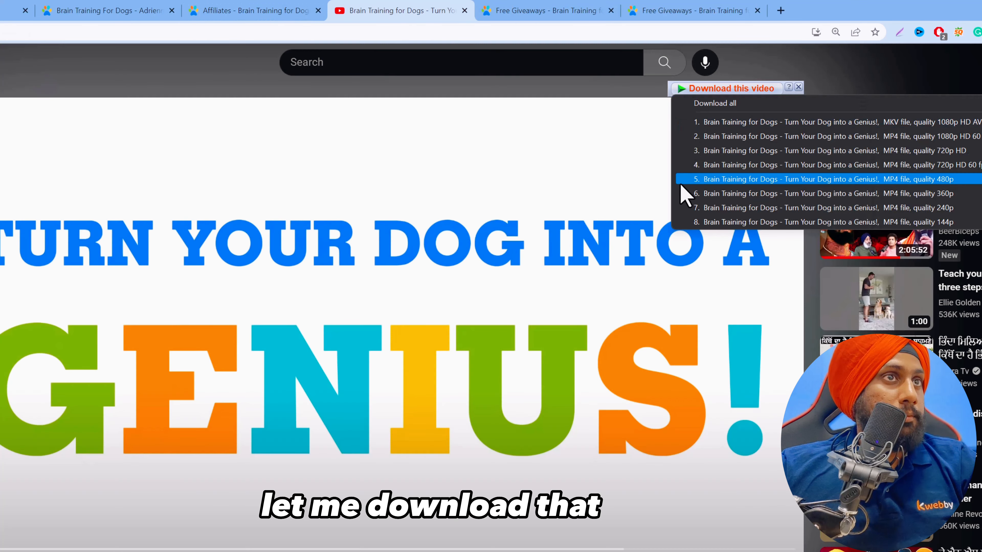
pyautogui.click(799, 152)
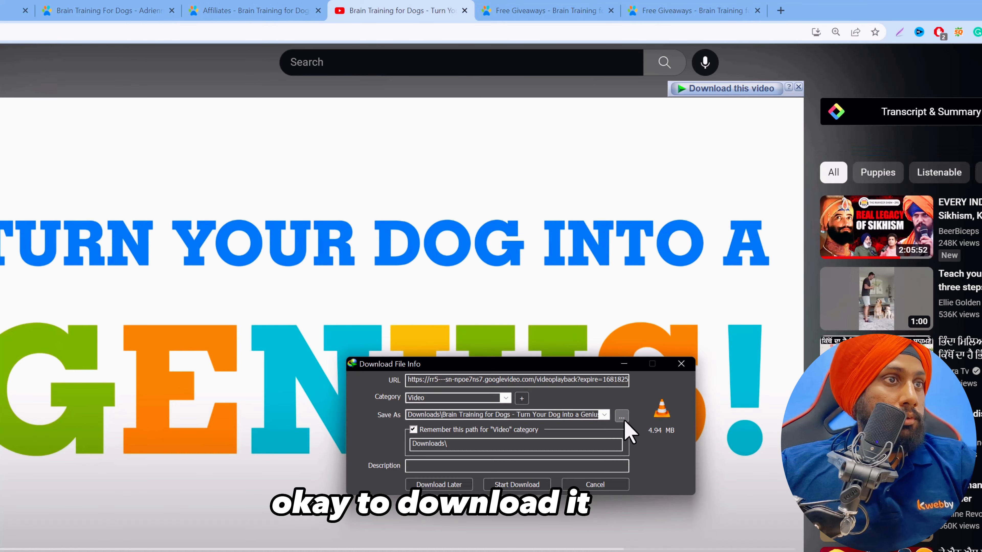
pyautogui.click(621, 417)
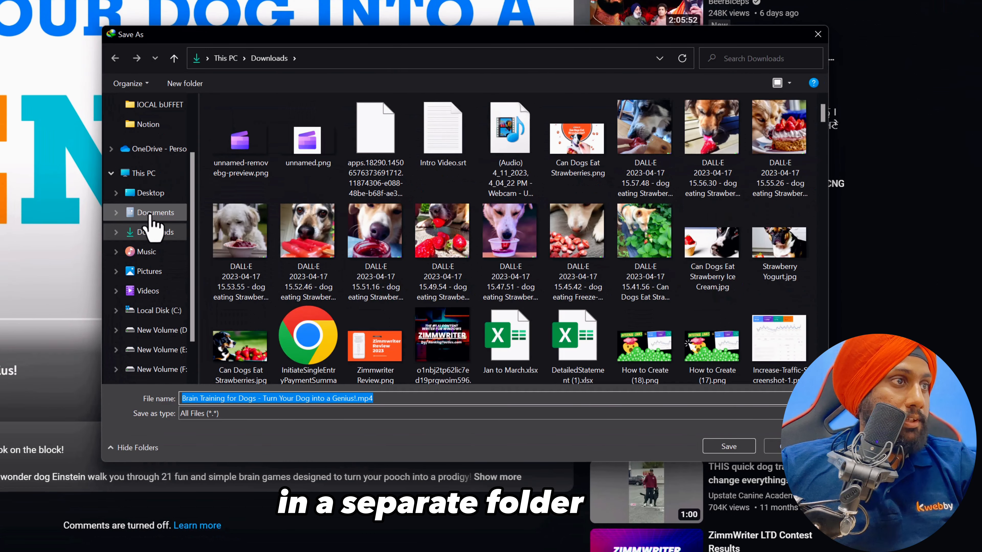
pyautogui.click(151, 213)
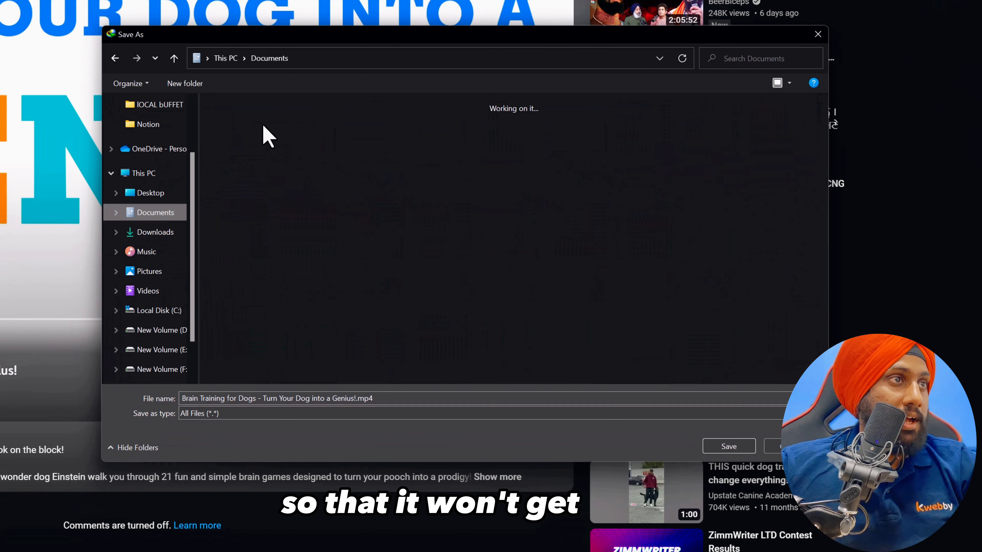
pyautogui.click(185, 84)
pyautogui.write('Sample Video')
pyautogui.press('Return')
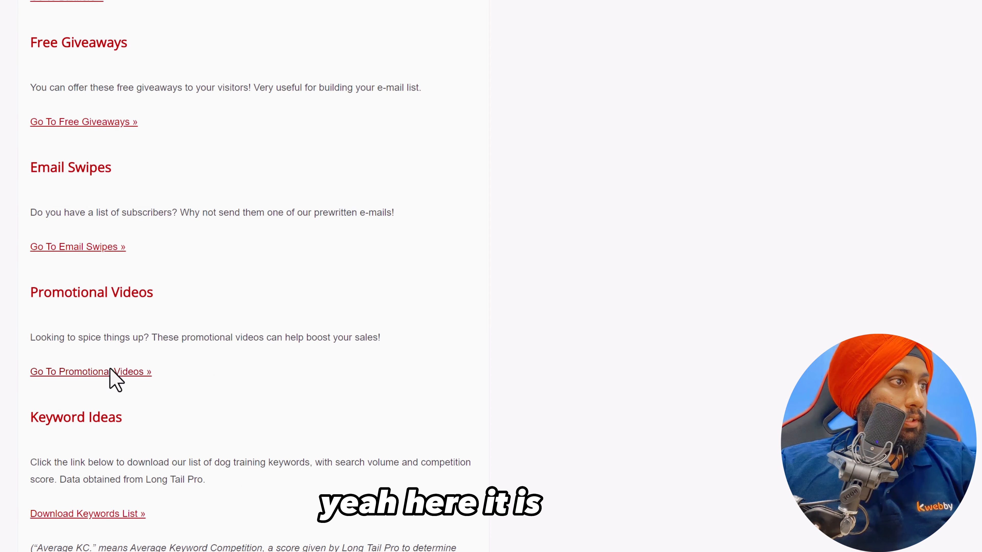
# Step: Find the "Stopping Maggie's Jumping Problem" video on the Promotional Videos page and download it to the Sample Video folder in Documents
pyautogui.scroll(-10, 211, 267)
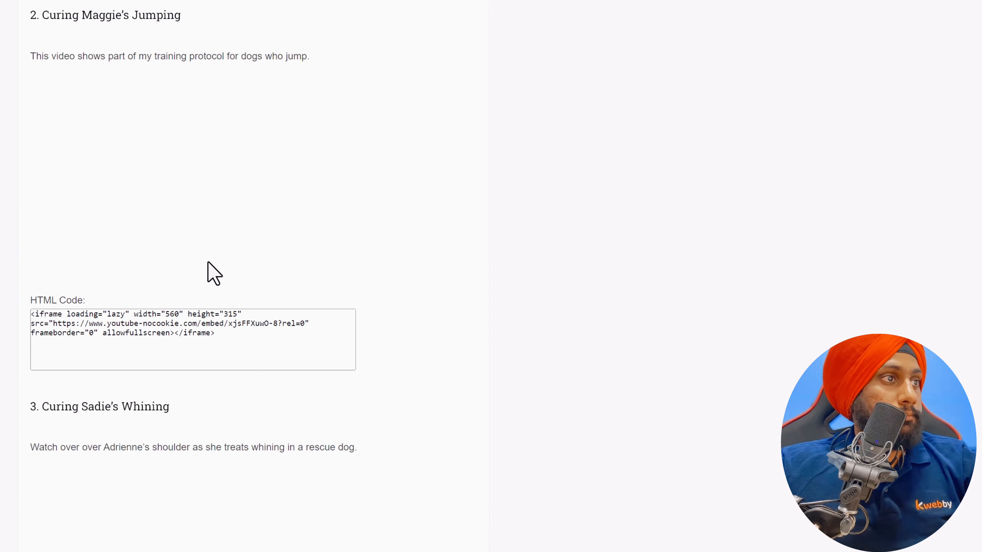
pyautogui.scroll(3, 208, 263)
pyautogui.scroll(-1, 207, 264)
pyautogui.scroll(-2, 207, 264)
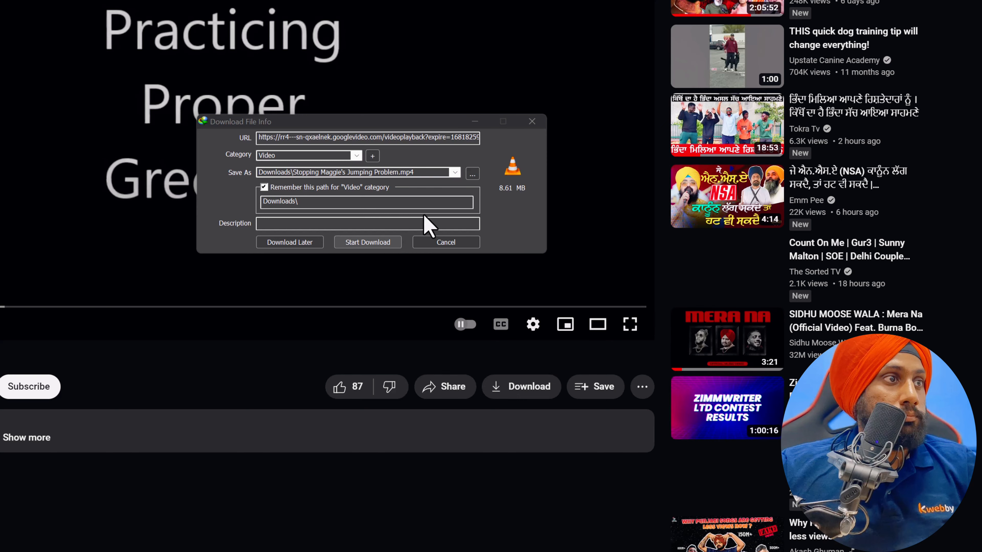
pyautogui.click(473, 173)
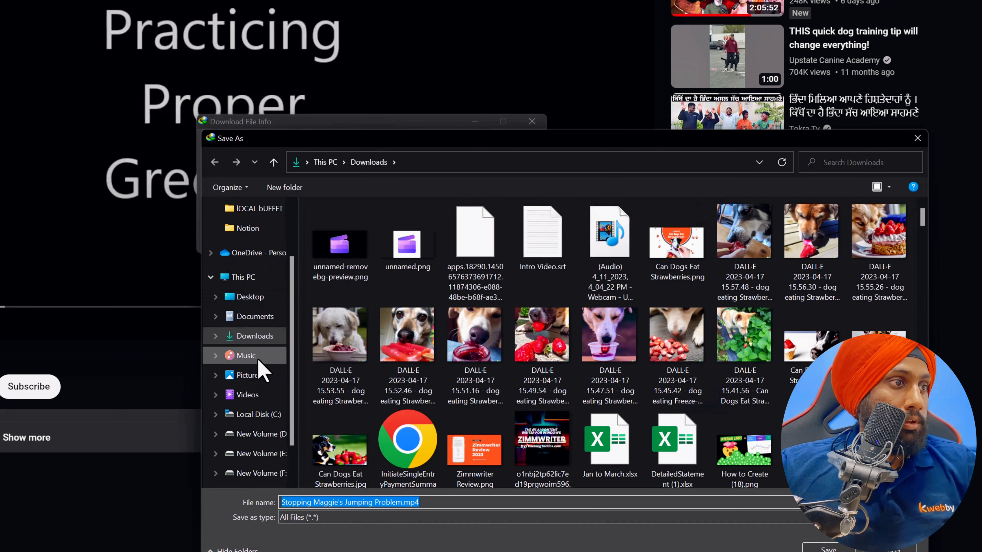
pyautogui.click(253, 316)
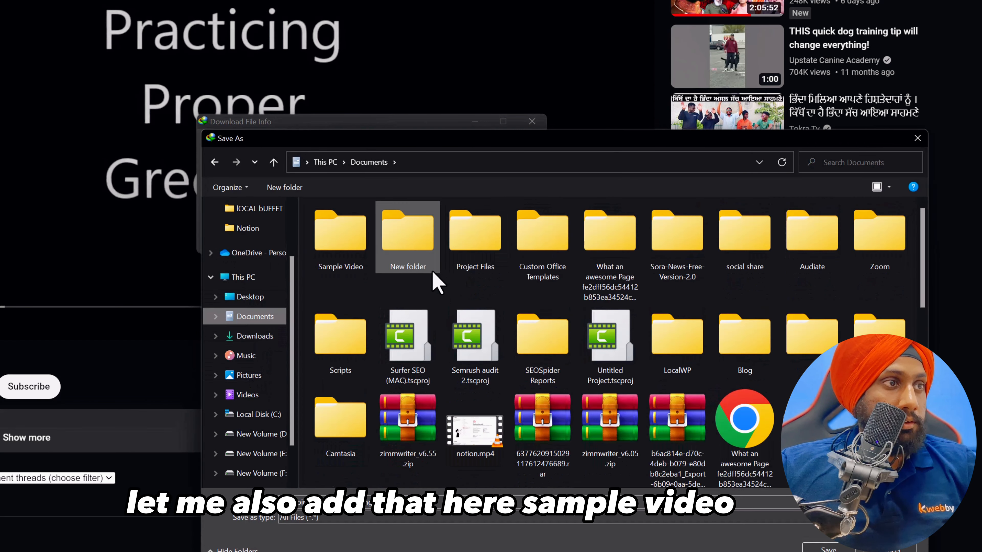
pyautogui.doubleClick(341, 230)
pyautogui.click(828, 549)
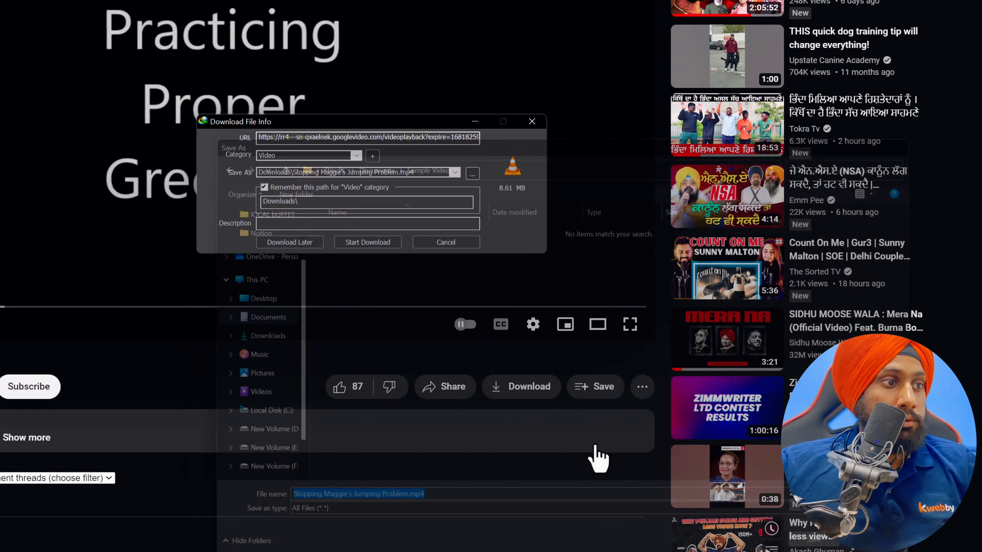
pyautogui.click(389, 240)
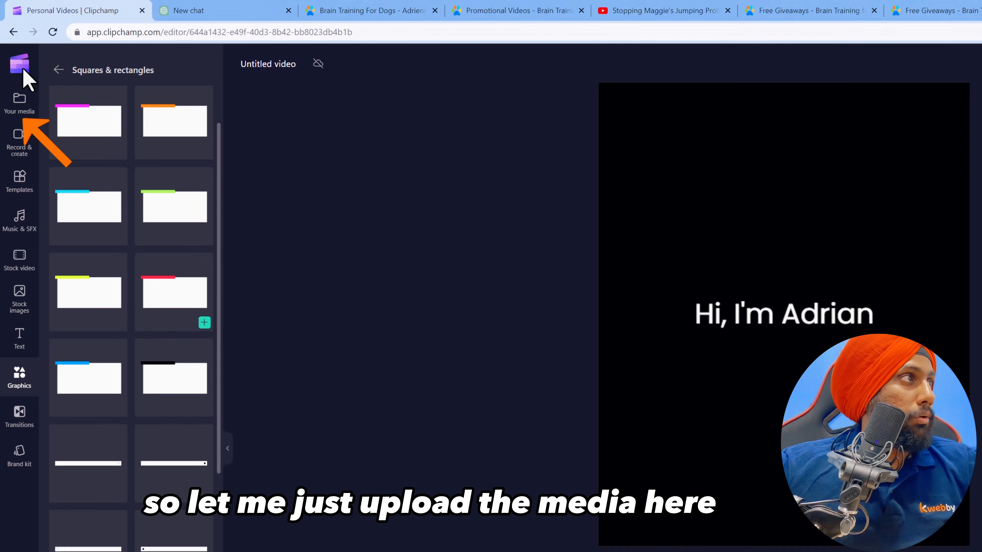
# Step: Import the two downloaded dog training videos from the Sample Video folder into the Clipchamp project's media
pyautogui.click(24, 69)
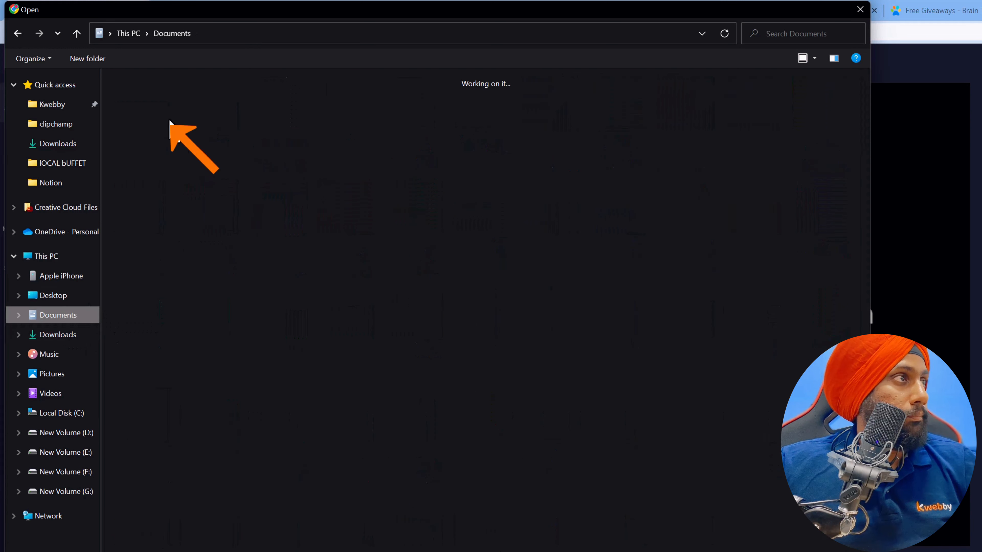
pyautogui.doubleClick(142, 105)
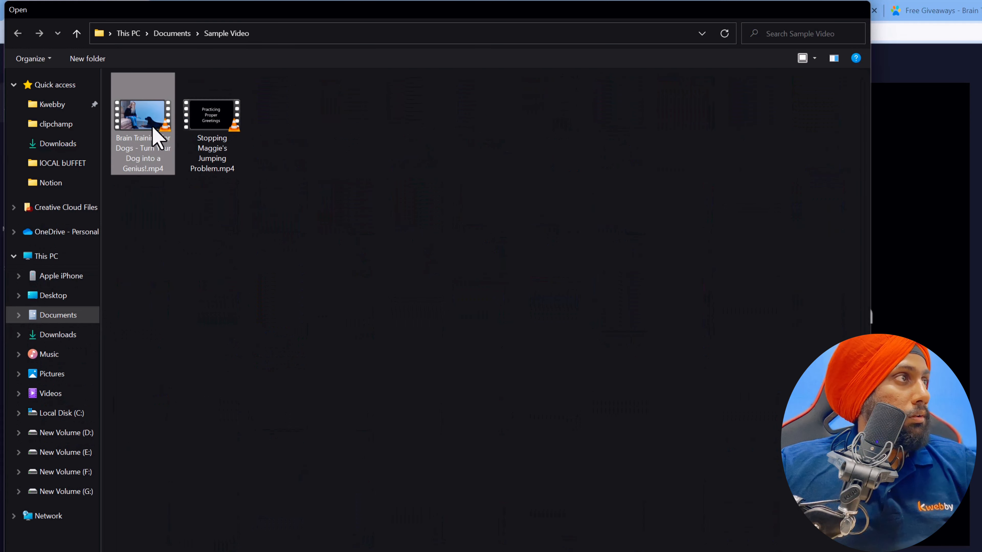
pyautogui.doubleClick(143, 144)
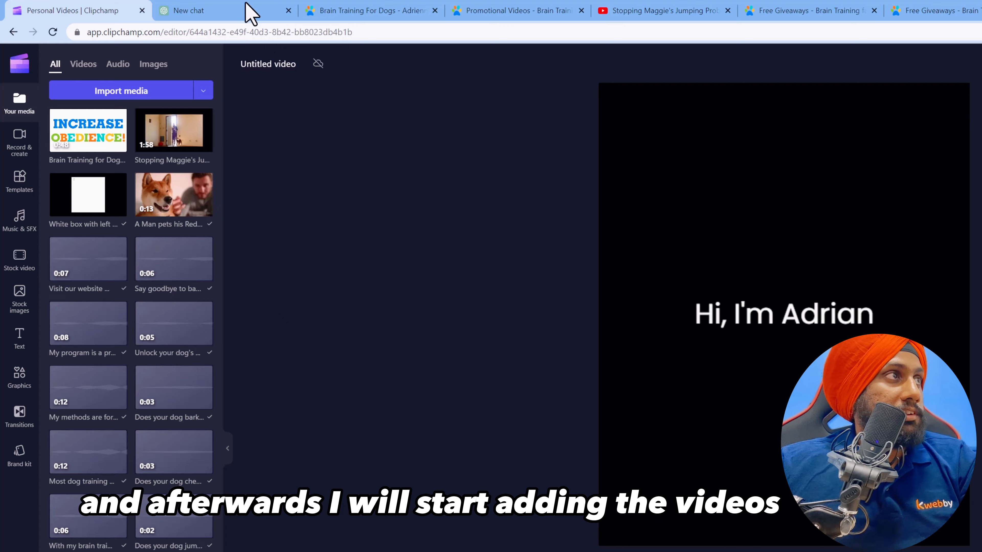
# Step: Check the ad script in ChatGPT and return to the top of the Brain Training for Dogs Promotional Videos page
pyautogui.click(225, 14)
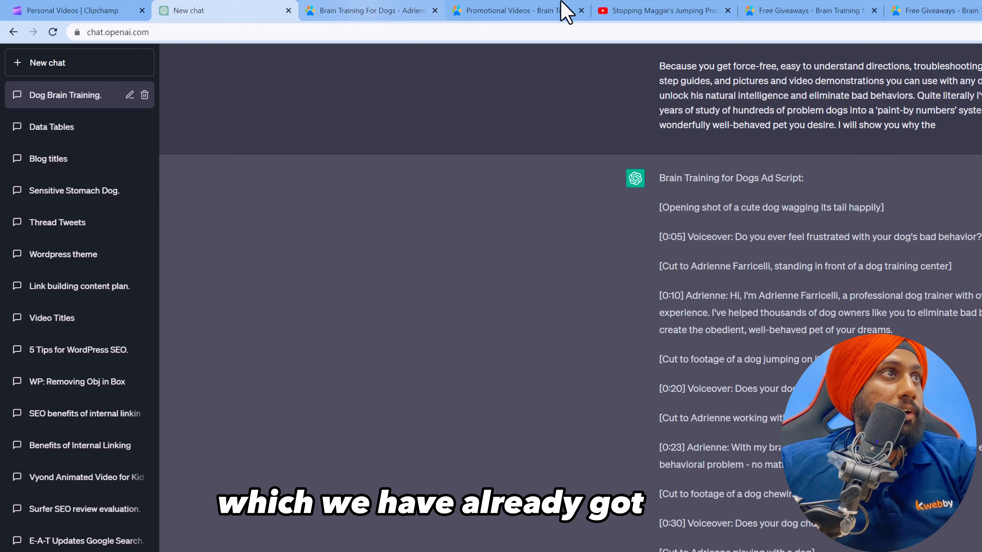
pyautogui.click(559, 10)
pyautogui.click(321, 11)
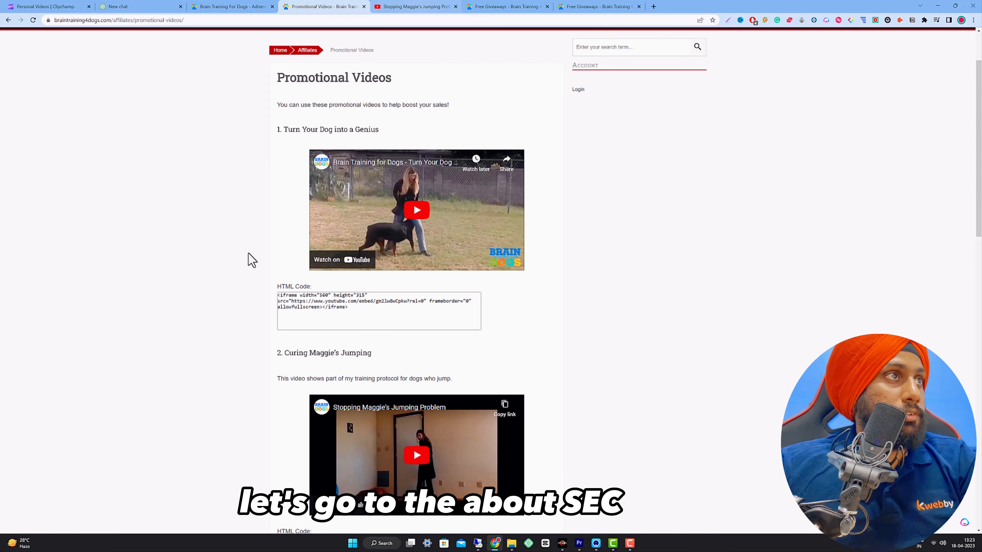
pyautogui.scroll(2, 246, 265)
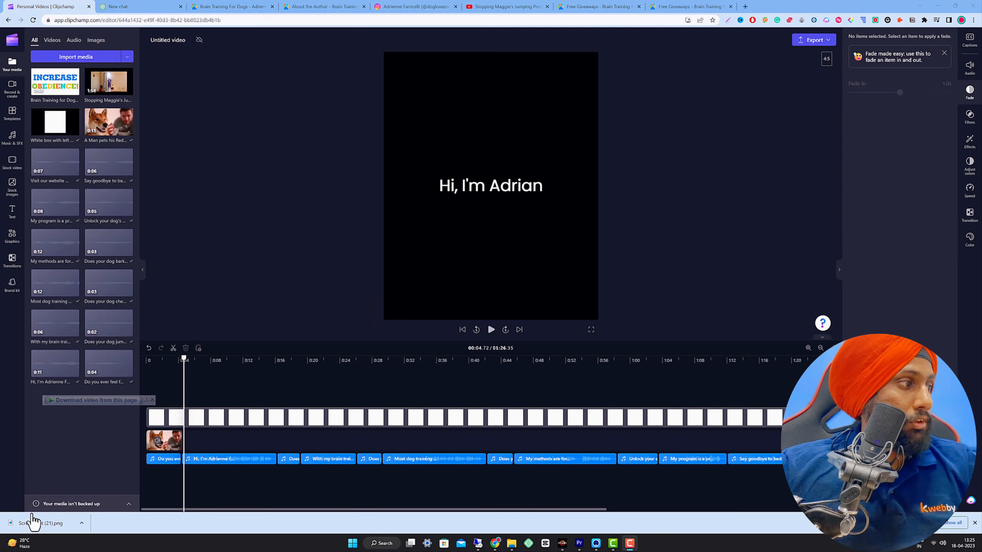
# Step: Import the downloaded Screenshot (21).png into the project's media and place it on the timeline after the first clip
pyautogui.moveTo(33, 522); pyautogui.dragTo(113, 248)
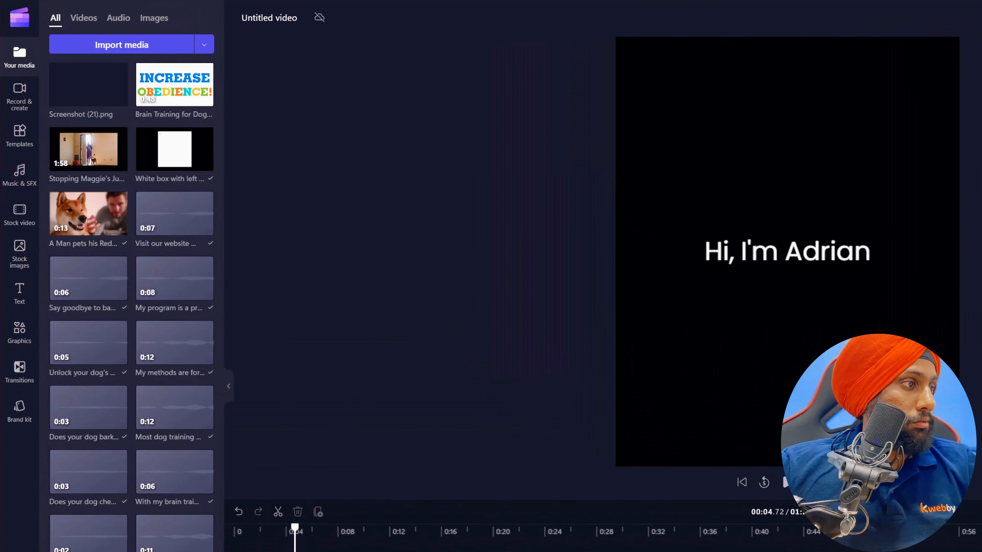
pyautogui.click(121, 100)
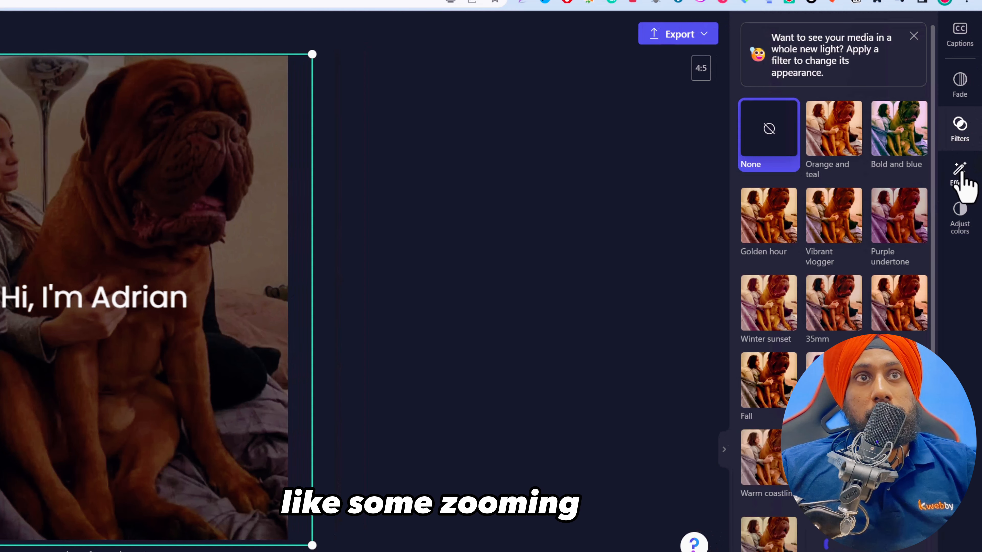
# Step: Apply the Slow zoom random effect to the screenshot clip at the lowest speed and preview it
pyautogui.click(962, 175)
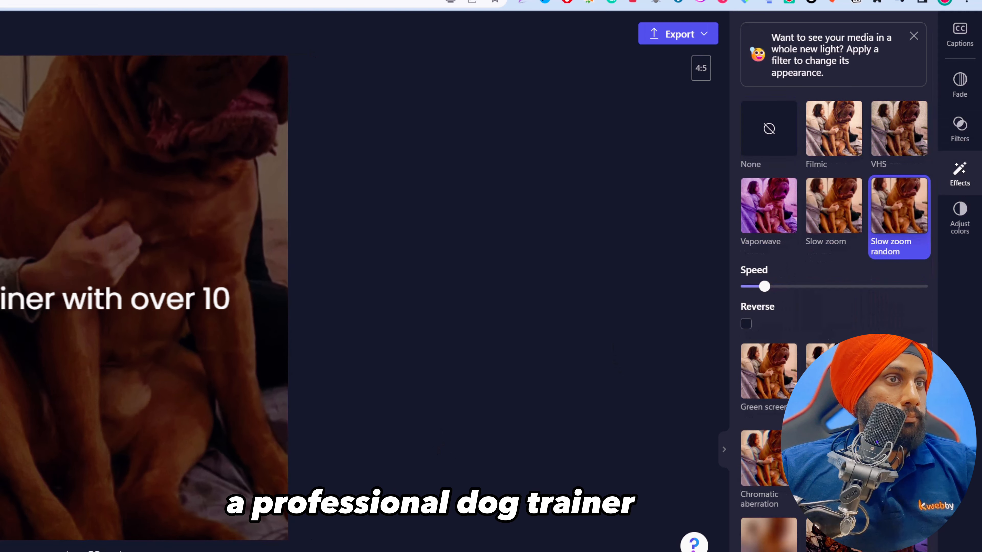
pyautogui.moveTo(765, 287); pyautogui.dragTo(747, 294)
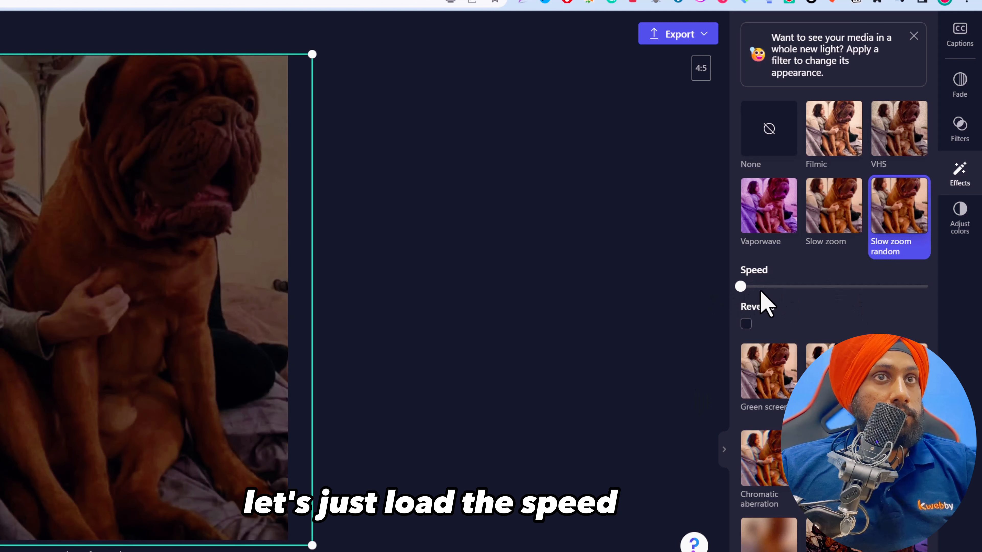
pyautogui.press('space')
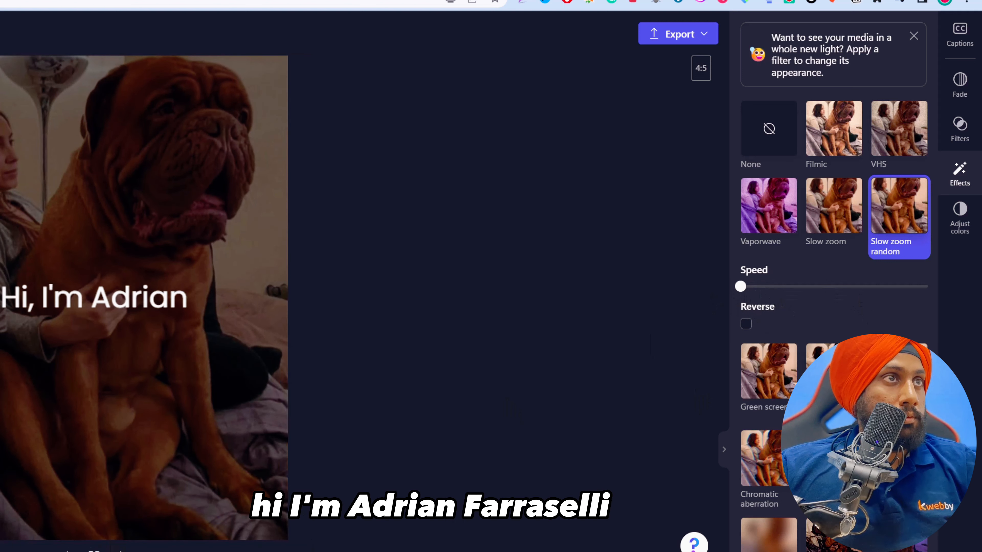
pyautogui.click(98, 551)
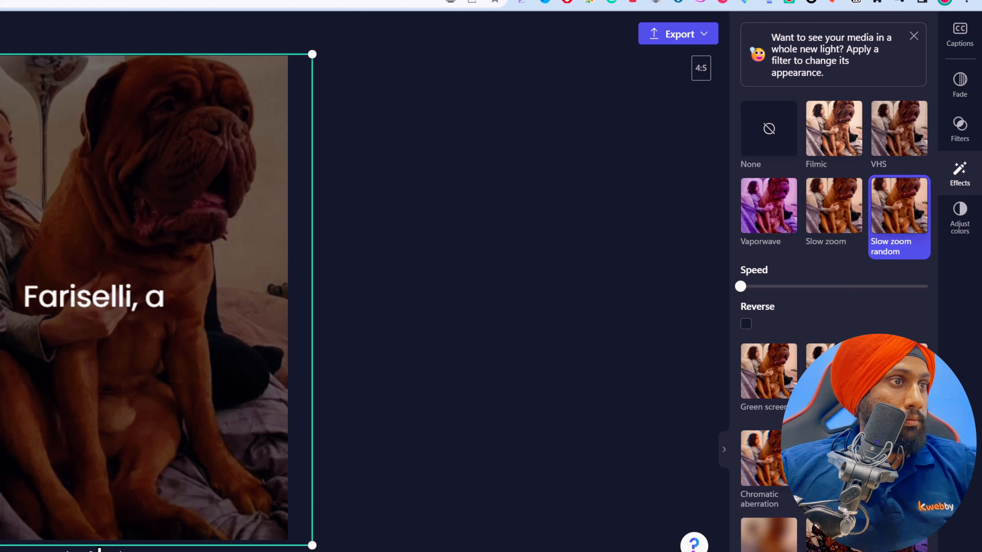
pyautogui.click(98, 551)
pyautogui.click(98, 551)
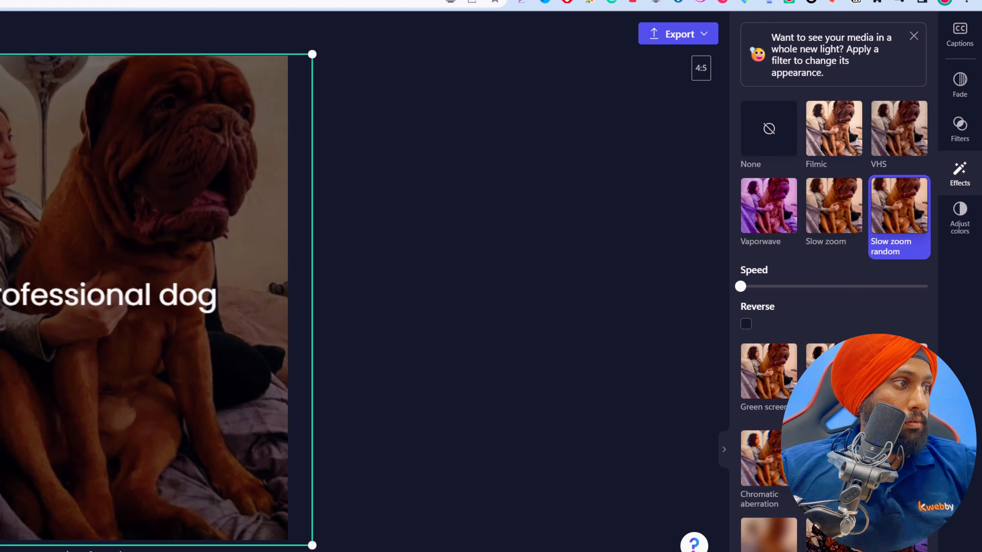
pyautogui.click(97, 551)
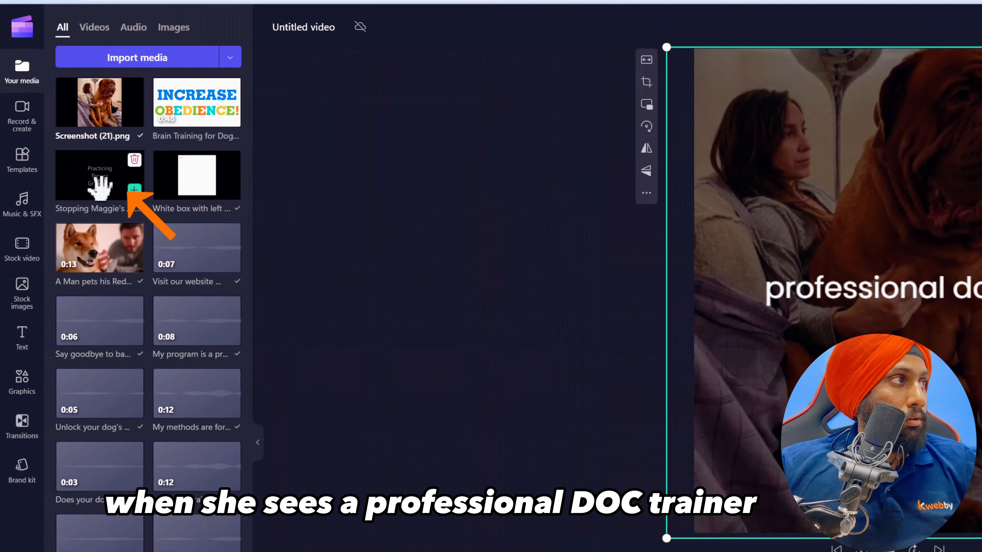
# Step: Place the "Stopping Maggie's Jumping Problem" video after the screenshot clip and cut away its opening up to 00:20.57, closing the gap
pyautogui.moveTo(101, 187); pyautogui.dragTo(186, 452)
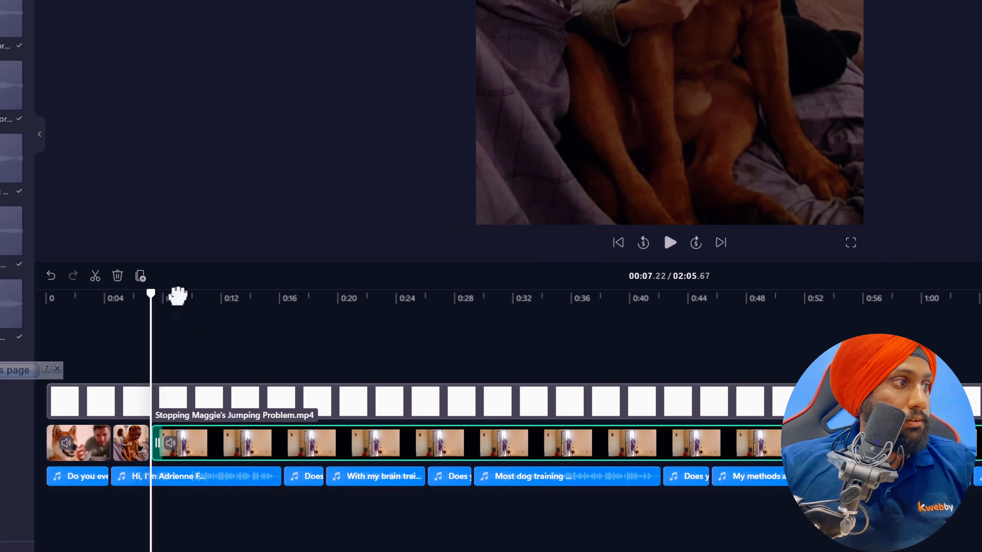
pyautogui.click(179, 297)
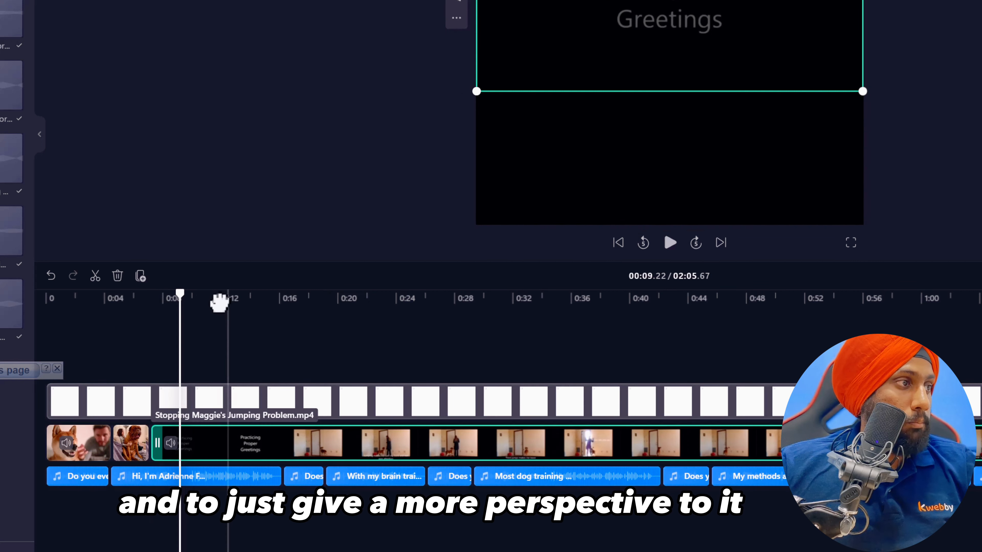
pyautogui.moveTo(353, 298)
pyautogui.mouseDown()
pyautogui.moveTo(373, 307)
pyautogui.moveTo(344, 309)
pyautogui.mouseUp()
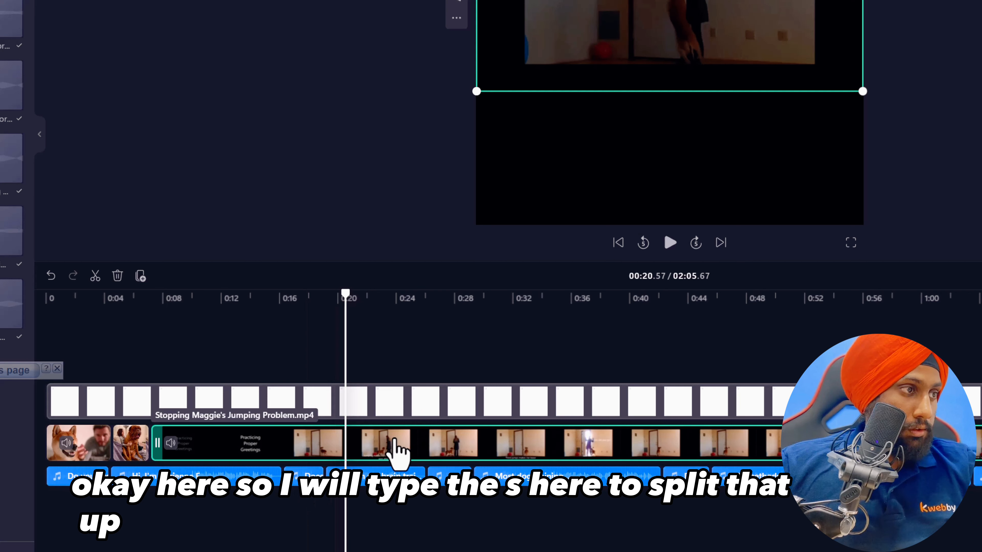
pyautogui.press('s')
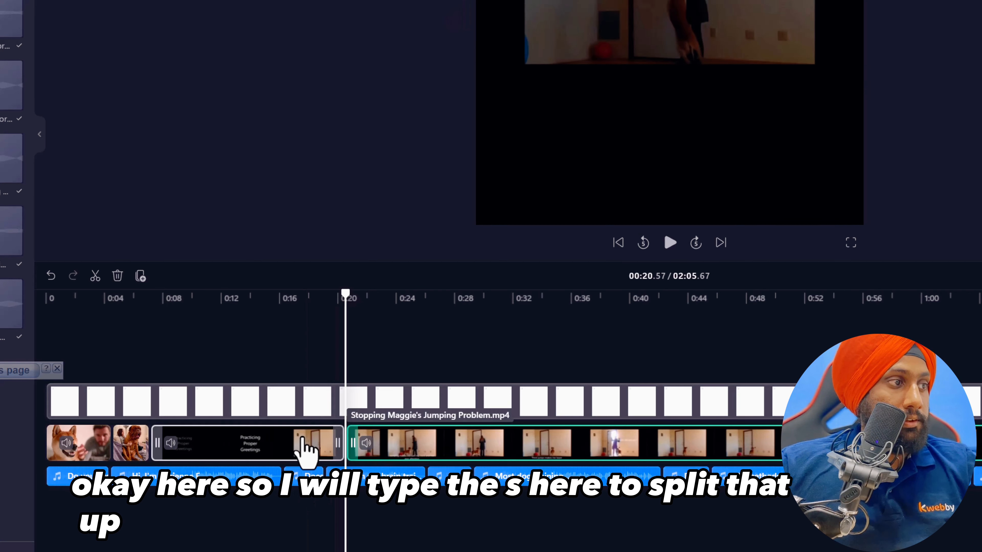
pyautogui.press('Delete')
pyautogui.moveTo(456, 444); pyautogui.dragTo(255, 445)
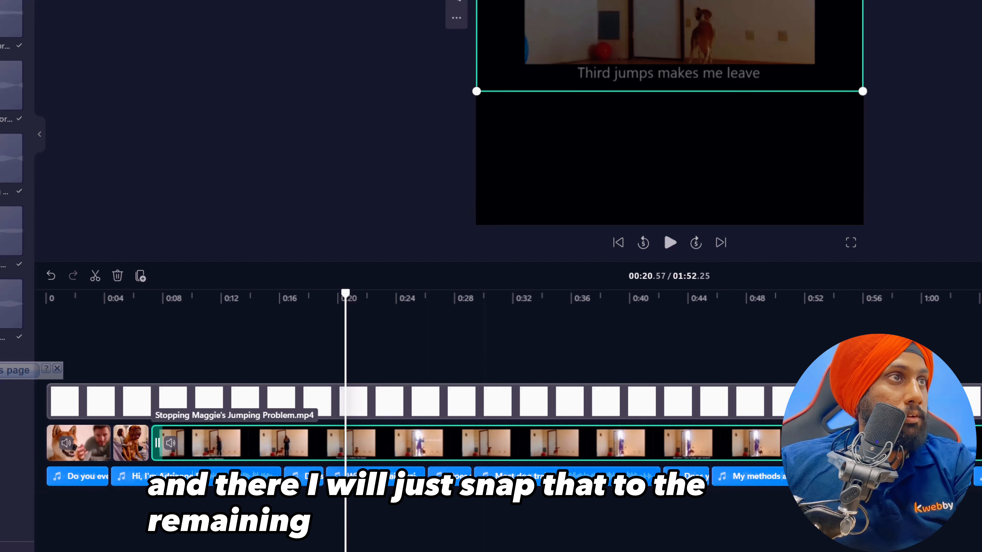
# Step: Enlarge and reposition the "Stopping Maggie's Jumping Problem" video so it fills the 4:5 frame, and preview it
pyautogui.moveTo(476, 0); pyautogui.dragTo(179, 0)
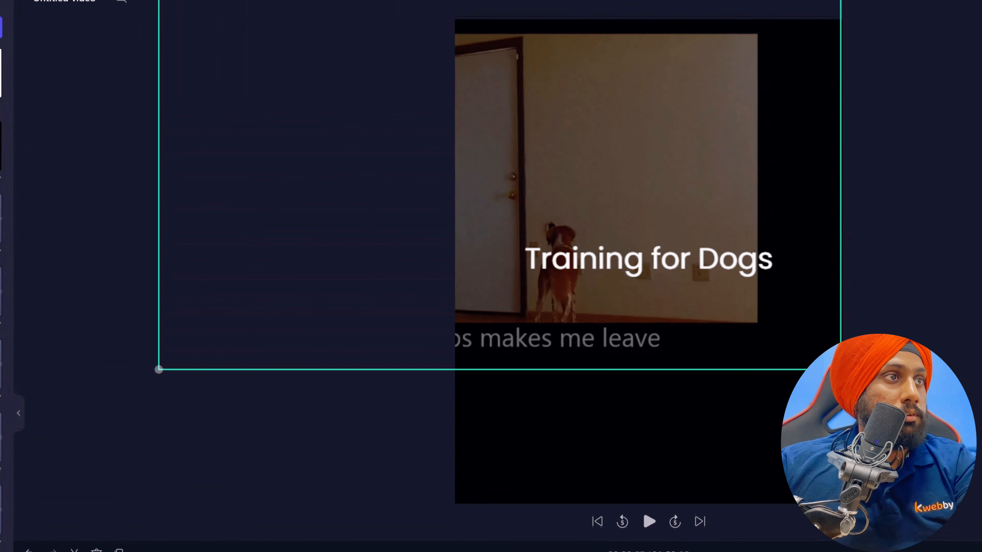
pyautogui.moveTo(855, 197); pyautogui.dragTo(981, 337)
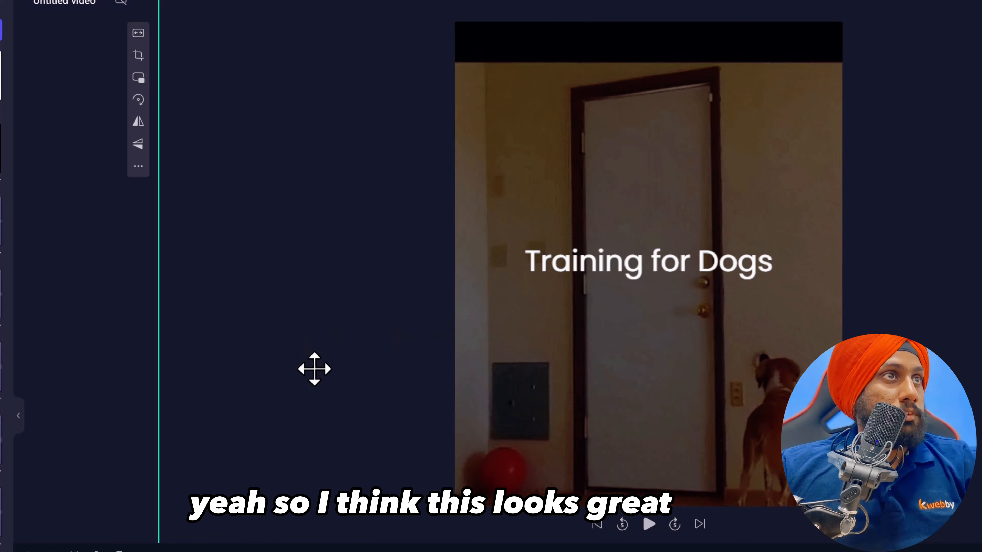
pyautogui.click(649, 525)
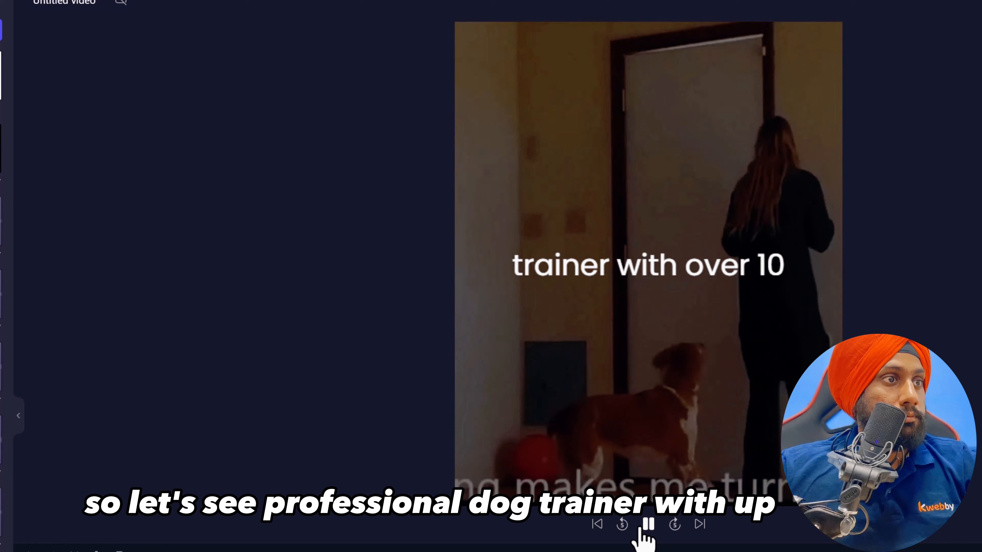
pyautogui.click(642, 530)
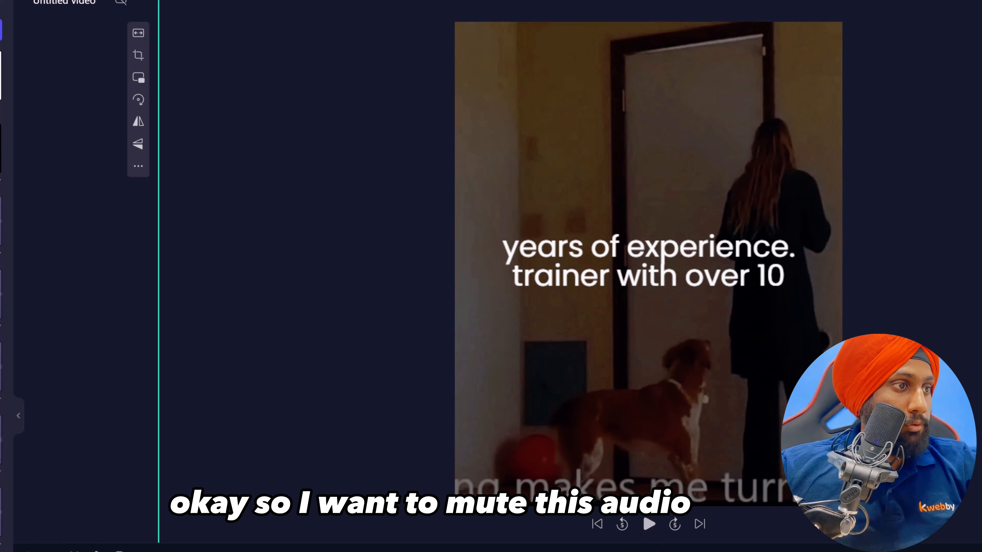
# Step: Mute the audio of the "Stopping Maggie's Jumping Problem" clip and play the ad to check it against the voiceover
pyautogui.rightClick(417, 428)
pyautogui.moveTo(477, 390)
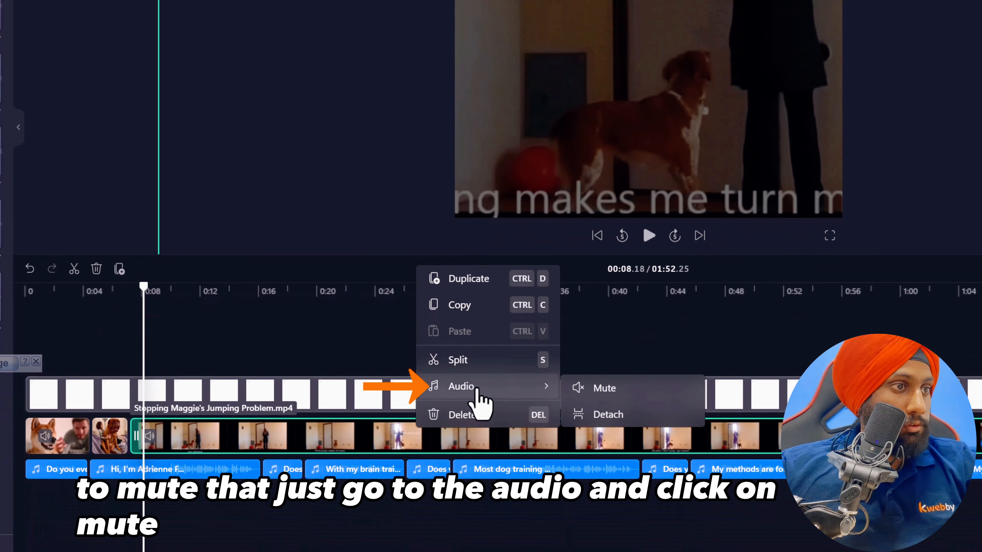
pyautogui.click(525, 390)
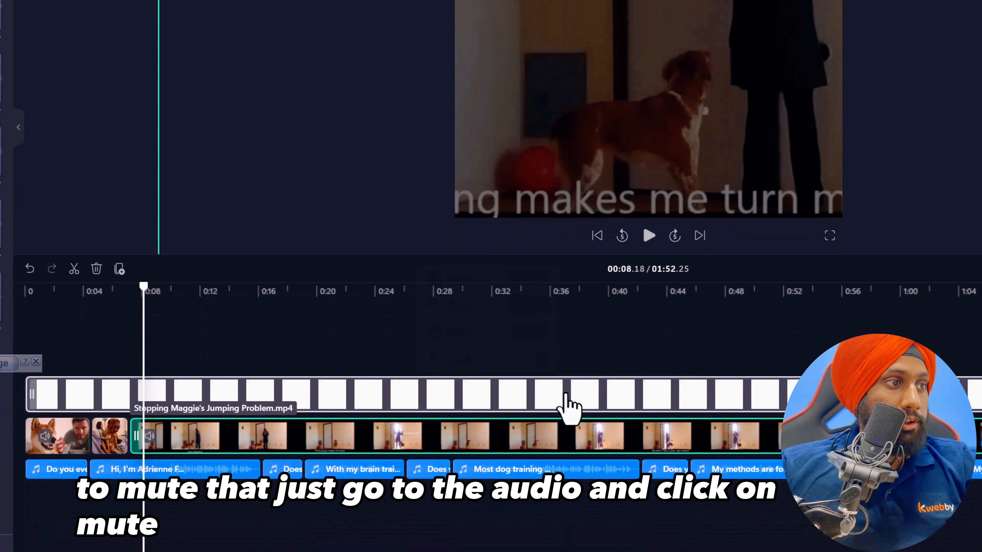
pyautogui.rightClick(495, 428)
pyautogui.moveTo(569, 372)
pyautogui.click(684, 383)
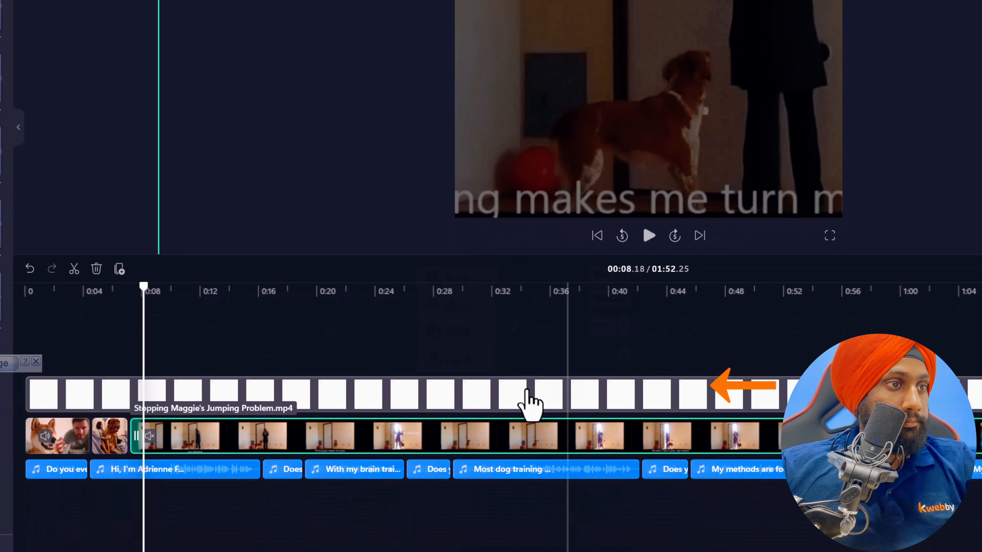
pyautogui.click(649, 236)
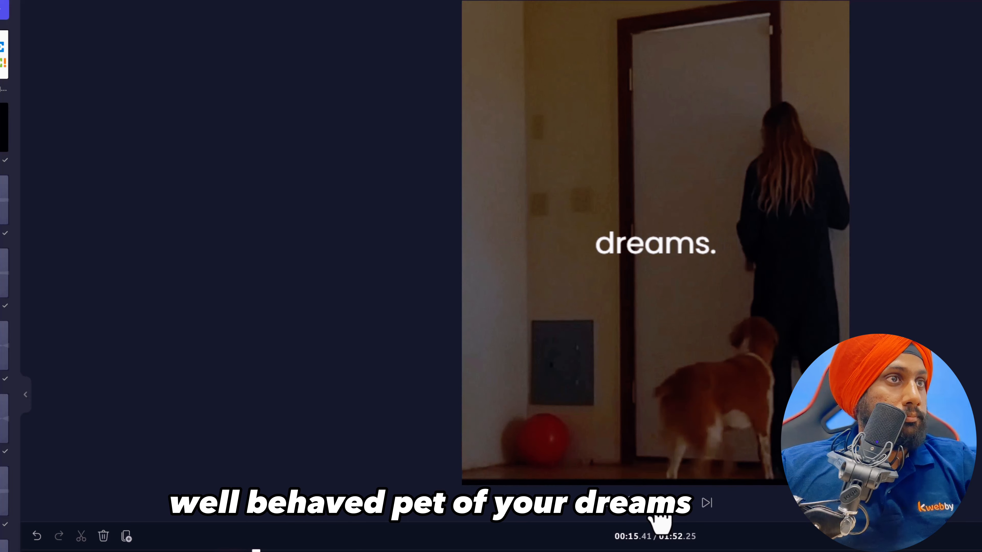
pyautogui.click(656, 503)
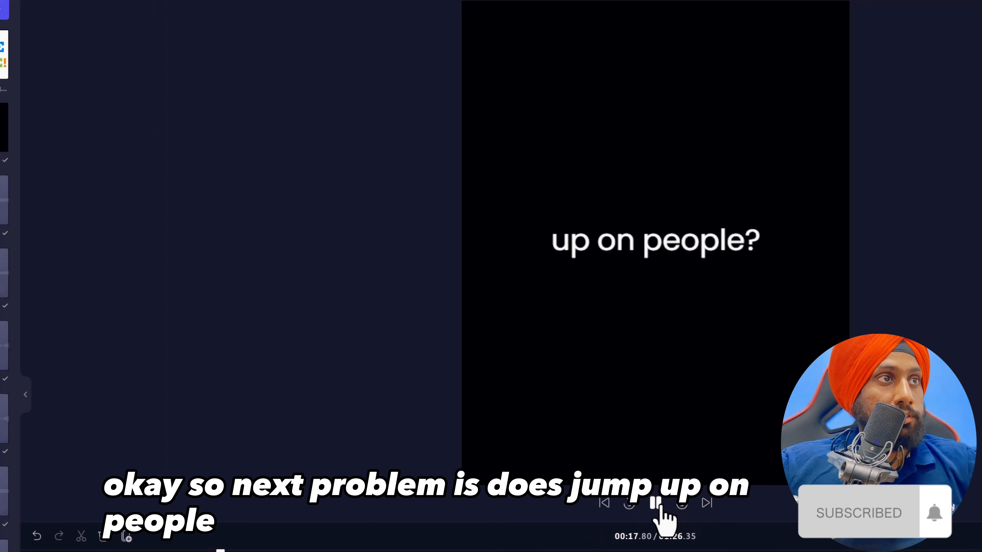
# Step: Stop playback at the "up on people?" caption and search the stock videos for "dog jump people"
pyautogui.click(656, 502)
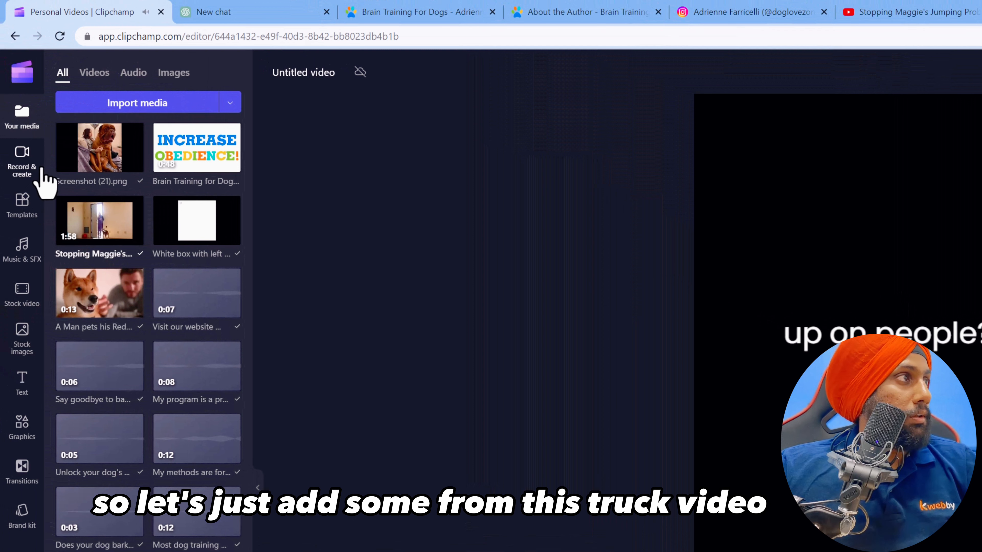
pyautogui.click(31, 164)
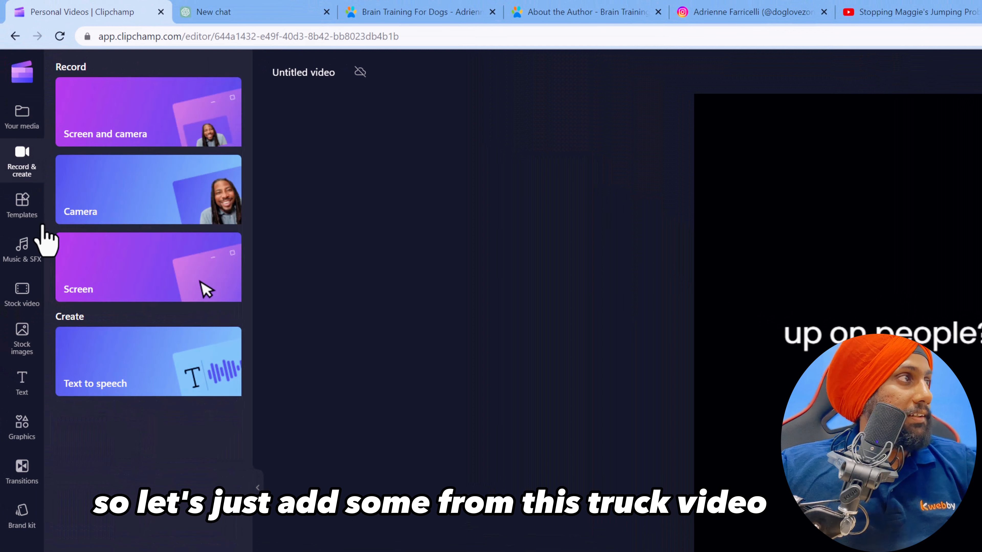
pyautogui.click(22, 296)
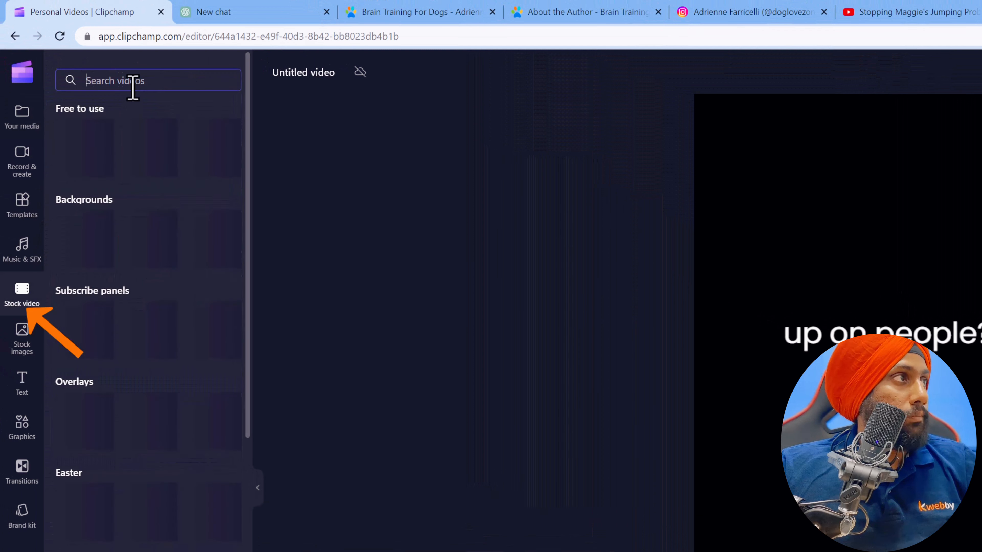
pyautogui.write('dog jump people')
pyautogui.press('Return')
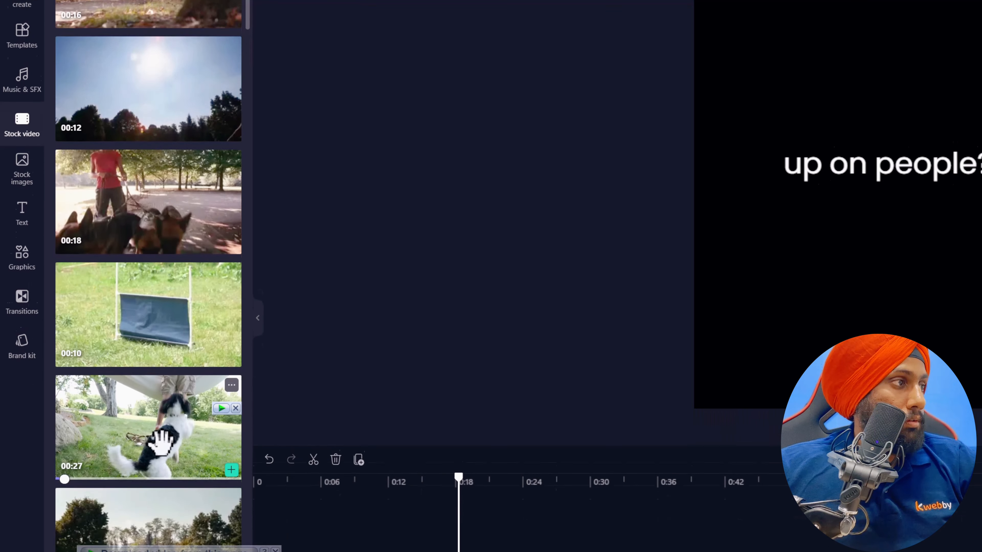
# Step: Add the stock clip of the black-and-white dog jumping at a hammock, fill the frame with it, and preview it
pyautogui.click(231, 469)
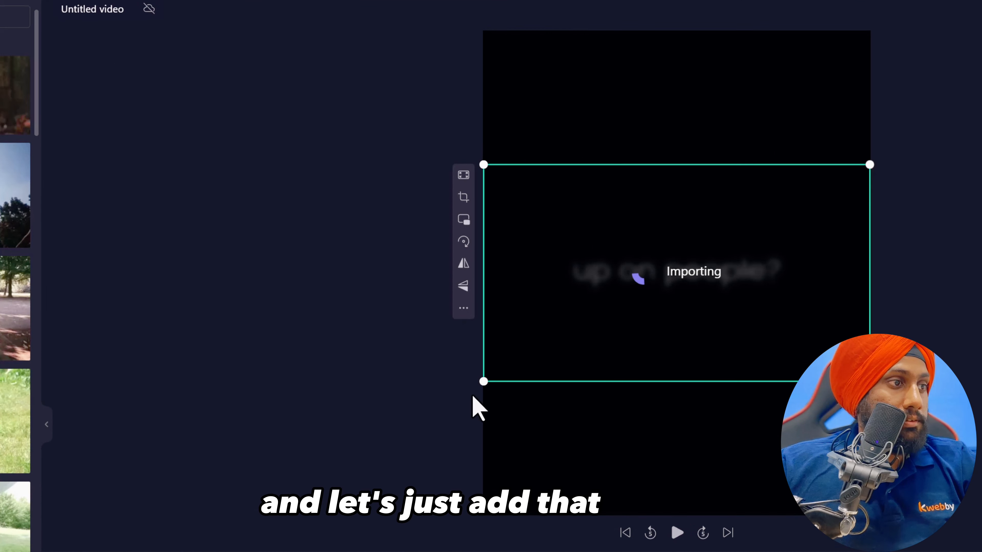
pyautogui.click(678, 533)
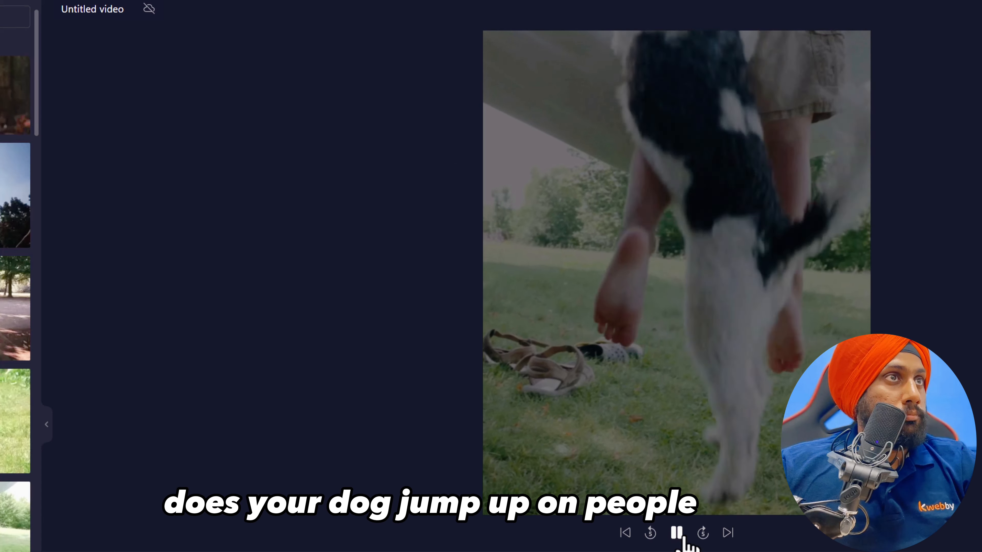
pyautogui.click(677, 533)
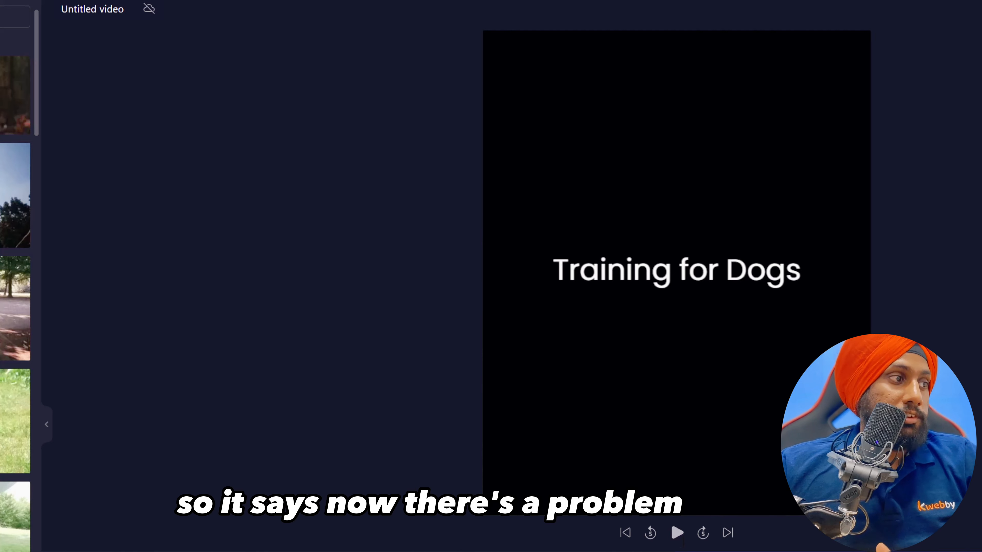
pyautogui.click(464, 551)
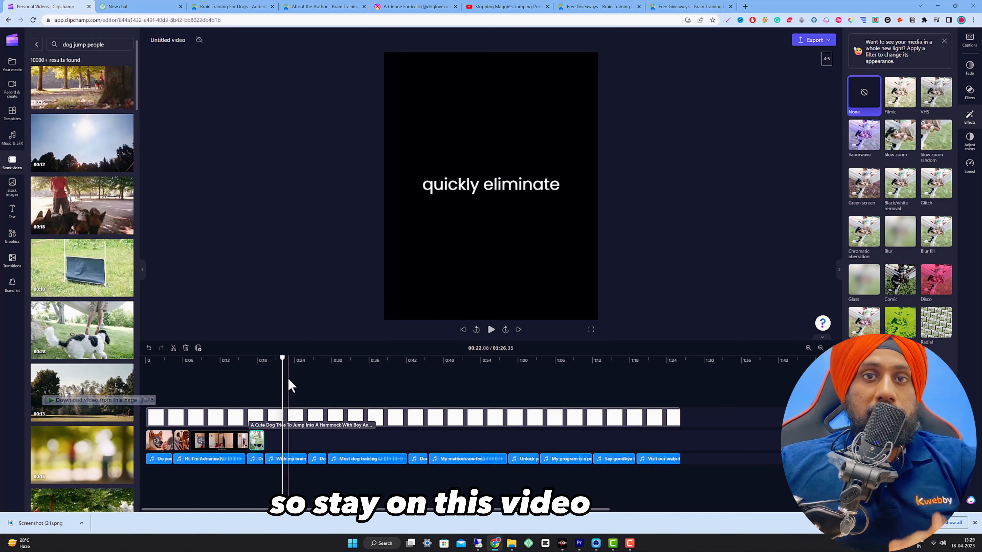
# Step: Review the added stock images and videos at several points along the timeline
pyautogui.click(273, 425)
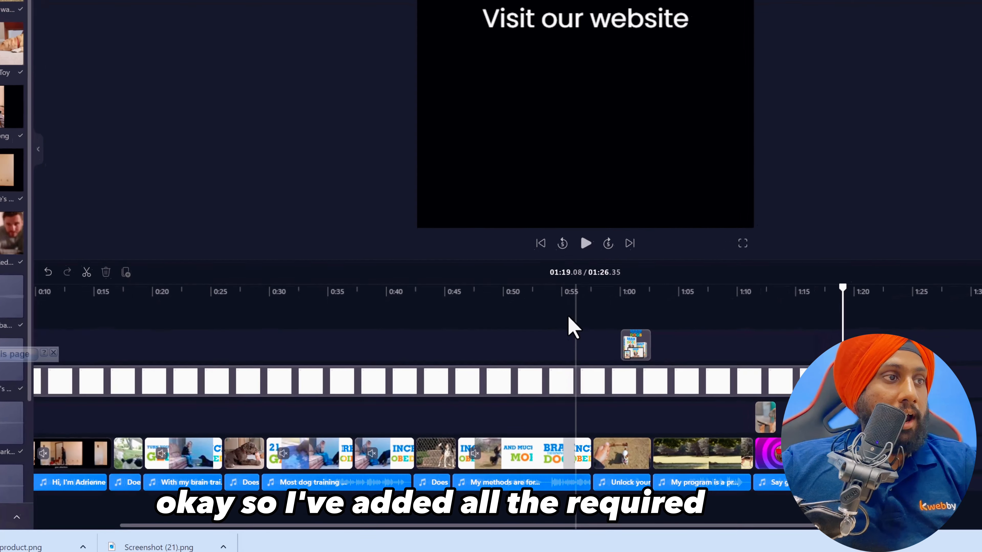
pyautogui.click(468, 367)
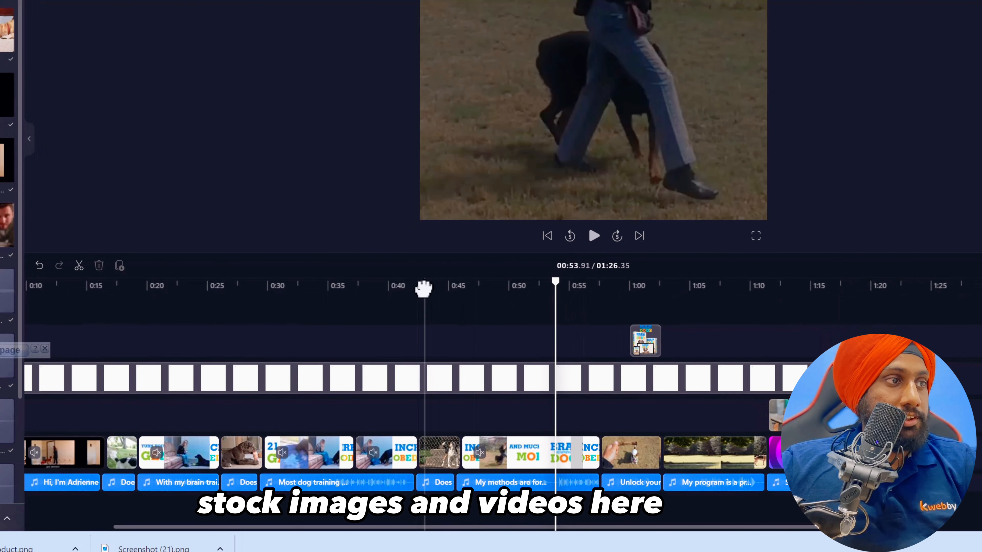
pyautogui.click(373, 286)
pyautogui.click(196, 286)
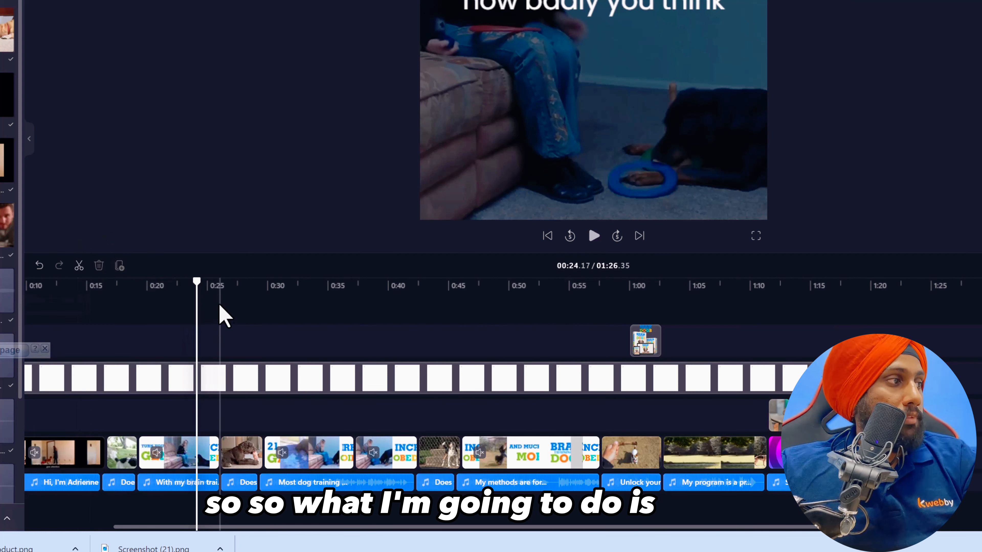
pyautogui.click(263, 288)
# Step: Go to the "Visit our website" caption and look through the graphics and stock video categories, including Subscribe panels, for closing visuals
pyautogui.moveTo(161, 298); pyautogui.dragTo(880, 364)
pyautogui.moveTo(854, 426)
pyautogui.mouseDown()
pyautogui.moveTo(803, 426)
pyautogui.moveTo(912, 425)
pyautogui.moveTo(844, 425)
pyautogui.moveTo(855, 426)
pyautogui.mouseUp()
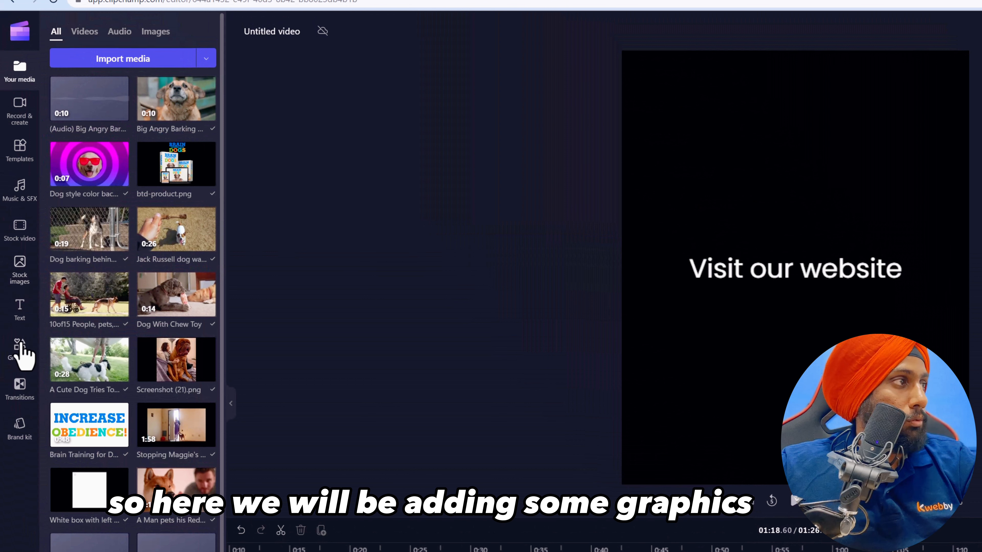
pyautogui.click(19, 347)
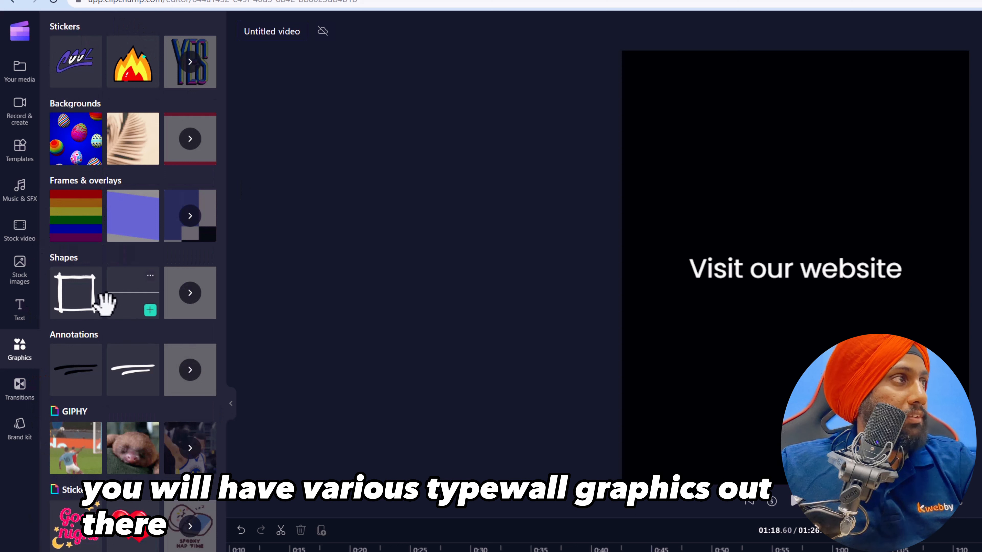
pyautogui.click(13, 227)
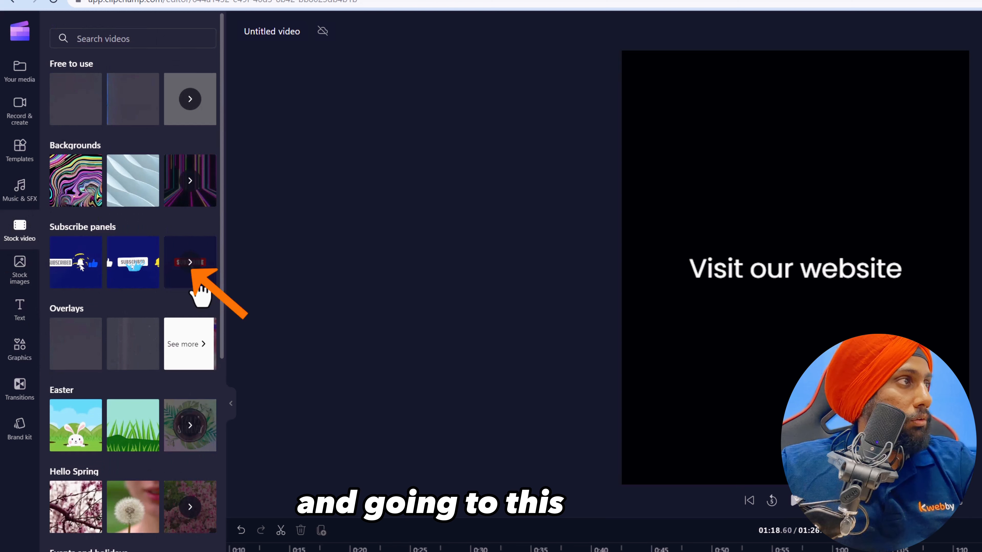
pyautogui.click(192, 271)
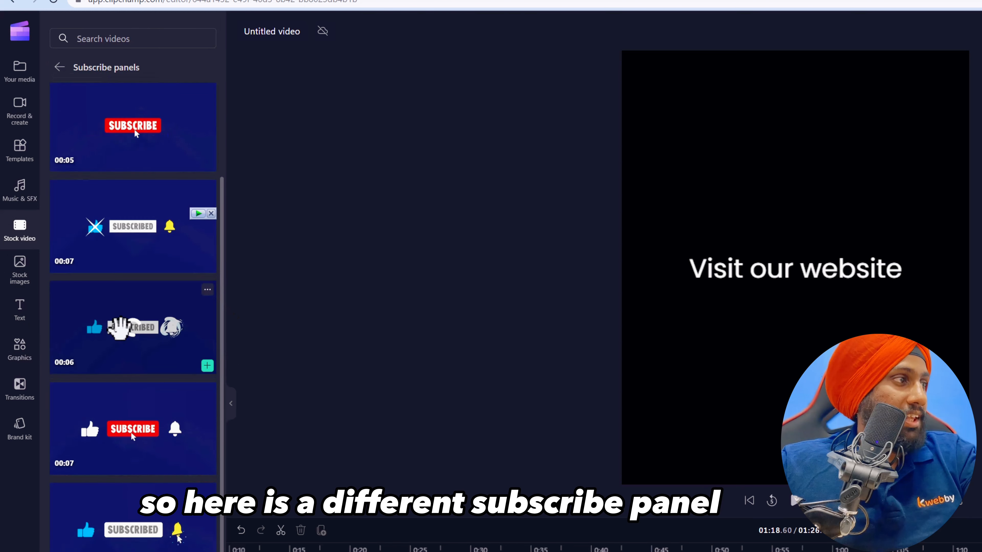
pyautogui.click(59, 67)
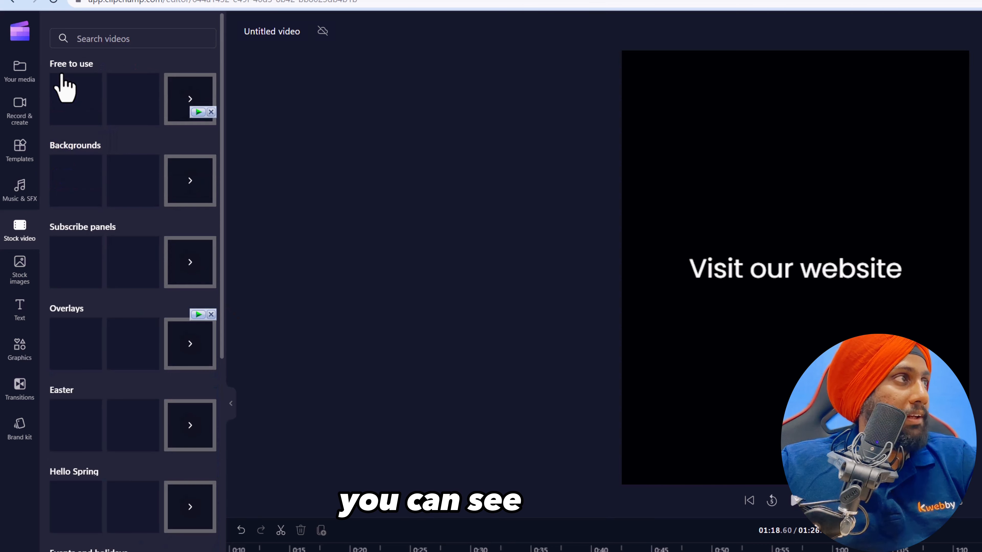
pyautogui.scroll(-4, 158, 232)
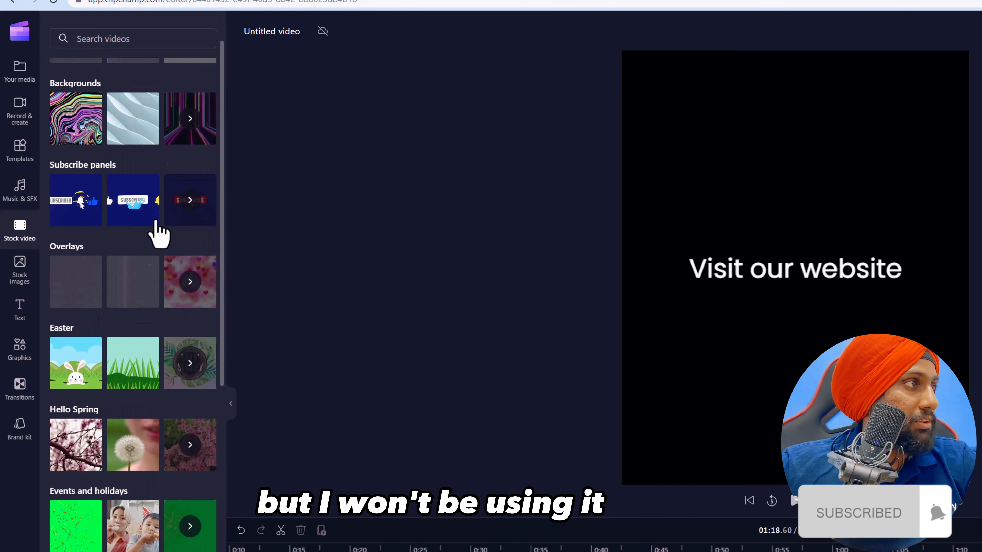
pyautogui.scroll(-8, 155, 217)
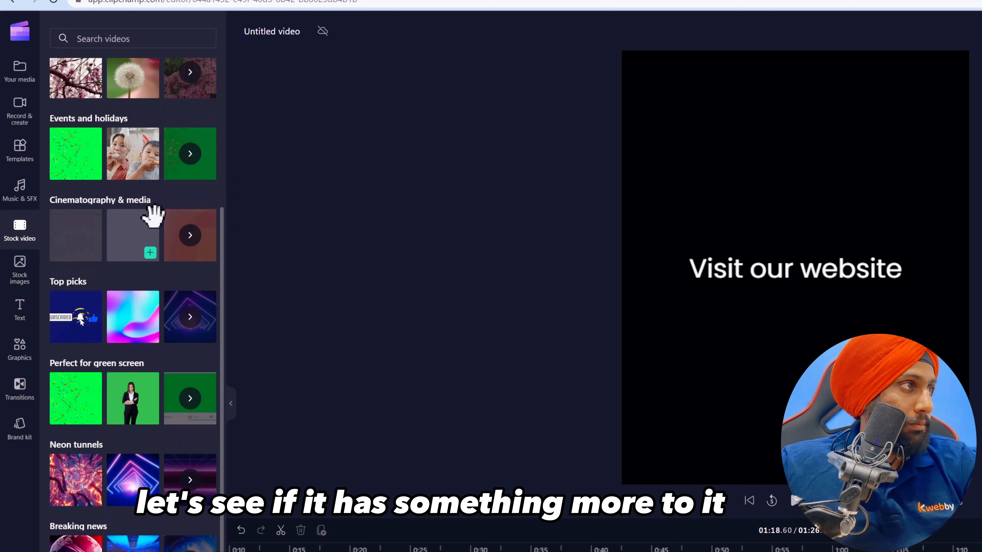
pyautogui.scroll(-9, 183, 241)
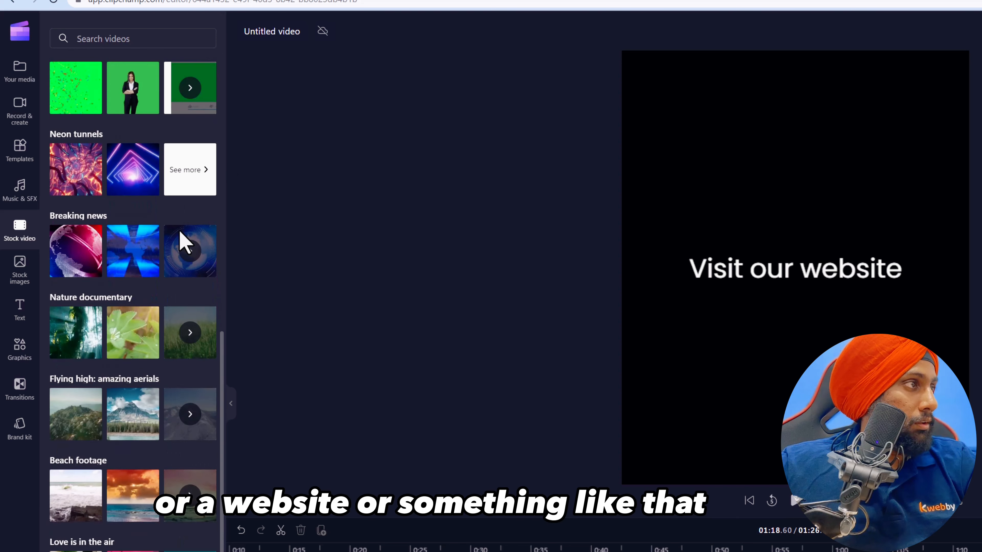
pyautogui.scroll(-9, 181, 242)
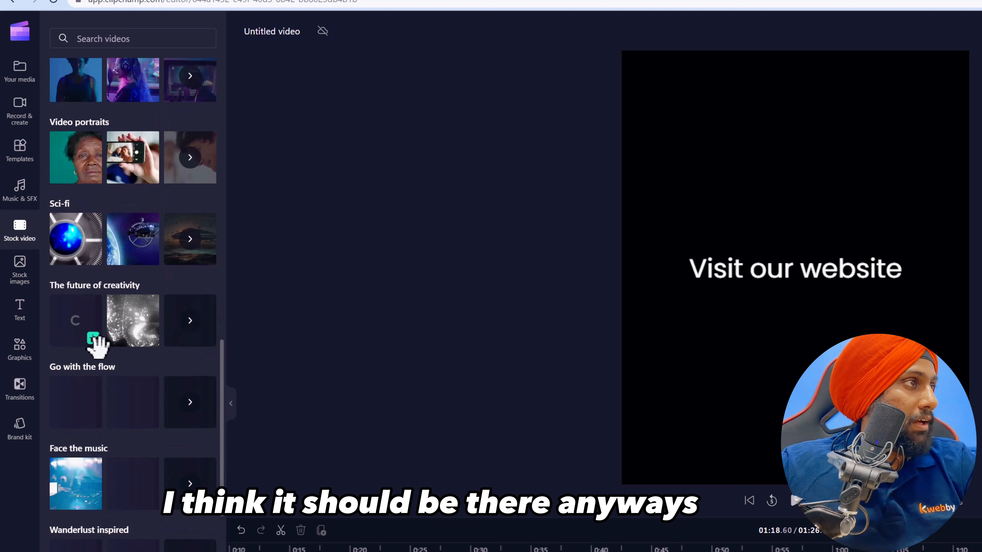
pyautogui.scroll(-5, 151, 370)
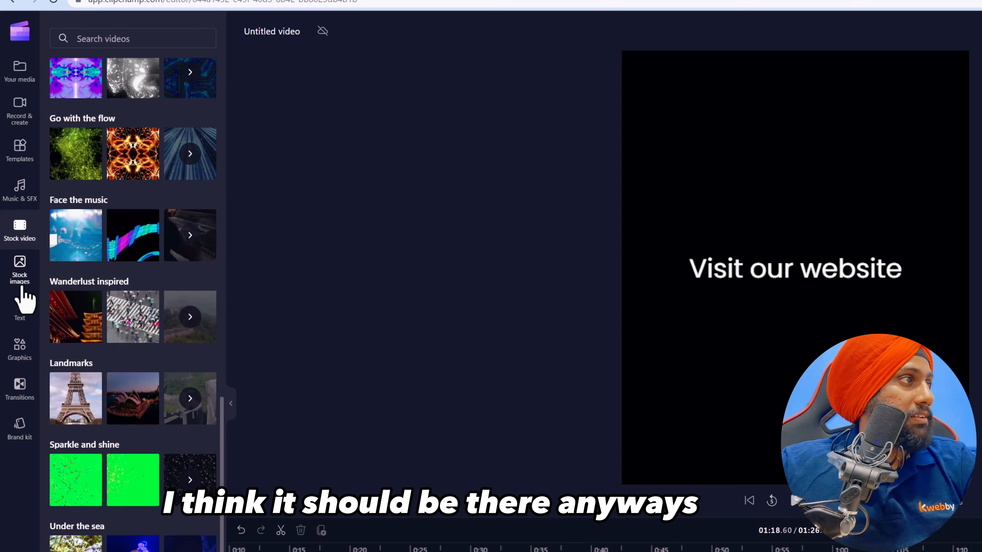
# Step: Examine the Video frames collection in the stock images for a graphic that suits the closing section
pyautogui.click(21, 288)
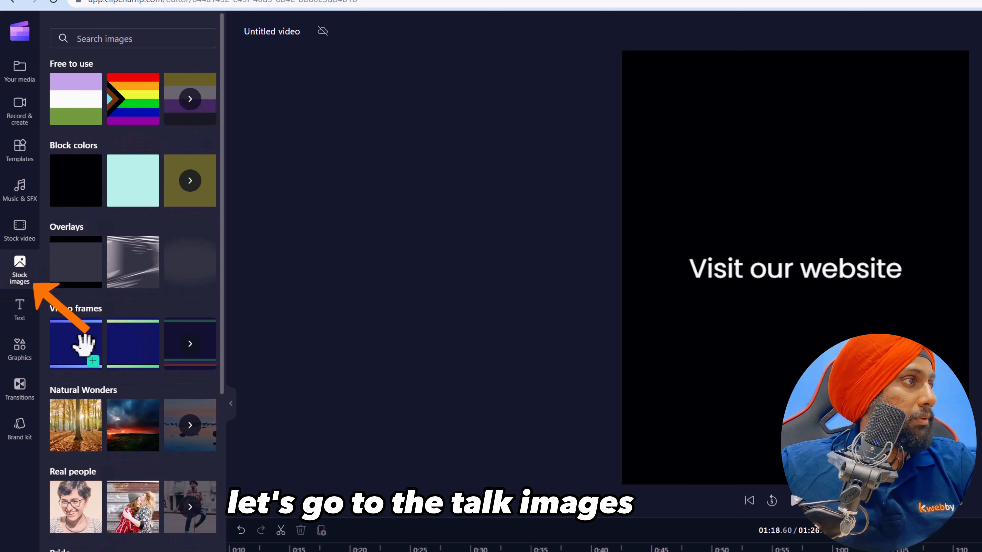
pyautogui.scroll(-2, 175, 333)
pyautogui.click(201, 299)
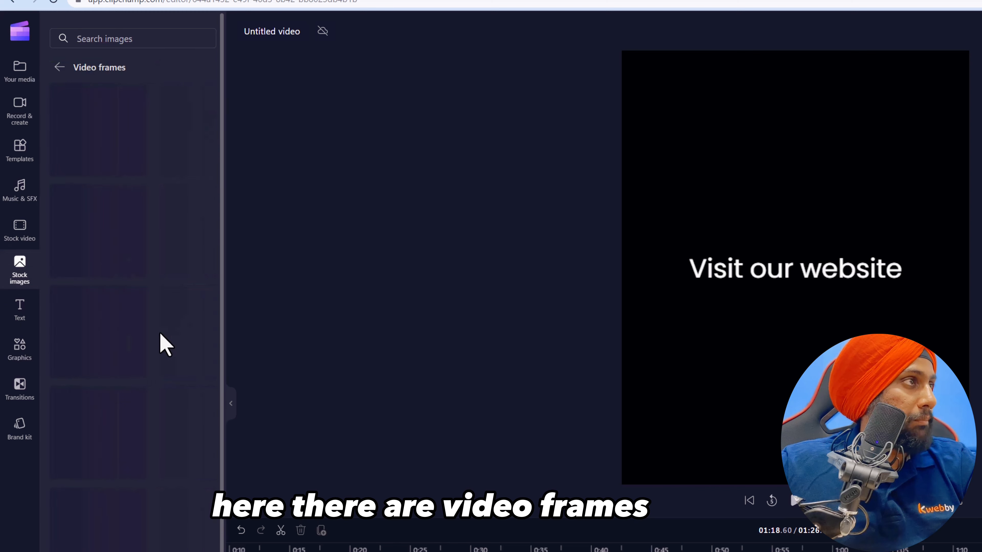
pyautogui.scroll(-15, 154, 318)
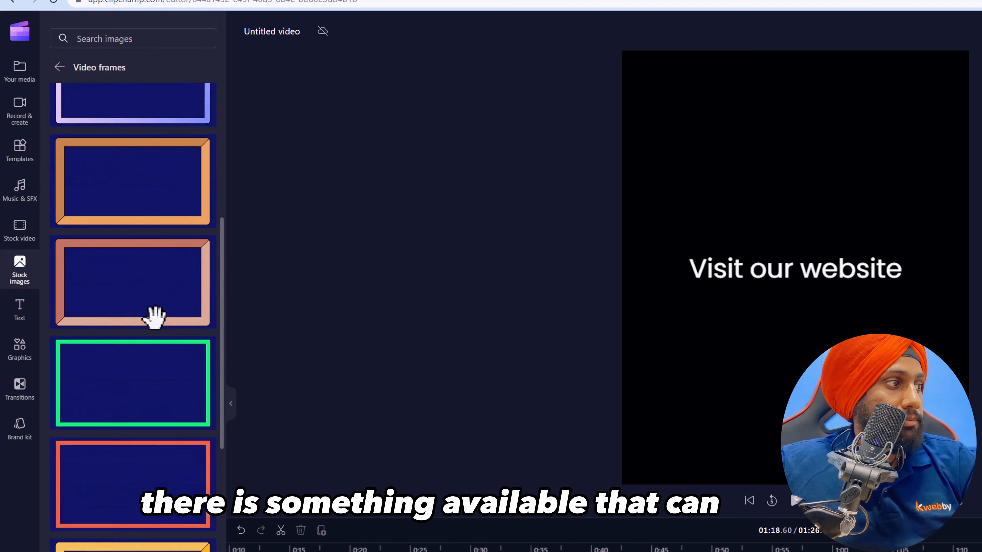
pyautogui.scroll(-5, 155, 318)
pyautogui.scroll(-20, 147, 348)
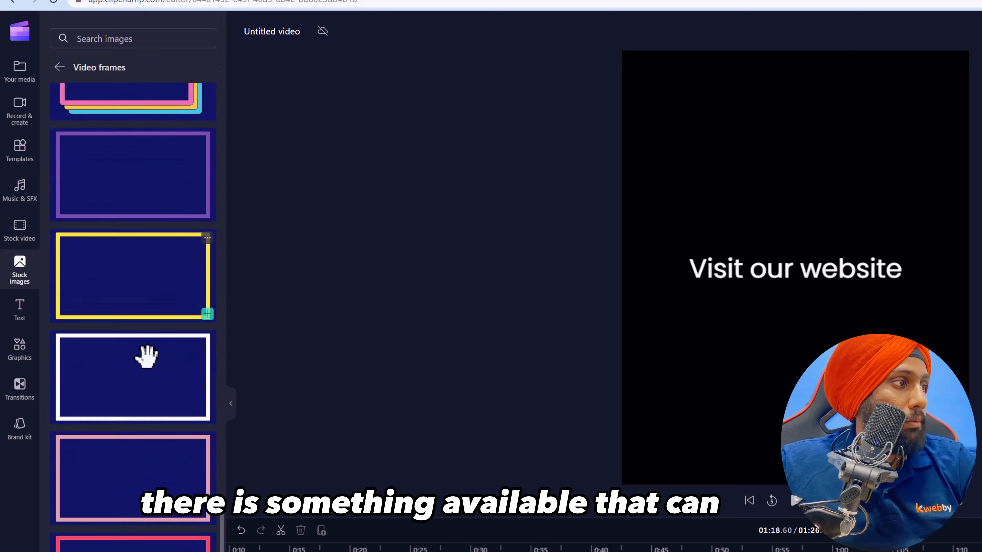
pyautogui.scroll(-15, 151, 352)
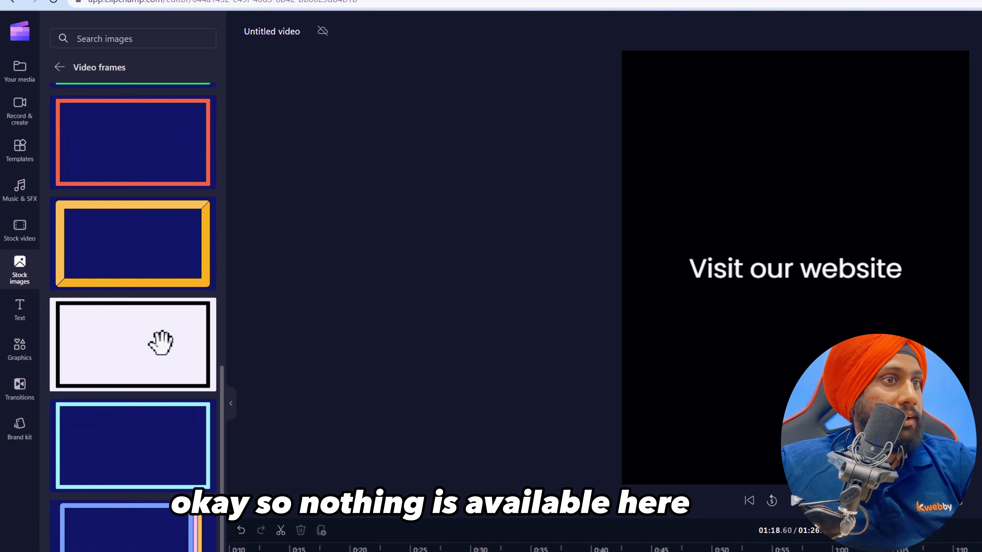
pyautogui.scroll(-3, 127, 302)
# Step: Browse the "Perfect for green screen" stock video collection for a clip showing a device
pyautogui.click(20, 228)
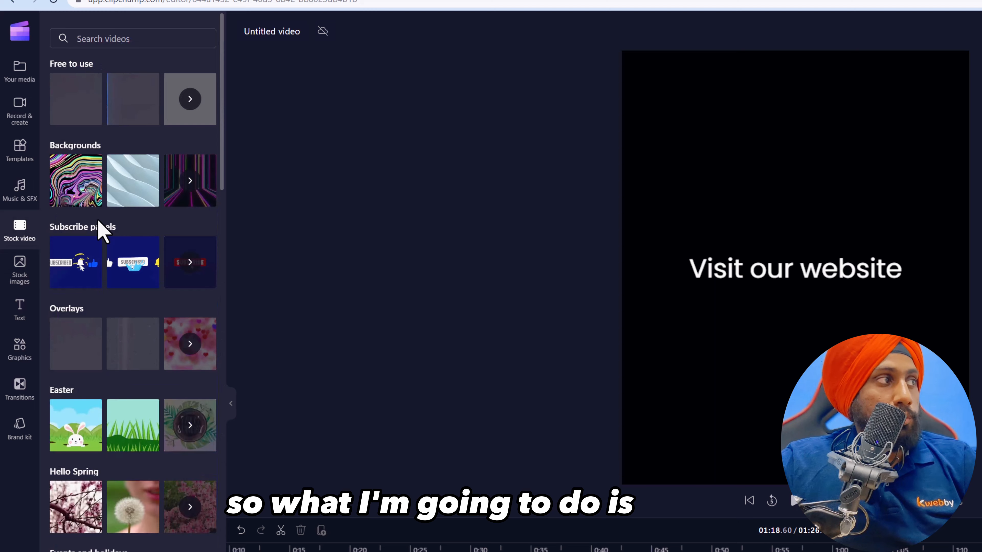
pyautogui.scroll(-5, 131, 259)
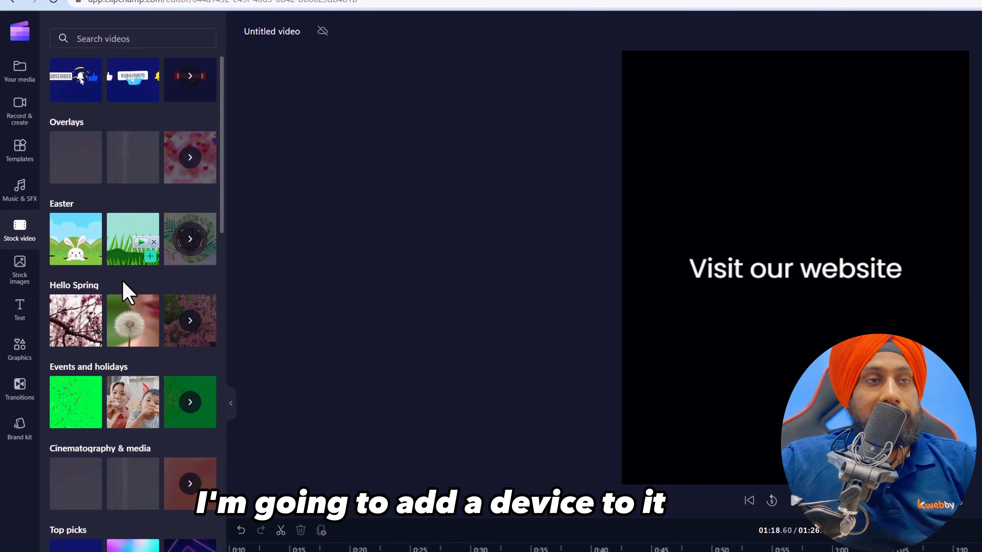
pyautogui.scroll(-3, 120, 298)
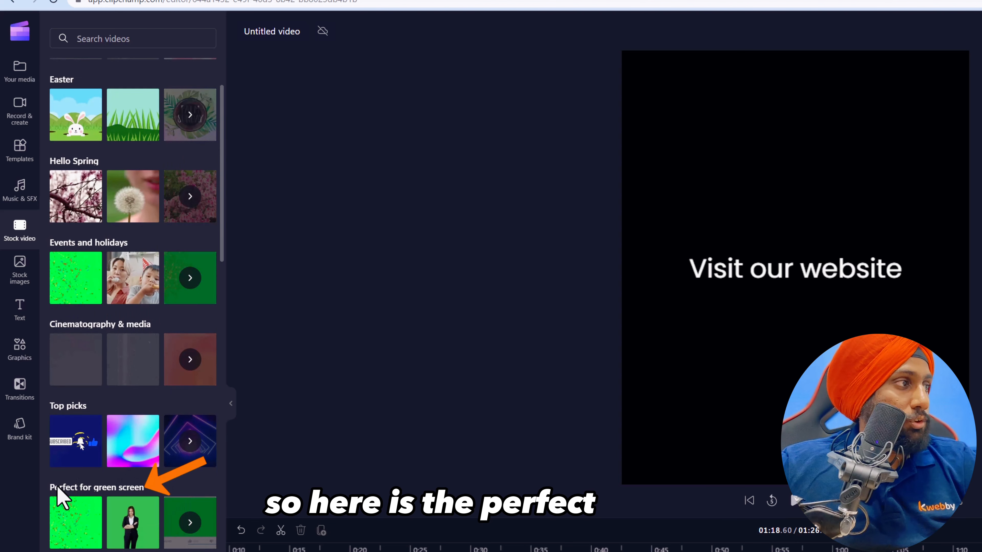
pyautogui.click(189, 513)
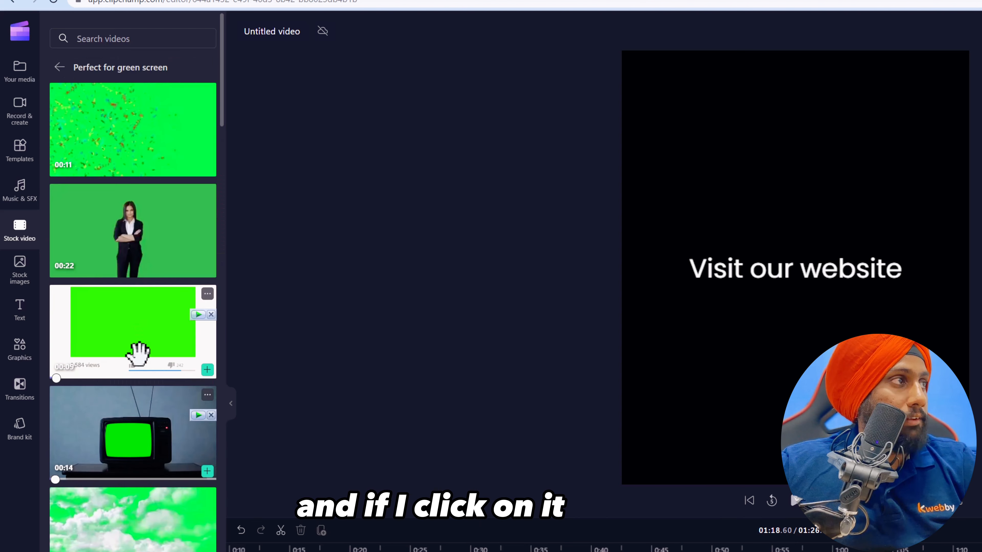
pyautogui.scroll(-20, 130, 380)
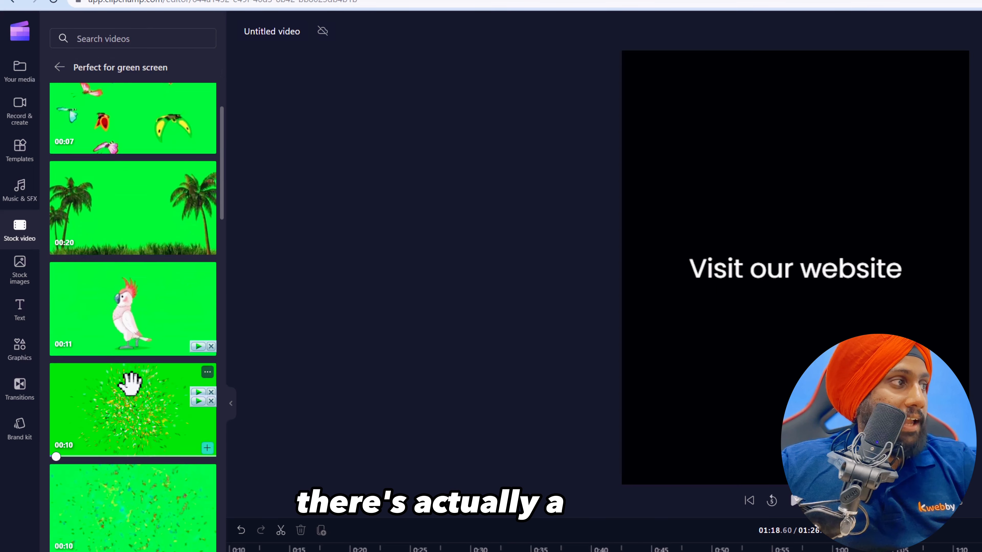
pyautogui.scroll(-20, 130, 383)
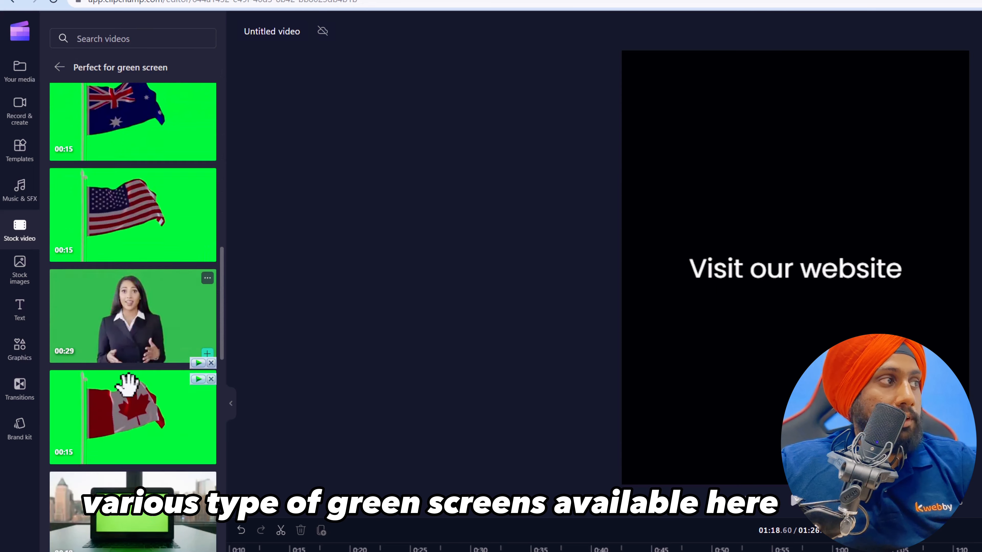
pyautogui.scroll(-3, 127, 242)
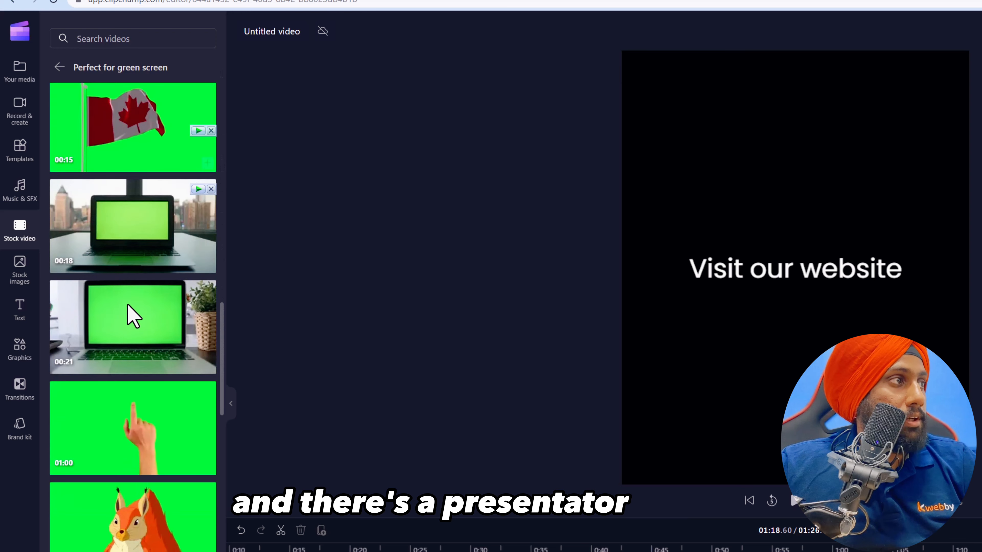
pyautogui.scroll(-3, 136, 404)
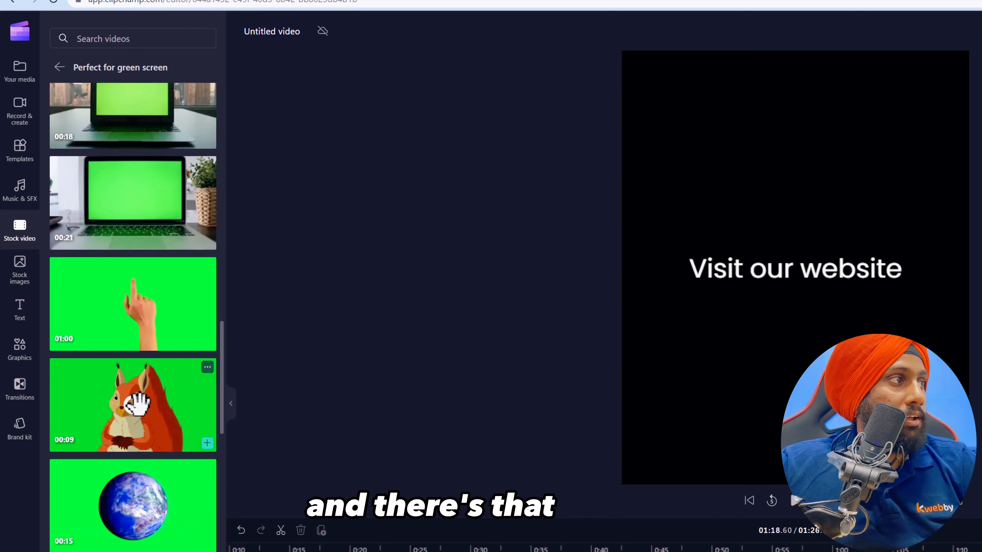
pyautogui.scroll(2, 139, 406)
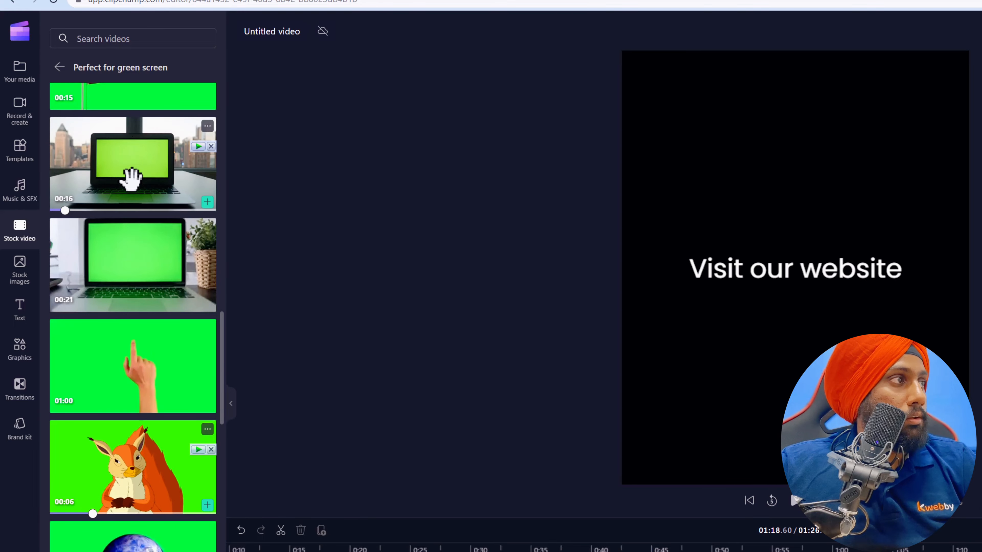
# Step: Add the green-screen phone clip under the closing captions instead of the green-screen laptop clip, and enlarge it to cover the frame
pyautogui.moveTo(141, 182); pyautogui.dragTo(978, 550)
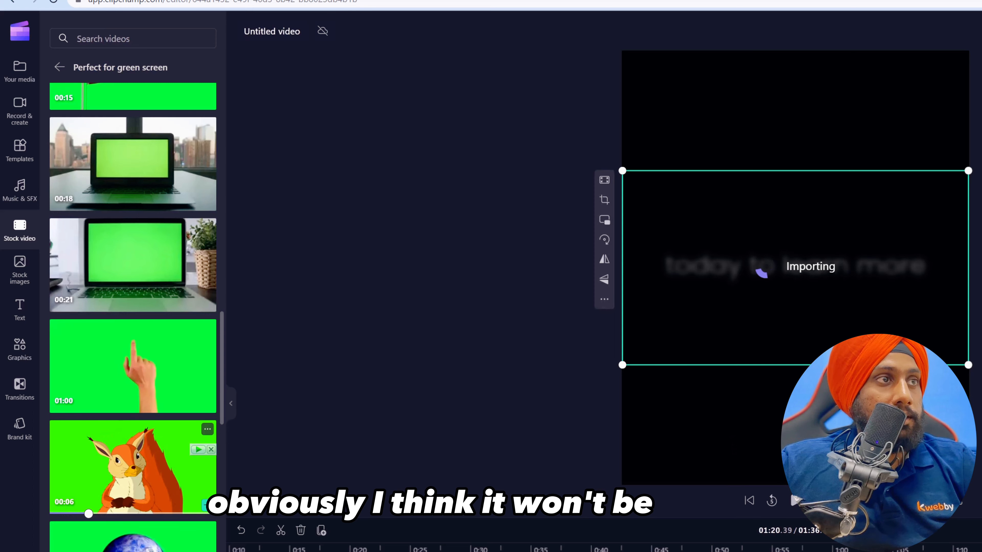
pyautogui.scroll(-10, 133, 445)
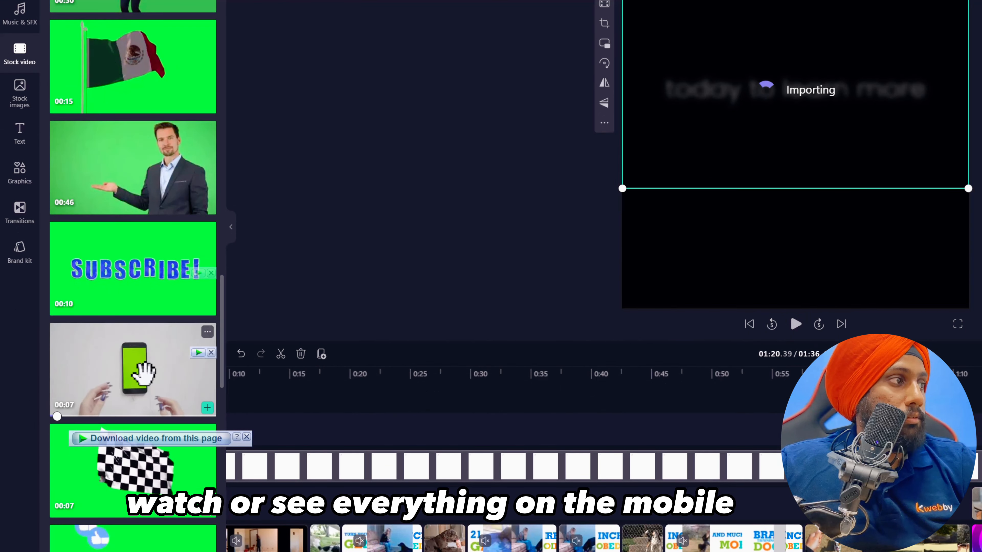
pyautogui.moveTo(140, 374); pyautogui.dragTo(522, 461)
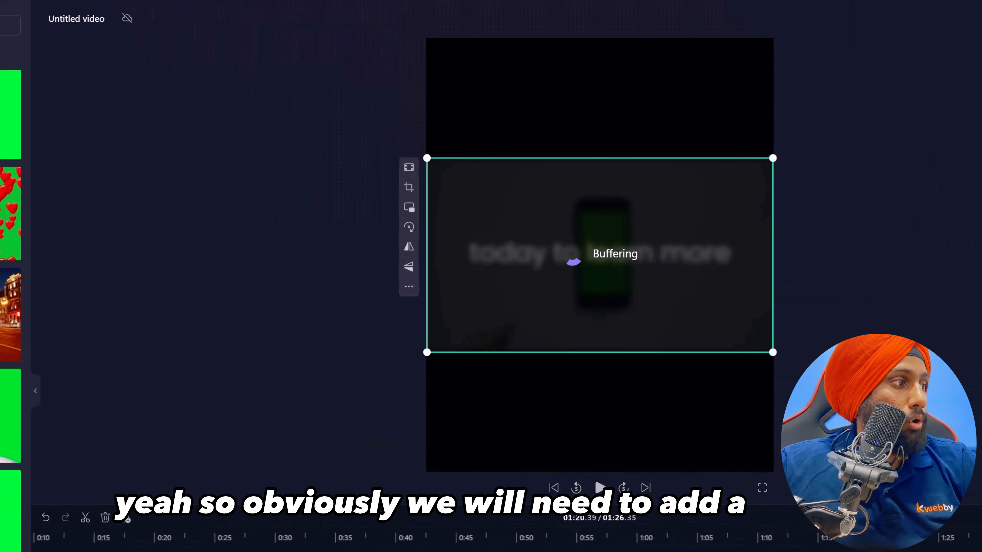
pyautogui.moveTo(427, 352); pyautogui.dragTo(228, 464)
pyautogui.moveTo(773, 159); pyautogui.dragTo(981, 34)
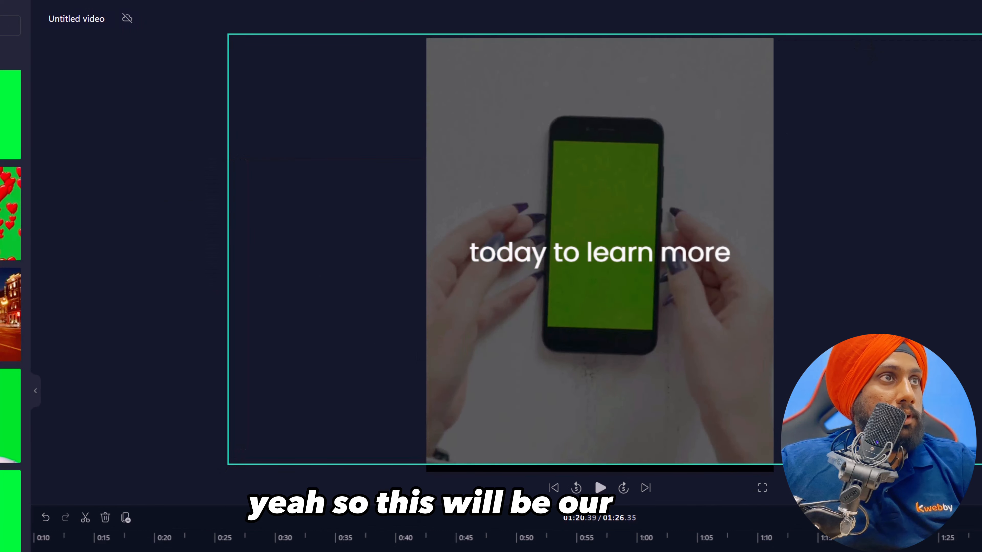
pyautogui.click(980, 166)
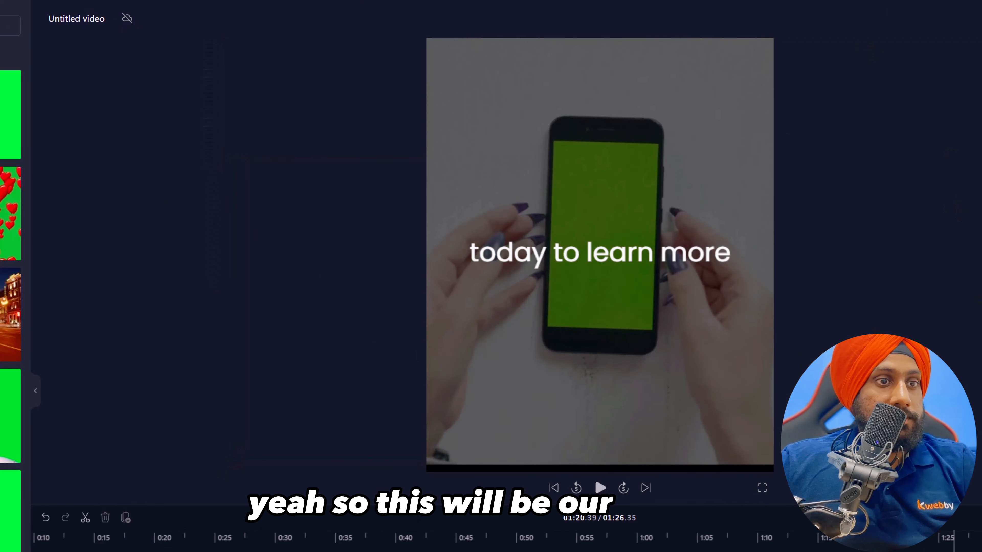
pyautogui.click(943, 422)
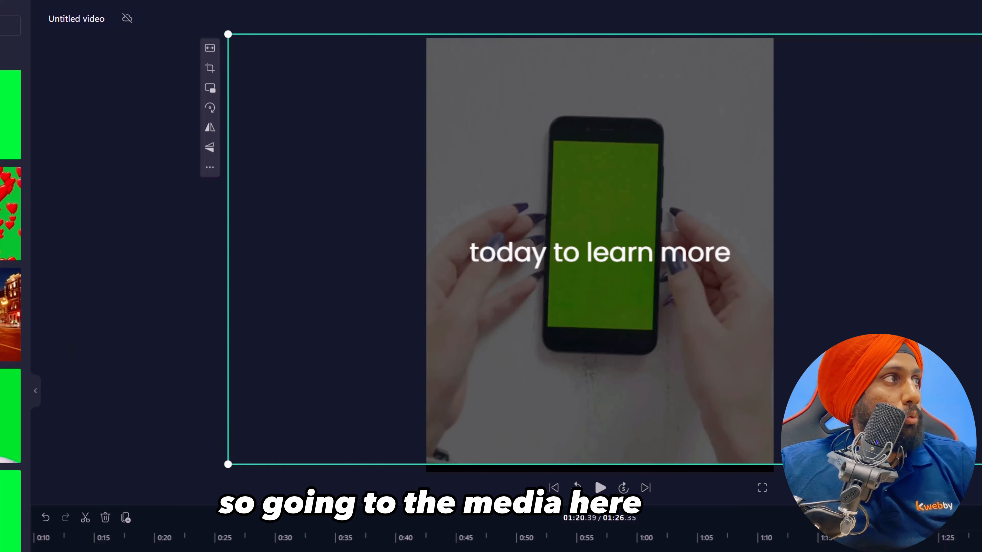
# Step: Add btd-product.png from the imported media on the track above the phone clip at the end of the timeline
pyautogui.click(13, 58)
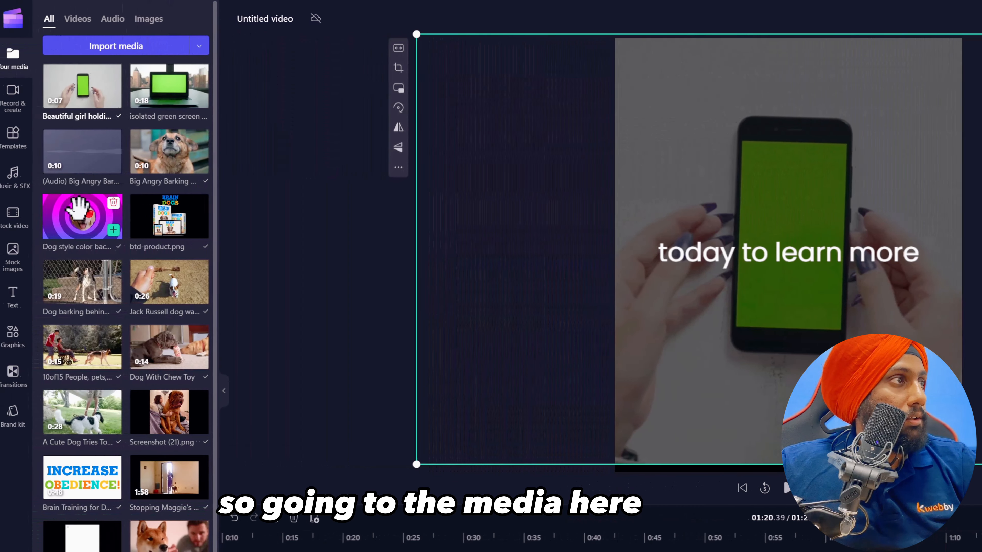
pyautogui.scroll(-2, 93, 252)
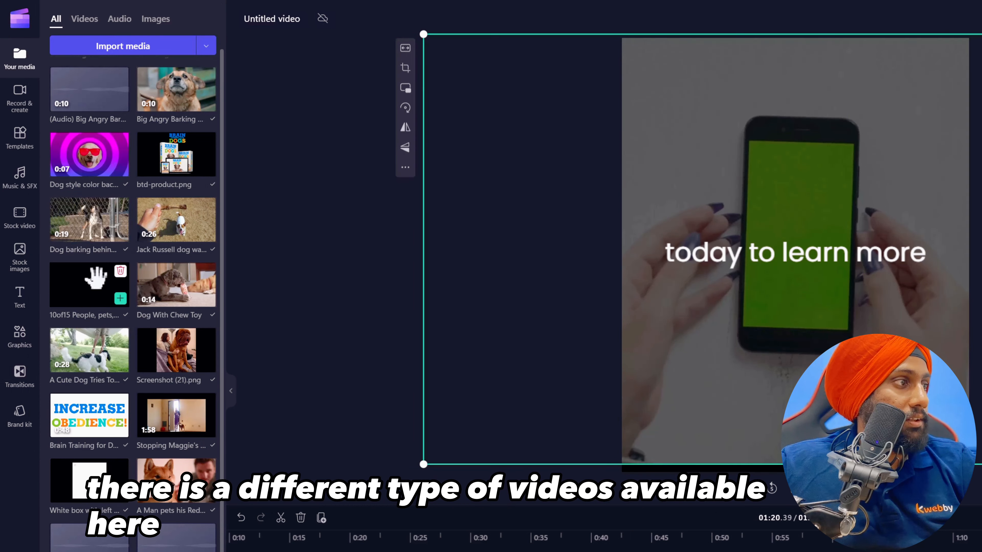
pyautogui.scroll(-2, 89, 286)
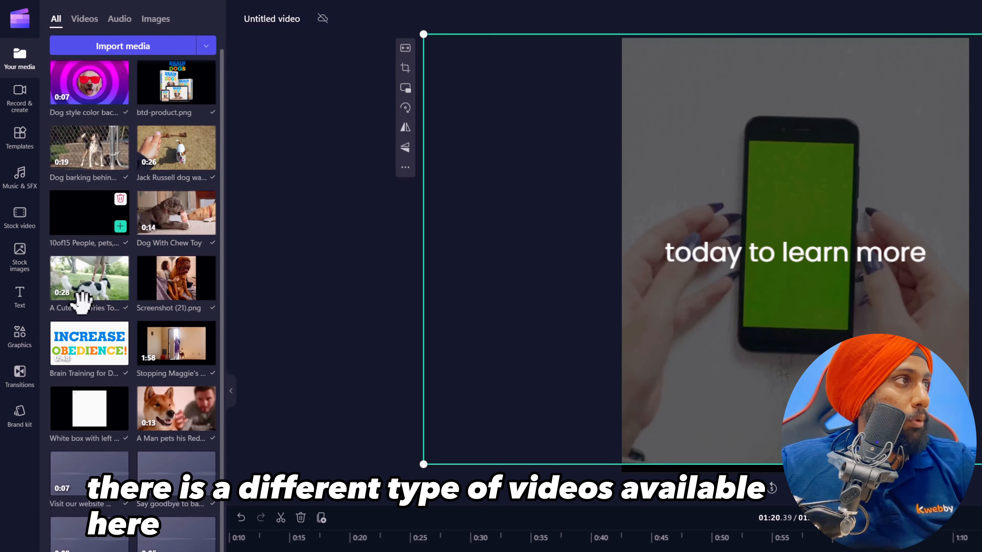
pyautogui.scroll(3, 77, 298)
pyautogui.moveTo(156, 196)
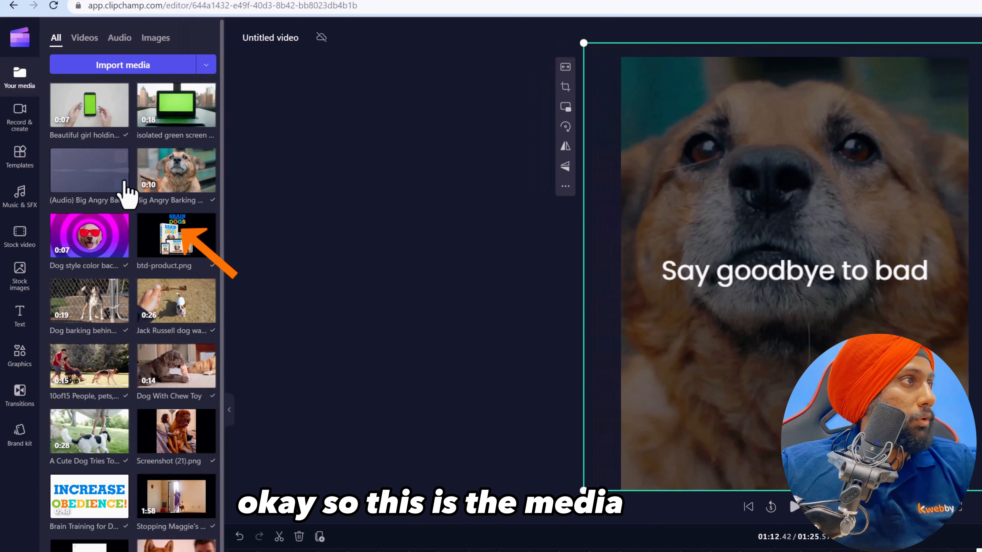
pyautogui.moveTo(172, 237); pyautogui.dragTo(761, 429)
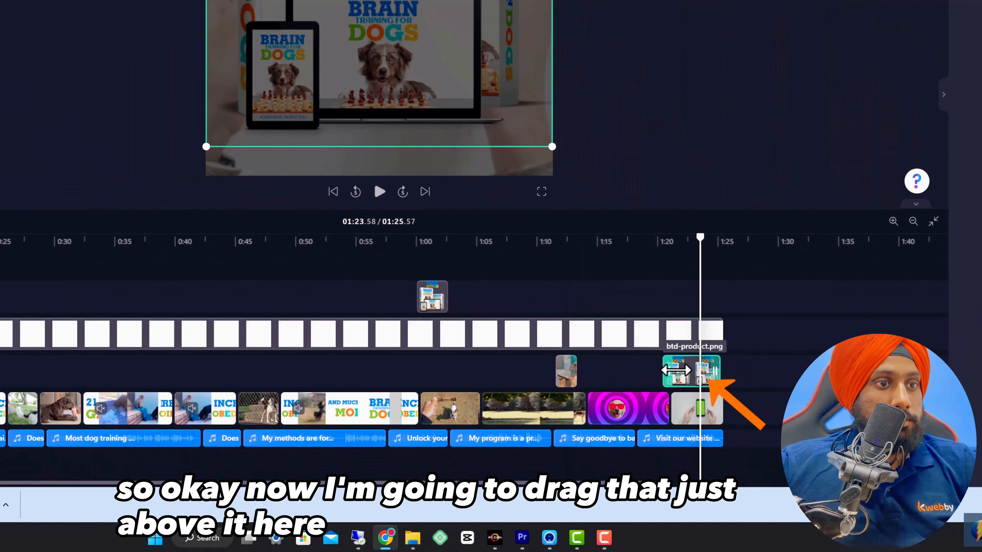
# Step: Trim the start of btd-product.png to match the phone clip, move the phone clip above it and apply the Green screen effect
pyautogui.moveTo(676, 370); pyautogui.dragTo(674, 371)
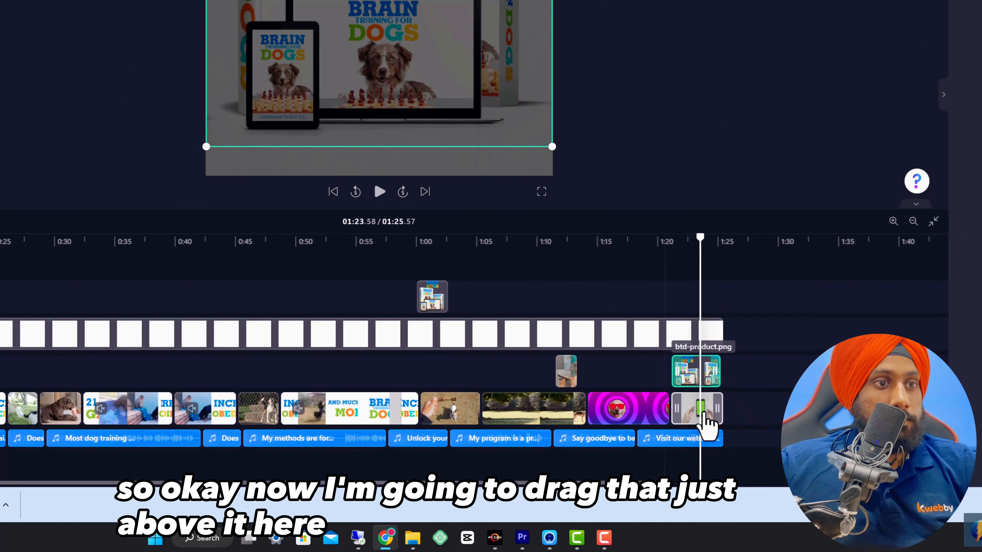
pyautogui.moveTo(703, 419)
pyautogui.mouseDown()
pyautogui.moveTo(698, 364)
pyautogui.moveTo(746, 335)
pyautogui.moveTo(698, 356)
pyautogui.mouseUp()
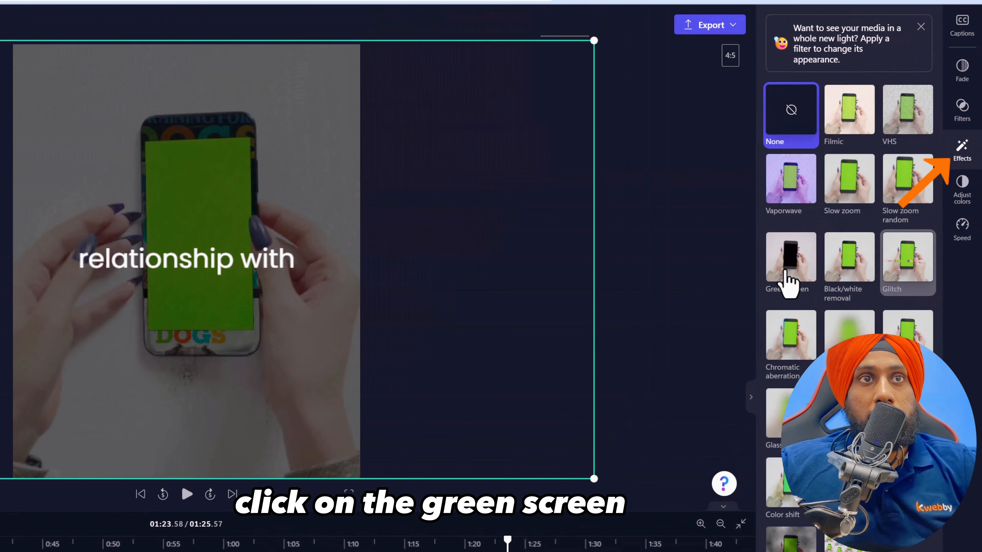
pyautogui.click(785, 271)
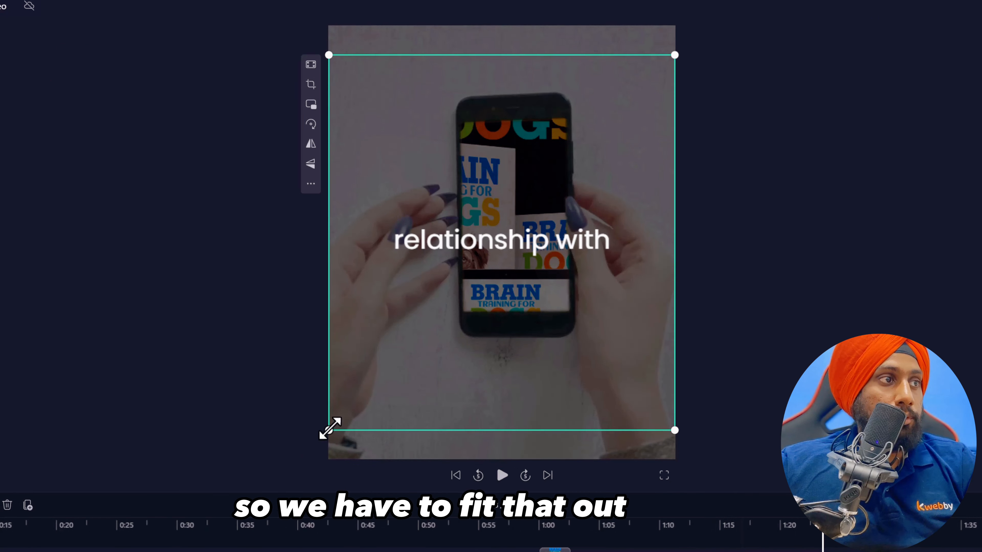
# Step: Shrink btd-product.png from two opposite corners until it fits inside the phone's screen in the frame
pyautogui.moveTo(330, 428); pyautogui.dragTo(451, 297)
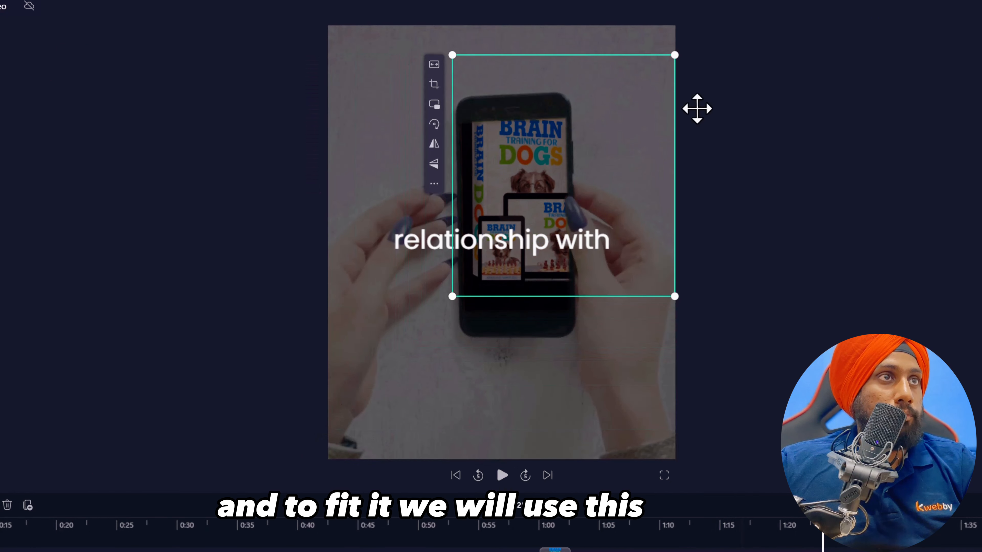
pyautogui.moveTo(676, 57); pyautogui.dragTo(552, 158)
pyautogui.click(872, 279)
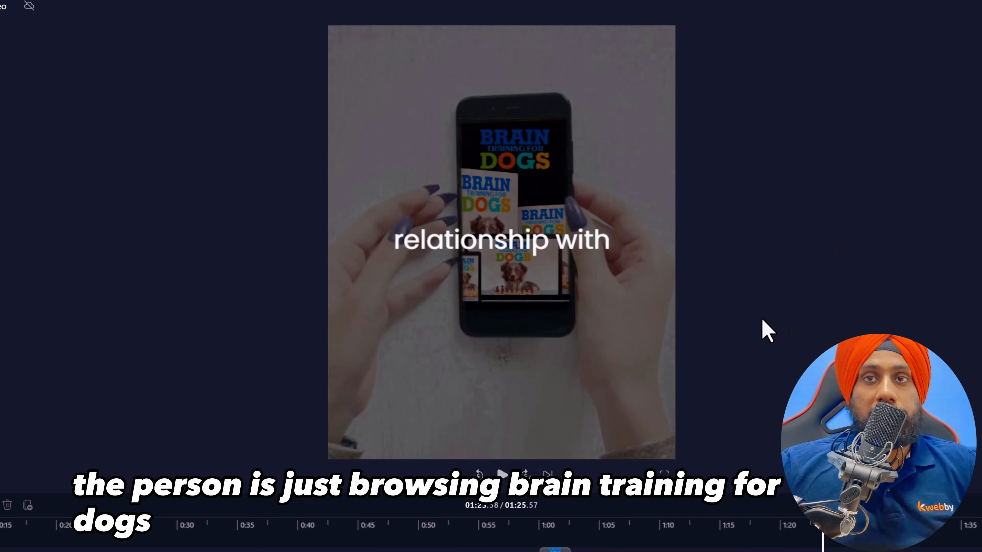
# Step: Play the closing phone section to check how the product image sits in the moving phone screen
pyautogui.click(533, 233)
pyautogui.press('Escape')
pyautogui.moveTo(790, 551)
pyautogui.mouseDown()
pyautogui.moveTo(797, 530)
pyautogui.moveTo(781, 543)
pyautogui.mouseUp()
pyautogui.click(788, 530)
pyautogui.click(503, 477)
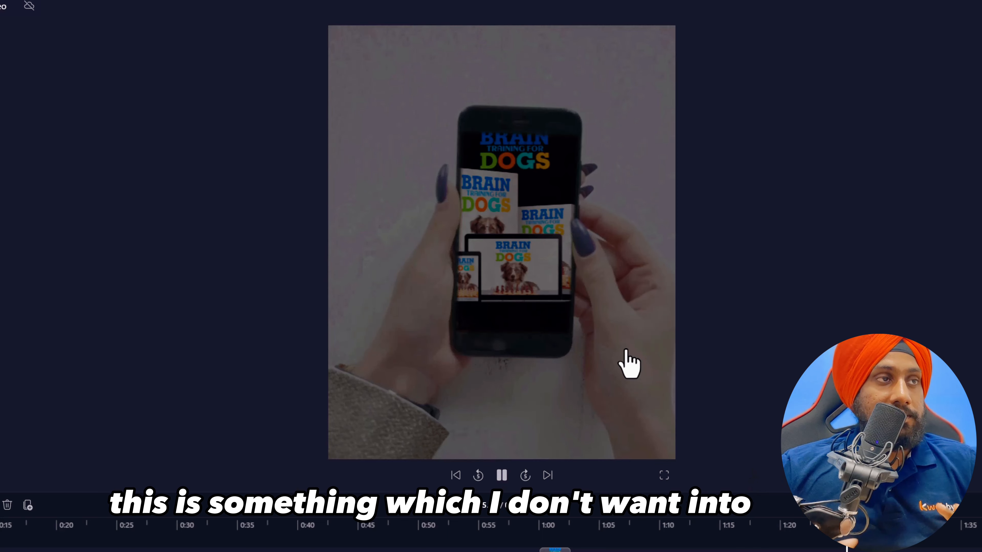
pyautogui.press('space')
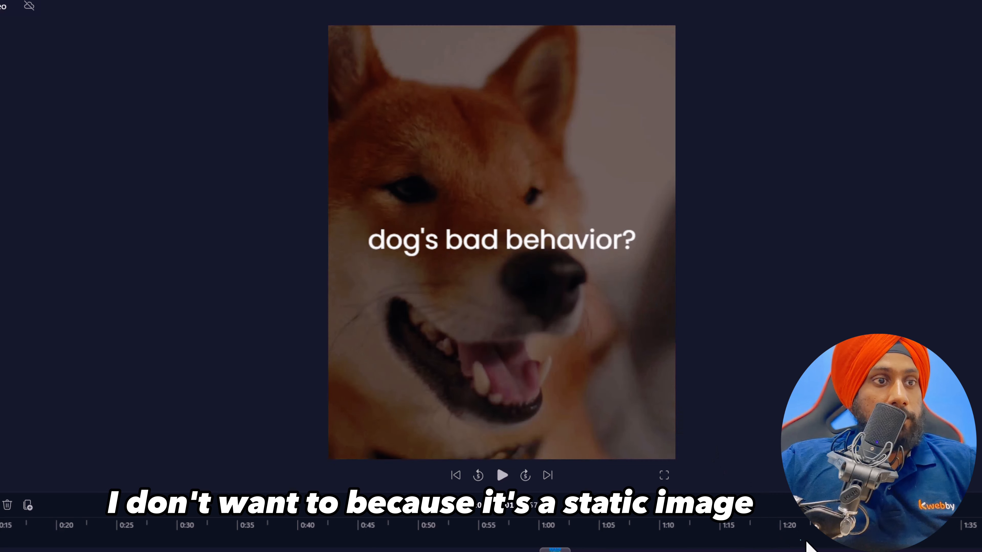
# Step: Replace btd-product.png with Stopping Maggie's Jumping Problem.mp4 from the imported media, placed beneath the green-screen phone clip
pyautogui.click(808, 543)
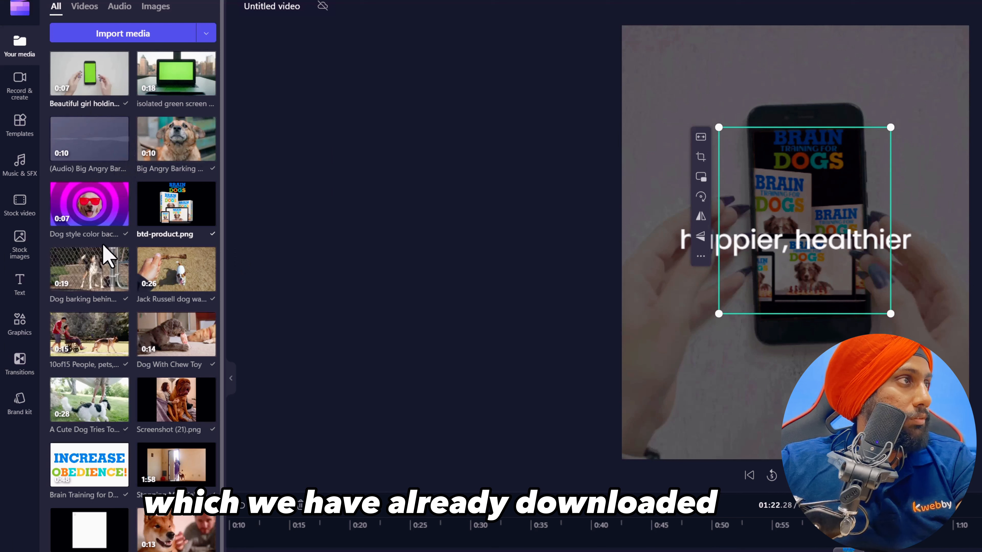
pyautogui.scroll(-3, 92, 309)
pyautogui.scroll(-2, 92, 316)
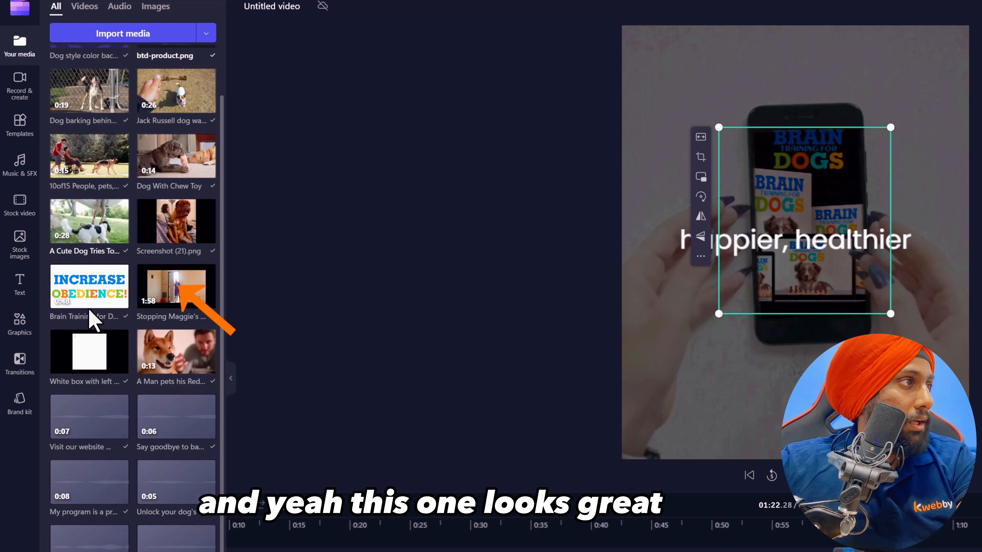
pyautogui.moveTo(286, 365); pyautogui.dragTo(598, 423)
pyautogui.moveTo(617, 375); pyautogui.dragTo(615, 381)
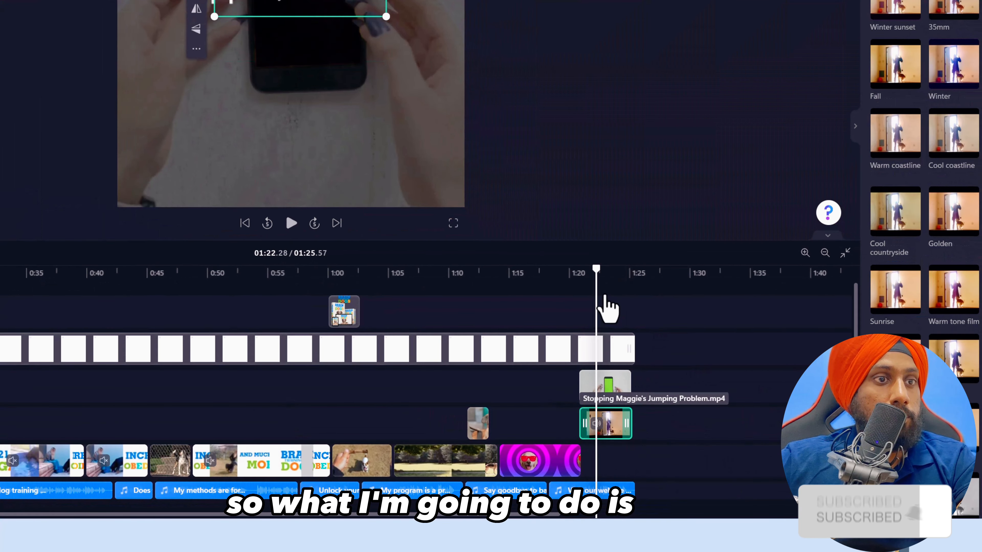
# Step: Lengthen the Stopping Maggie's Jumping Problem clip, split it at 01:31.38, delete the opening title part and move the remainder under the phone clip
pyautogui.moveTo(602, 268); pyautogui.dragTo(635, 284)
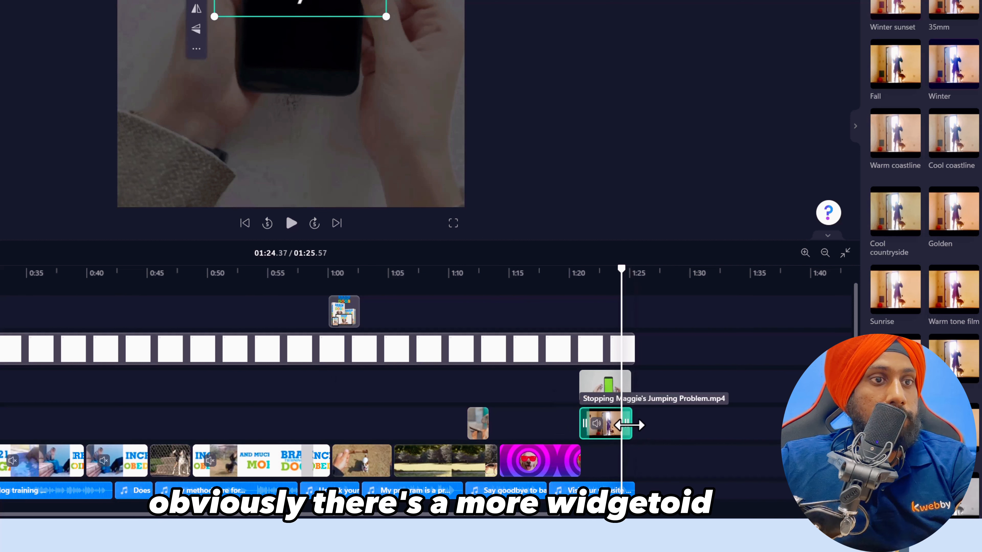
pyautogui.moveTo(636, 424); pyautogui.dragTo(785, 423)
pyautogui.click(704, 274)
pyautogui.moveTo(696, 276); pyautogui.dragTo(705, 274)
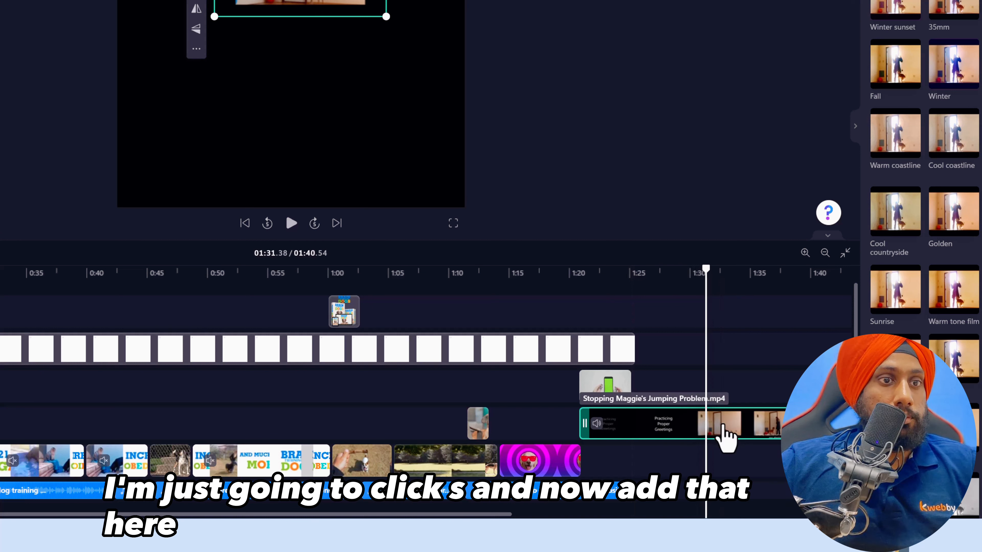
pyautogui.press('s')
pyautogui.click(695, 429)
pyautogui.press('Delete')
pyautogui.moveTo(755, 426); pyautogui.dragTo(629, 419)
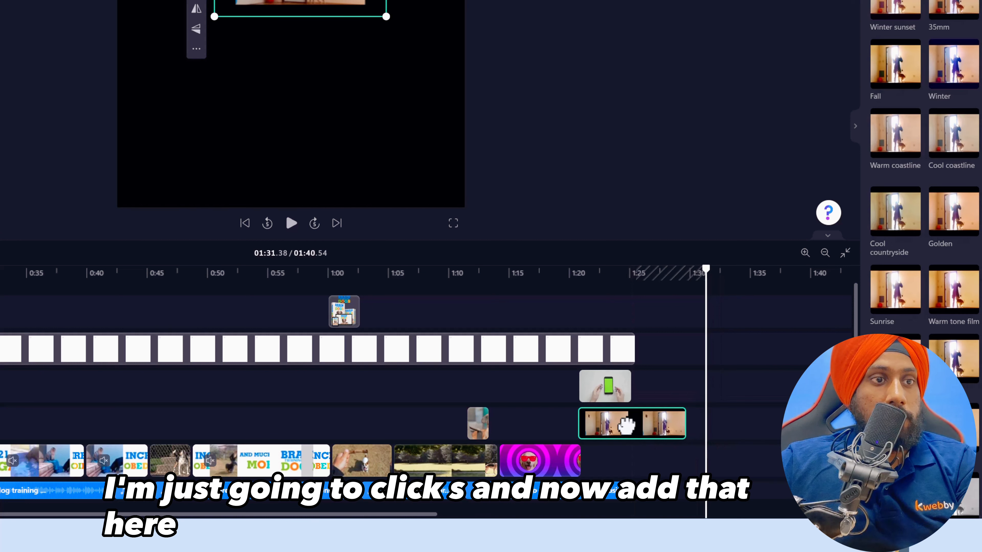
# Step: Enlarge the Stopping Maggie's Jumping Problem clip until its picture fills the phone's screen, and preview the section
pyautogui.click(601, 296)
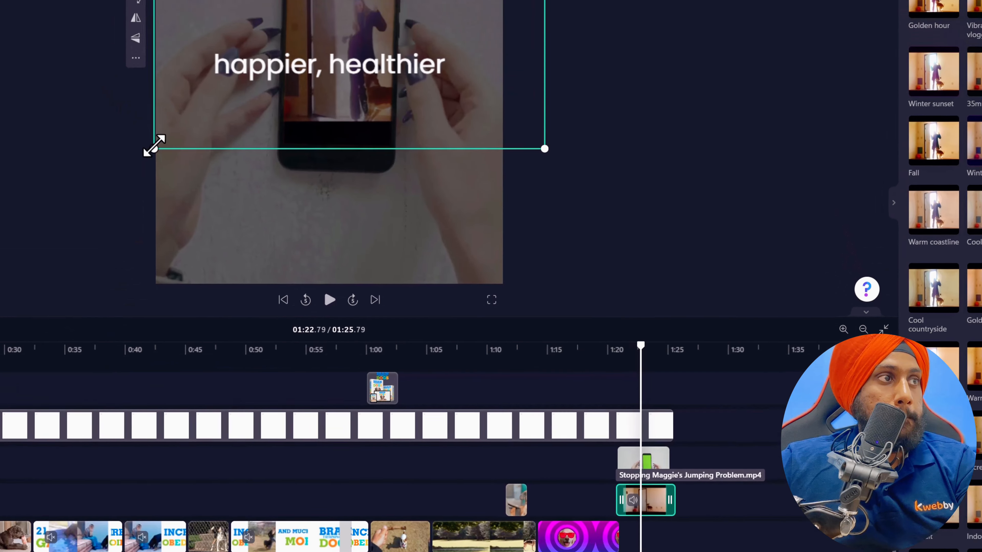
pyautogui.moveTo(117, 73); pyautogui.dragTo(64, 114)
pyautogui.moveTo(626, 92); pyautogui.dragTo(637, 86)
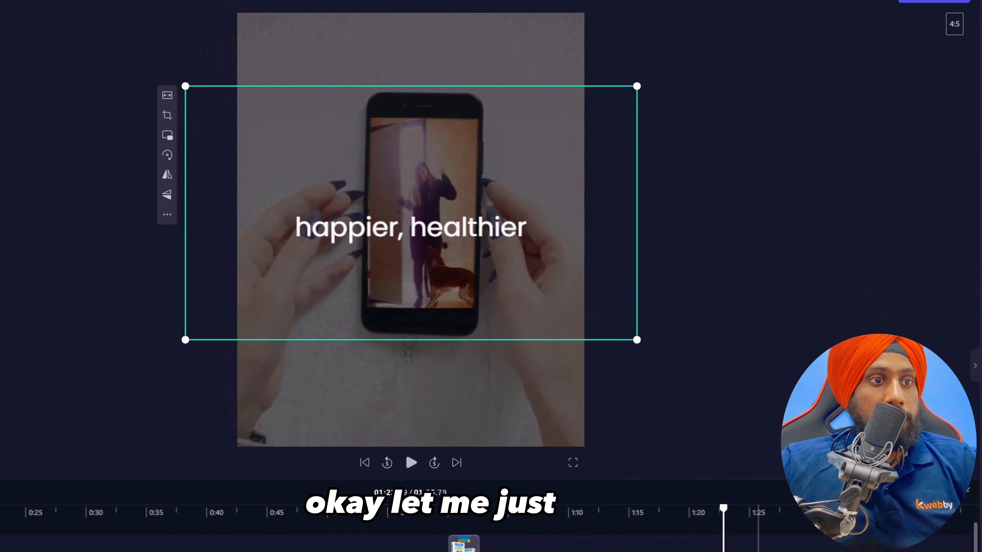
pyautogui.rightClick(724, 516)
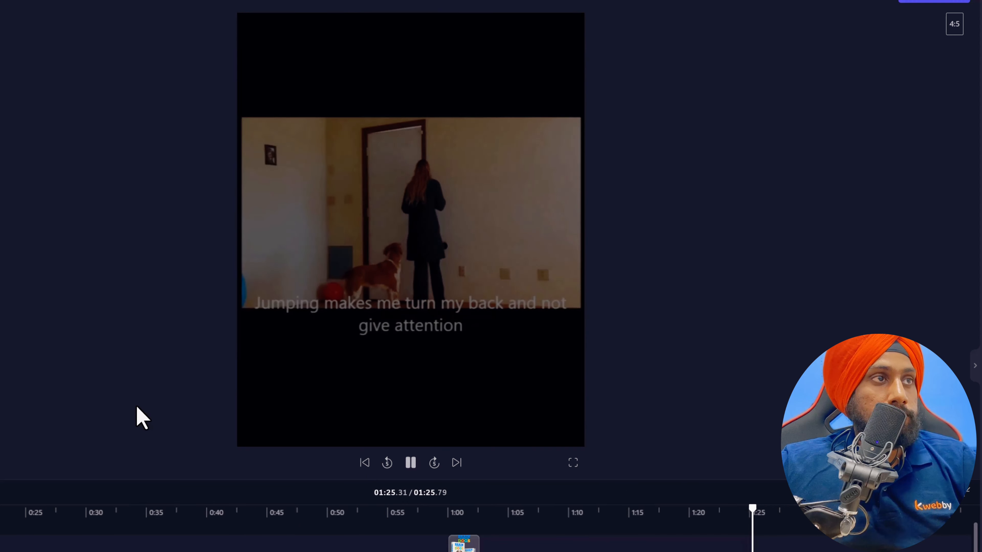
# Step: Trim the end of the sunglasses dog clip back to where the "Visit our website" caption starts
pyautogui.click(678, 517)
pyautogui.click(669, 519)
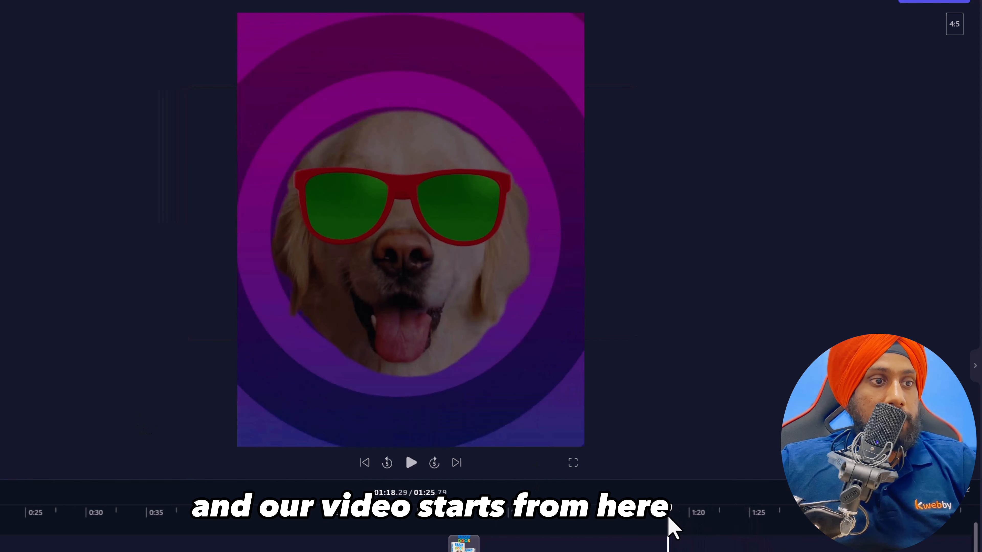
pyautogui.click(670, 517)
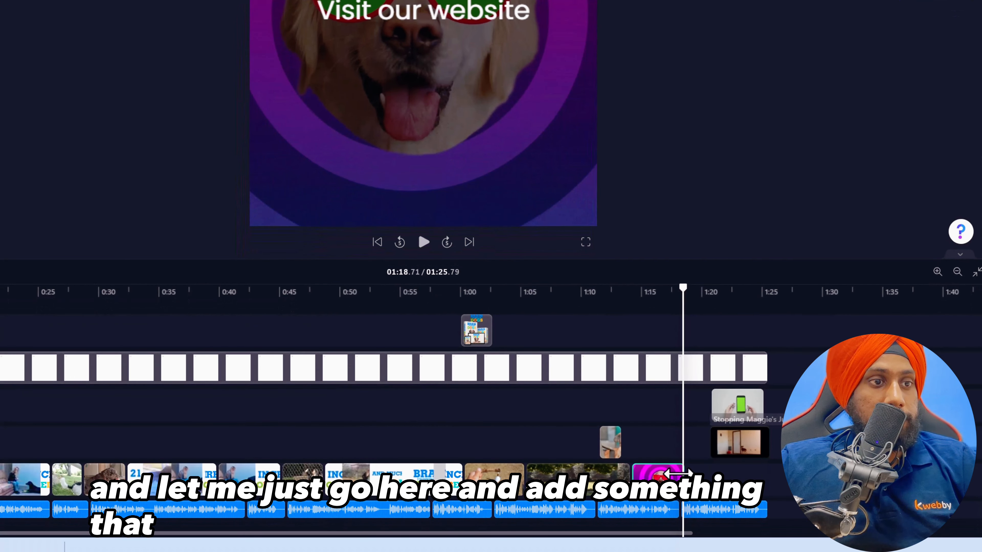
pyautogui.moveTo(682, 287); pyautogui.dragTo(689, 287)
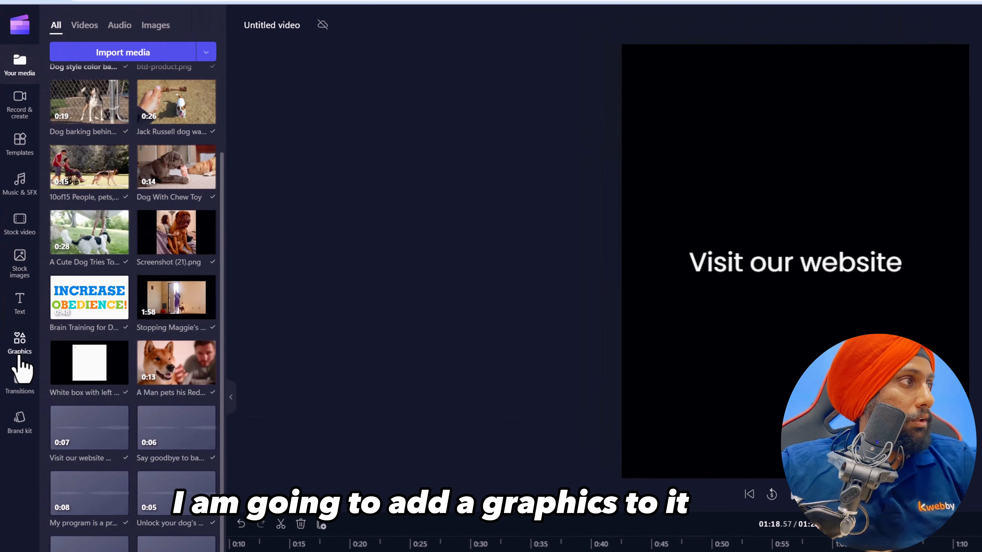
# Step: Browse the Frames & overlays, Backgrounds and Stickers graphics for something that suits the "Visit our website" caption
pyautogui.click(19, 342)
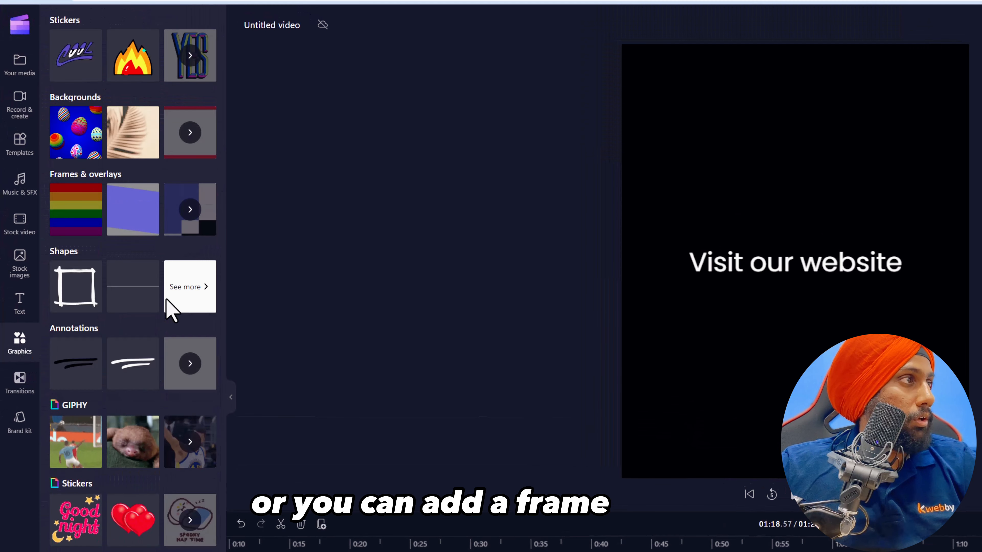
pyautogui.click(189, 224)
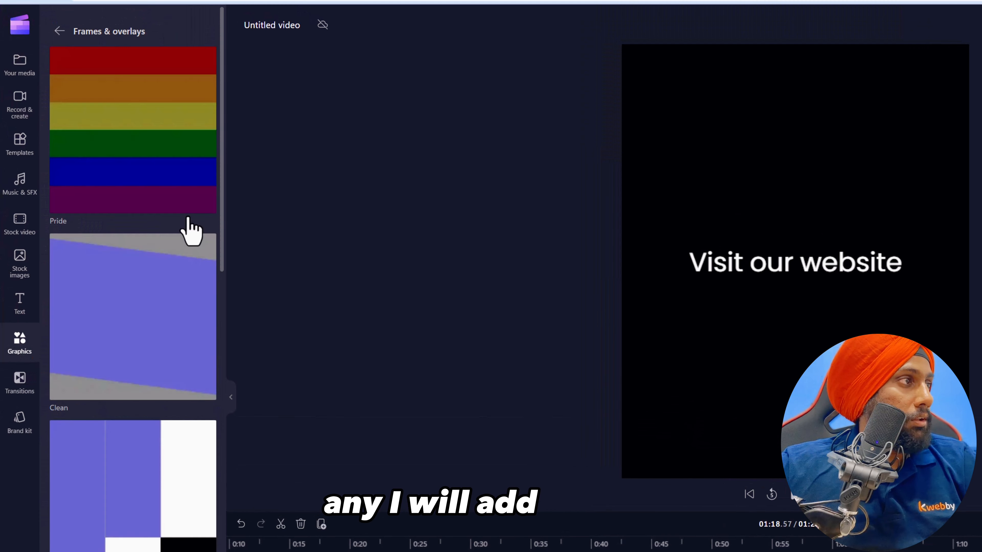
pyautogui.scroll(-20, 165, 390)
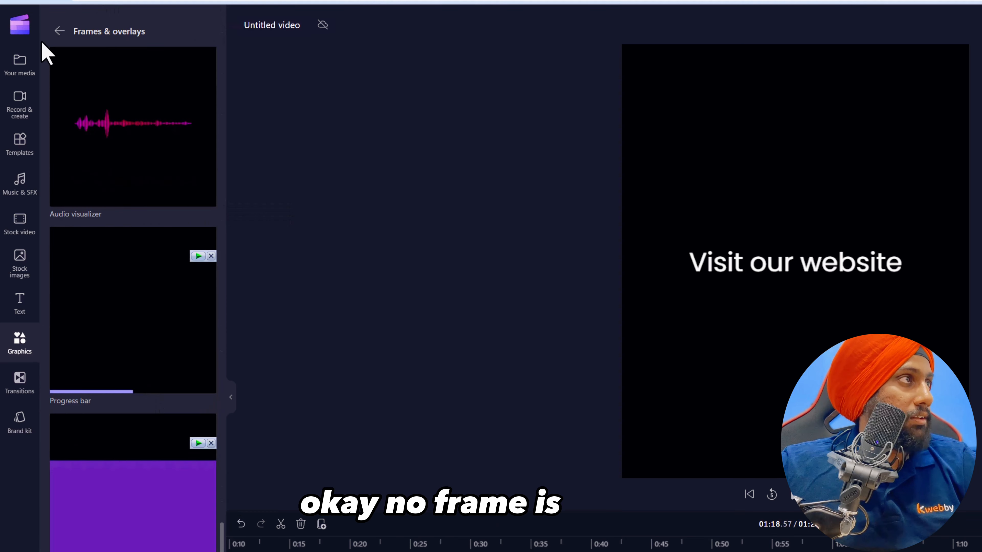
pyautogui.click(202, 164)
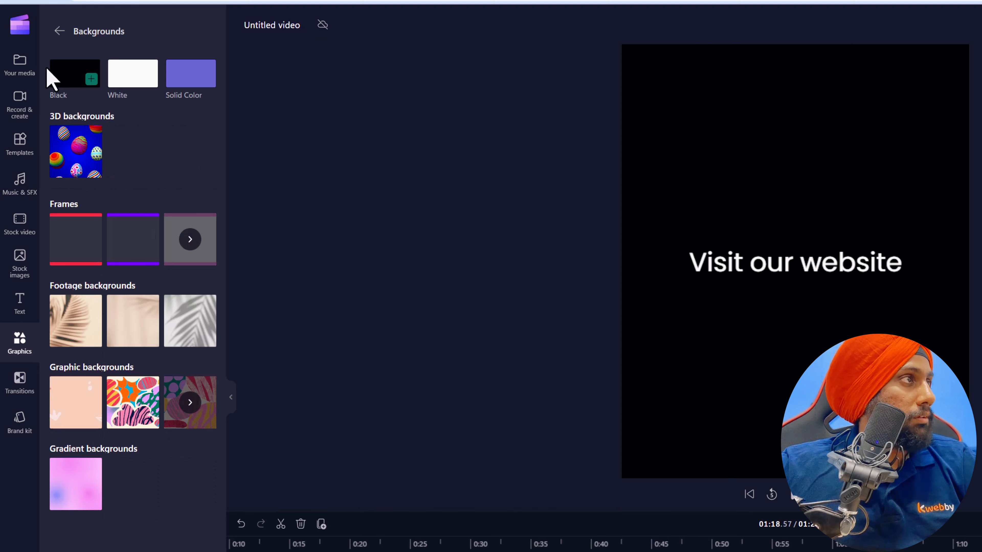
pyautogui.click(59, 31)
pyautogui.click(203, 73)
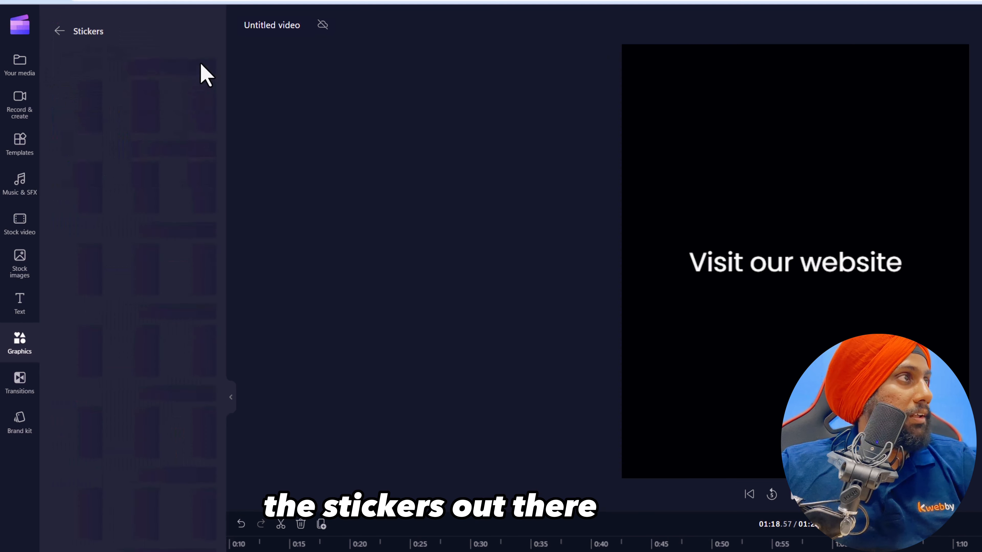
pyautogui.scroll(-1, 148, 325)
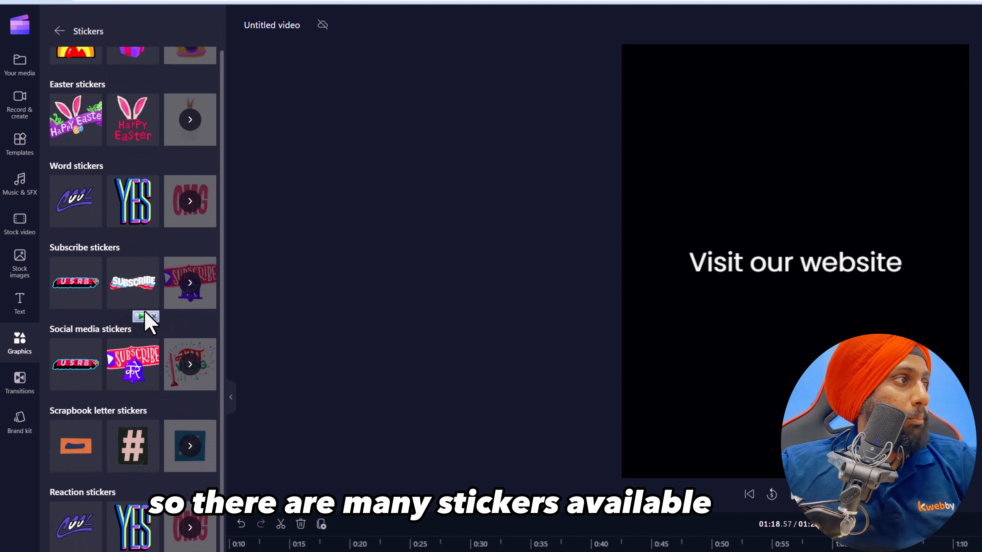
pyautogui.scroll(-1, 145, 317)
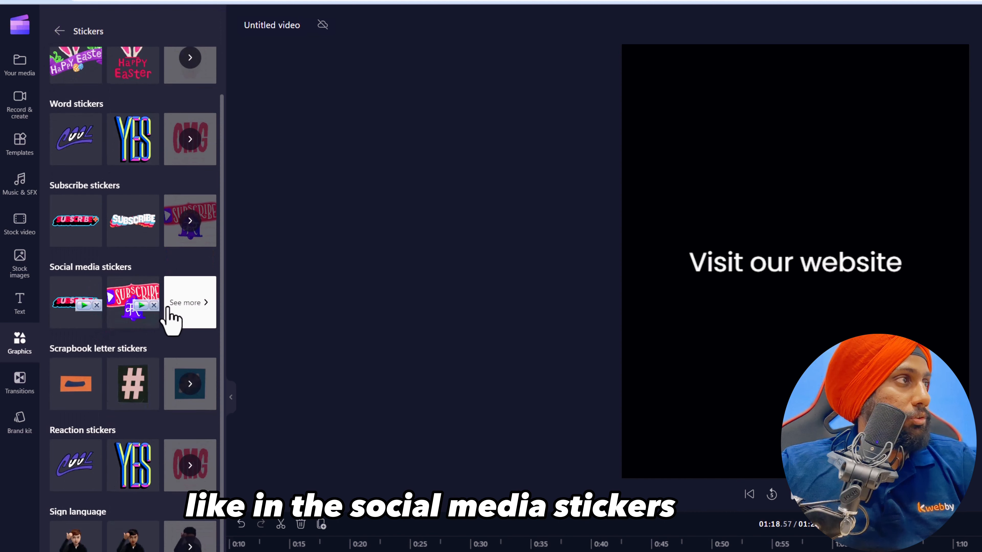
pyautogui.scroll(2, 169, 308)
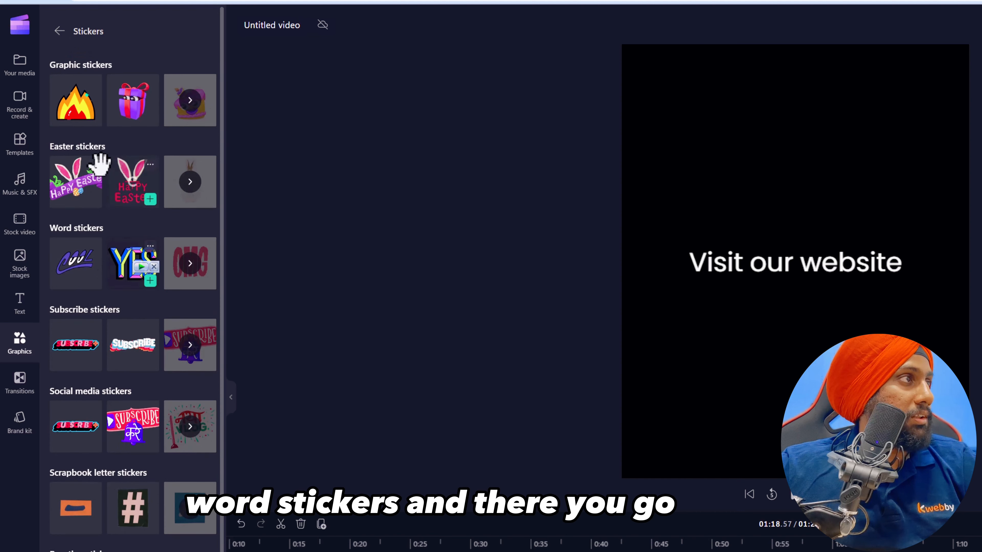
pyautogui.scroll(-3, 93, 433)
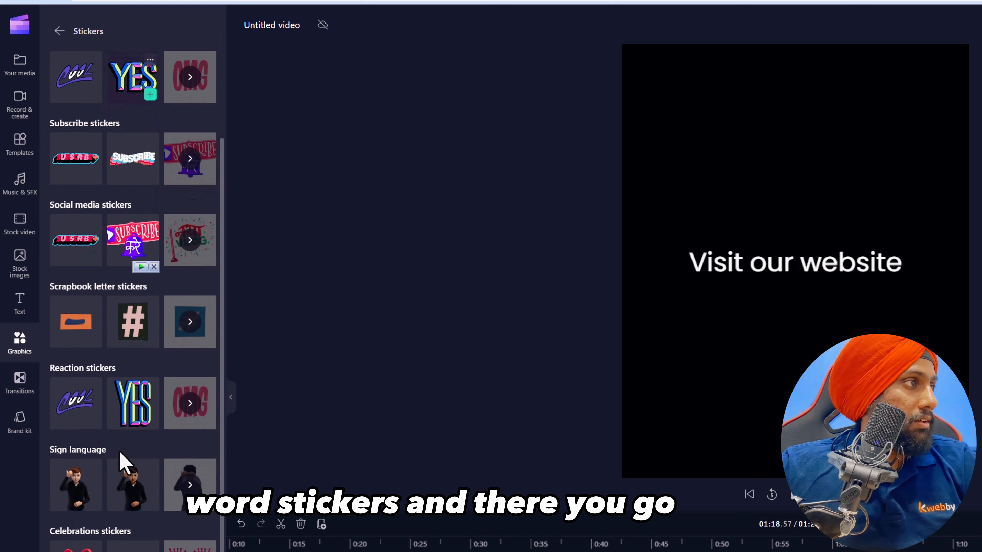
pyautogui.scroll(-2, 116, 444)
pyautogui.scroll(5, 120, 487)
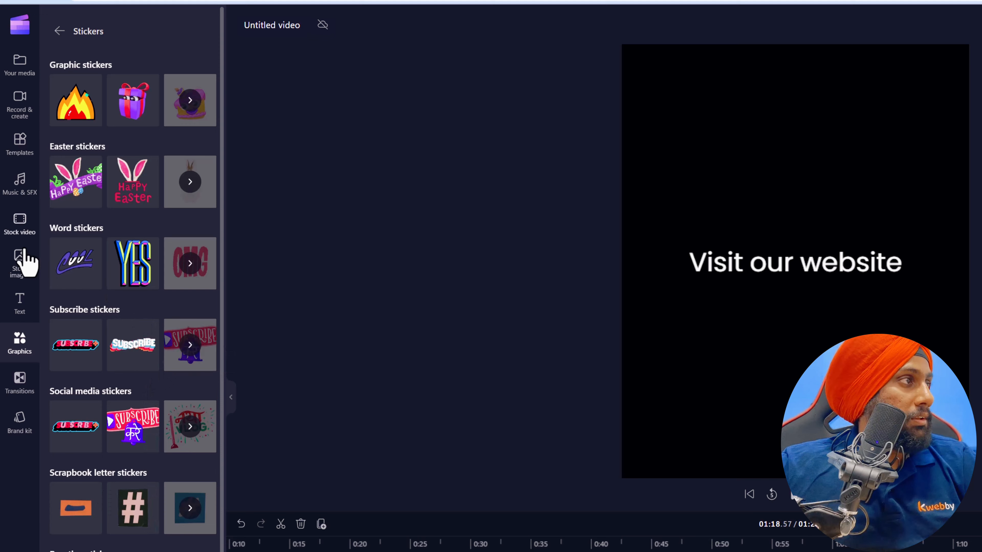
# Step: Look through the stock video categories and search them for "website"
pyautogui.click(19, 223)
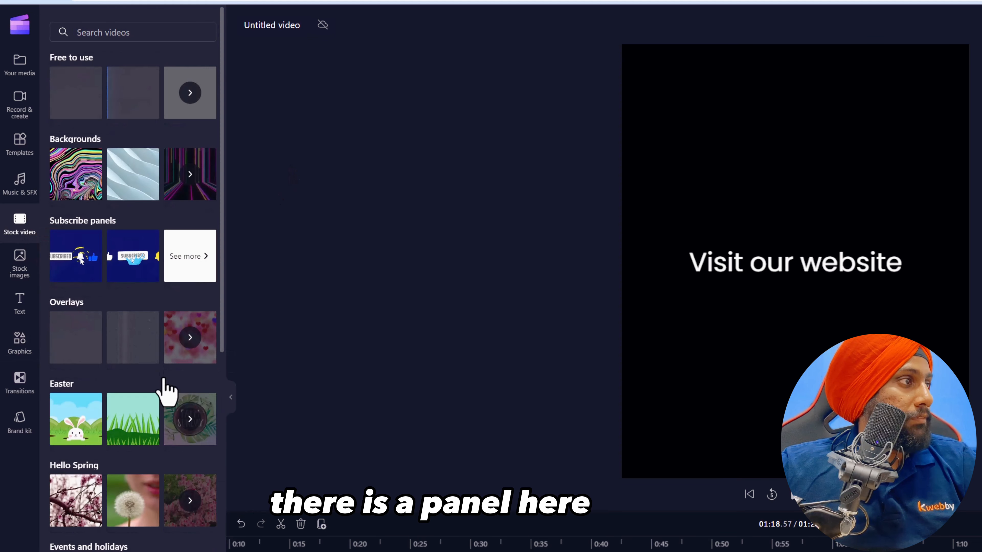
pyautogui.scroll(-2, 165, 390)
pyautogui.scroll(-2, 161, 381)
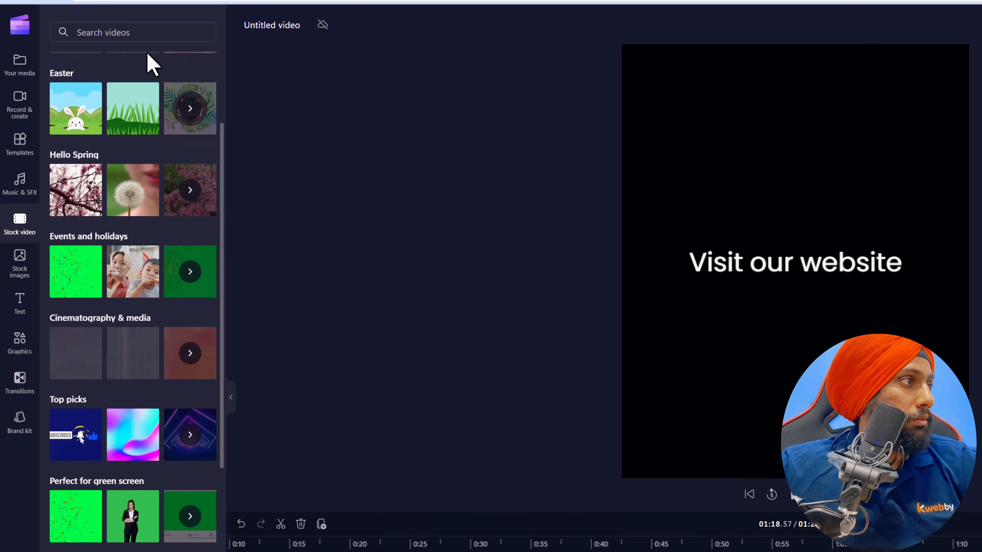
pyautogui.write('web')
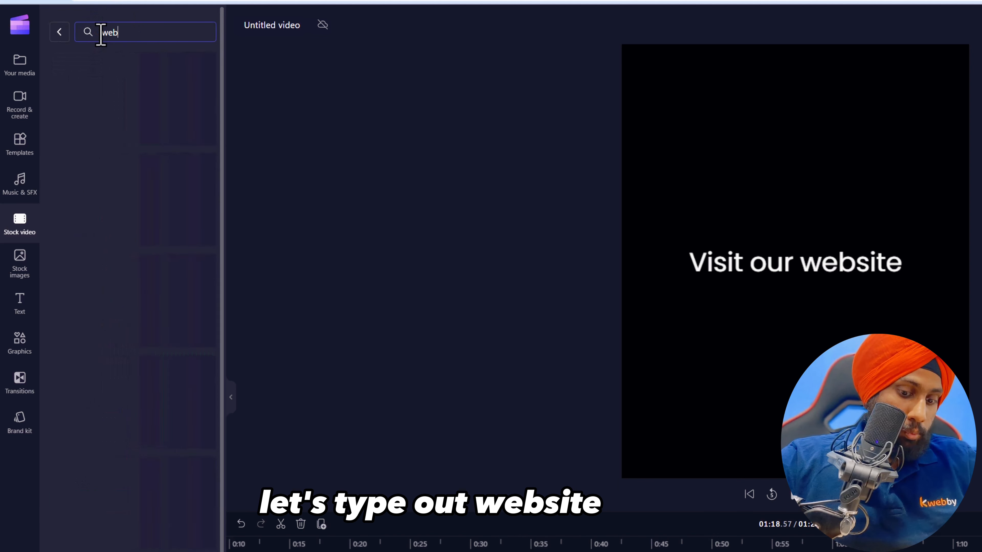
pyautogui.write('site')
pyautogui.press('Return')
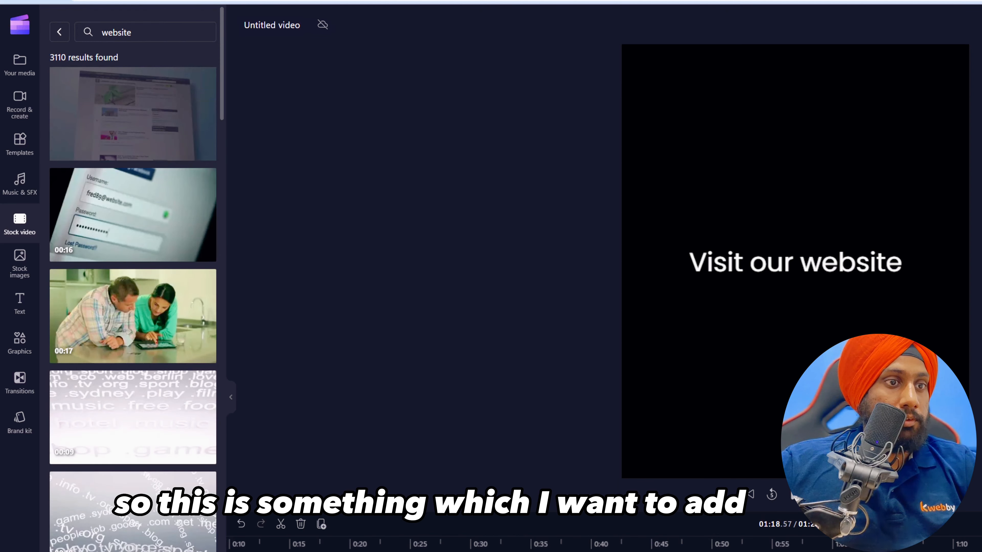
# Step: Add the first website stock clip beneath the "Visit our website" caption and enlarge it until it fills the whole frame
pyautogui.moveTo(133, 114); pyautogui.dragTo(816, 546)
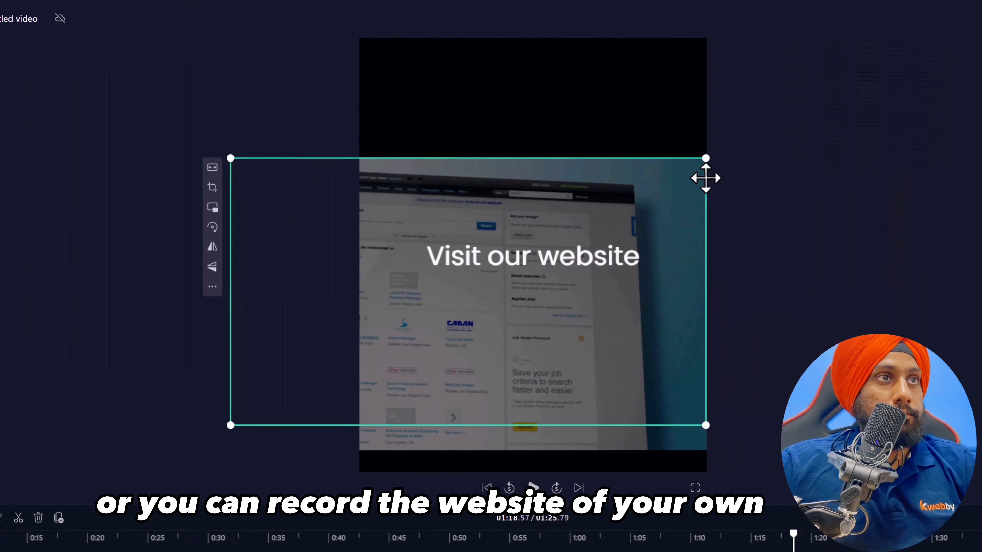
pyautogui.moveTo(969, 165); pyautogui.dragTo(981, 106)
pyautogui.moveTo(722, 100); pyautogui.dragTo(880, 47)
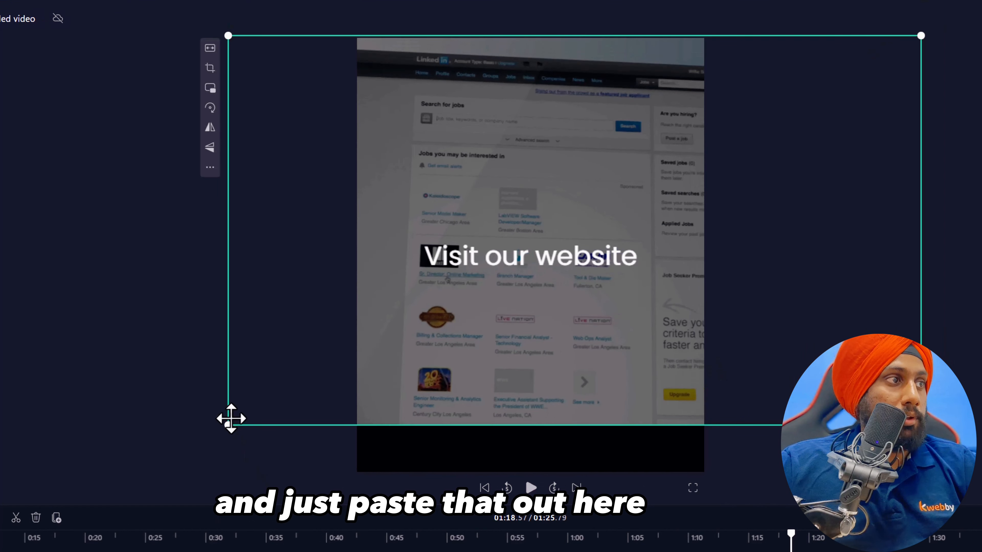
pyautogui.moveTo(228, 425); pyautogui.dragTo(135, 478)
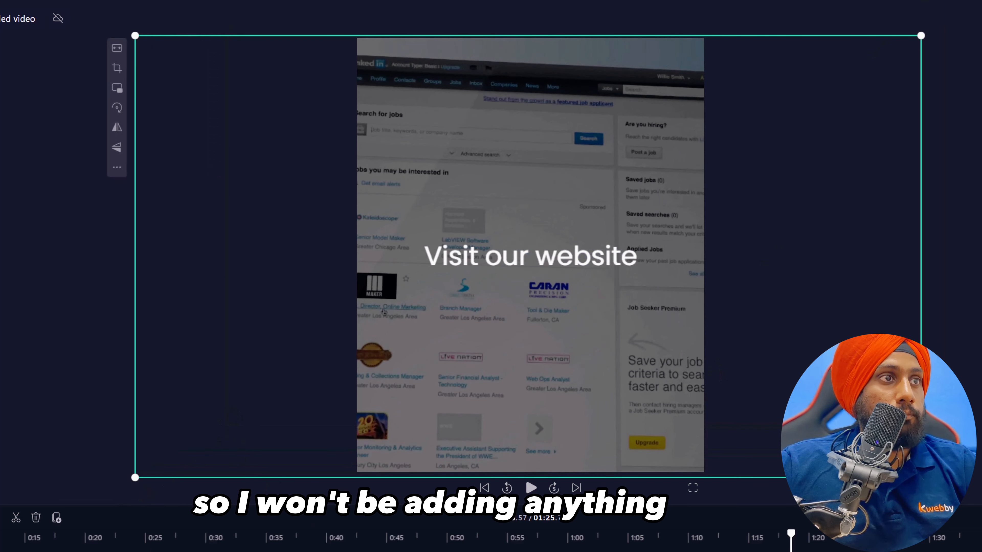
pyautogui.click(736, 423)
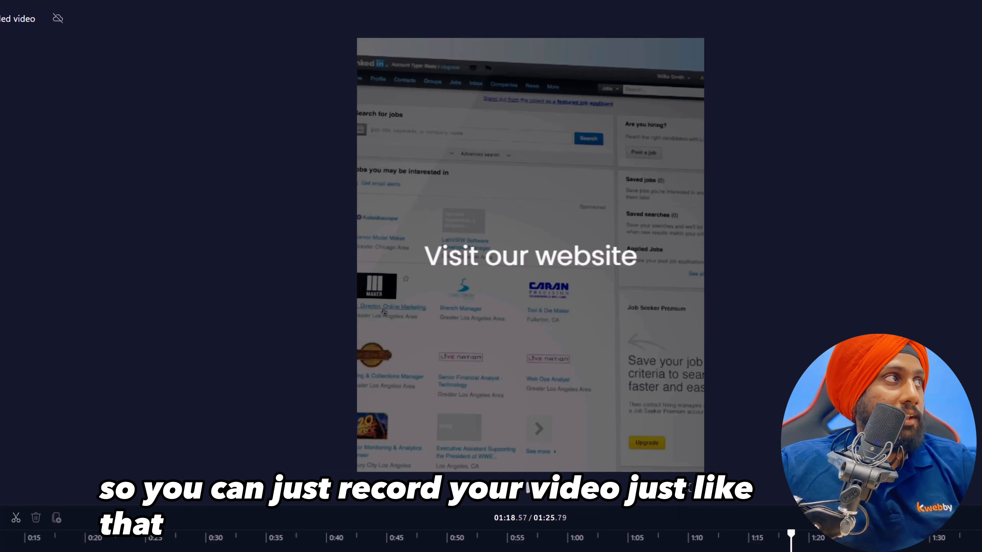
pyautogui.click(324, 15)
pyautogui.write('dogl')
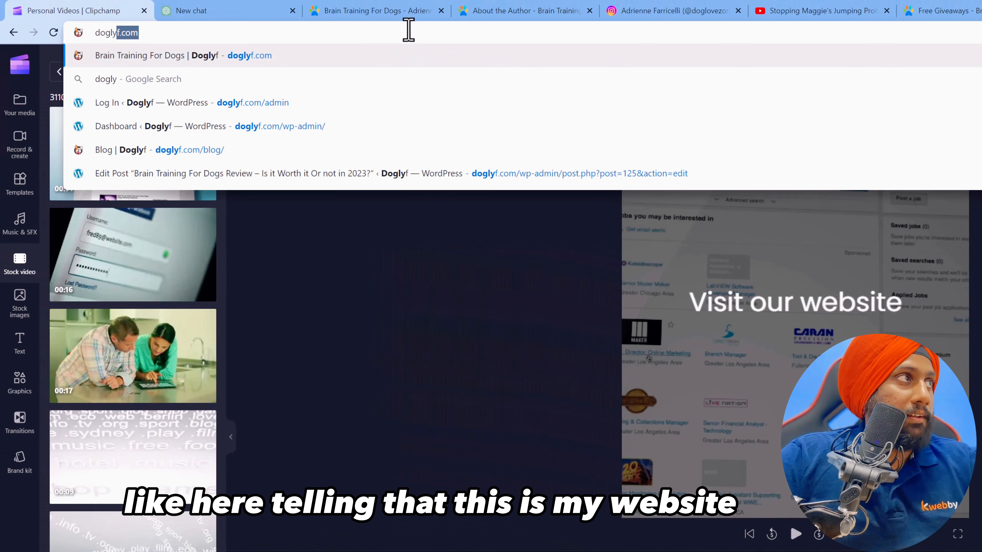
pyautogui.write('yf.com')
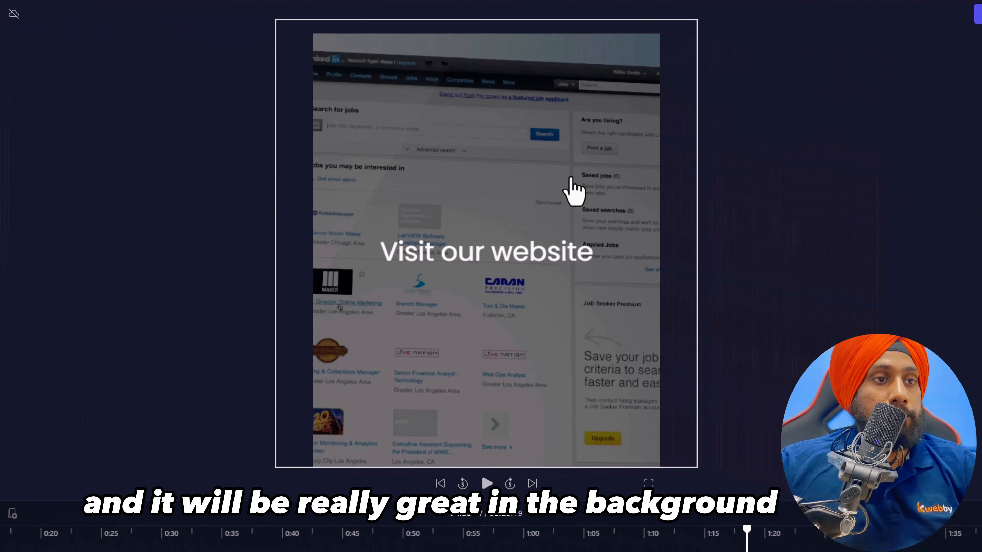
# Step: Preview the "Visit our website" section and the cut into the "Does your dog jump" clip
pyautogui.click(486, 484)
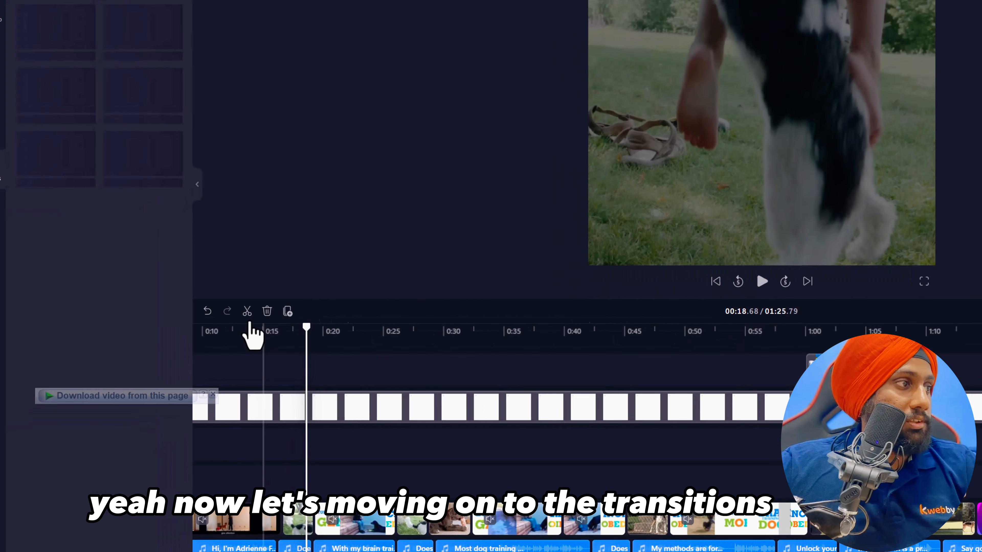
pyautogui.moveTo(249, 311); pyautogui.dragTo(302, 324)
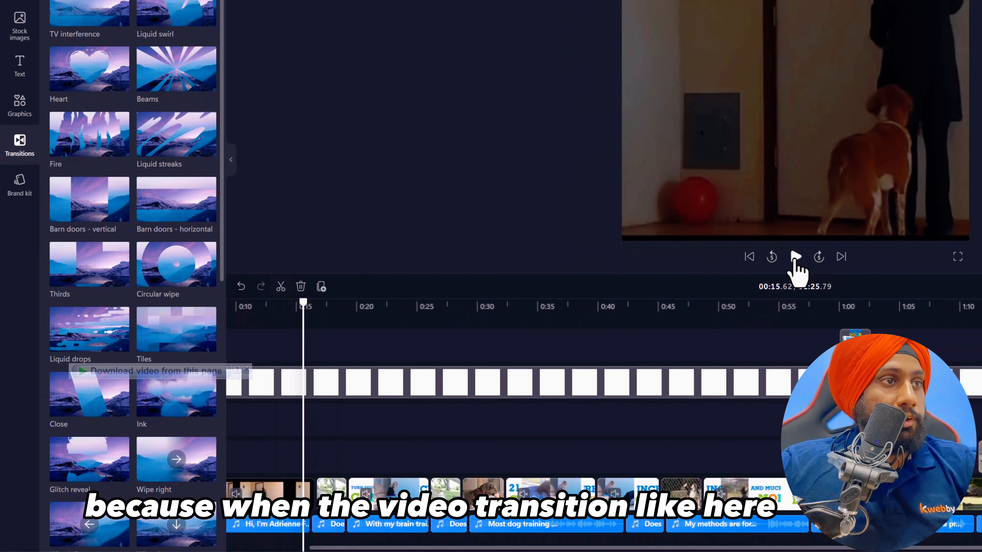
pyautogui.click(795, 258)
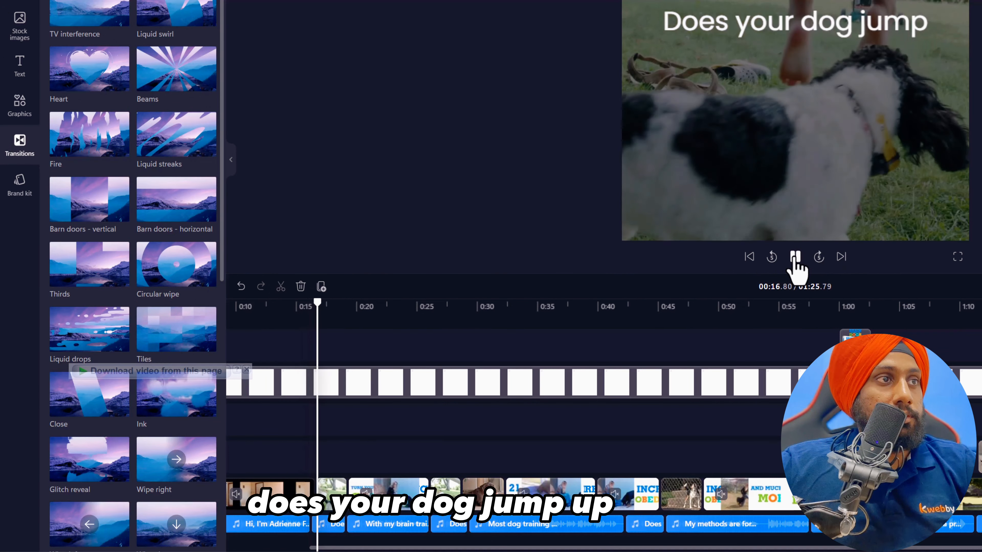
pyautogui.click(795, 258)
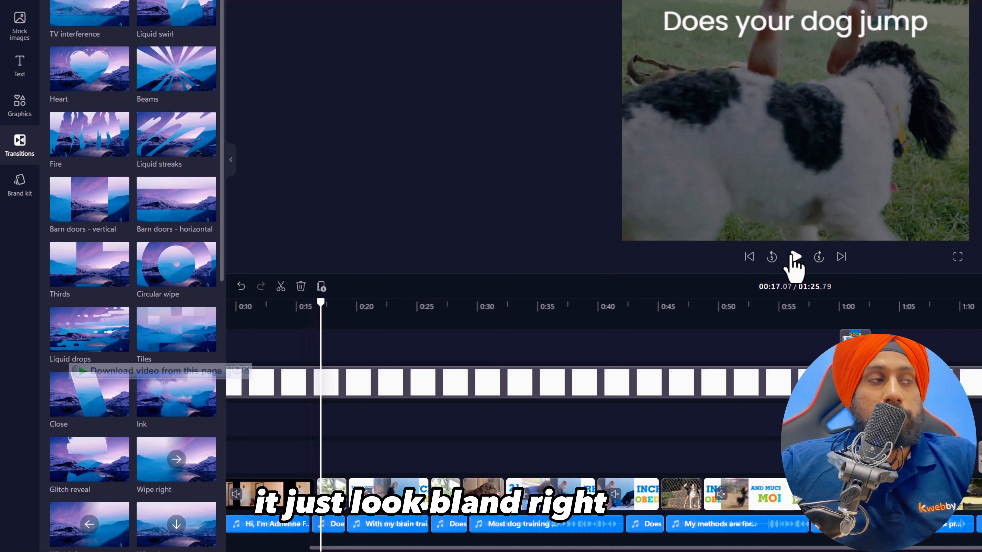
# Step: Add the Push right transition at the cut into the "Does your dog jump" clip and preview it
pyautogui.scroll(-10, 66, 269)
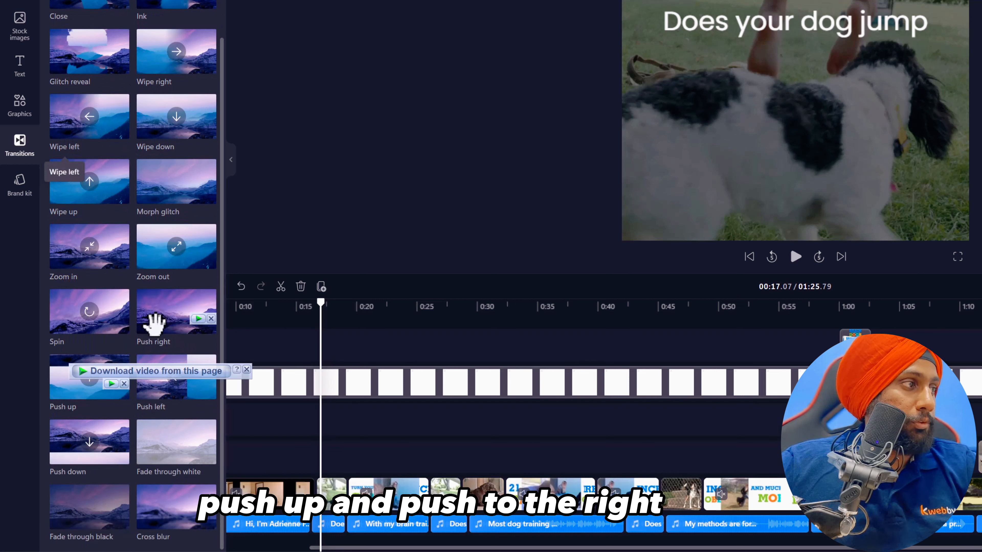
pyautogui.moveTo(166, 322)
pyautogui.mouseDown()
pyautogui.moveTo(325, 516)
pyautogui.moveTo(318, 491)
pyautogui.mouseUp()
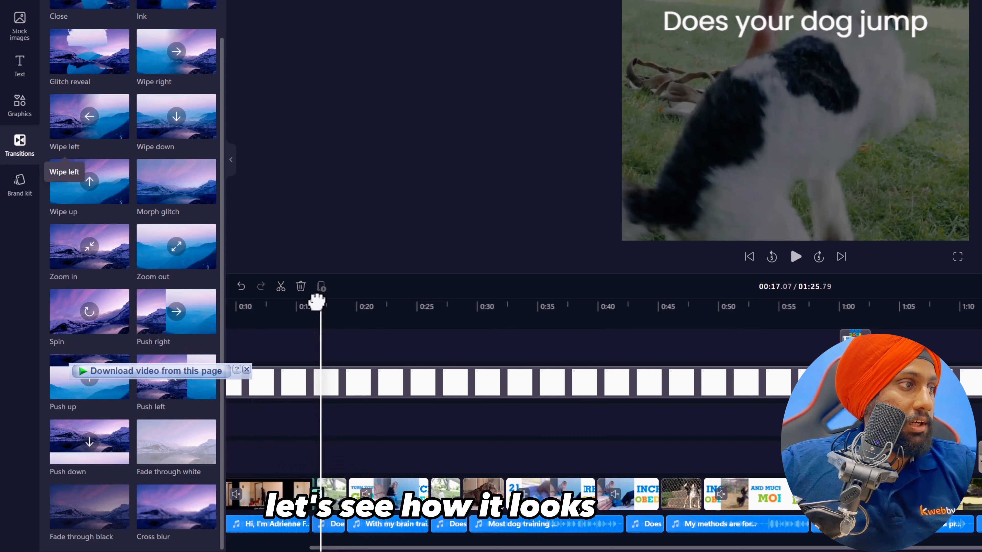
pyautogui.moveTo(318, 302); pyautogui.dragTo(310, 302)
pyautogui.click(797, 261)
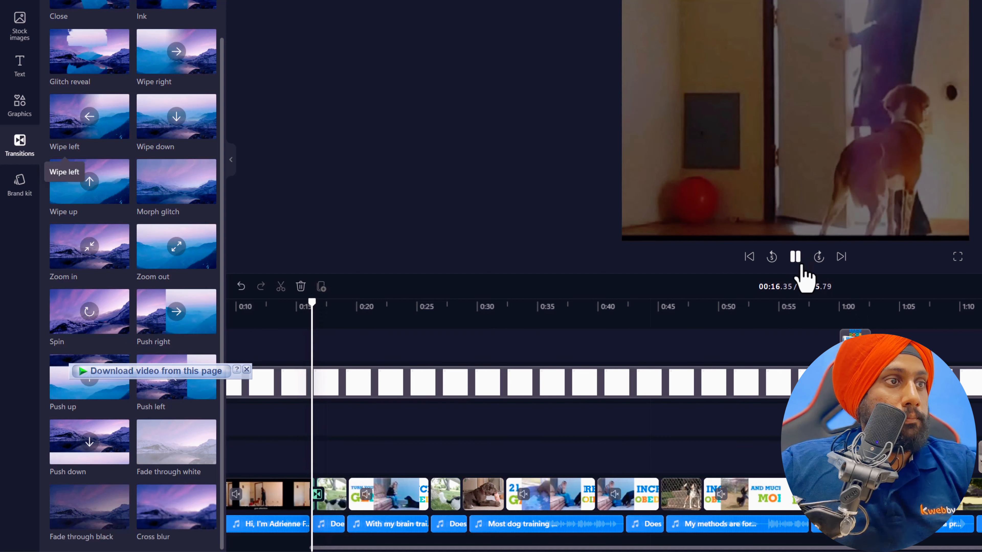
pyautogui.click(797, 258)
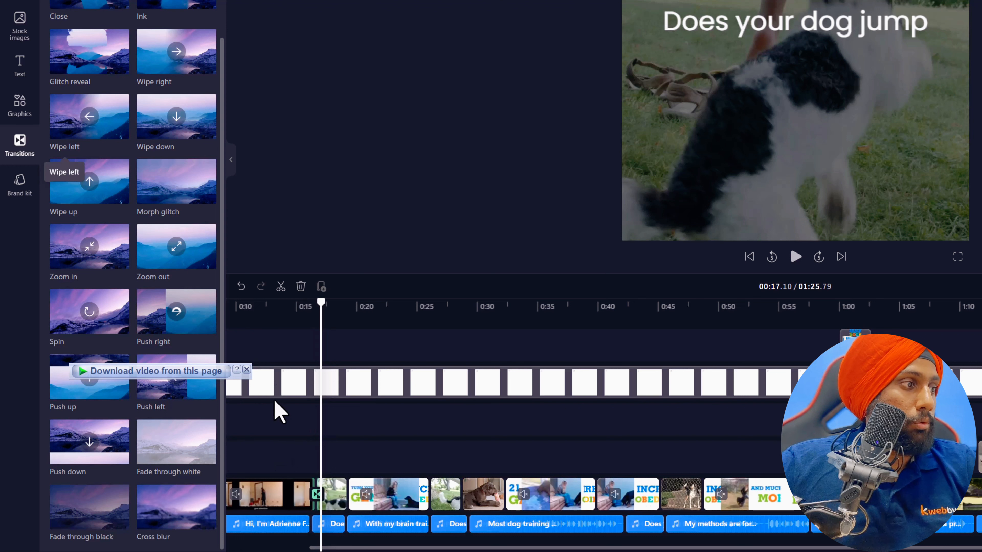
# Step: Add the Push right transition at the remaining cuts between the main track's clips and preview the video at several points
pyautogui.moveTo(188, 314); pyautogui.dragTo(430, 503)
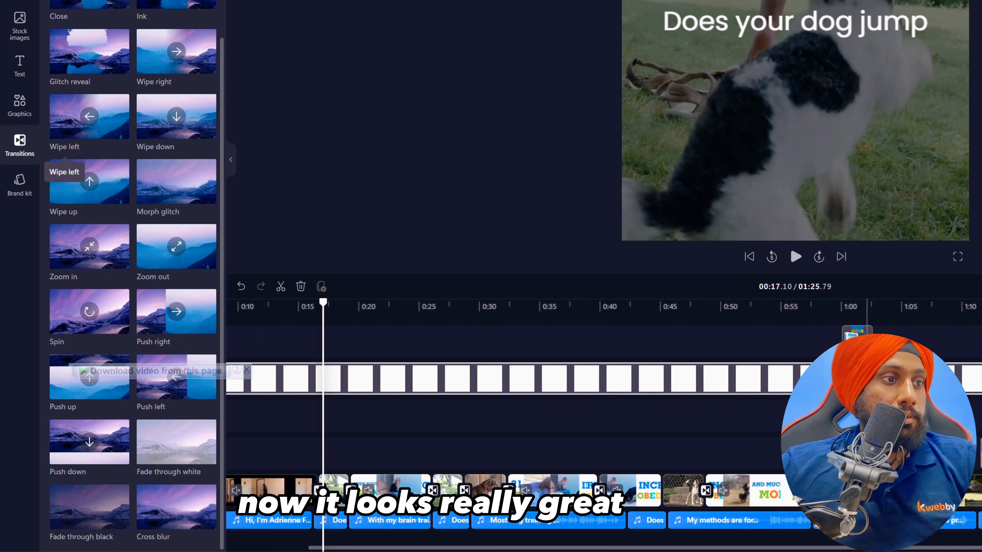
pyautogui.click(843, 308)
pyautogui.click(795, 256)
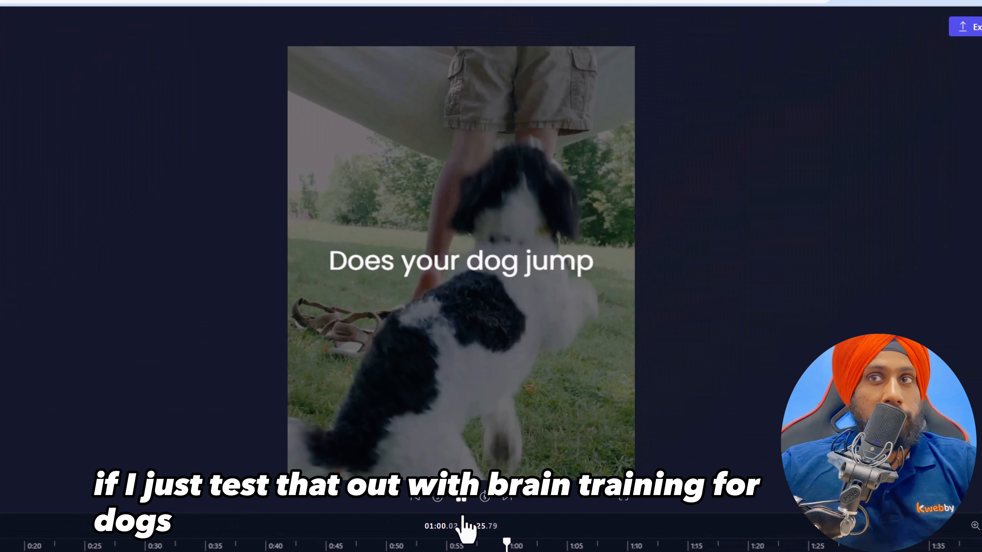
pyautogui.click(315, 545)
pyautogui.click(461, 497)
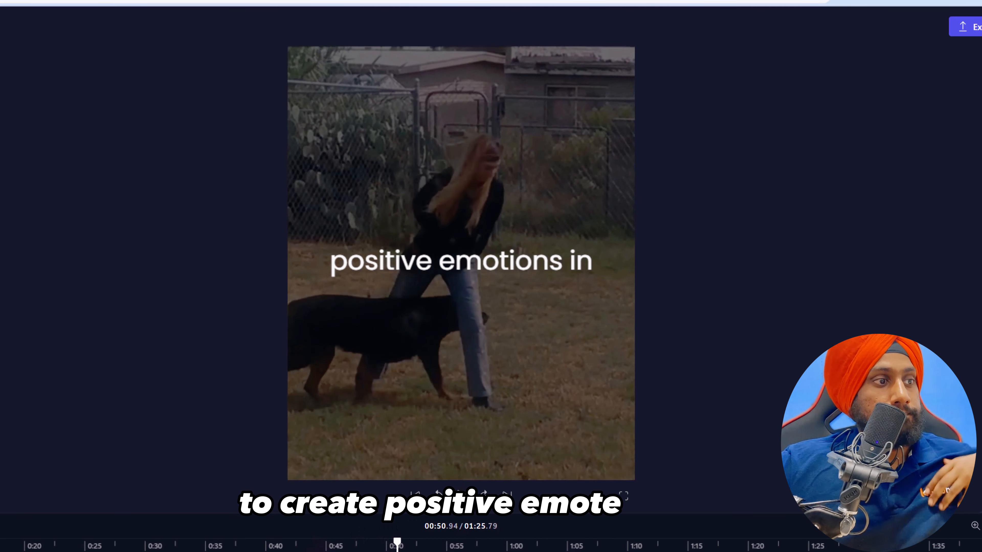
pyautogui.press('space')
pyautogui.click(258, 545)
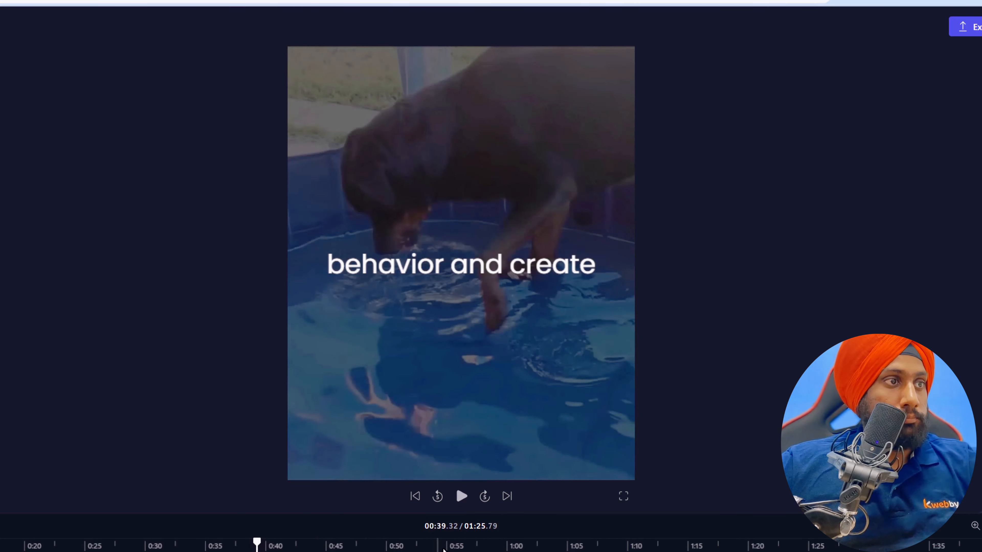
pyautogui.press('space')
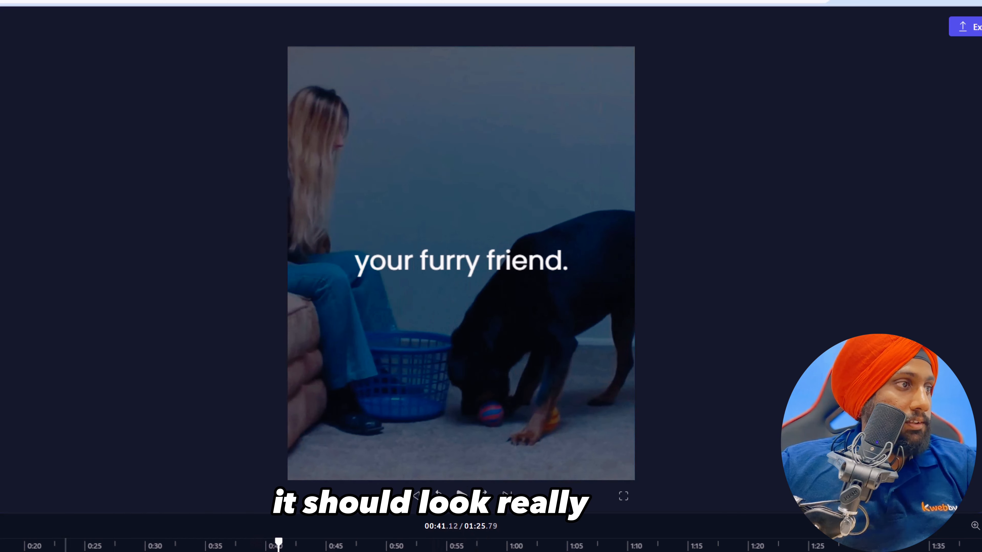
pyautogui.click(9, 546)
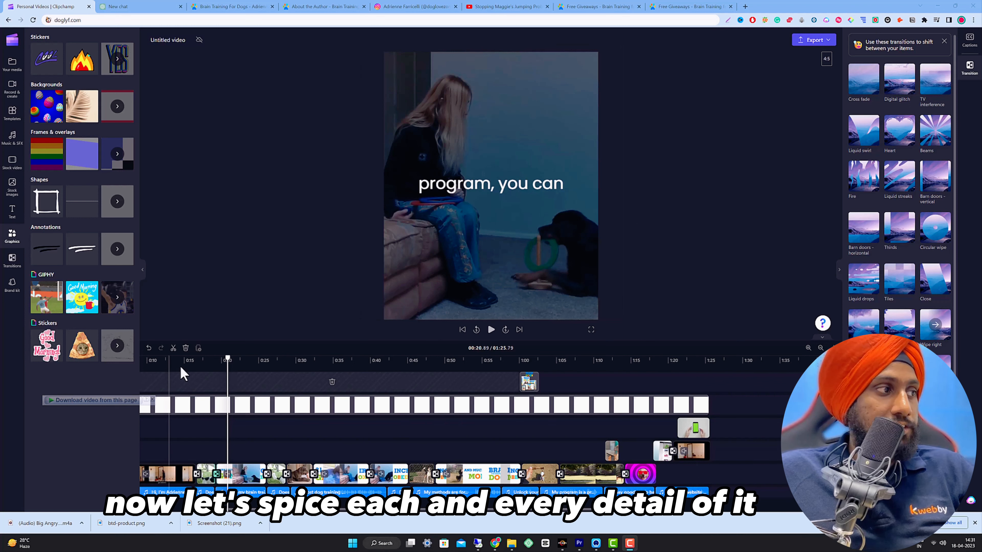
# Step: Fit the timeline to the whole video and place the playhead on the "dog's bad behavior?" caption at about 0:03
pyautogui.click(152, 363)
pyautogui.moveTo(153, 365); pyautogui.dragTo(171, 365)
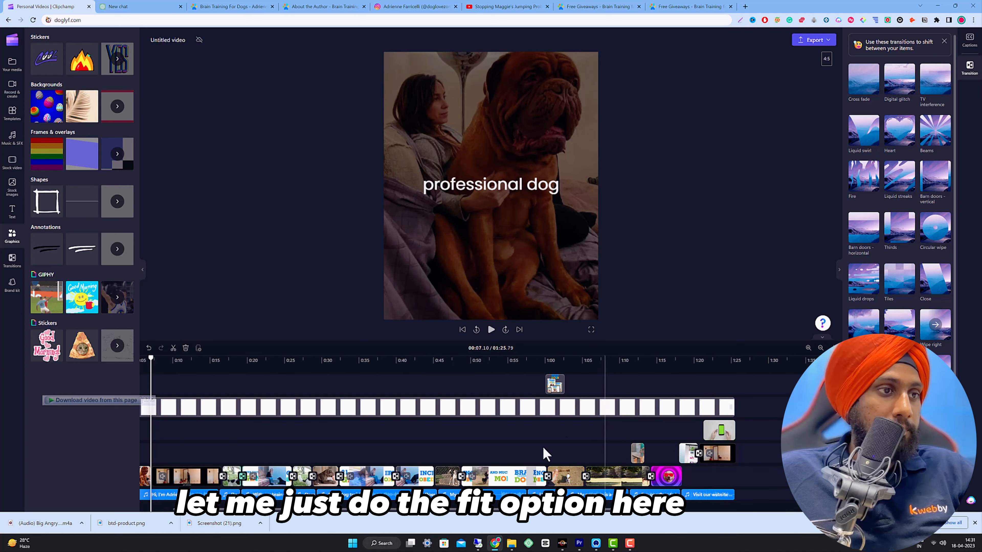
pyautogui.click(528, 437)
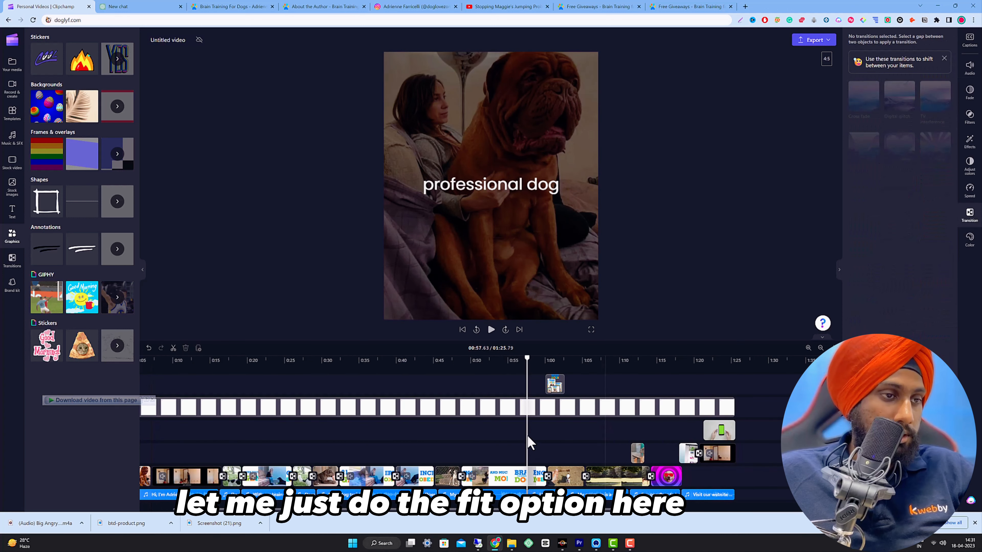
pyautogui.hotkey('shift', 'z')
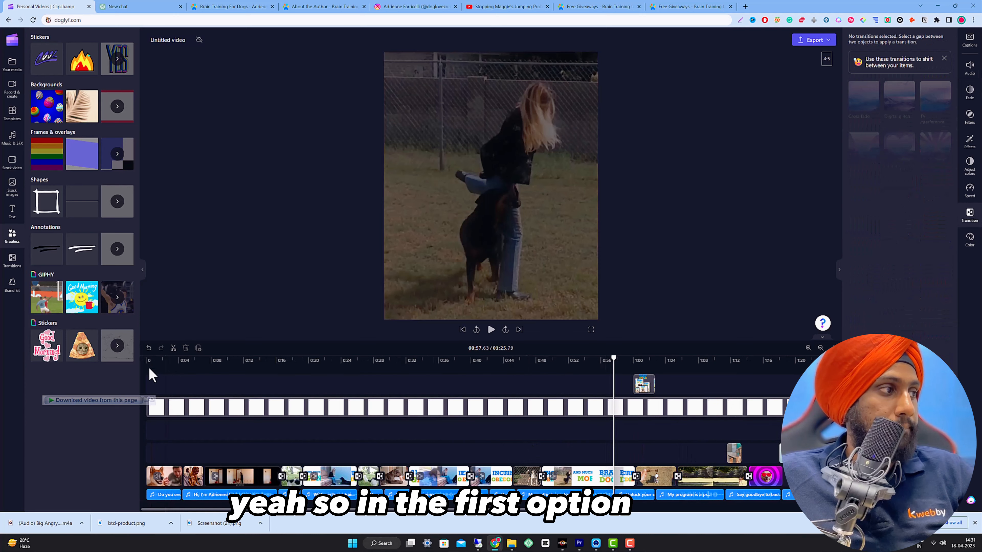
pyautogui.moveTo(150, 362); pyautogui.dragTo(159, 364)
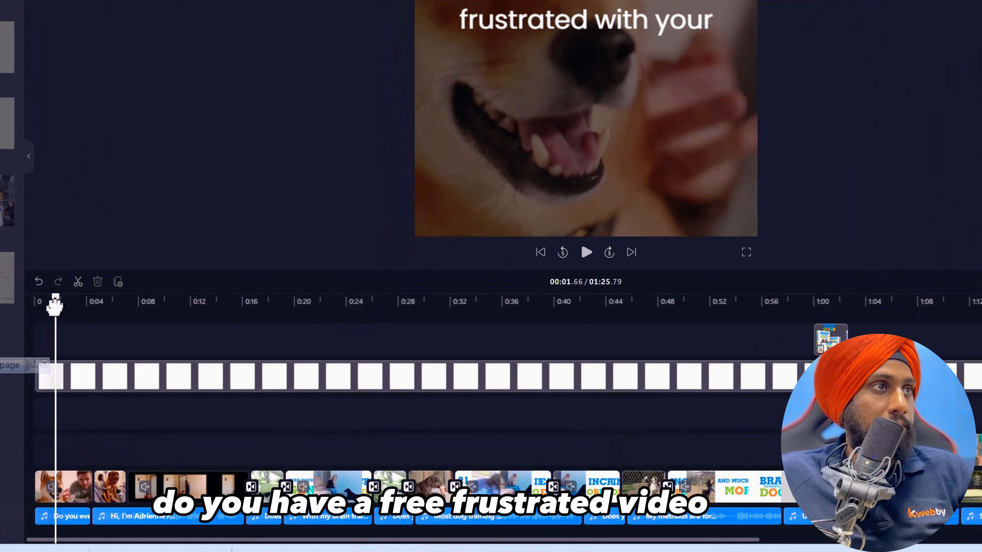
pyautogui.moveTo(55, 306); pyautogui.dragTo(72, 308)
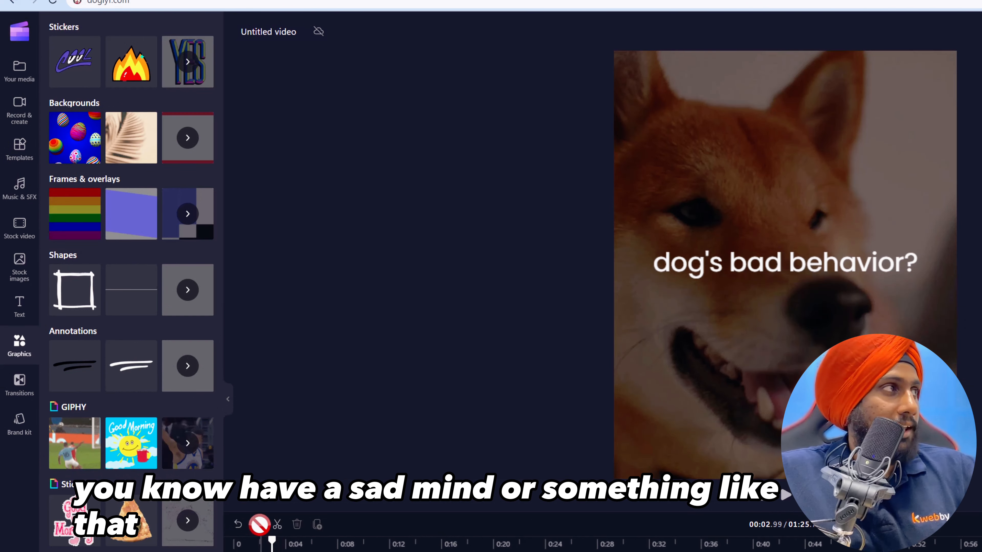
# Step: Browse the sticker categories for a sad graphic that suits the "dog's bad behavior?" caption
pyautogui.click(188, 61)
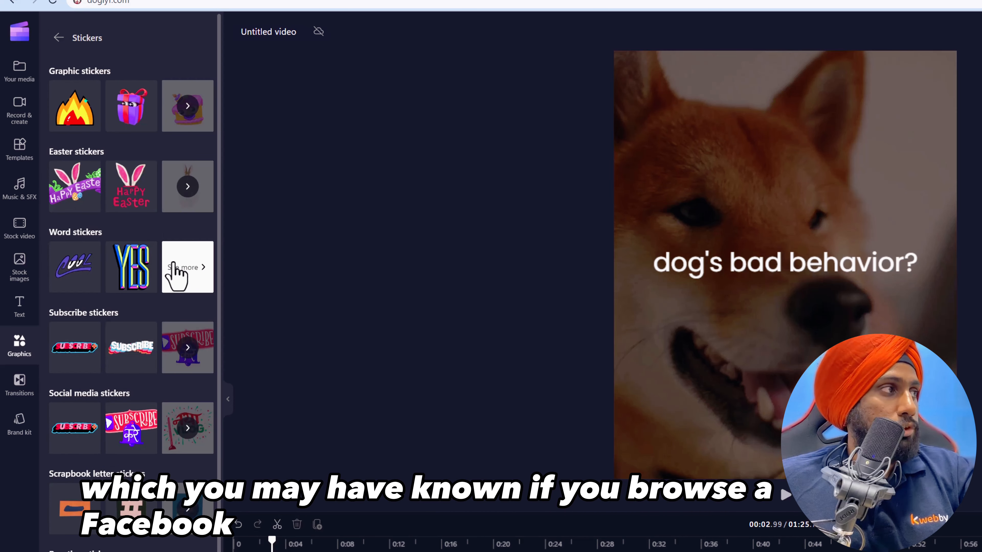
pyautogui.scroll(-3, 173, 270)
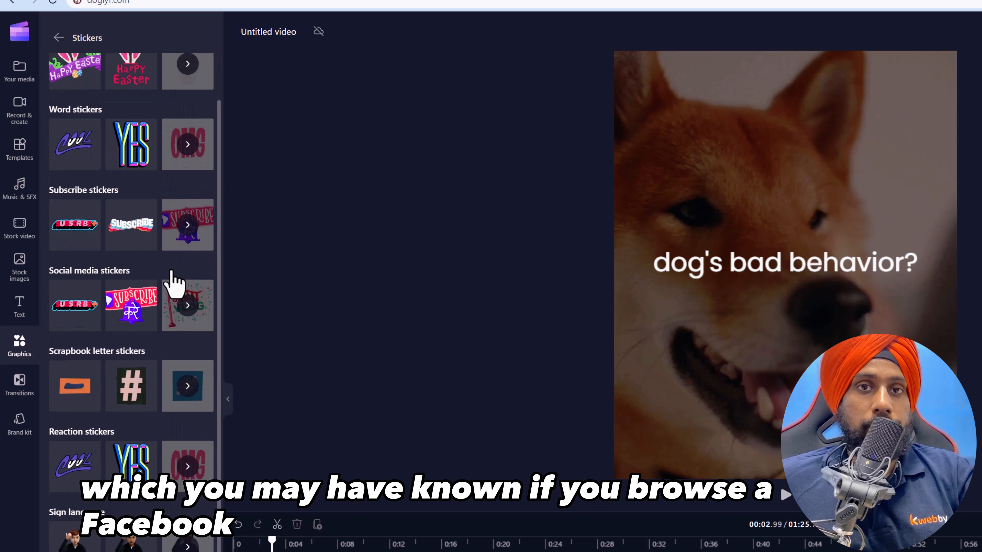
pyautogui.scroll(-5, 175, 281)
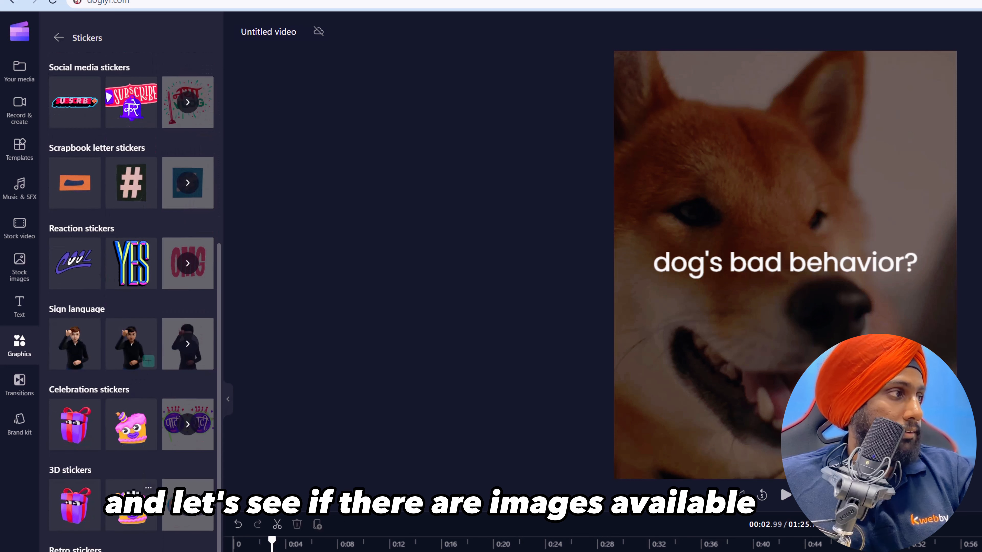
pyautogui.scroll(8, 132, 271)
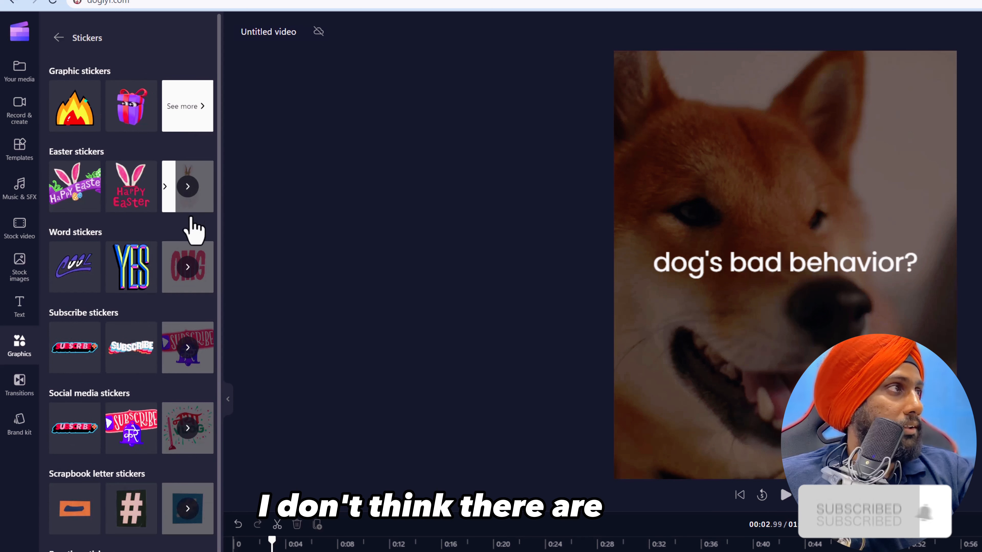
pyautogui.scroll(-8, 178, 467)
pyautogui.click(59, 38)
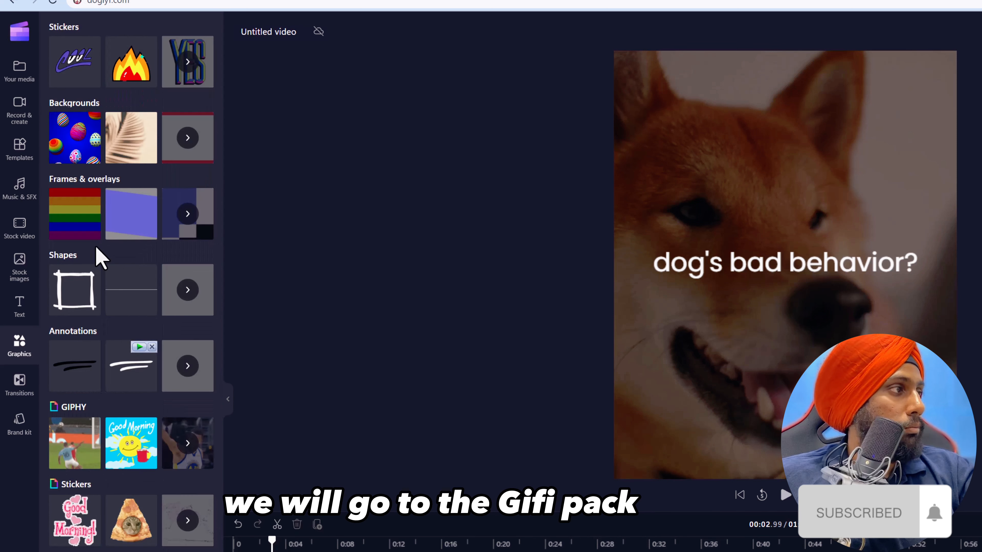
# Step: Search GIPHY for "sad", place the Sad Tears SpongeBob GIF on a separate track around the "dog's bad behavior?" caption, and preview it
pyautogui.click(190, 459)
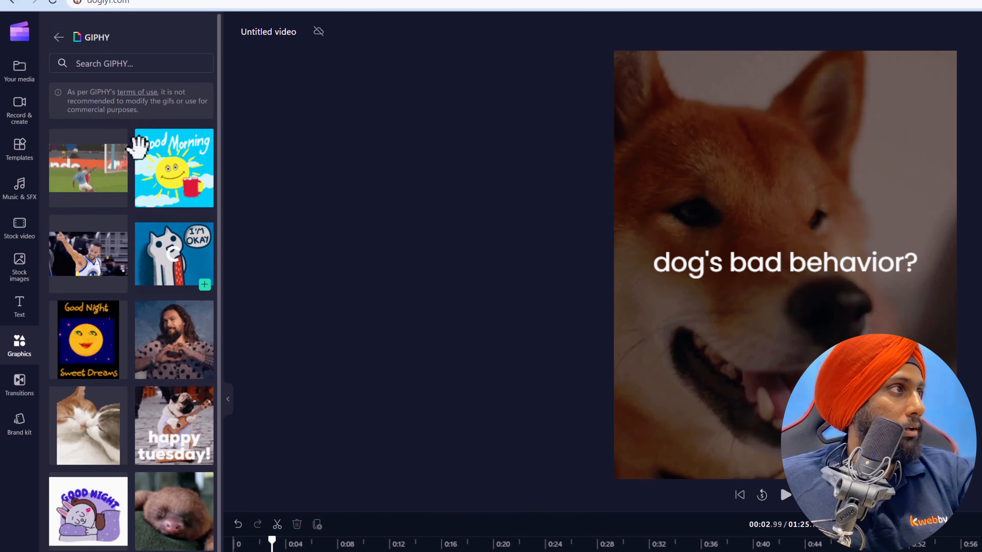
pyautogui.click(140, 62)
pyautogui.write('sad')
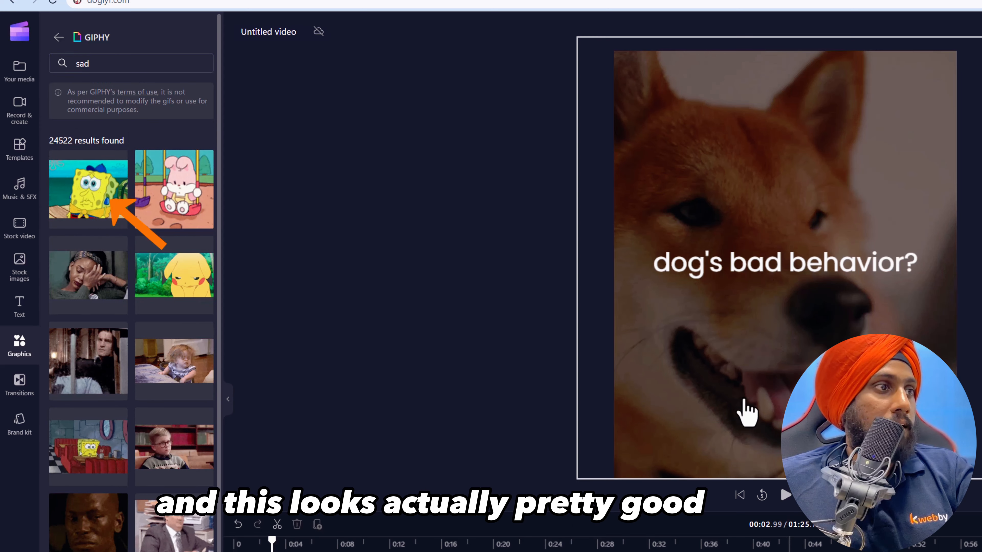
pyautogui.moveTo(88, 190); pyautogui.dragTo(266, 551)
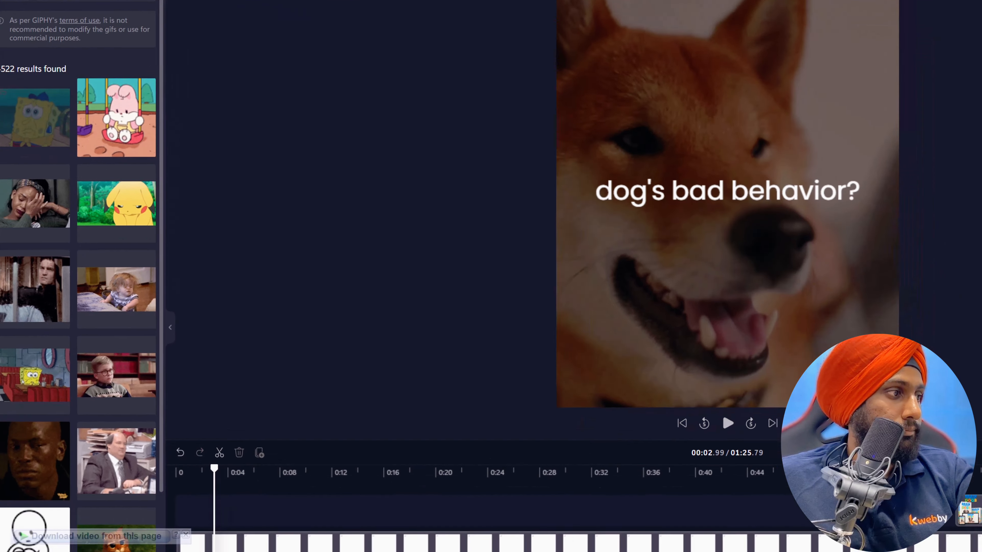
pyautogui.moveTo(89, 458); pyautogui.dragTo(215, 445)
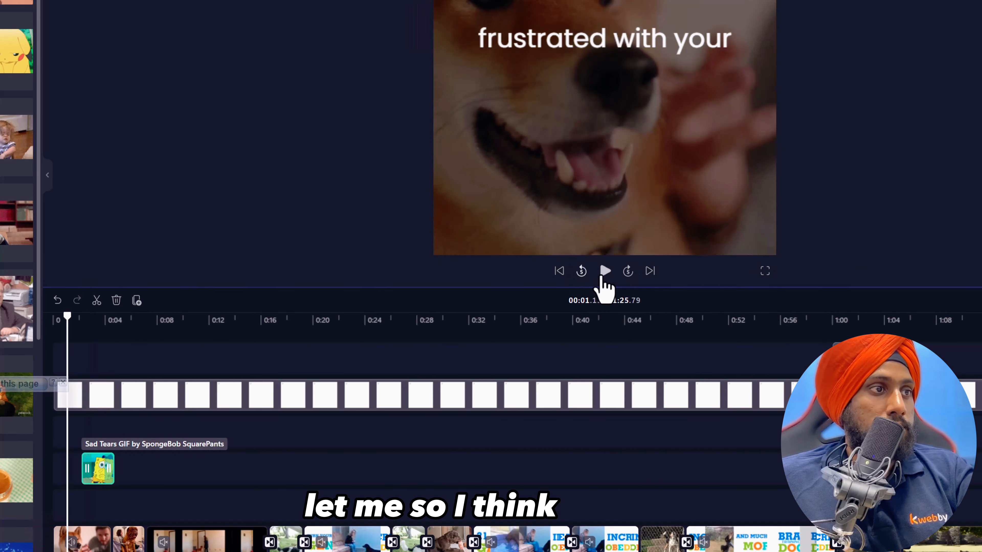
pyautogui.click(604, 273)
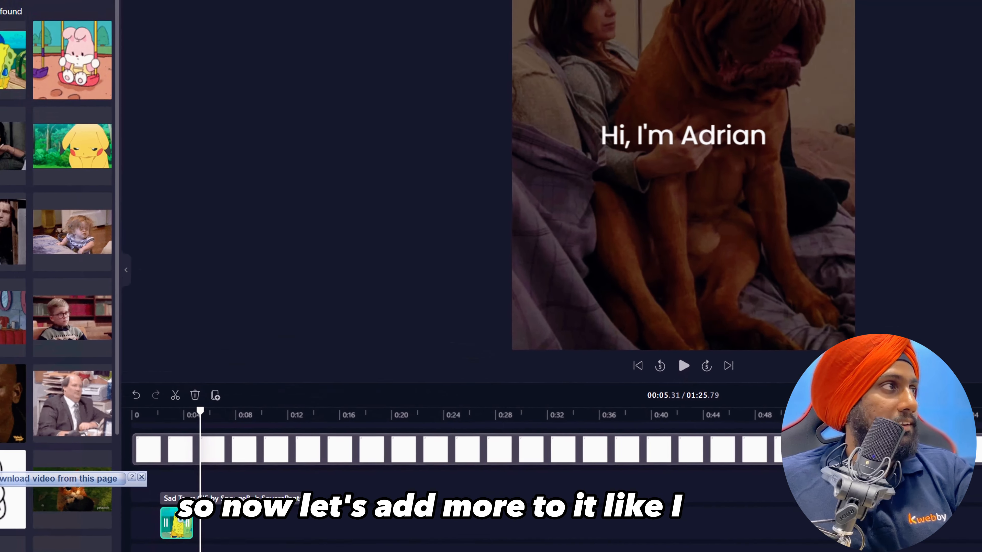
# Step: Search GIPHY for "hi" and place the Dogs Wave Hi GIF by MOODMAN on a separate track at the introduction caption near 0:05
pyautogui.doubleClick(127, 62)
pyautogui.press('Return')
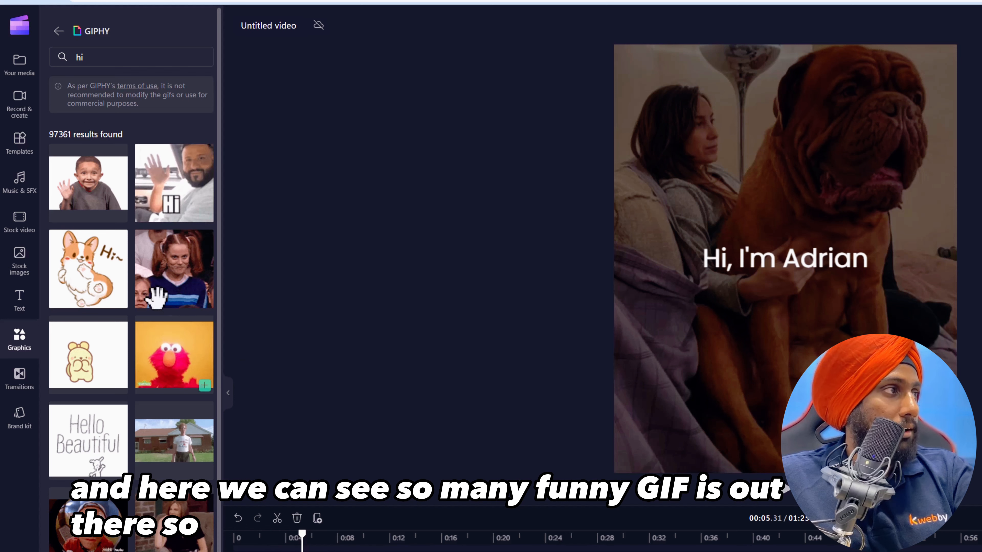
pyautogui.scroll(-6, 92, 438)
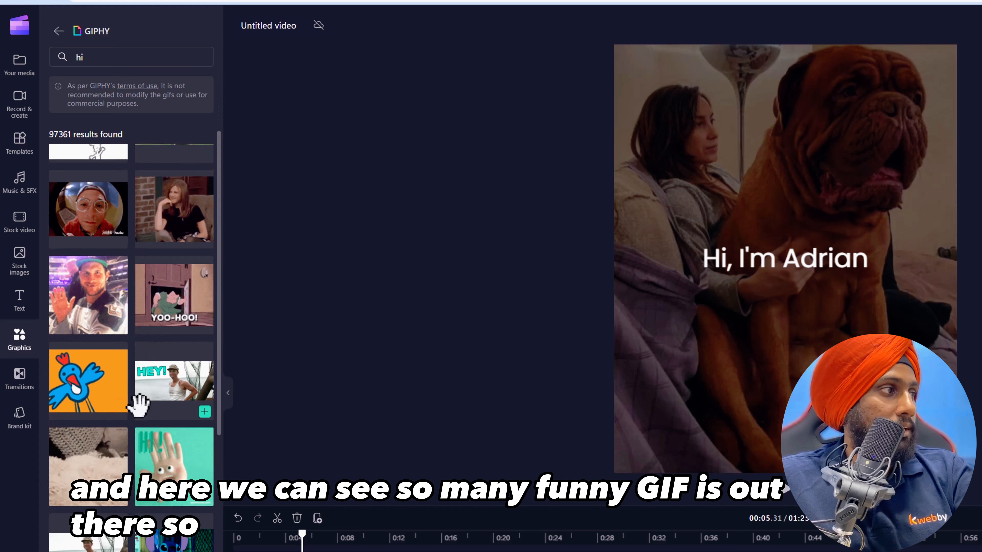
pyautogui.scroll(-2, 136, 402)
pyautogui.scroll(-4, 136, 401)
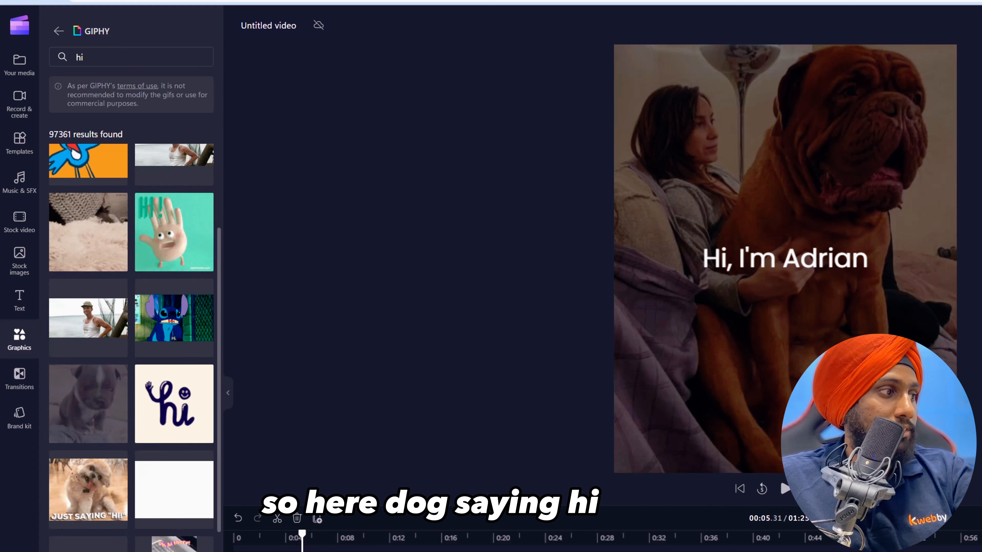
pyautogui.moveTo(88, 404); pyautogui.dragTo(168, 535)
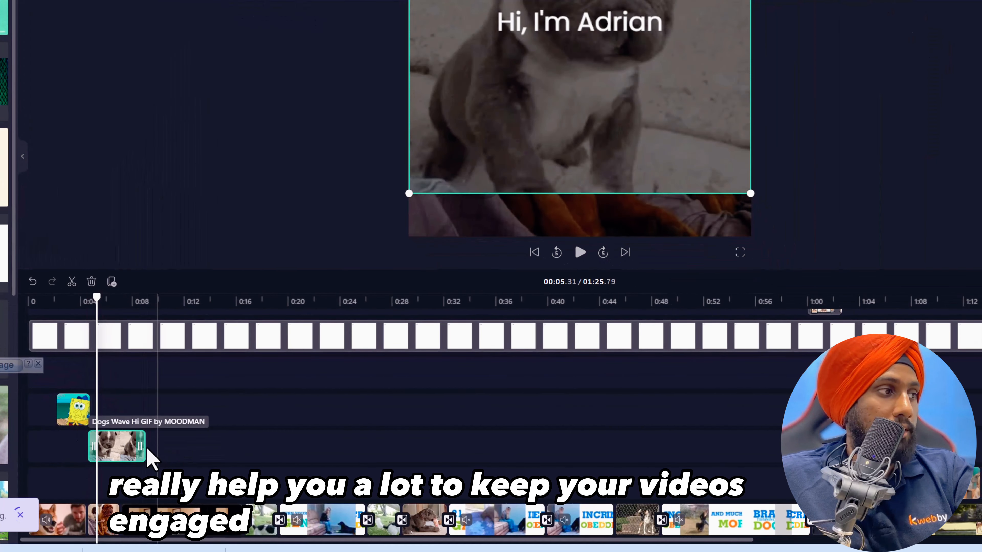
# Step: Trim the Dogs Wave Hi GIF to end at about 0:06, shrink it, centre it below the introduction caption, and preview it
pyautogui.moveTo(118, 445); pyautogui.dragTo(105, 451)
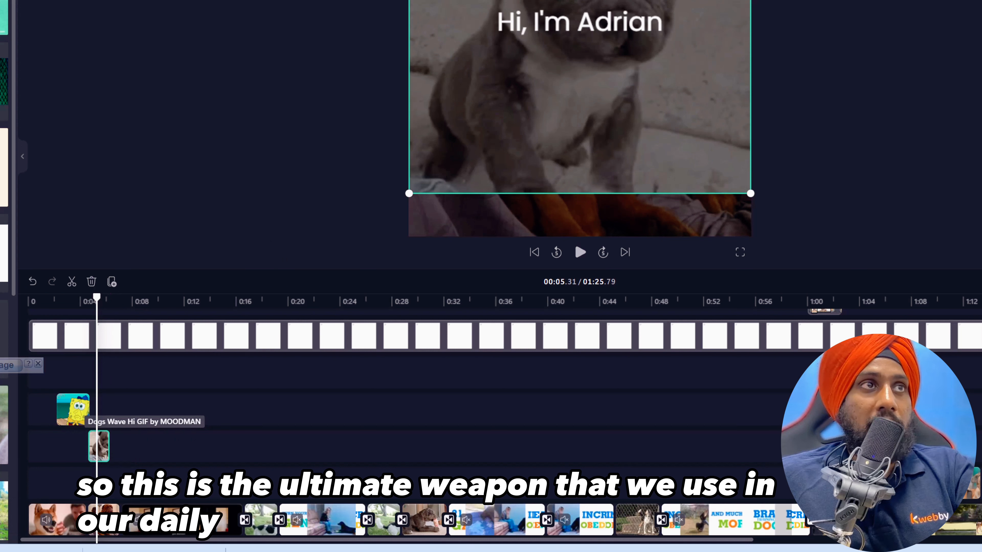
pyautogui.moveTo(751, 0); pyautogui.dragTo(459, 116)
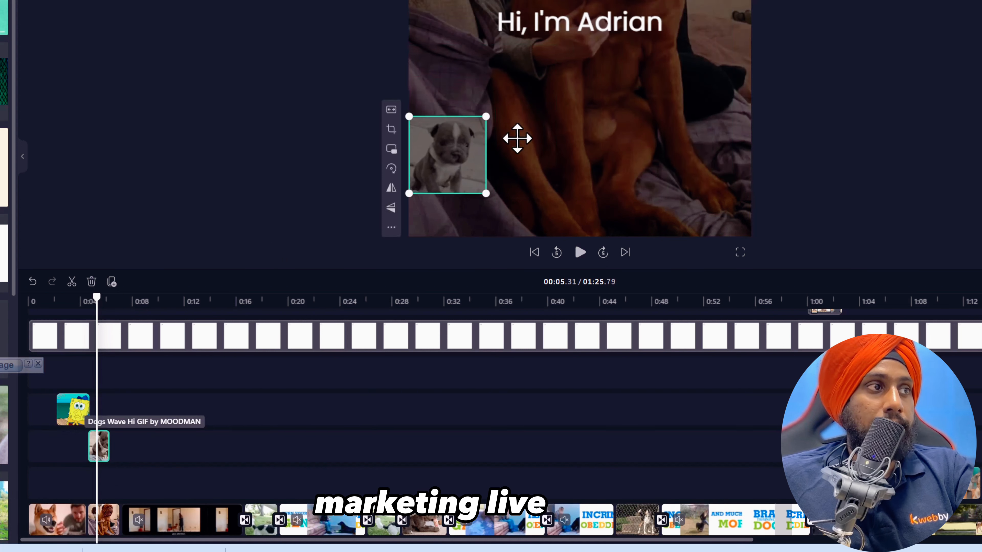
pyautogui.moveTo(517, 138); pyautogui.dragTo(650, 73)
pyautogui.click(580, 252)
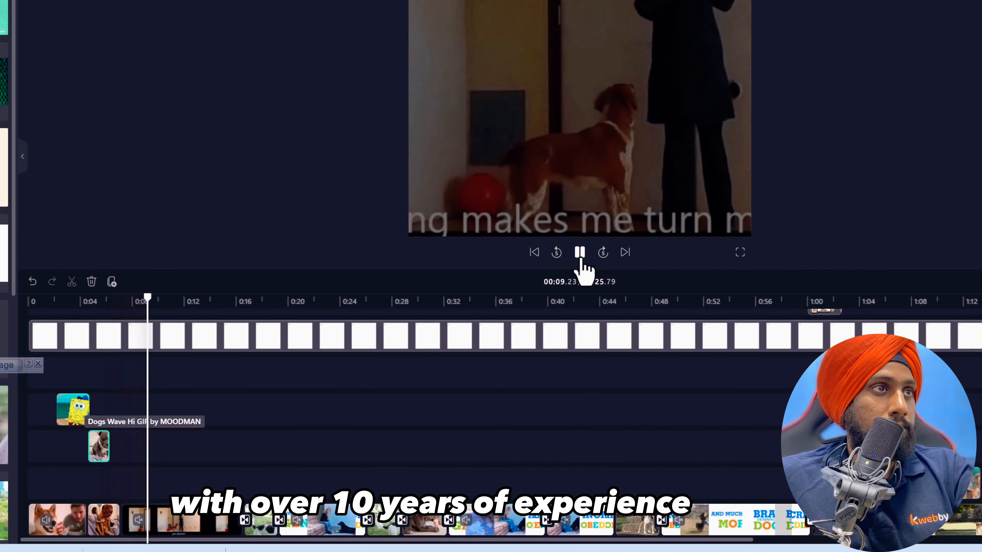
pyautogui.click(580, 255)
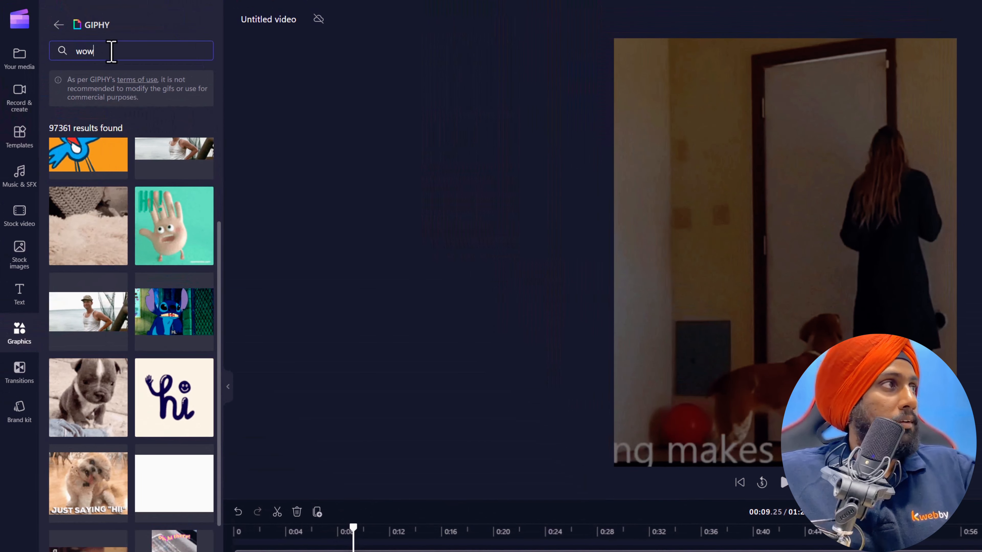
# Step: Search GIPHY for "wow", add the Season 4 Wow GIF by The Office at about 0:08, and place it small below the "years of experience." caption
pyautogui.write('wow')
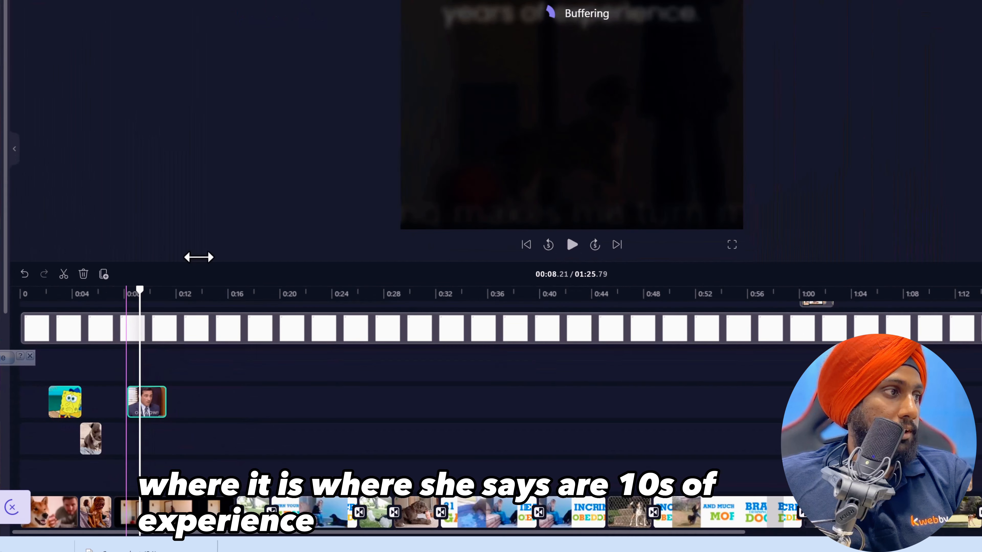
pyautogui.moveTo(716, 0); pyautogui.dragTo(485, 67)
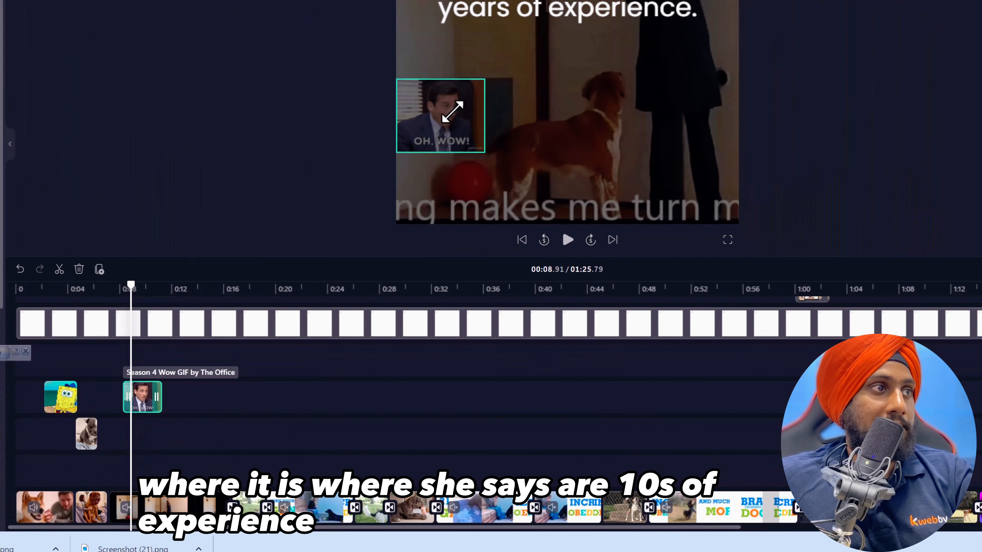
pyautogui.moveTo(453, 112); pyautogui.dragTo(572, 78)
pyautogui.moveTo(603, 118); pyautogui.dragTo(621, 134)
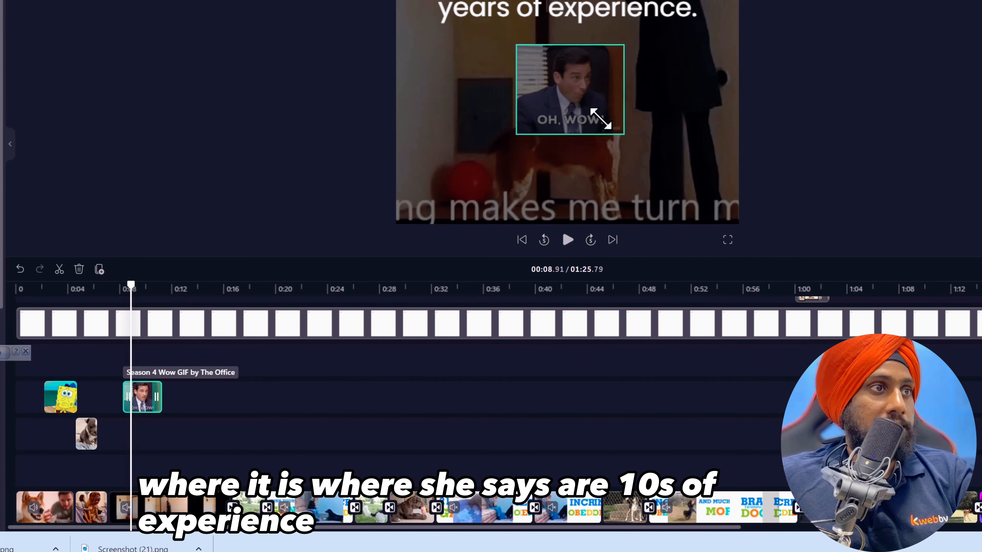
pyautogui.click(567, 240)
pyautogui.click(567, 241)
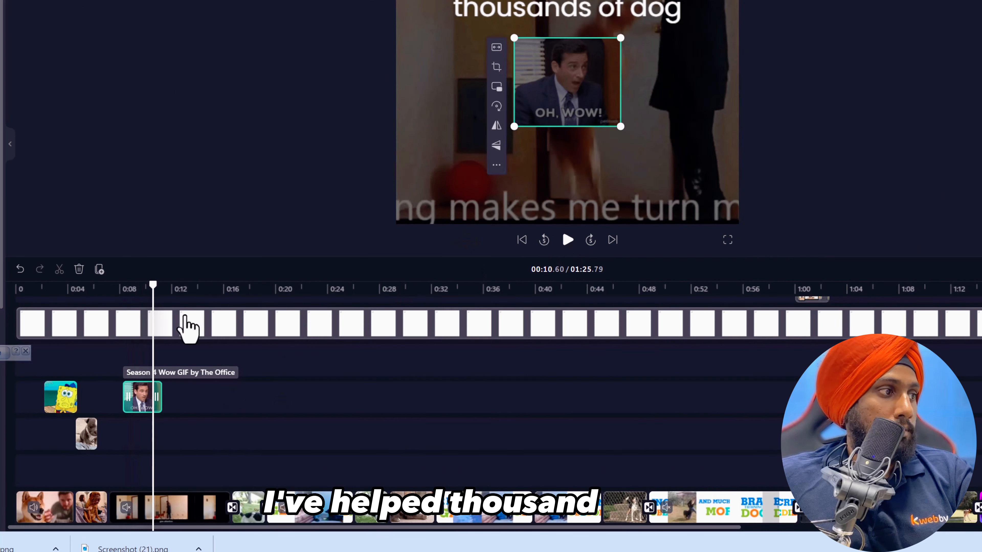
# Step: Trim the Season 4 Wow GIF to end at about 0:10 and preview the video up to the "up on people?" caption
pyautogui.moveTo(153, 286)
pyautogui.mouseDown()
pyautogui.moveTo(124, 286)
pyautogui.moveTo(143, 291)
pyautogui.mouseUp()
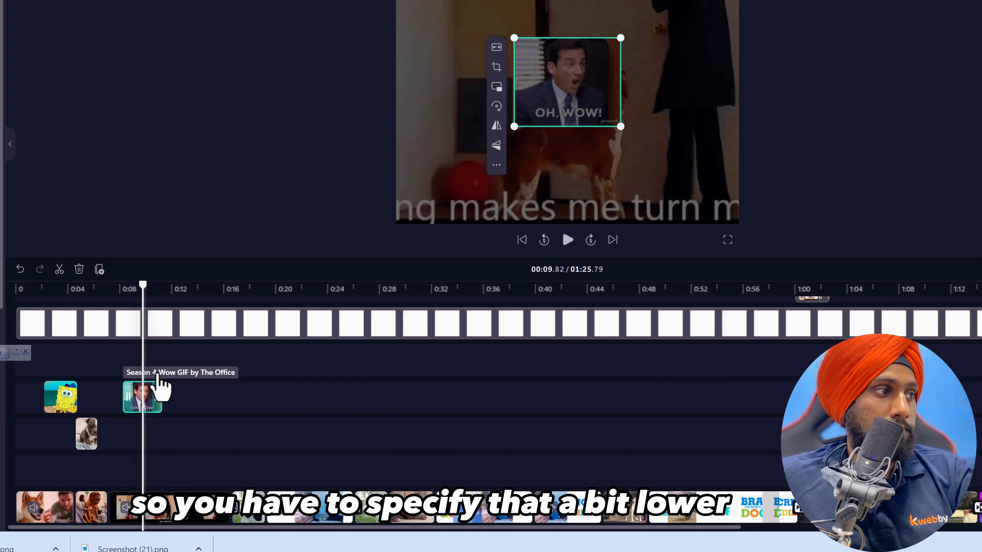
pyautogui.moveTo(148, 398); pyautogui.dragTo(144, 397)
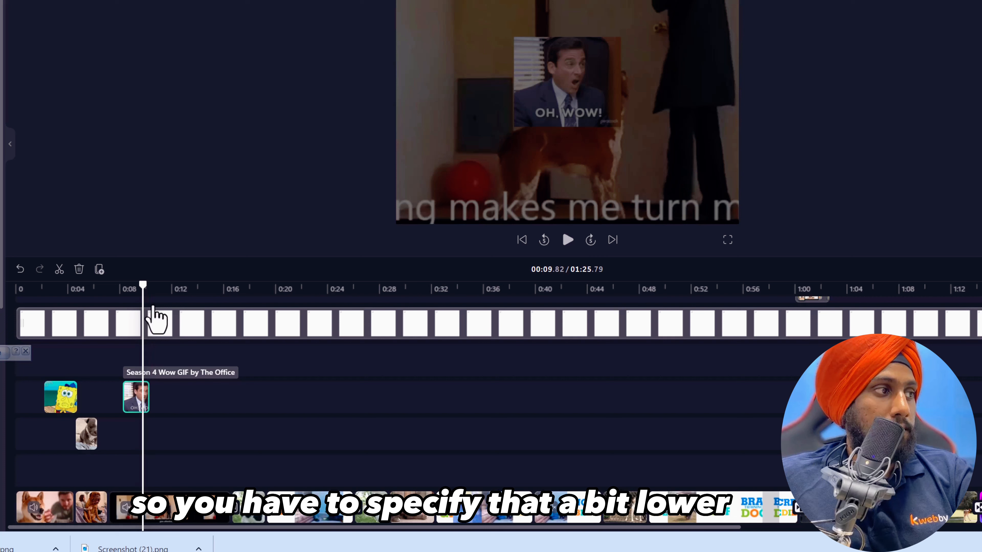
pyautogui.moveTo(143, 287); pyautogui.dragTo(115, 292)
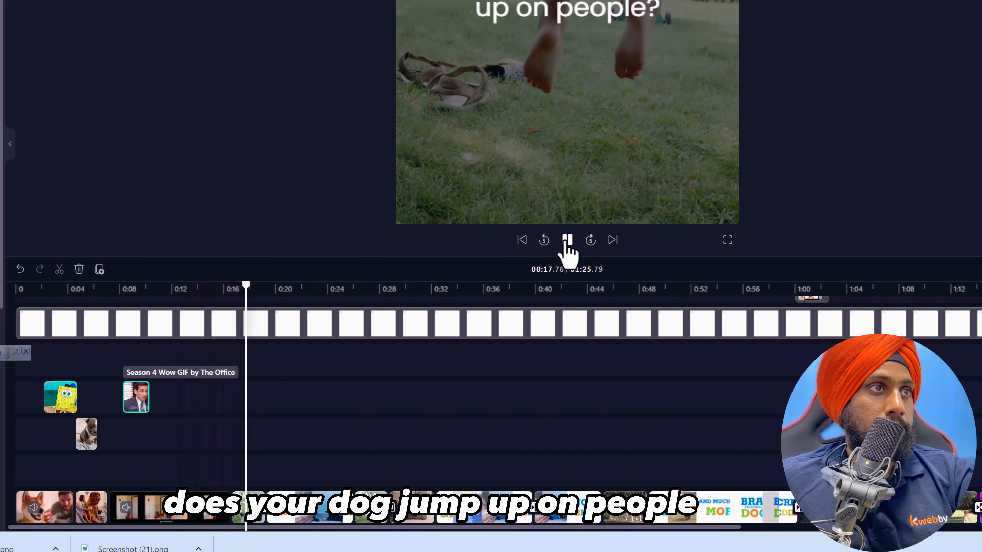
pyautogui.click(566, 240)
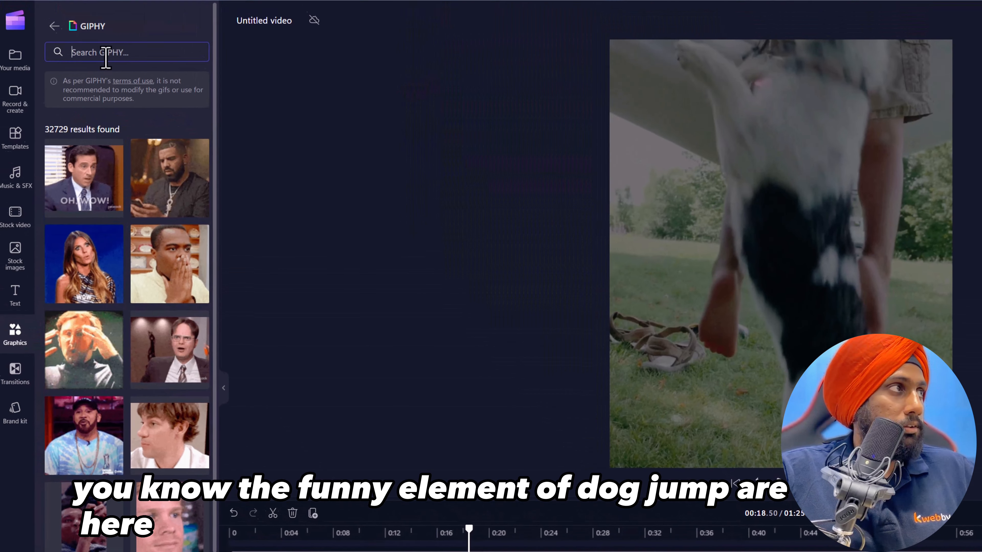
# Step: Search GIPHY for "dog jump" and preview the video from about 0:18 to the "things he shouldn't?" caption
pyautogui.click(110, 62)
pyautogui.write('dog')
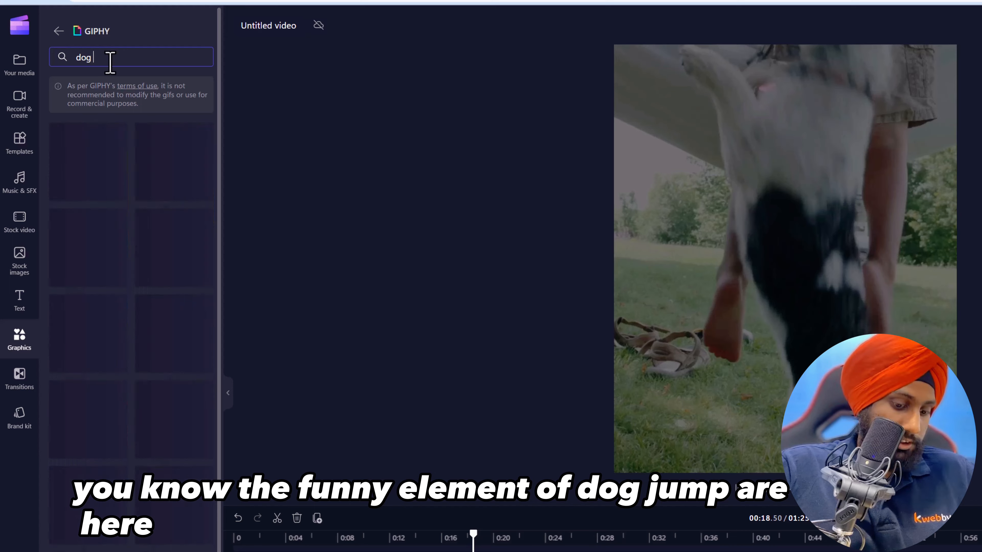
pyautogui.write(' jump')
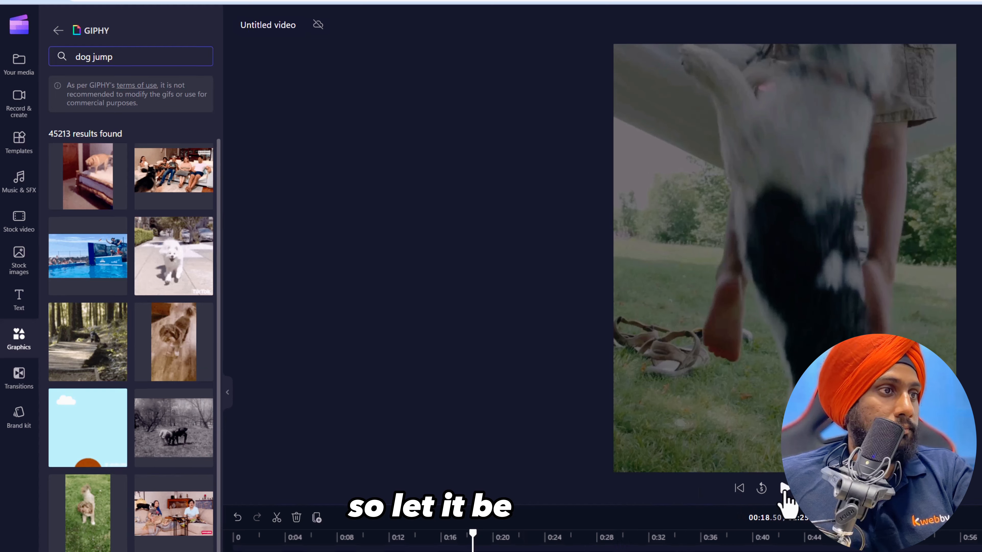
pyautogui.click(785, 490)
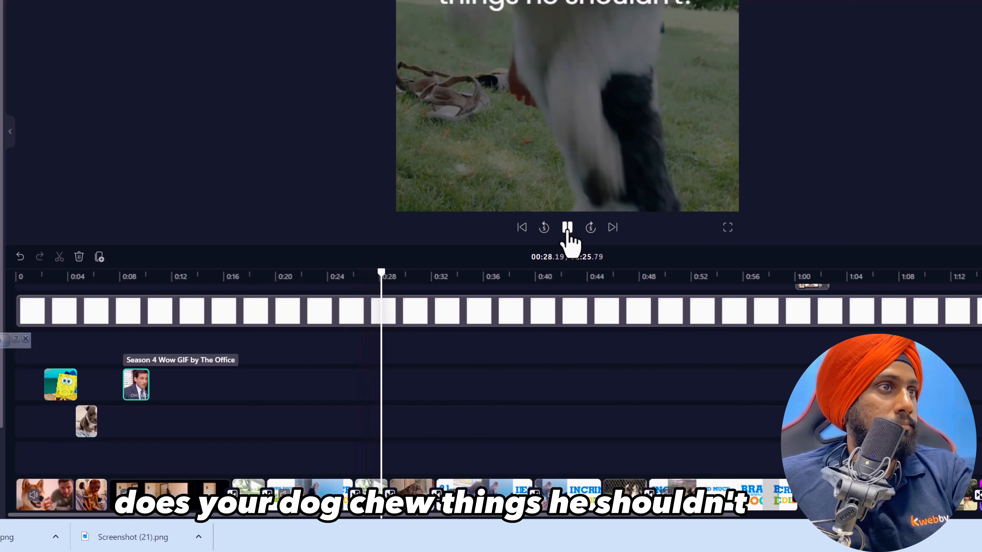
pyautogui.click(568, 228)
# Step: Delete the misplaced dog-and-hammock clip at about 0:26 from the main track, close the gap, and preview the section
pyautogui.scroll(-1, 384, 438)
pyautogui.click(372, 462)
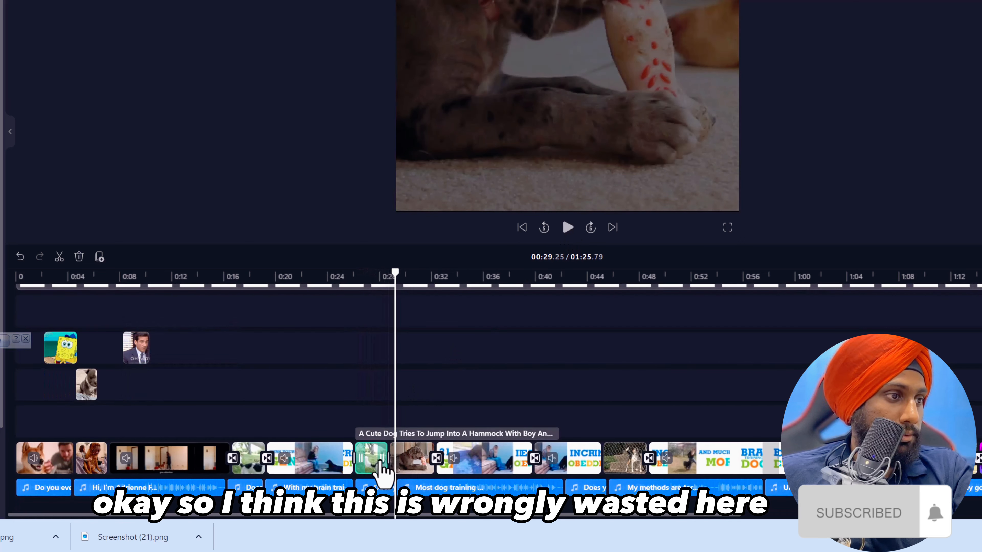
pyautogui.rightClick(368, 464)
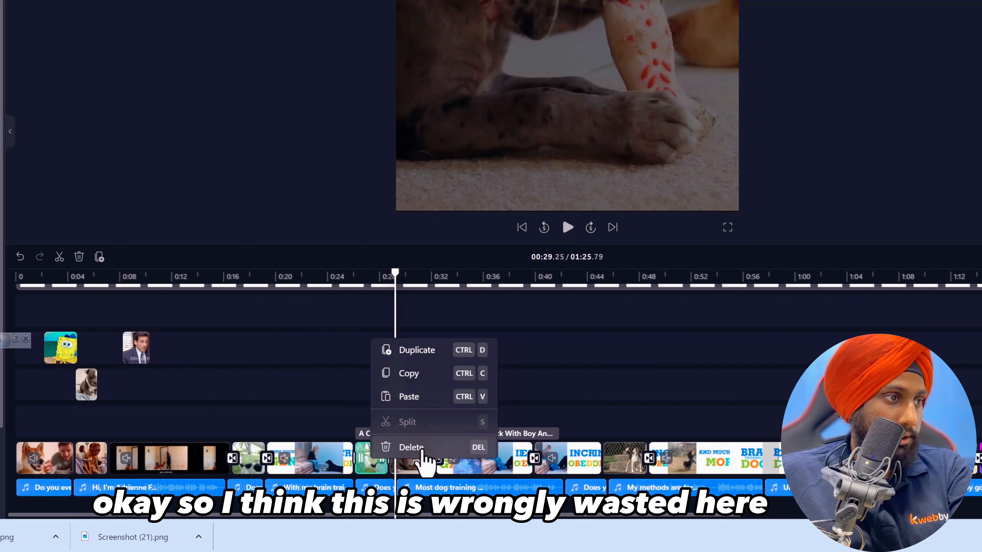
pyautogui.press('Delete')
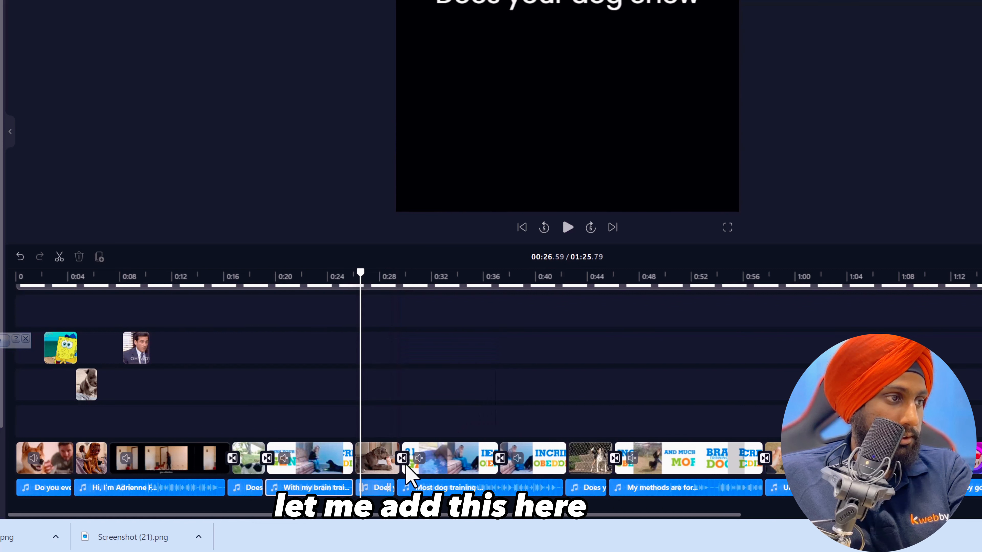
pyautogui.click(567, 228)
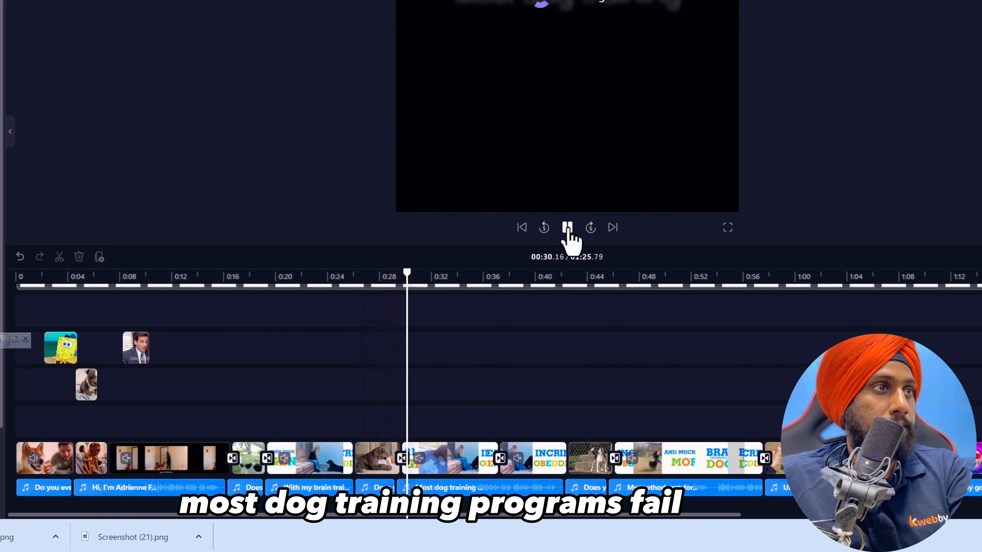
pyautogui.click(567, 228)
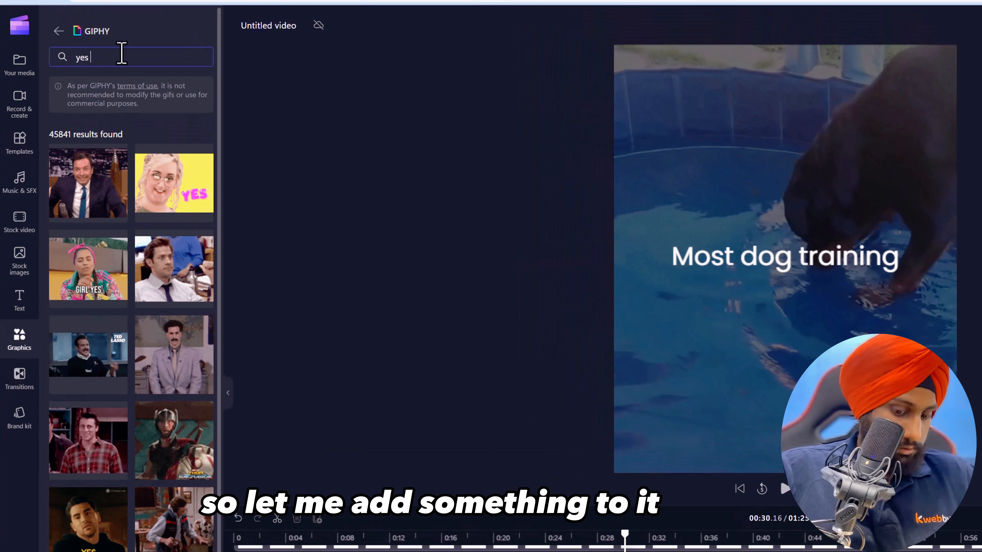
# Step: Search GIPHY for "yes dog" and place the Yes It Is GIF on its own track at about 0:17, small below the "Does your dog jump" caption
pyautogui.write('dog')
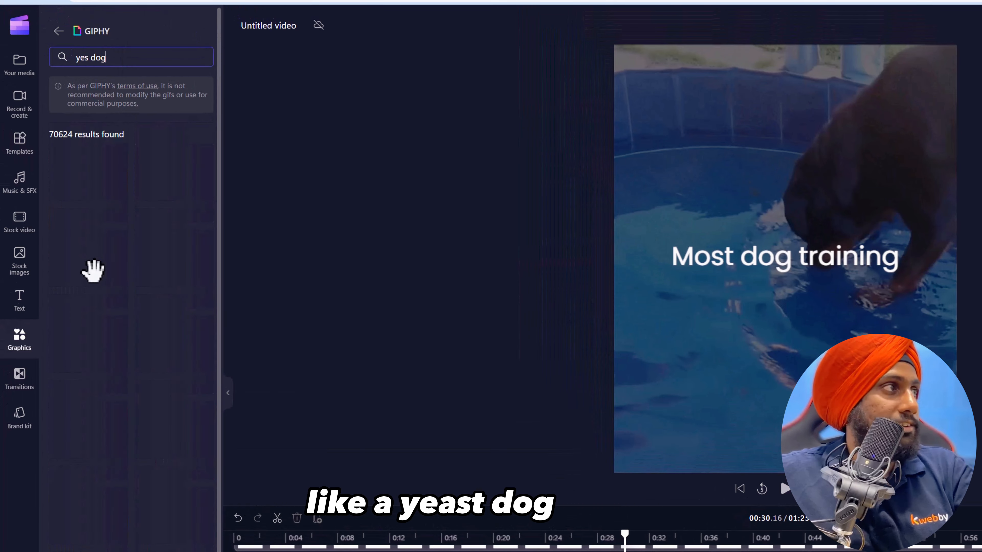
pyautogui.click(465, 539)
pyautogui.moveTo(462, 538); pyautogui.dragTo(459, 538)
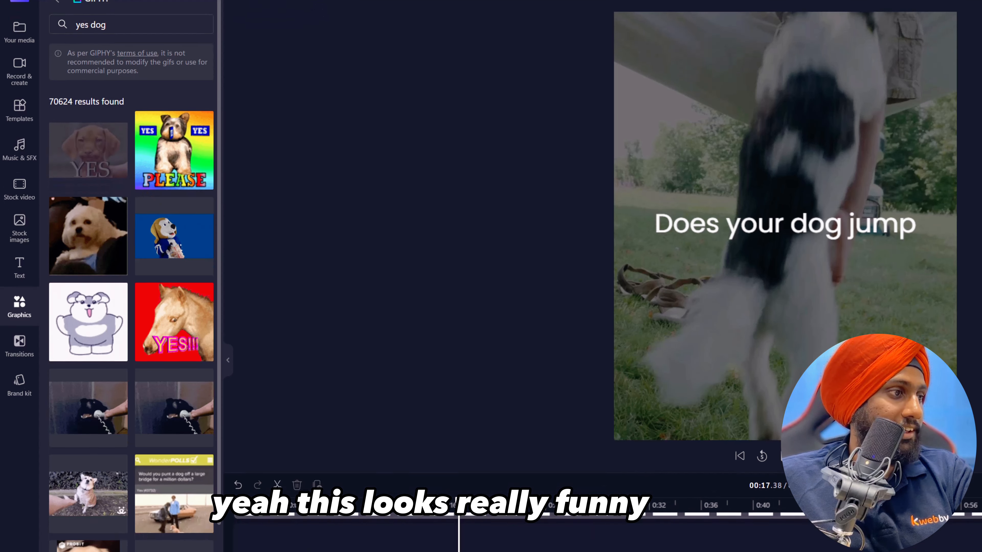
pyautogui.moveTo(88, 150); pyautogui.dragTo(450, 458)
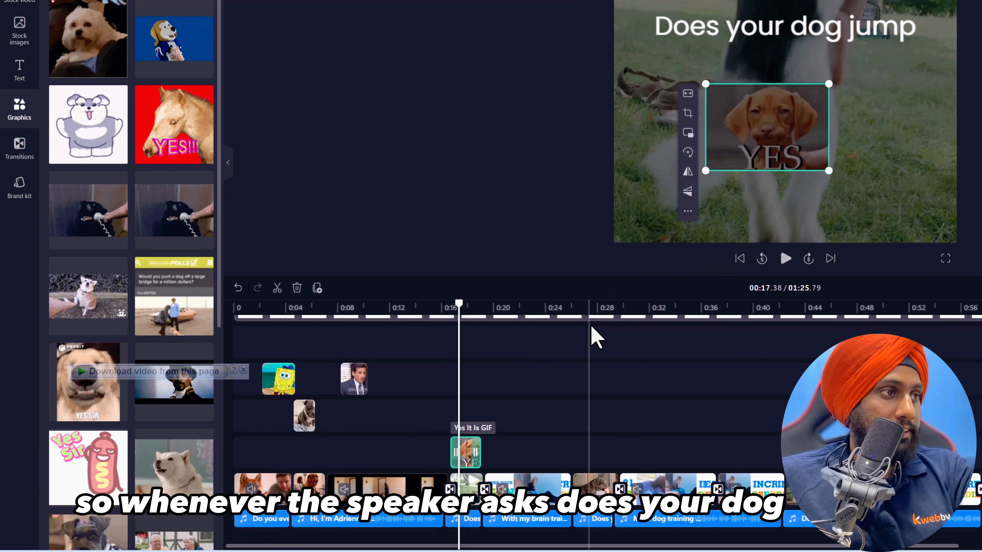
# Step: Browse the "yes dog" results and add the Happy Golden Retriever GIF by ProBit Global at about 0:27, small below the "things he shouldn't?" caption
pyautogui.click(592, 306)
pyautogui.moveTo(592, 306); pyautogui.dragTo(589, 306)
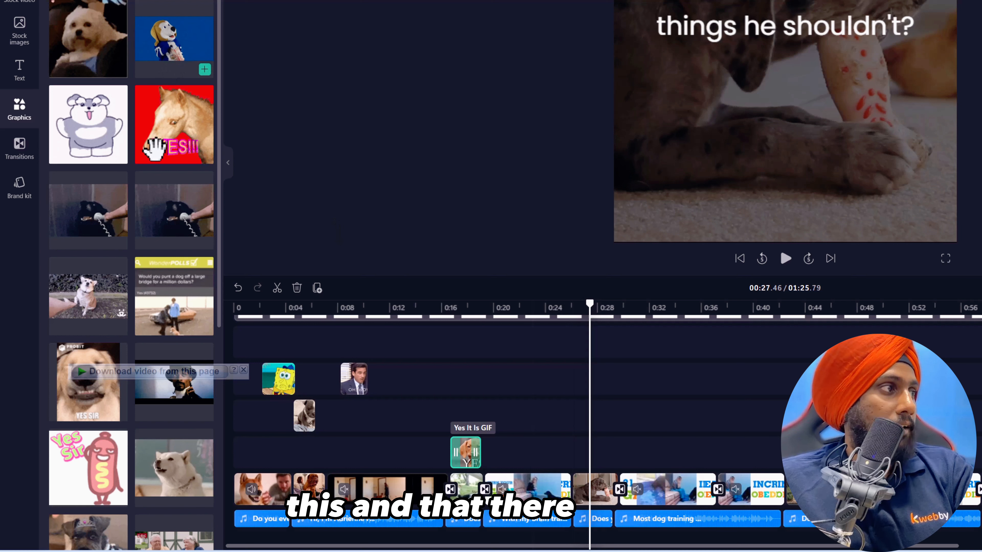
pyautogui.scroll(-2, 154, 151)
pyautogui.scroll(-2, 157, 165)
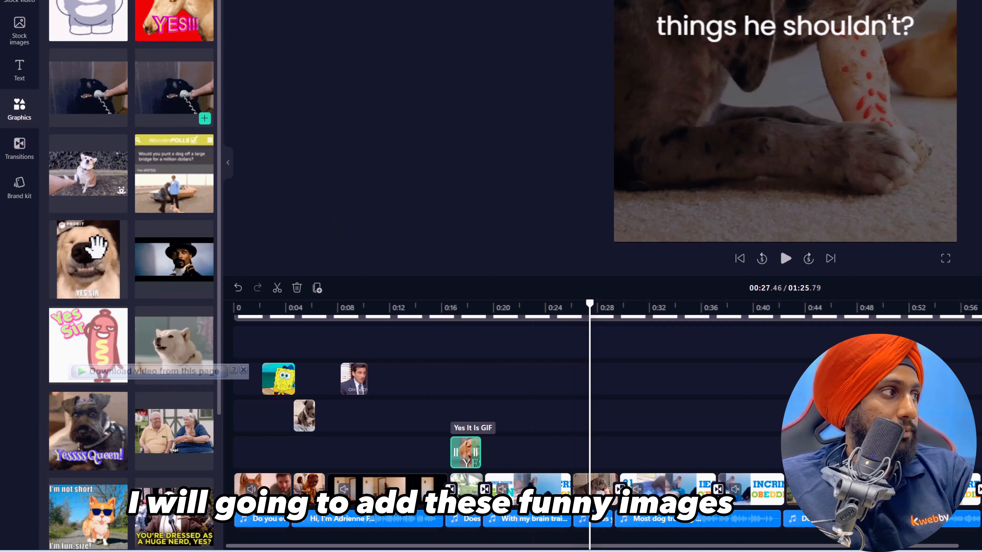
pyautogui.scroll(-6, 112, 298)
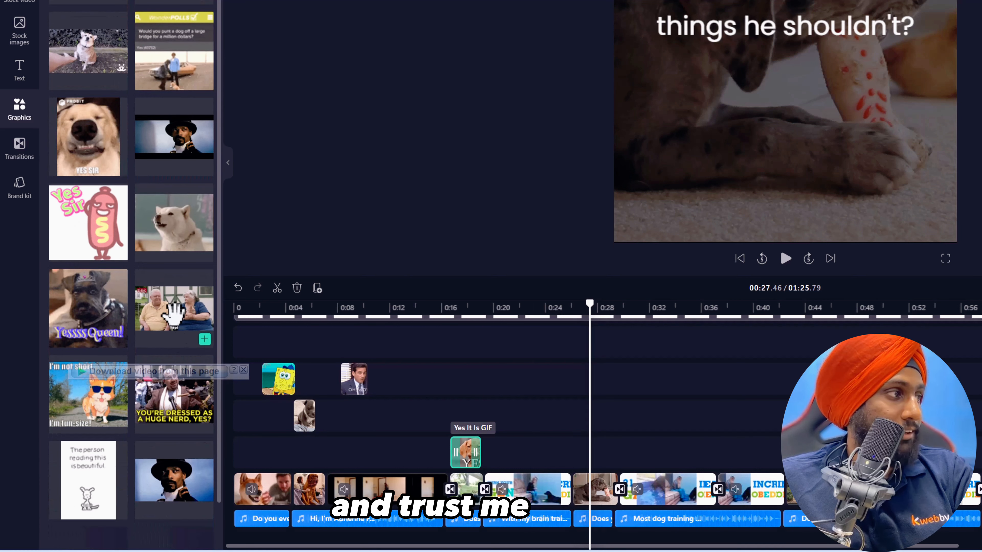
pyautogui.scroll(10, 99, 336)
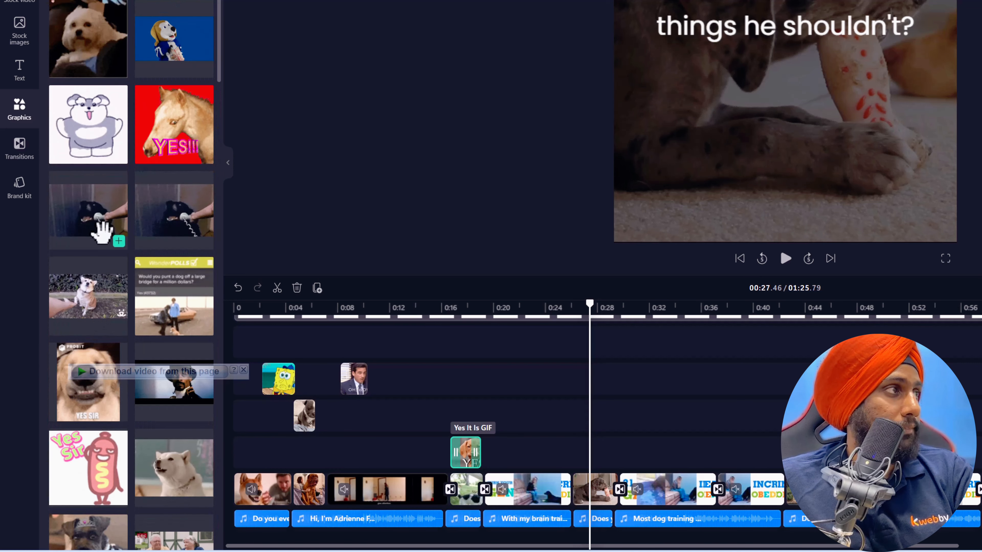
pyautogui.scroll(-2, 83, 275)
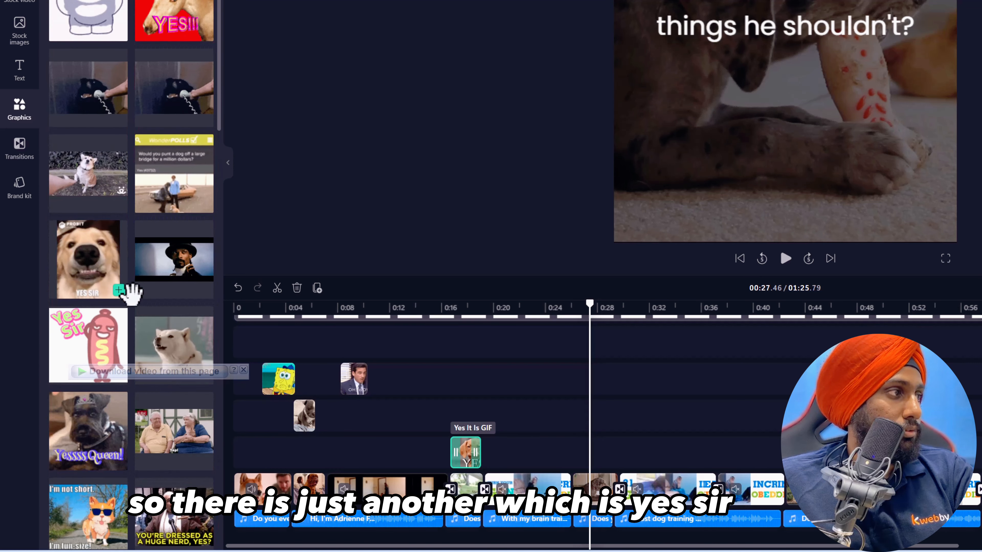
pyautogui.moveTo(131, 294); pyautogui.dragTo(619, 449)
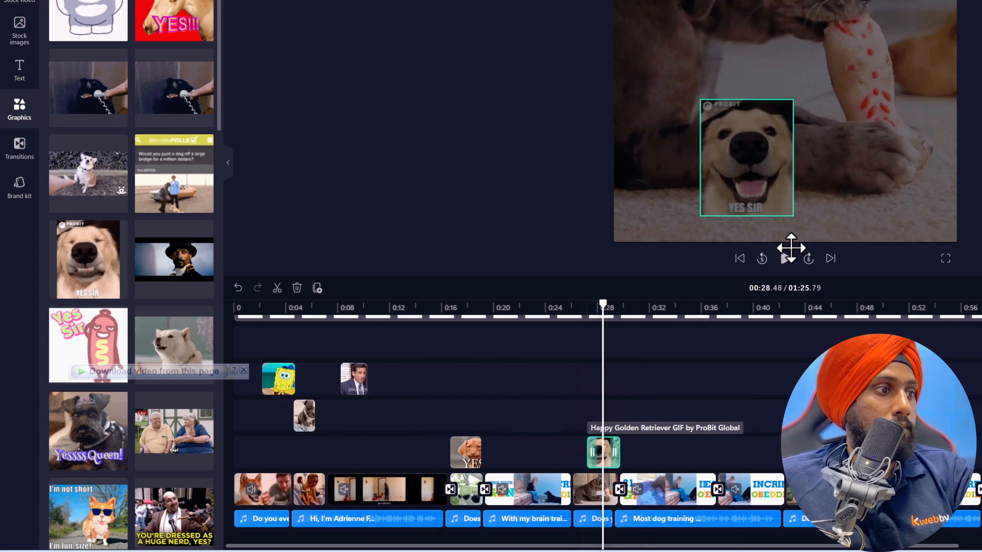
# Step: Move the Happy Golden Retriever GIF slightly earlier to start at about 0:26 and preview it into the "programs fail" caption
pyautogui.click(783, 263)
pyautogui.moveTo(590, 453); pyautogui.dragTo(593, 454)
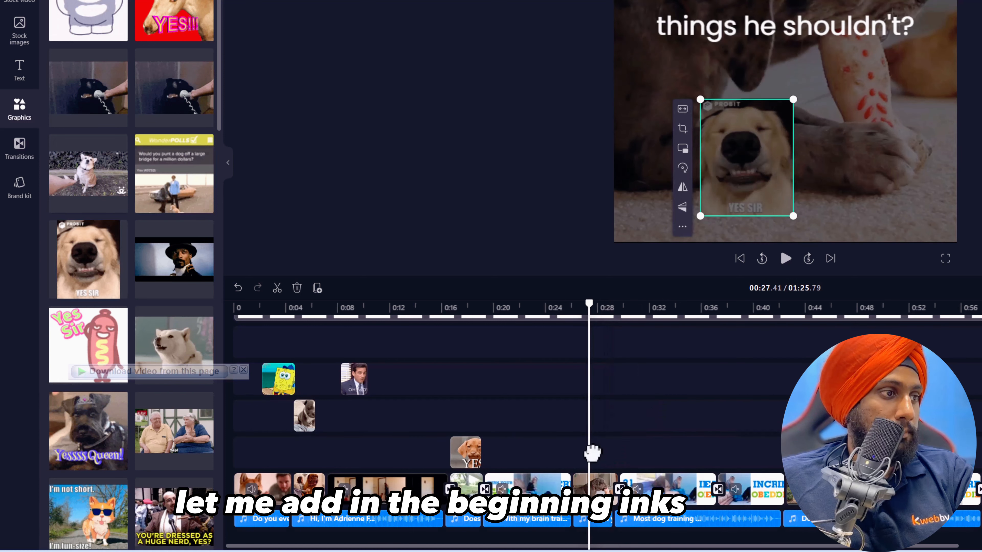
pyautogui.click(783, 263)
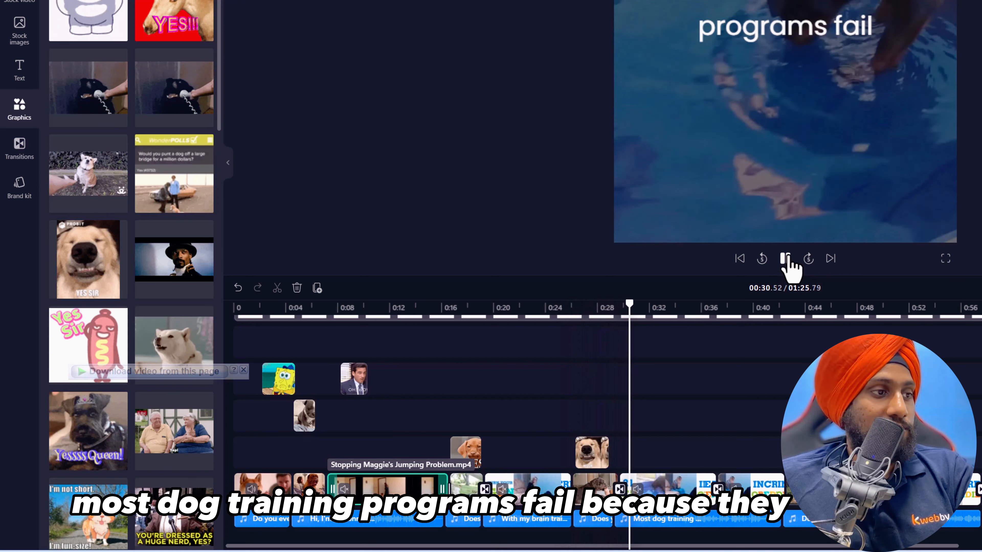
# Step: Place another Yes It Is GIF from the "yes dog" results at about 0:43, with the "uncontrollably?" caption, on the existing GIF track
pyautogui.click(787, 258)
pyautogui.click(719, 309)
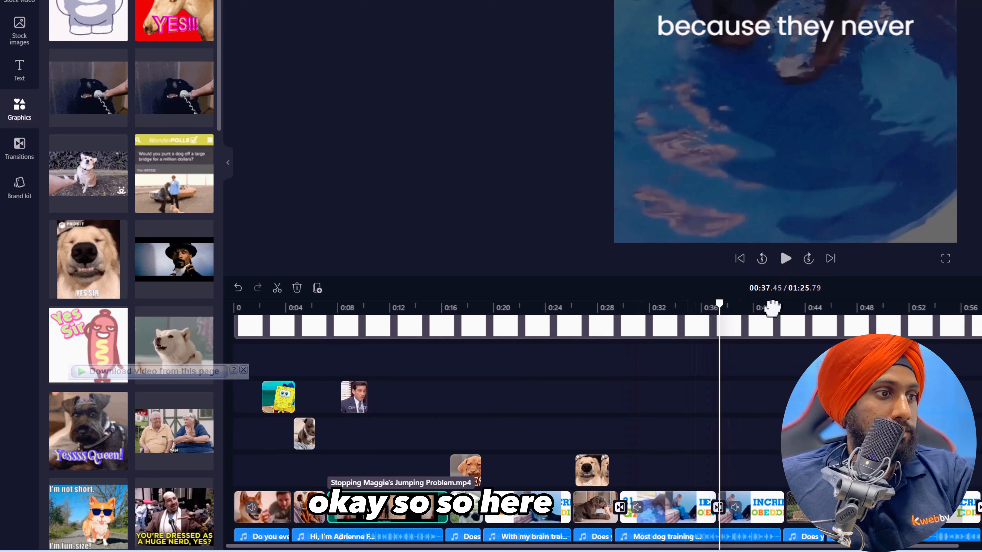
pyautogui.click(799, 309)
pyautogui.click(787, 258)
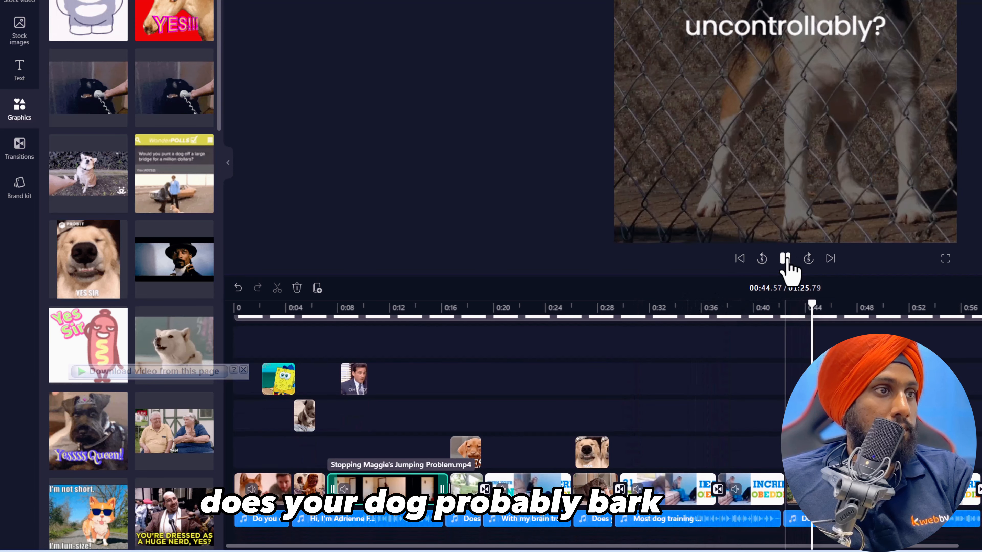
pyautogui.scroll(3, 138, 220)
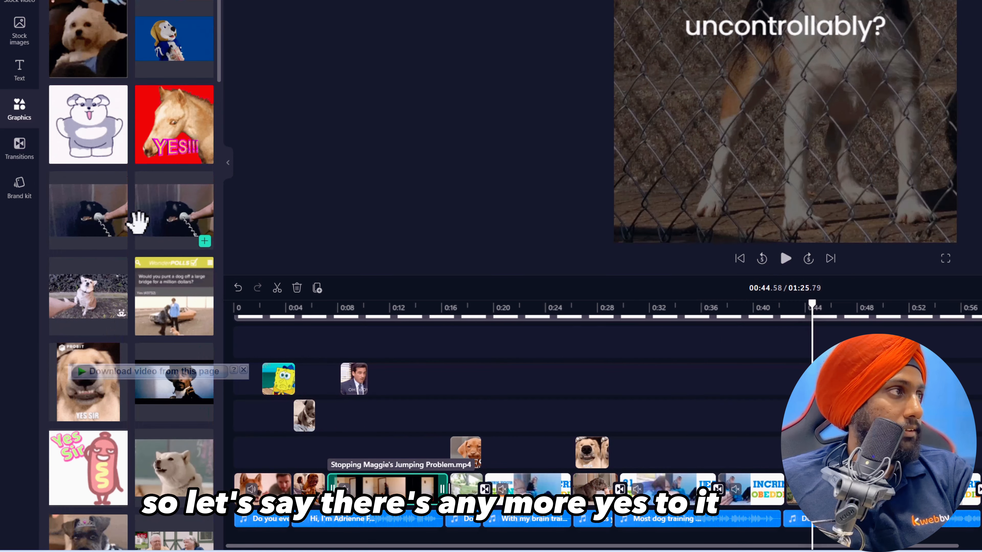
pyautogui.scroll(-6, 160, 215)
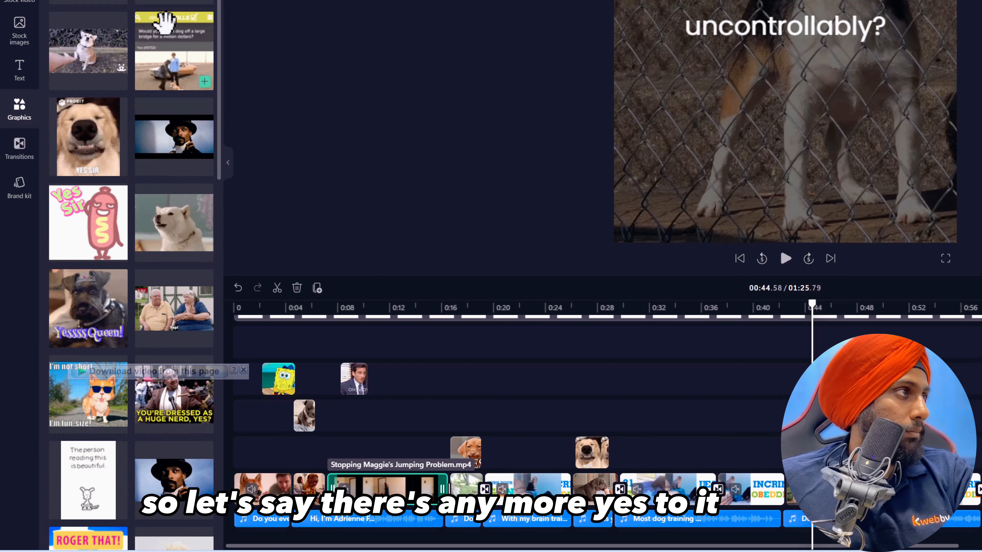
pyautogui.scroll(-5, 94, 186)
pyautogui.scroll(11, 92, 116)
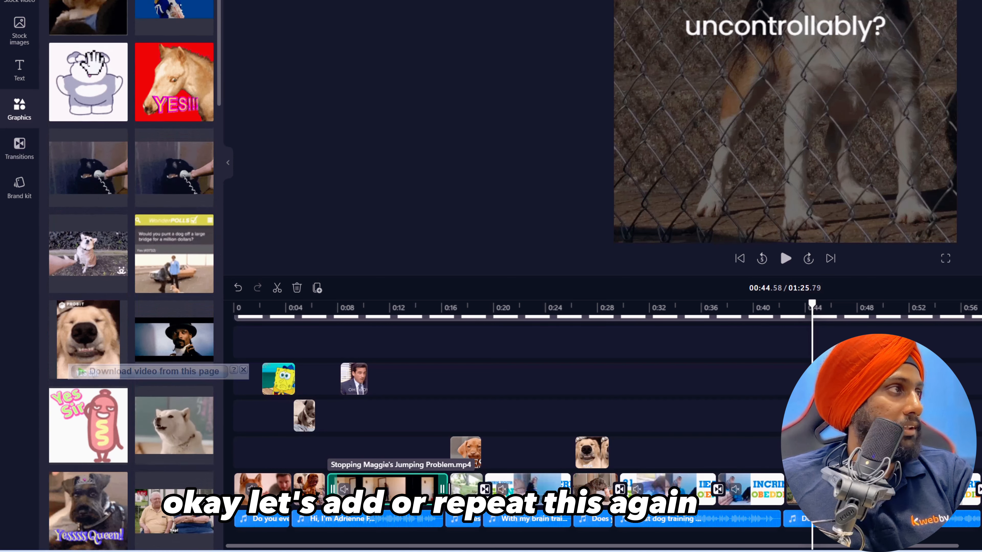
pyautogui.moveTo(88, 4); pyautogui.dragTo(795, 444)
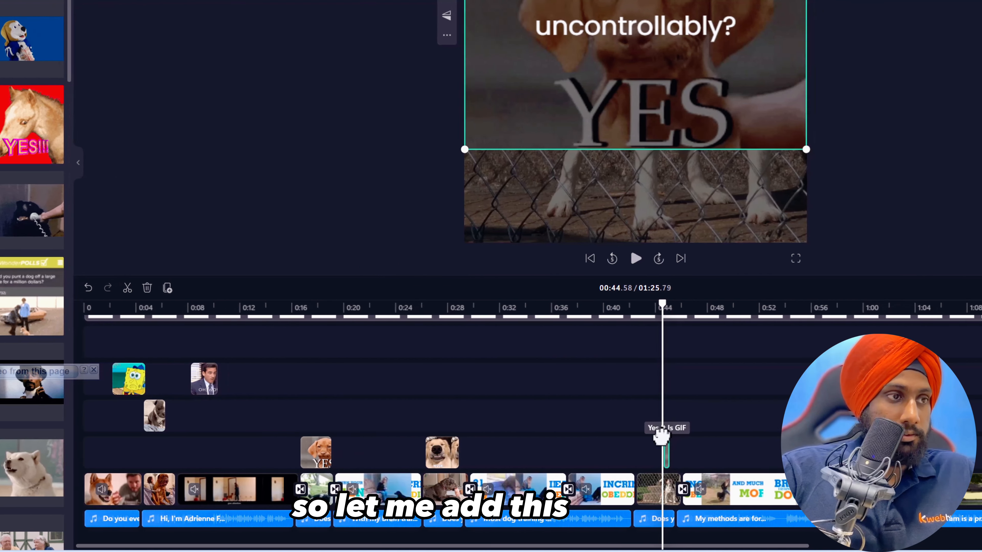
pyautogui.scroll(2, 812, 436)
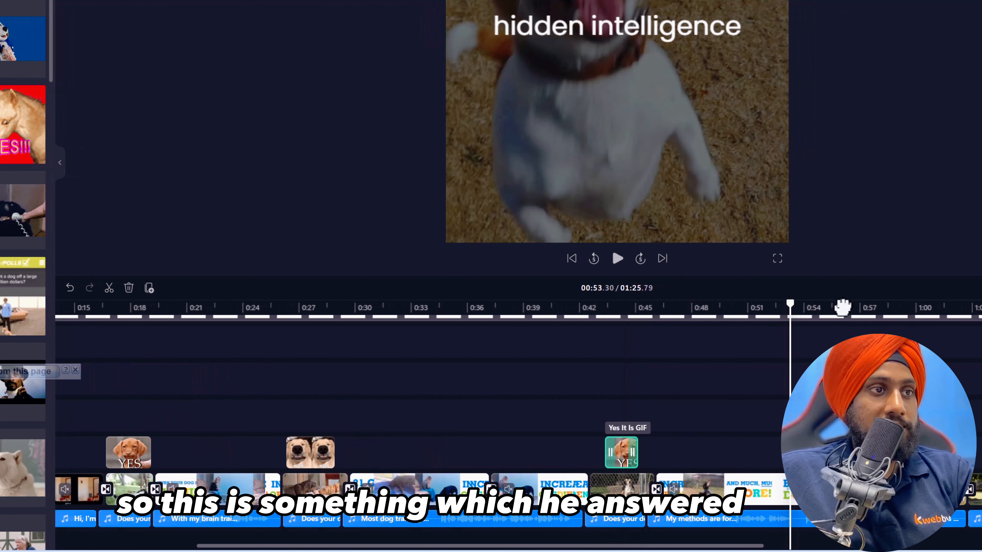
# Step: Search GIPHY for "take my money", place the Futurama Buy GIF on its own track at about 1:13, and shrink and reposition it in the frame
pyautogui.moveTo(865, 310); pyautogui.dragTo(917, 312)
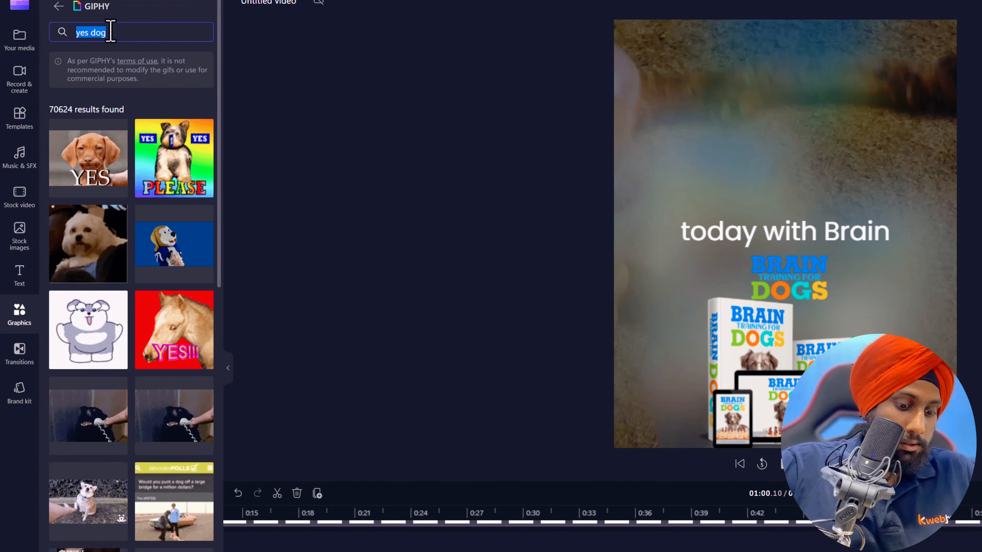
pyautogui.press('BackSpace')
pyautogui.write('ch')
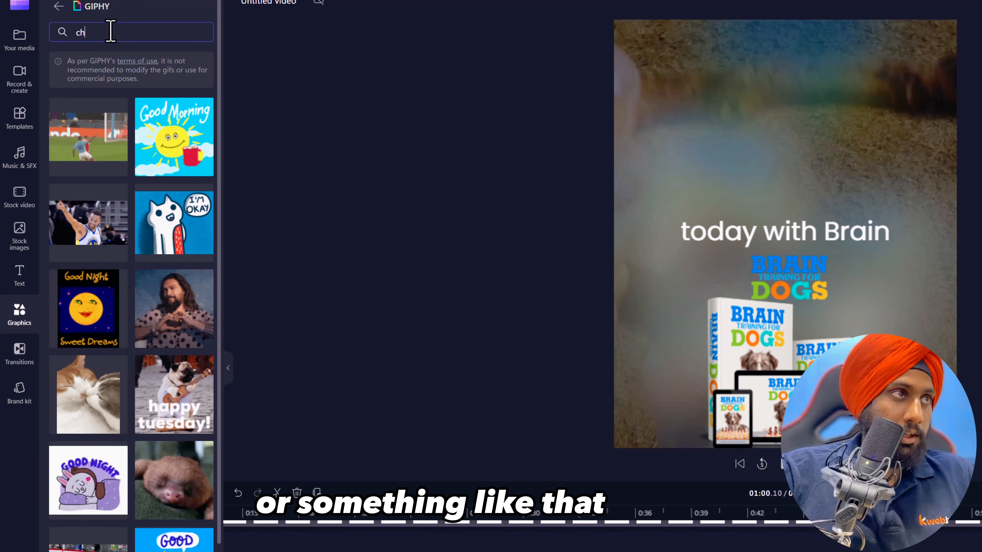
pyautogui.press('BackSpace')
pyautogui.press('BackSpace')
pyautogui.write('take my money')
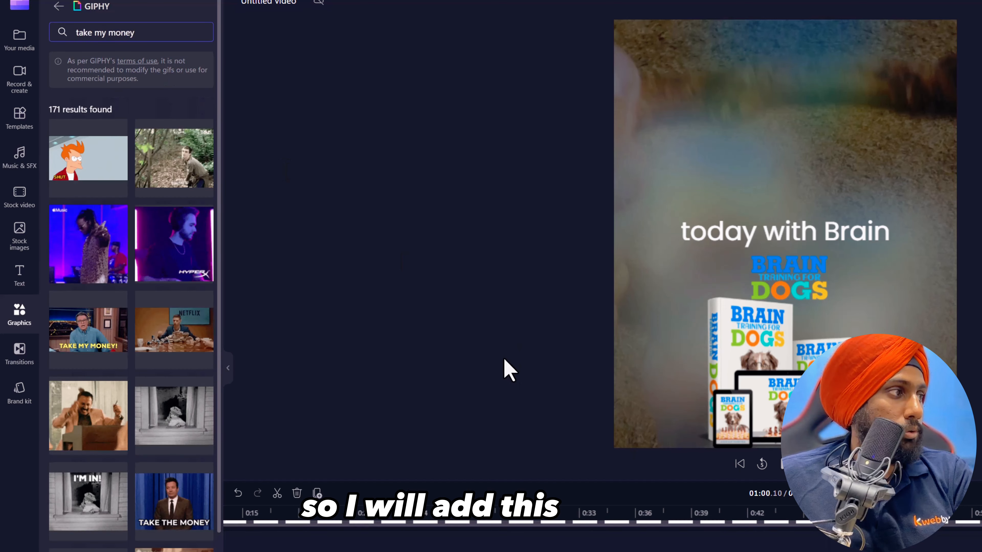
pyautogui.moveTo(92, 167); pyautogui.dragTo(949, 479)
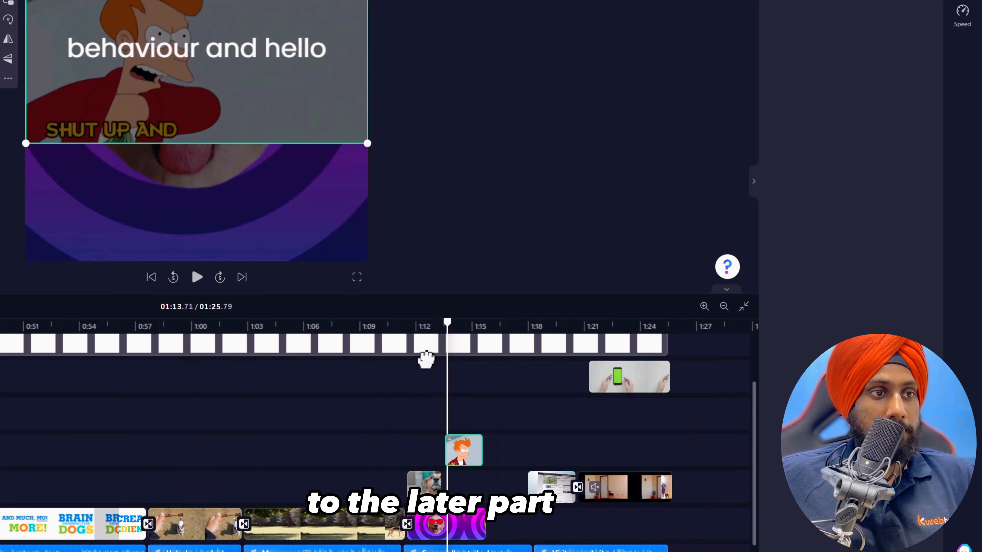
pyautogui.moveTo(367, 143); pyautogui.dragTo(206, 10)
pyautogui.moveTo(145, 10); pyautogui.dragTo(199, 0)
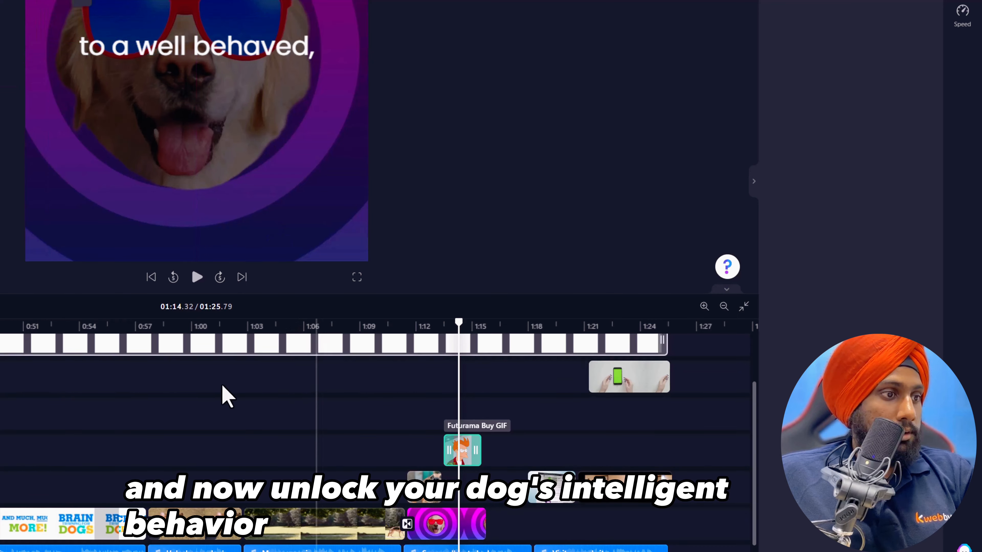
# Step: Search GIPHY for "smart dog" and place the Dog Snl GIF by Saturday Night Live at about 0:58, around the "today with Brain" caption
pyautogui.click(187, 326)
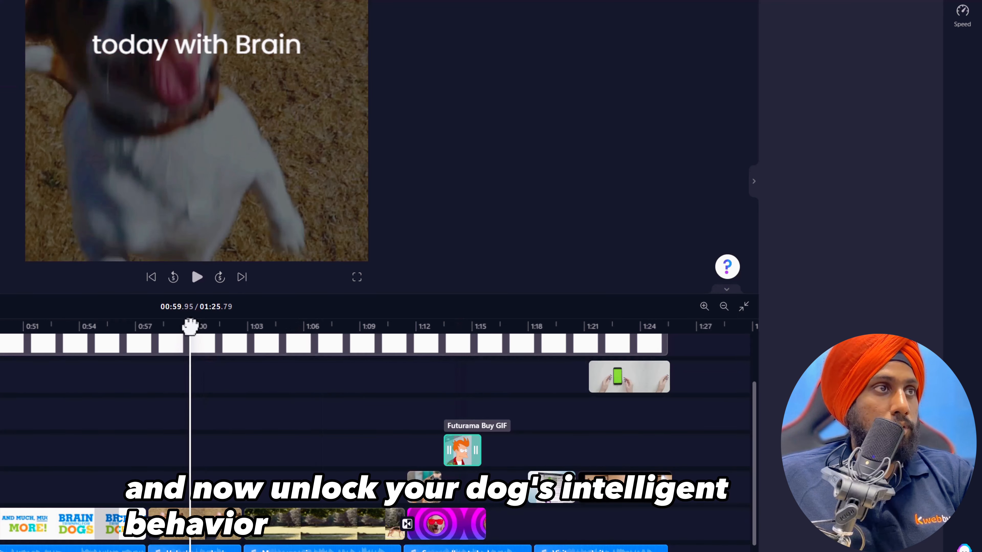
pyautogui.moveTo(190, 327); pyautogui.dragTo(194, 327)
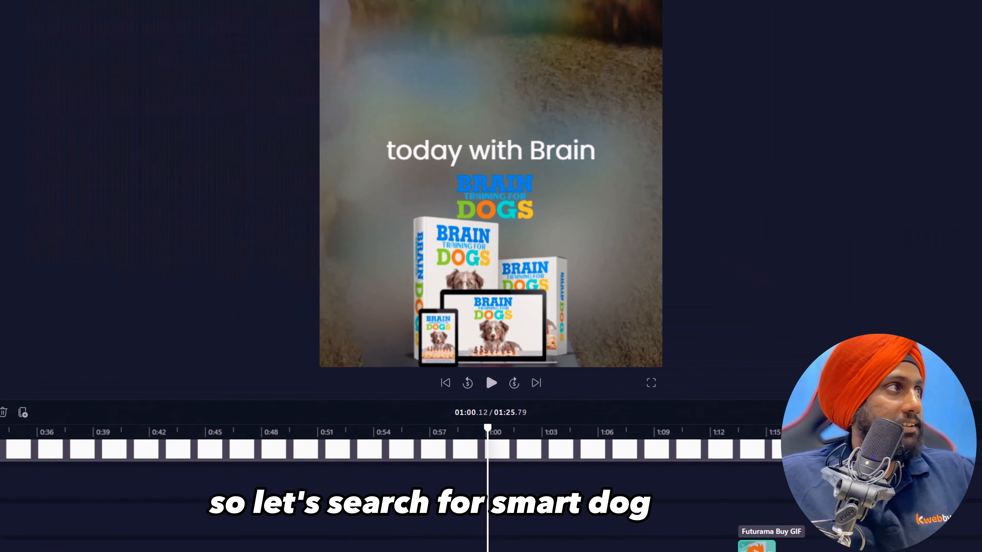
pyautogui.tripleClick(122, 61)
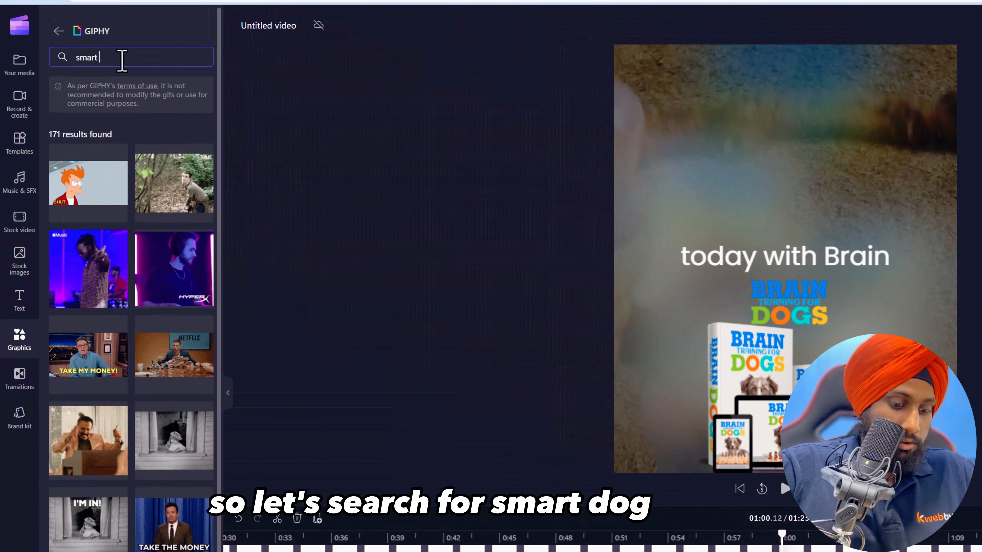
pyautogui.write('smart dog')
pyautogui.press('Return')
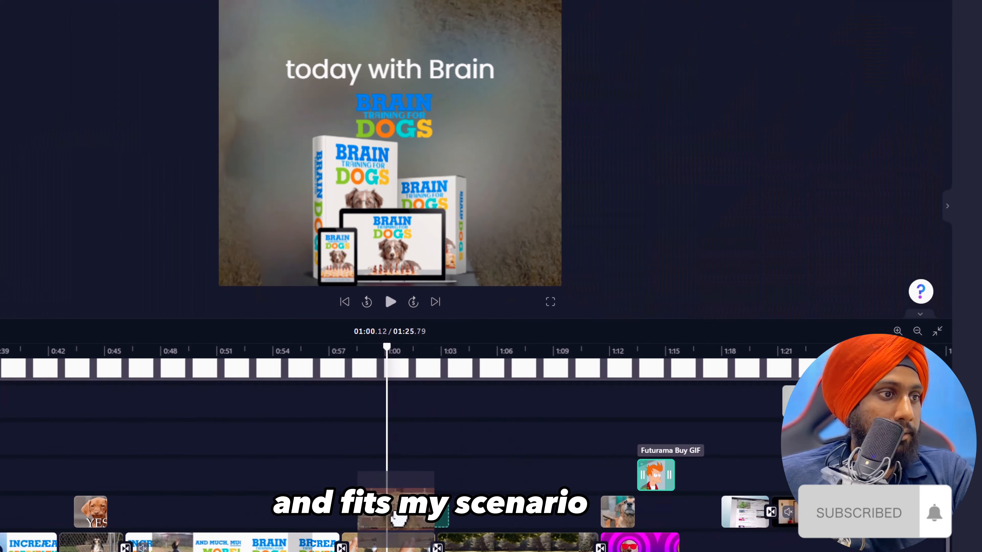
pyautogui.moveTo(398, 518); pyautogui.dragTo(388, 516)
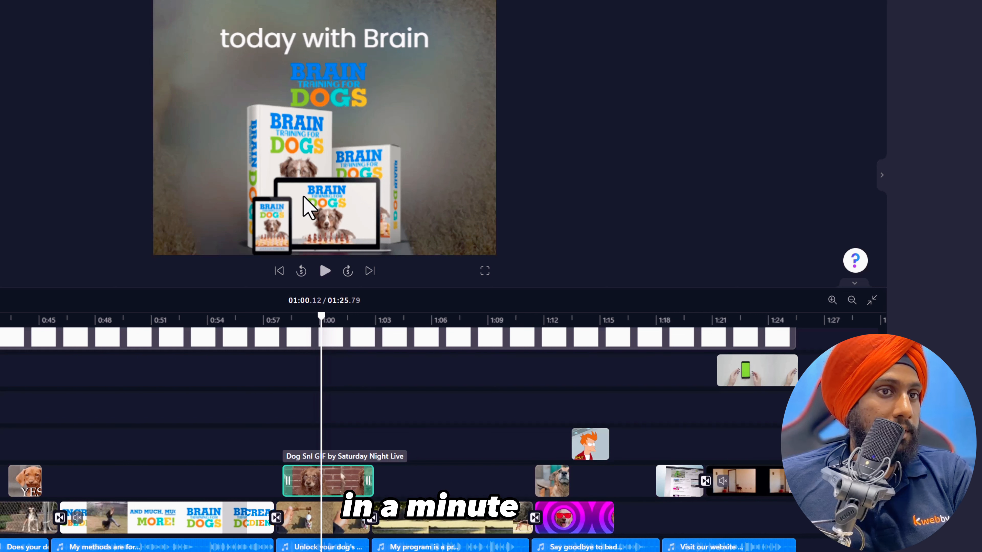
# Step: Move the long white box overlay to a track directly above the main video, beneath all the GIFs
pyautogui.click(475, 379)
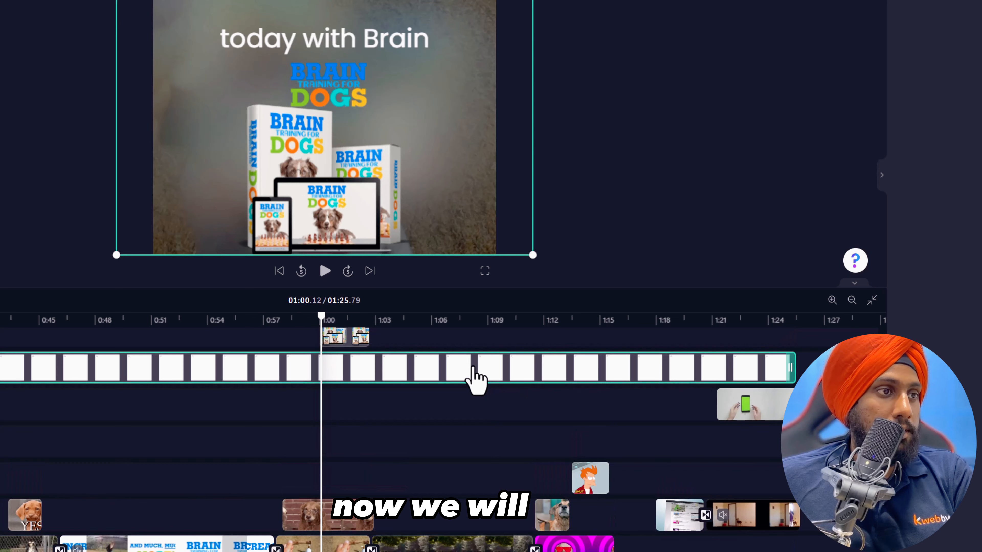
pyautogui.moveTo(475, 377); pyautogui.dragTo(472, 518)
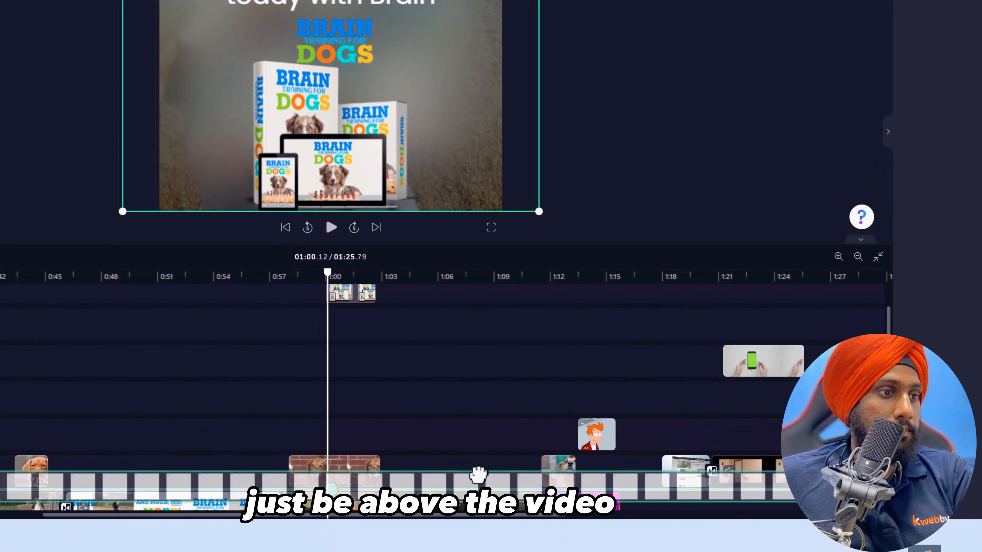
pyautogui.moveTo(478, 475)
pyautogui.mouseDown()
pyautogui.moveTo(477, 497)
pyautogui.moveTo(476, 482)
pyautogui.mouseUp()
pyautogui.scroll(-2, 450, 381)
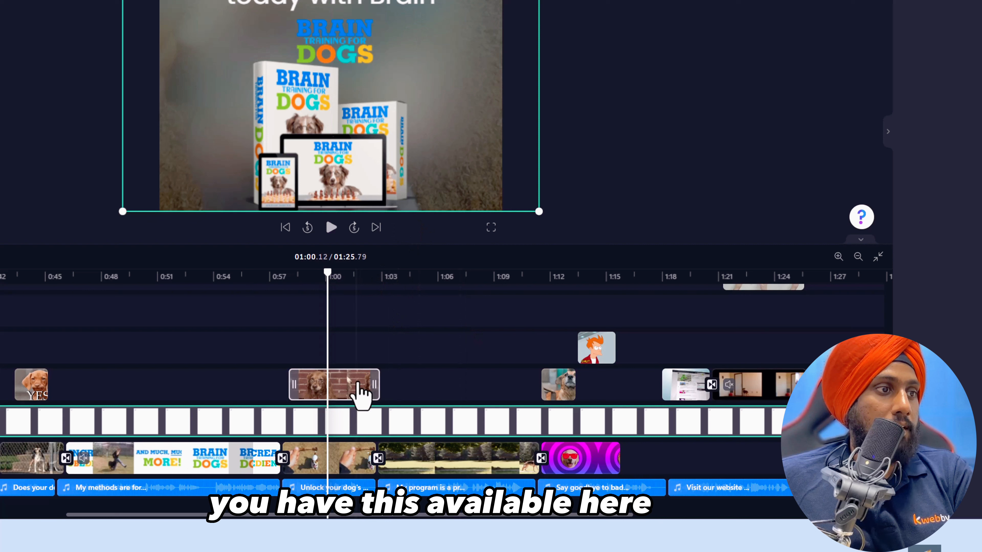
pyautogui.click(362, 389)
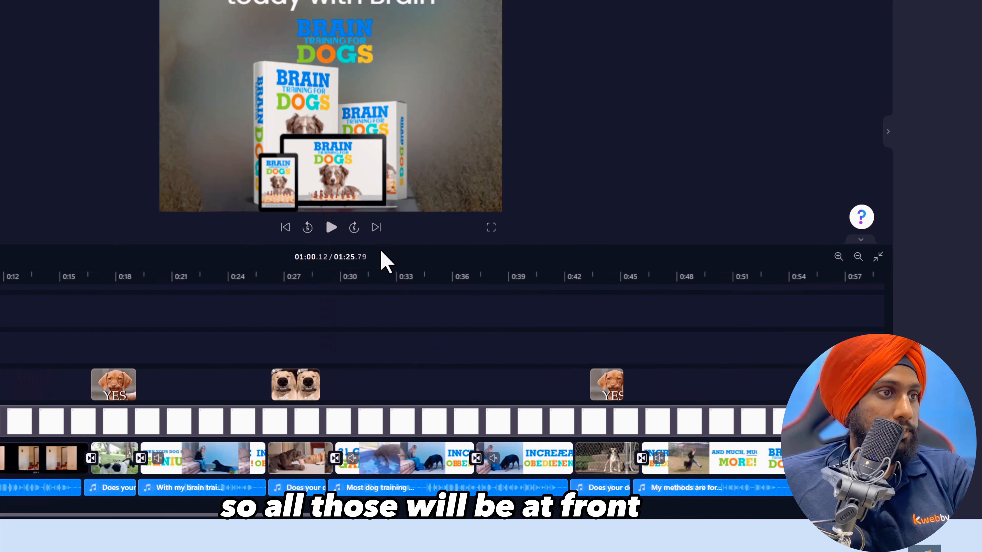
# Step: Preview the reordered layers and move the Big Angry Barking Dog clip at about 1:12 to a track beneath the white box overlay
pyautogui.moveTo(294, 277); pyautogui.dragTo(307, 278)
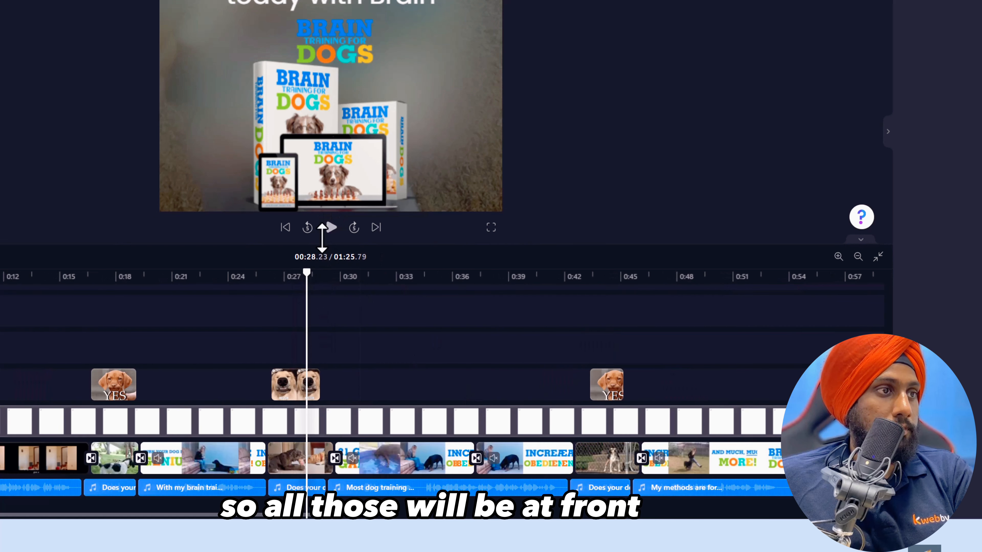
pyautogui.click(331, 228)
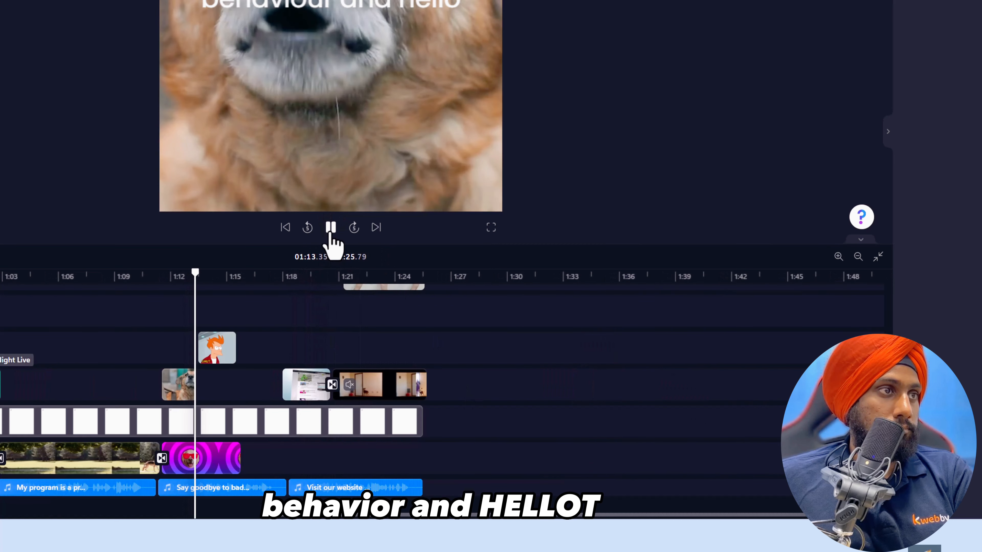
pyautogui.press('space')
pyautogui.moveTo(182, 386); pyautogui.dragTo(176, 440)
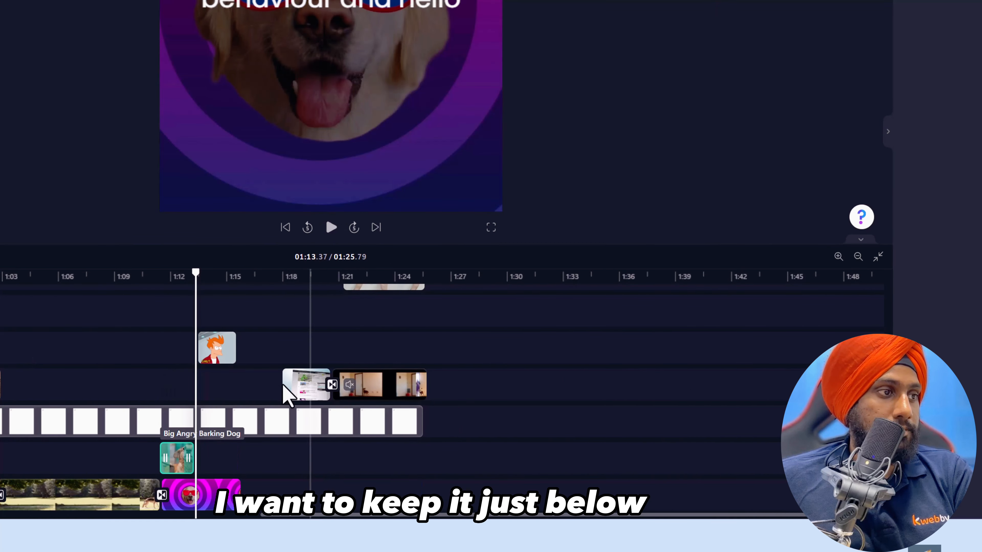
# Step: Move the green-screen phone clip beneath the overlay and the LinkedIn and Maggie clips to the main track from about 1:18, then preview the ending
pyautogui.scroll(-2, 309, 460)
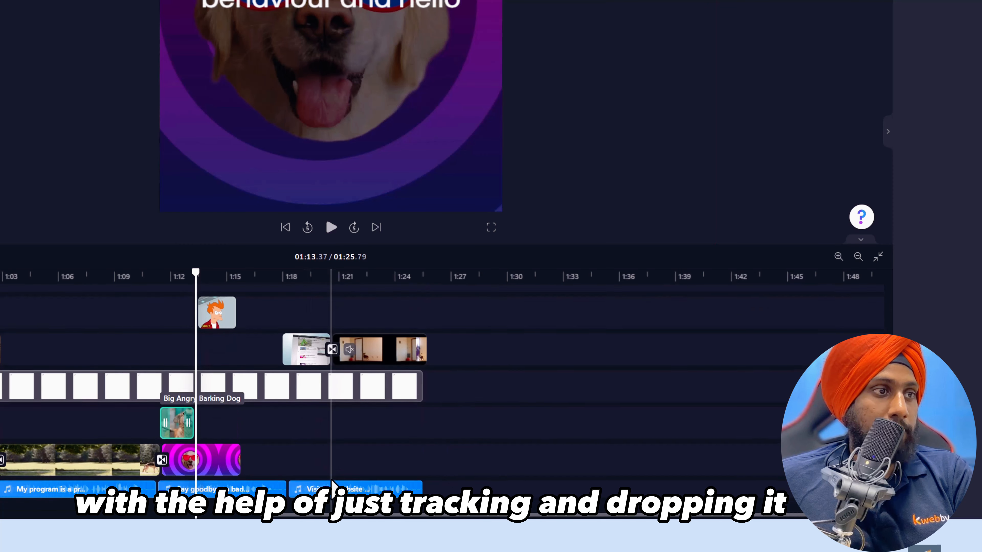
pyautogui.scroll(2, 450, 481)
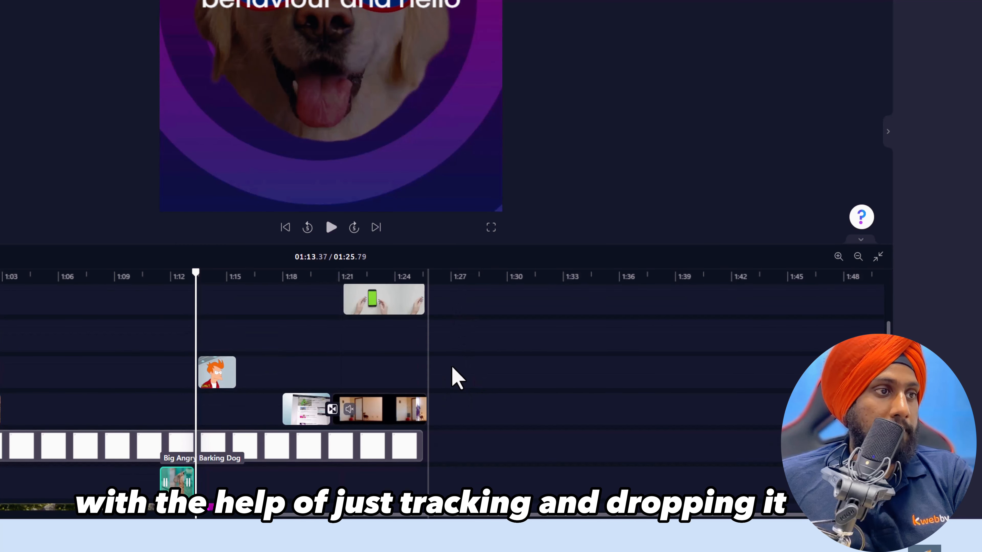
pyautogui.scroll(-2, 485, 378)
pyautogui.scroll(2, 462, 349)
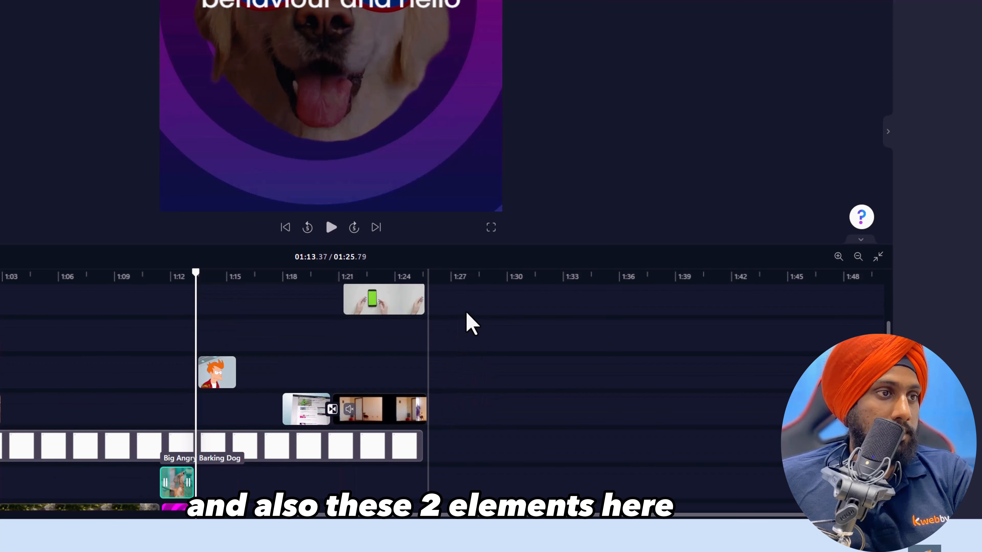
pyautogui.moveTo(476, 303); pyautogui.dragTo(311, 414)
pyautogui.moveTo(410, 300); pyautogui.dragTo(423, 470)
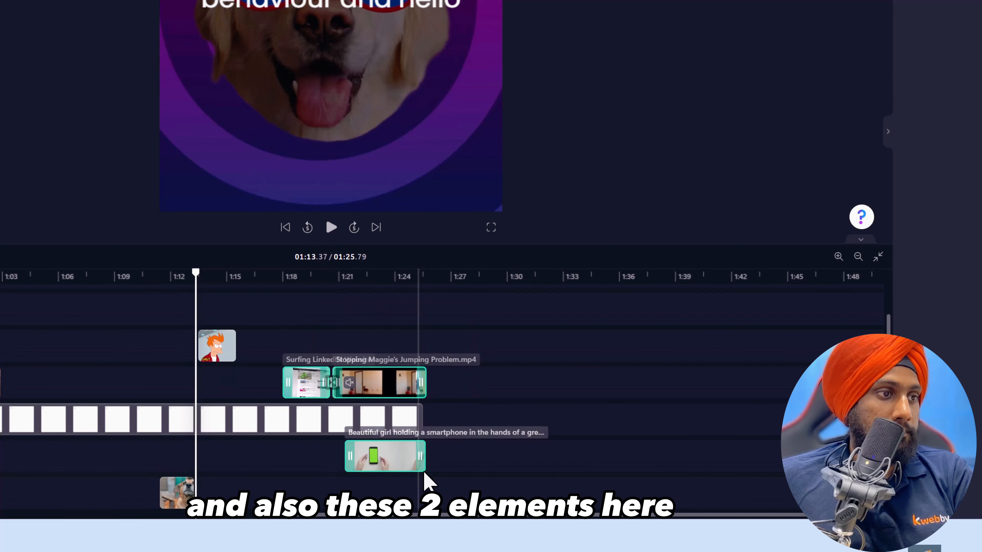
pyautogui.scroll(-2, 424, 471)
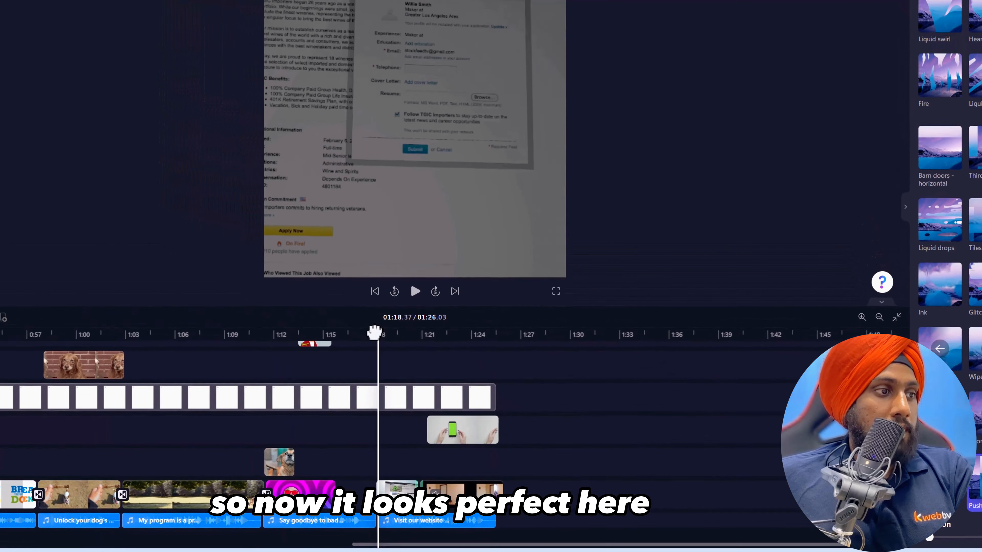
pyautogui.moveTo(402, 517); pyautogui.dragTo(431, 519)
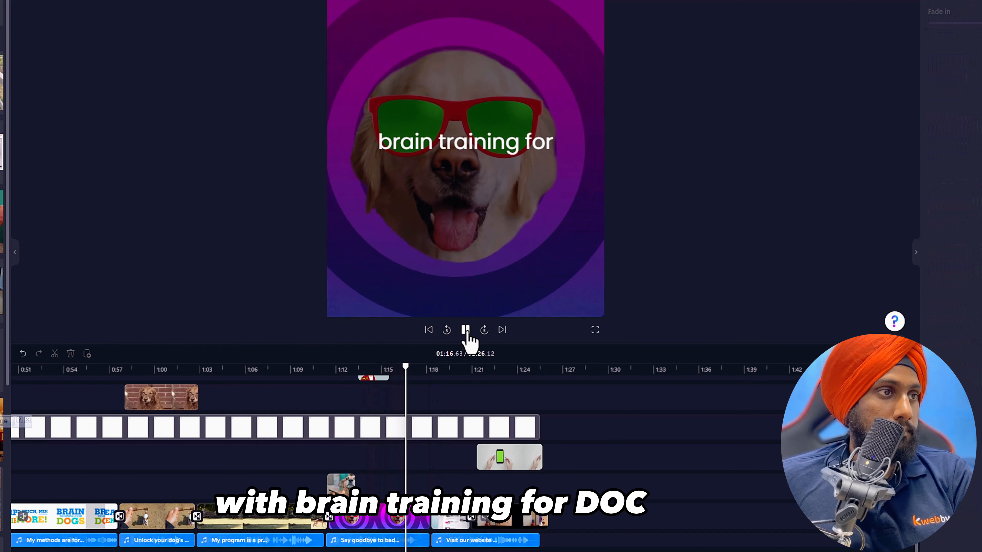
pyautogui.click(466, 331)
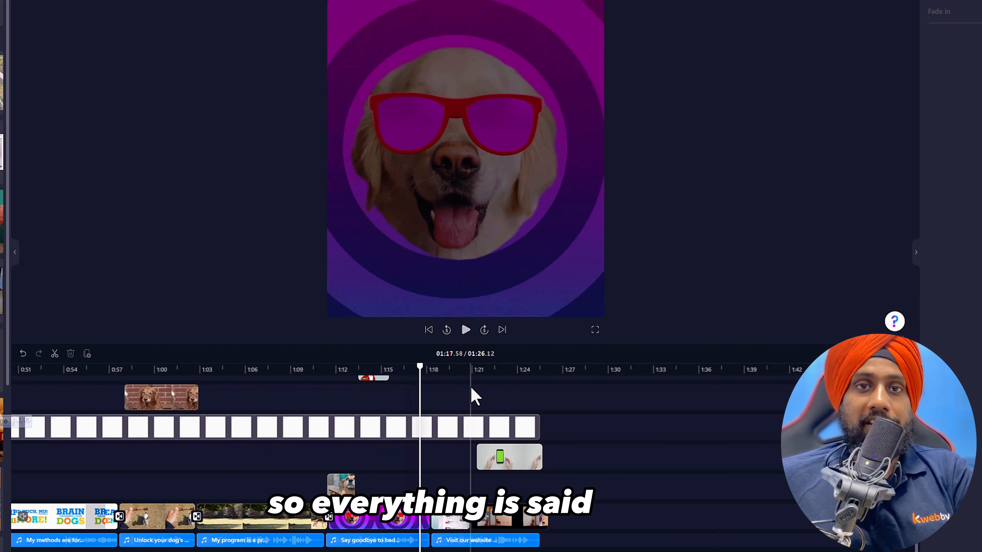
# Step: Open the audio library and show its sound effects
pyautogui.click(168, 425)
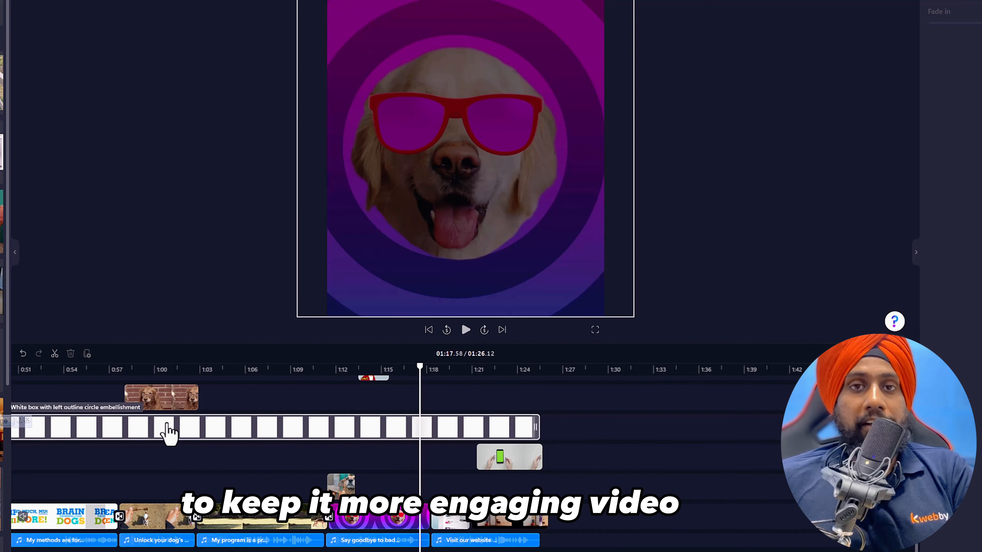
pyautogui.click(617, 428)
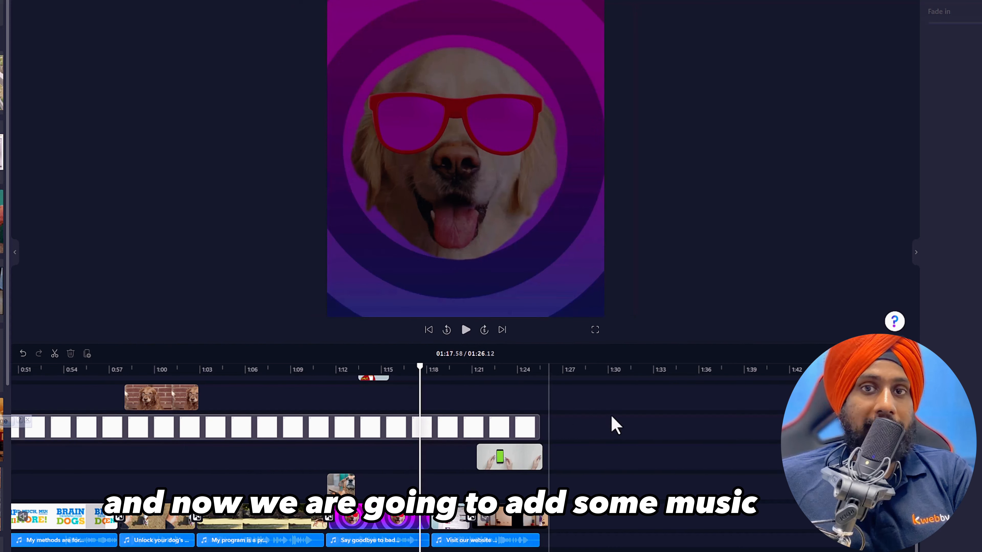
pyautogui.click(21, 180)
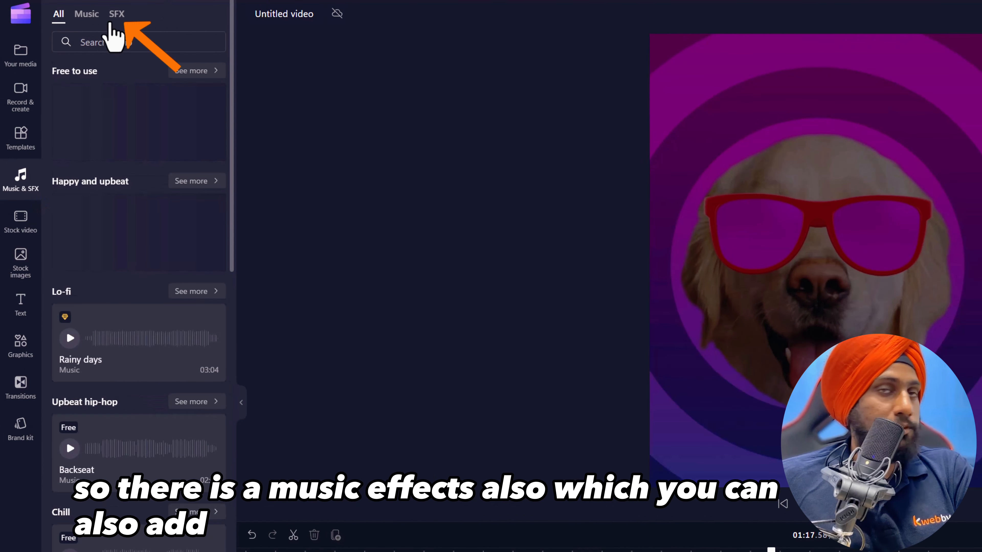
pyautogui.click(113, 16)
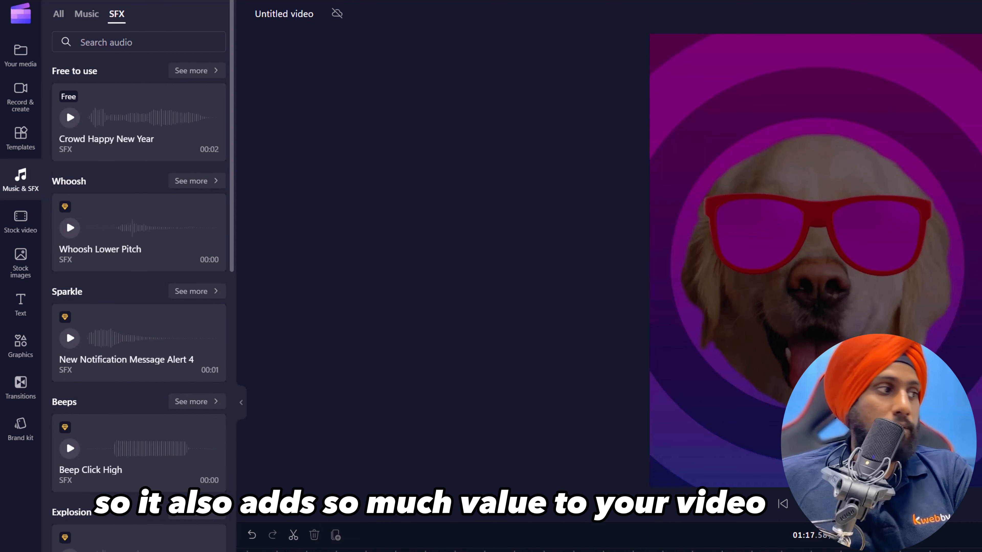
# Step: Preview the opening of the ad up to the "dog's bad behavior?" caption at about 0:03
pyautogui.moveTo(292, 551)
pyautogui.mouseDown()
pyautogui.moveTo(259, 551)
pyautogui.moveTo(282, 551)
pyautogui.mouseUp()
pyautogui.click(830, 504)
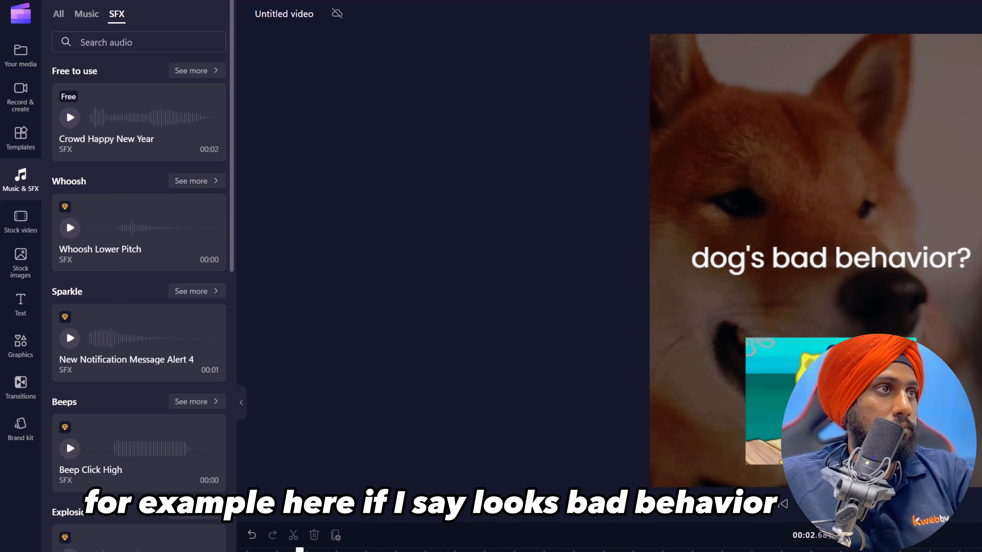
pyautogui.click(831, 504)
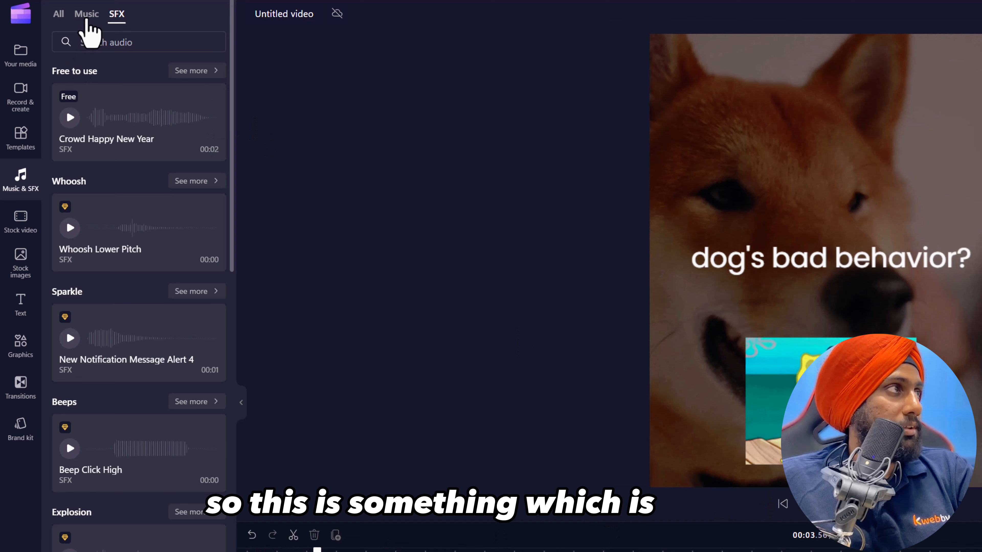
# Step: Show the Happy and upbeat music collection and listen to the Happy place track
pyautogui.click(86, 16)
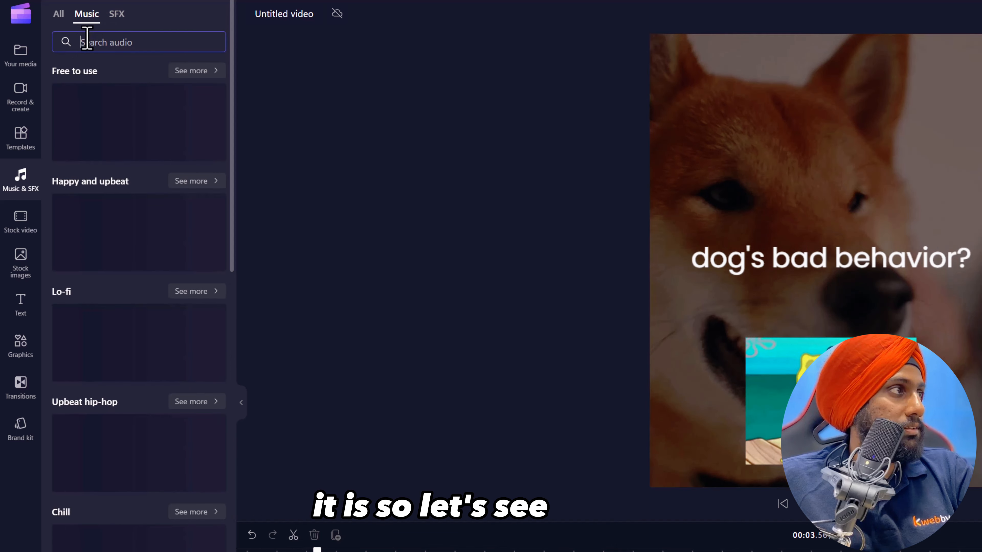
pyautogui.scroll(-2, 101, 192)
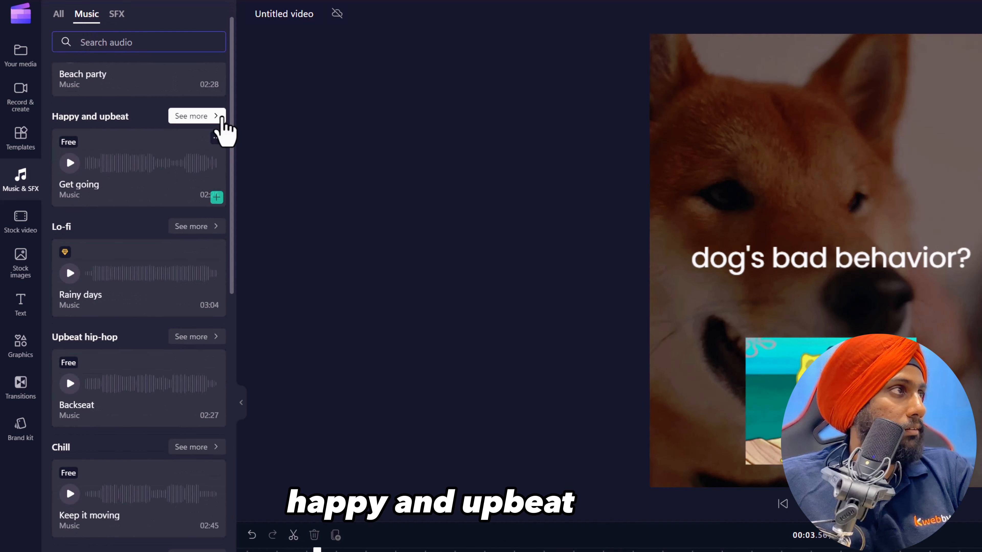
pyautogui.click(223, 119)
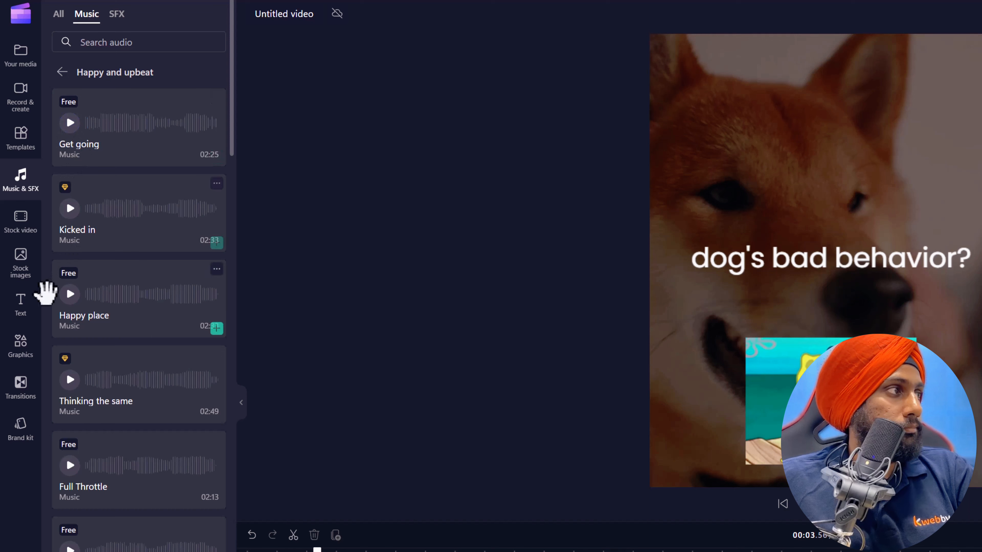
pyautogui.click(69, 294)
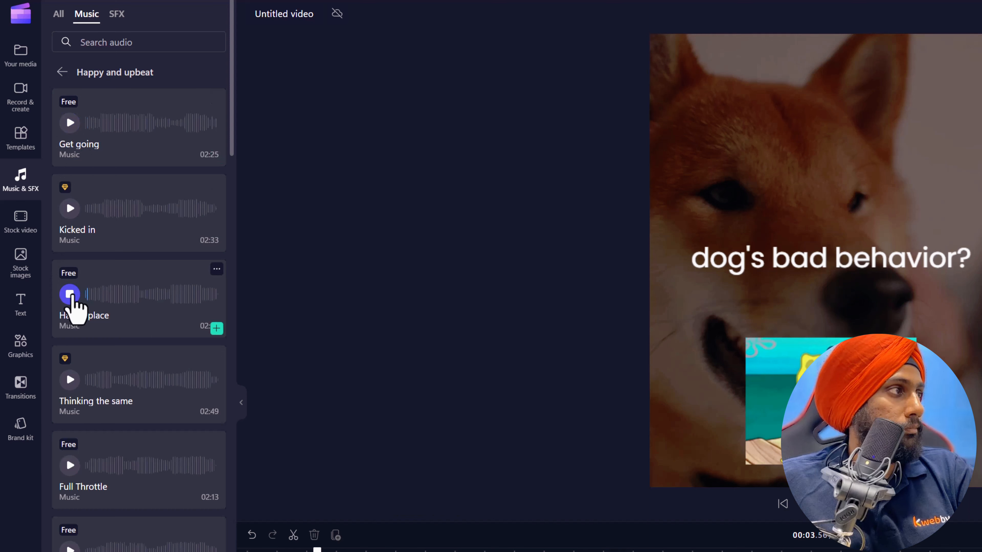
pyautogui.click(70, 294)
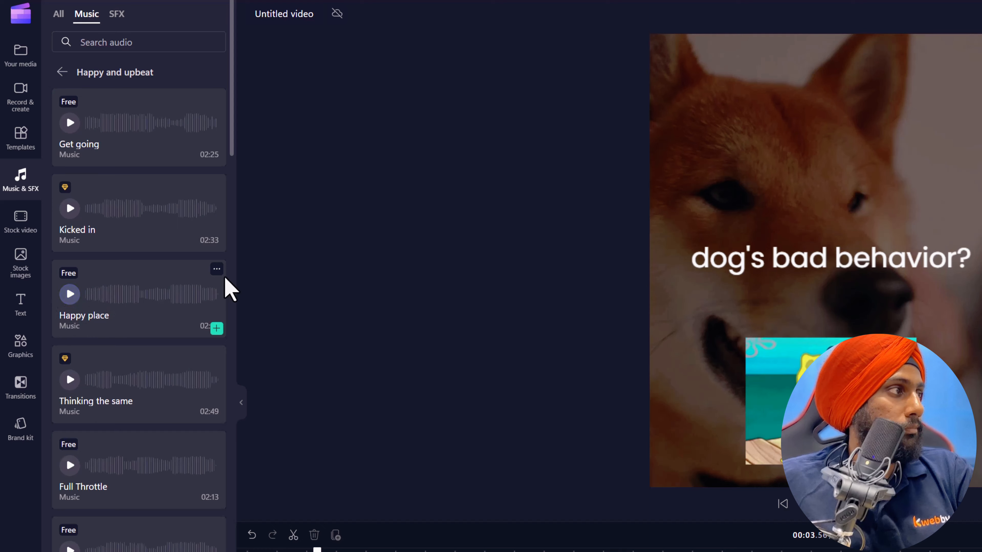
# Step: Listen to the Get going track and add it at the start of a new audio track beneath the voiceovers
pyautogui.scroll(-1, 181, 303)
pyautogui.scroll(-1, 182, 303)
pyautogui.scroll(2, 143, 239)
pyautogui.click(69, 122)
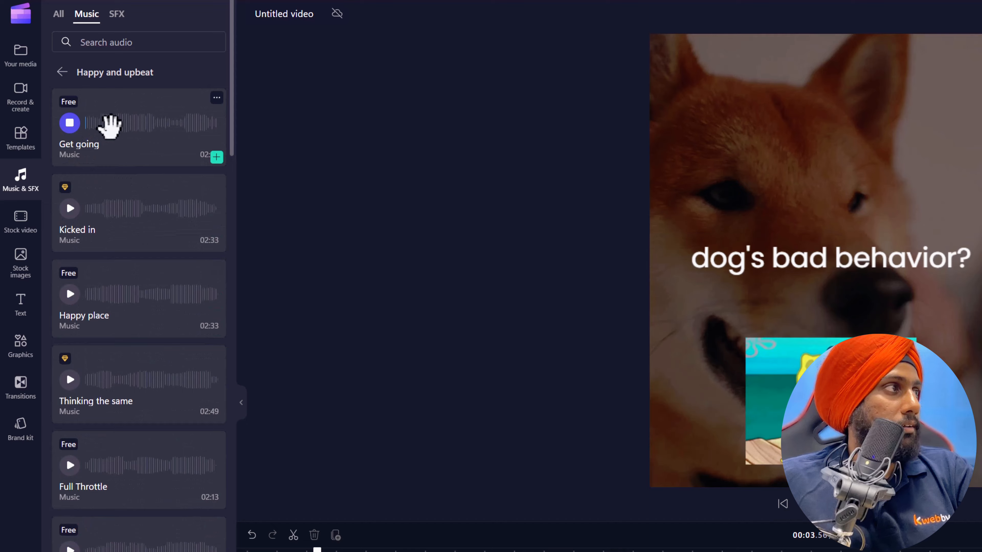
pyautogui.click(69, 126)
pyautogui.moveTo(181, 101); pyautogui.dragTo(158, 399)
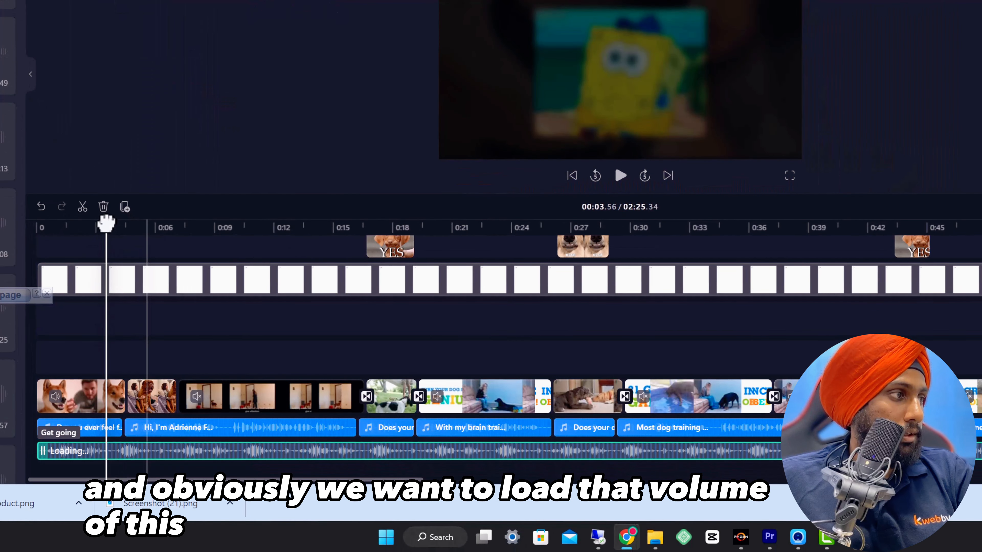
# Step: Preview the opening with the Get going music and lower its volume to 31%
pyautogui.moveTo(106, 224); pyautogui.dragTo(44, 224)
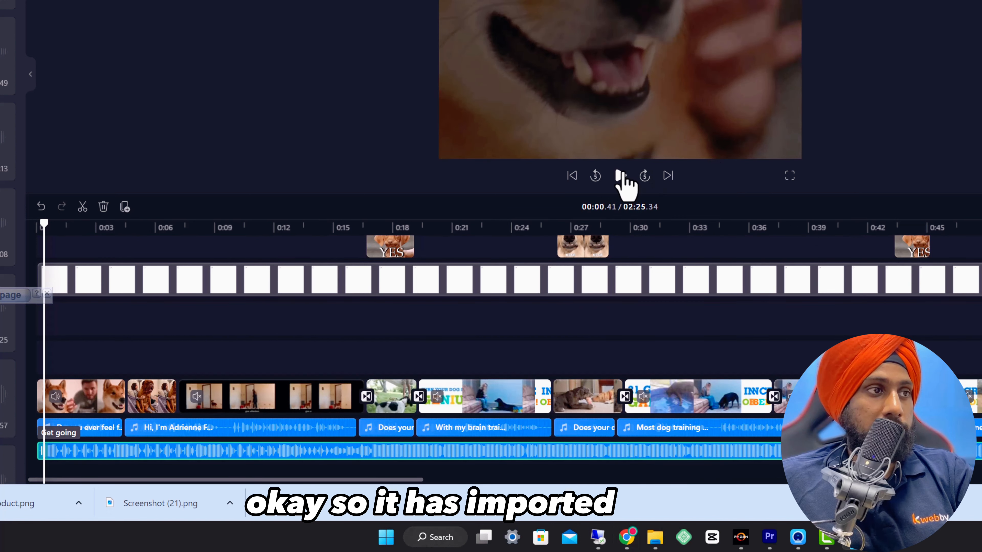
pyautogui.click(620, 177)
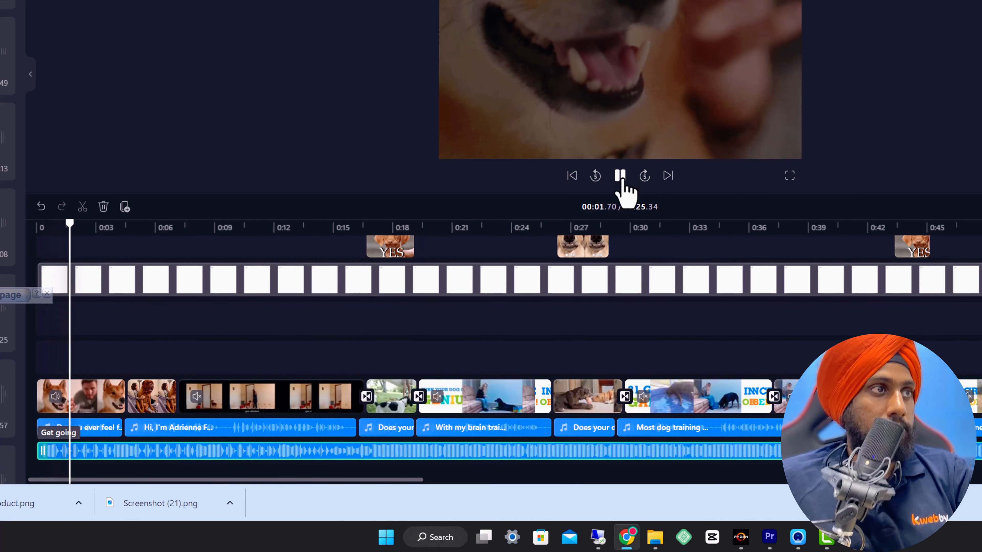
pyautogui.click(621, 176)
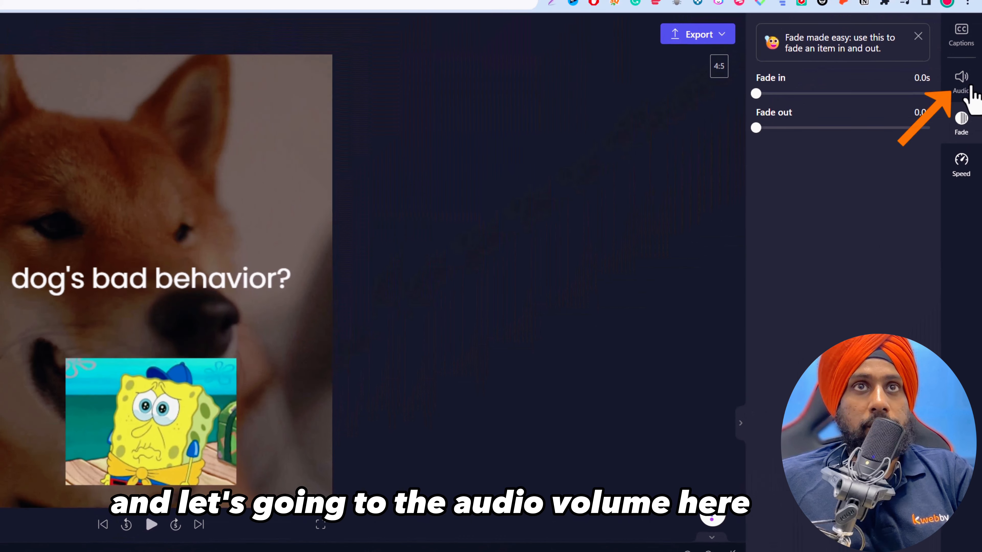
pyautogui.click(970, 89)
pyautogui.moveTo(855, 109); pyautogui.dragTo(803, 111)
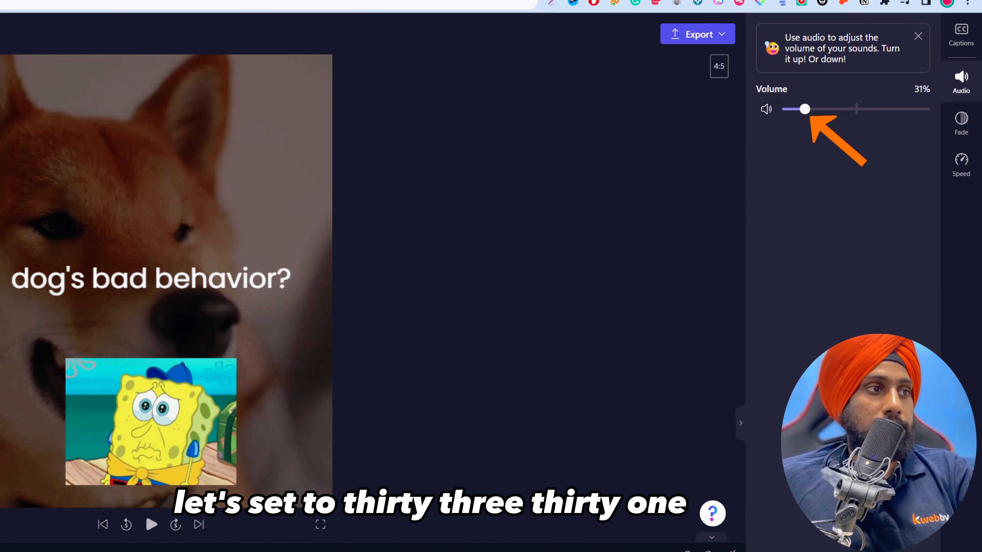
# Step: Preview the music balance against the voiceover up to about 0:15 and again in the section ending at about 0:45
pyautogui.click(152, 527)
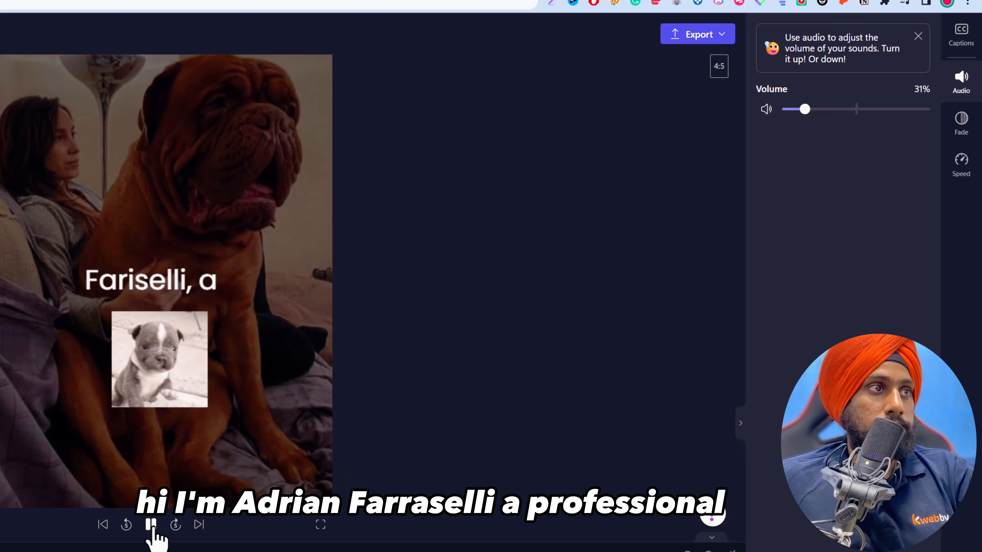
pyautogui.click(152, 526)
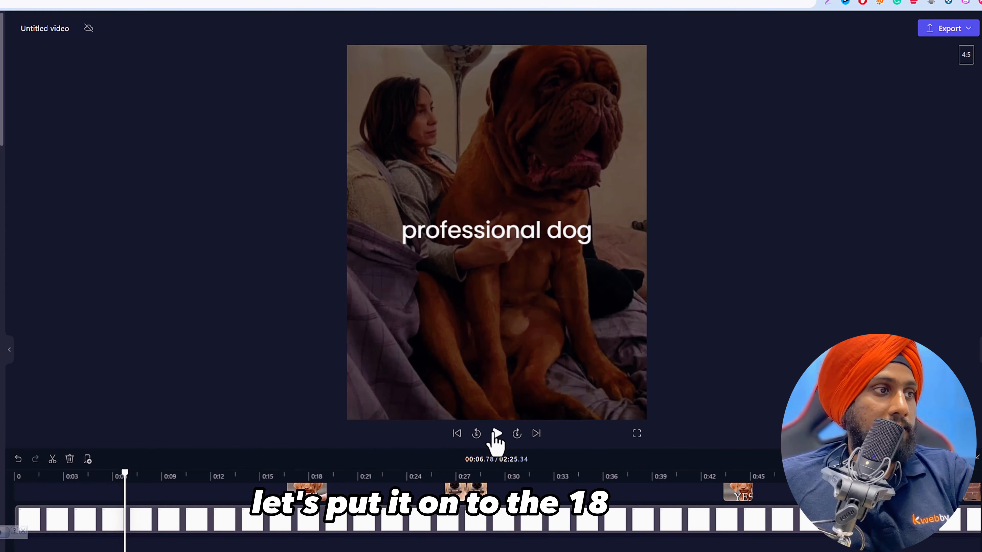
pyautogui.click(497, 434)
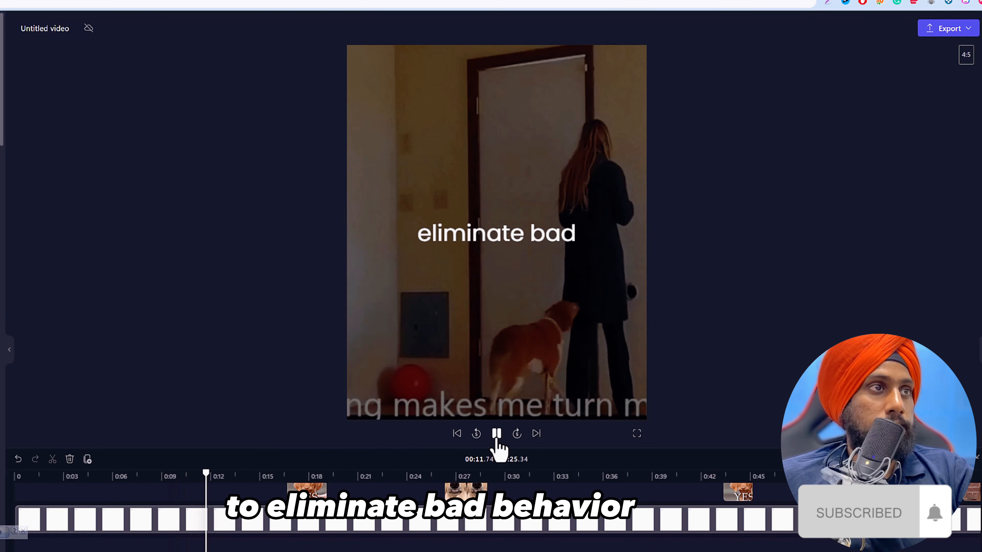
pyautogui.click(497, 441)
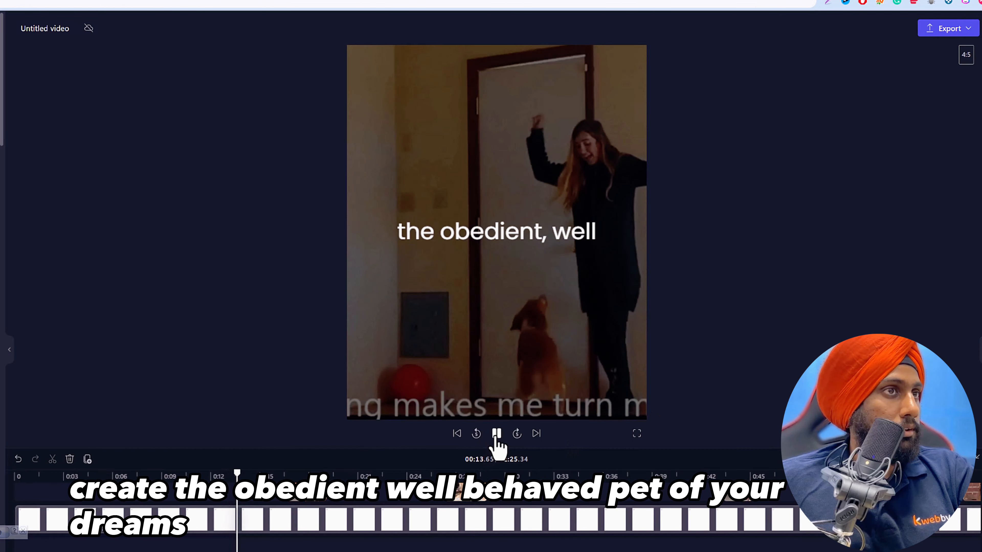
pyautogui.click(497, 435)
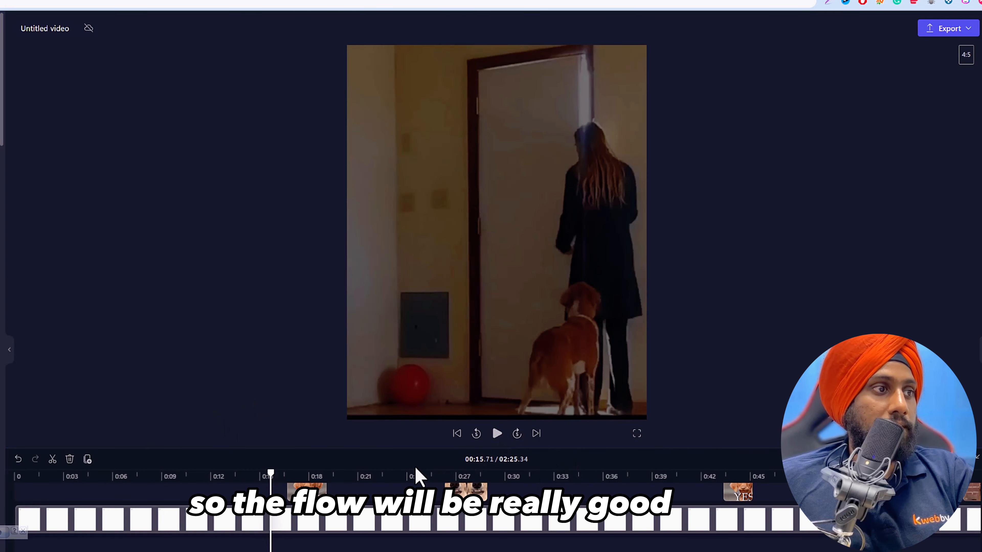
pyautogui.click(554, 478)
pyautogui.click(674, 479)
pyautogui.click(497, 434)
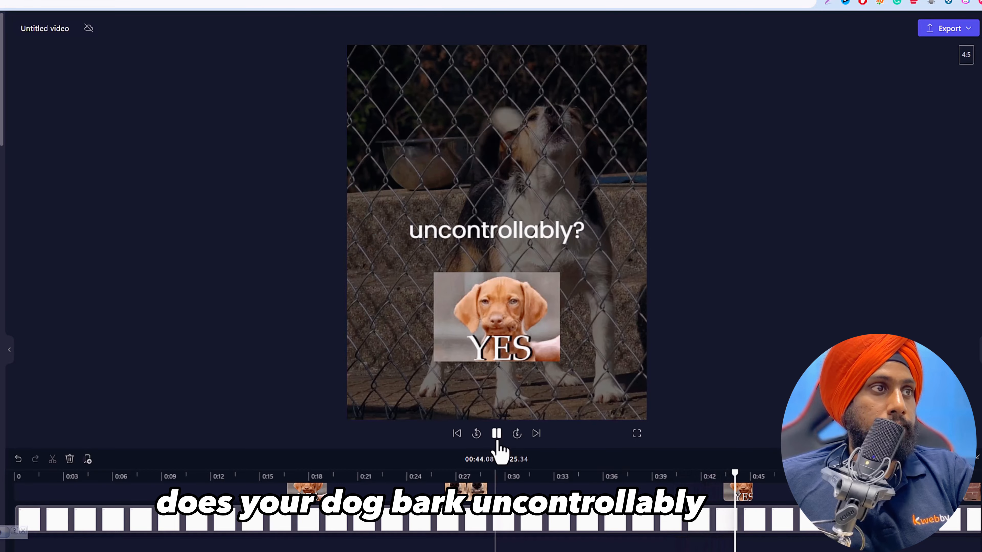
pyautogui.press('space')
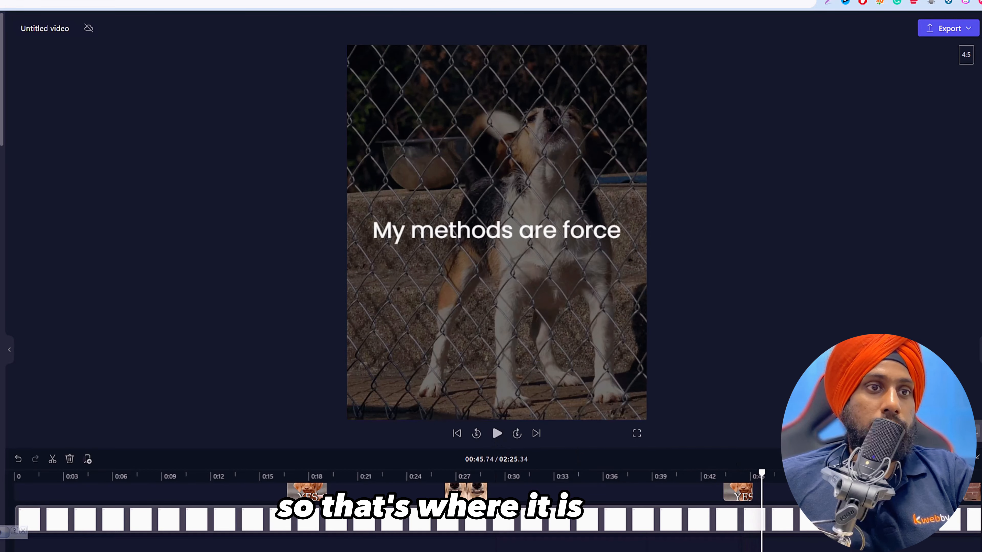
# Step: Move to about 1:11, search the sound effects for "wow" and listen to Male Wow! Shouts
pyautogui.click(903, 477)
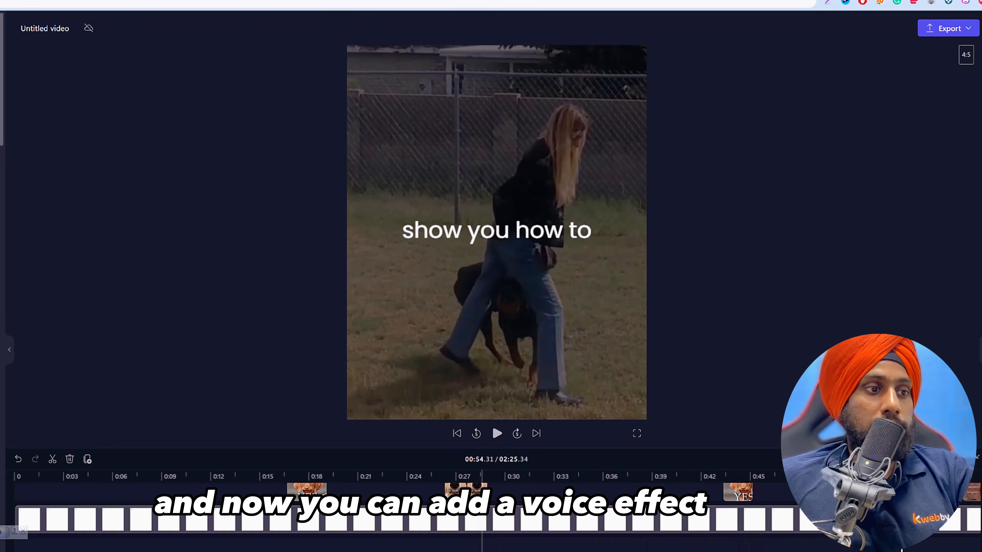
pyautogui.hscroll(5, 903, 550)
pyautogui.click(488, 477)
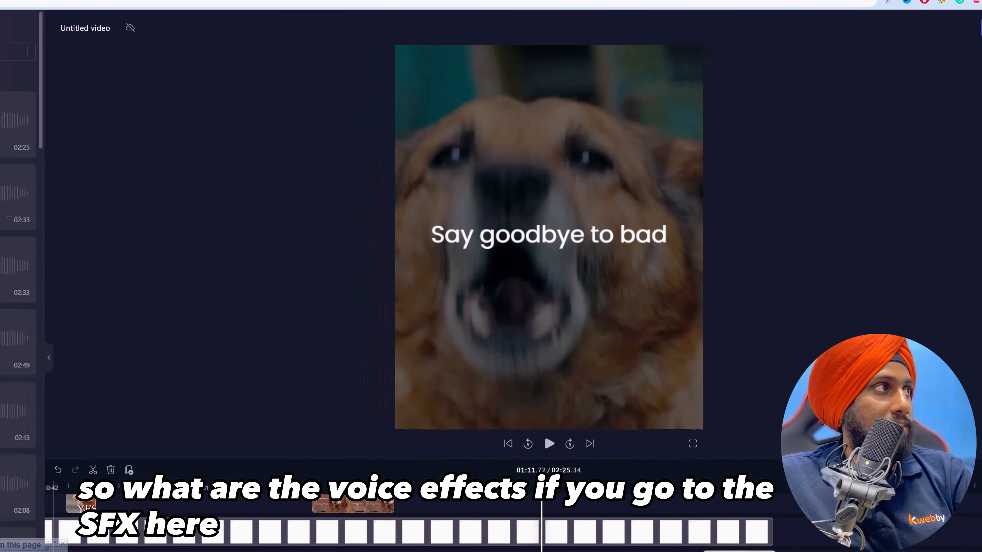
pyautogui.click(95, 26)
pyautogui.click(99, 53)
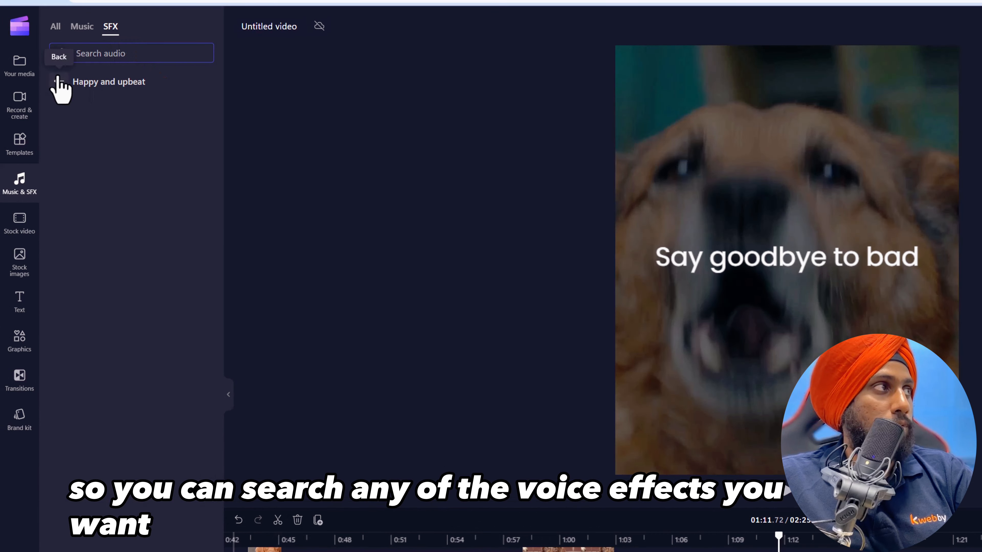
pyautogui.click(59, 82)
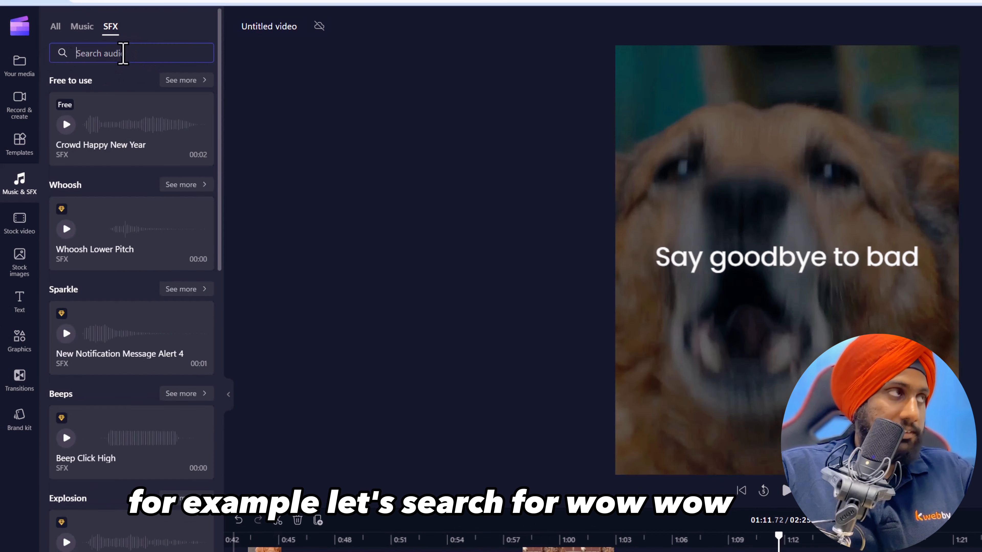
pyautogui.write('wow')
pyautogui.click(65, 120)
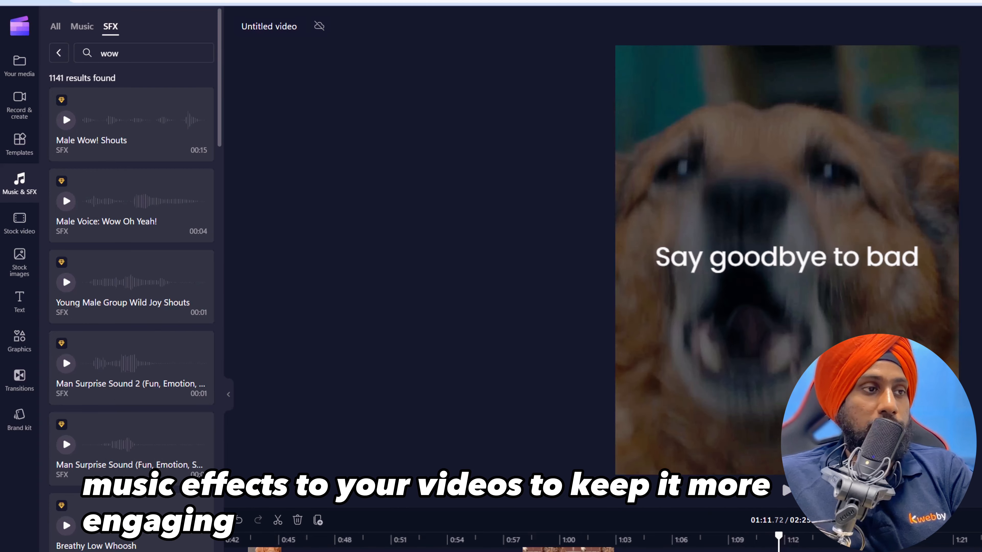
# Step: Trim the last main clip, the green-screen phone clip and the Get going music to end with the final voiceover at about 1:25.6
pyautogui.moveTo(779, 537); pyautogui.dragTo(917, 536)
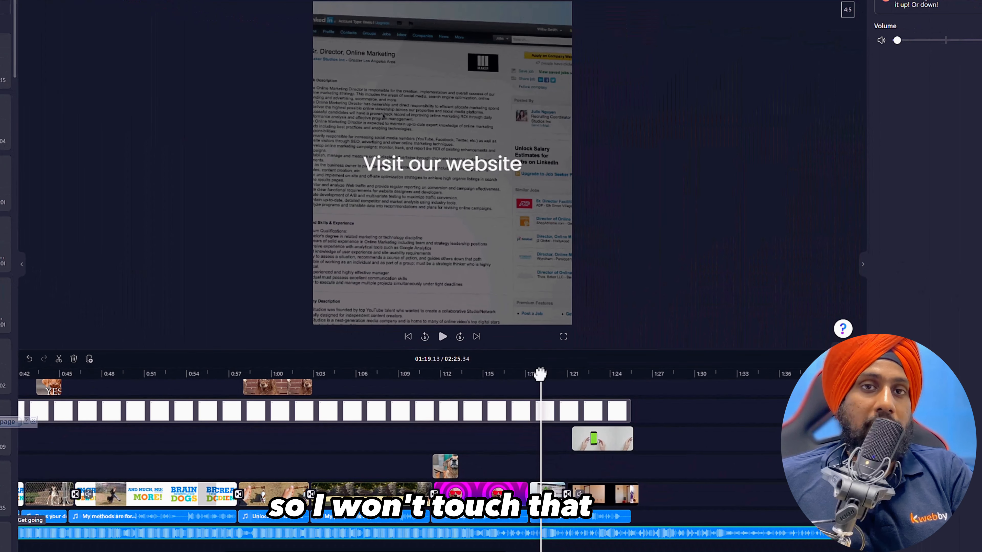
pyautogui.click(628, 492)
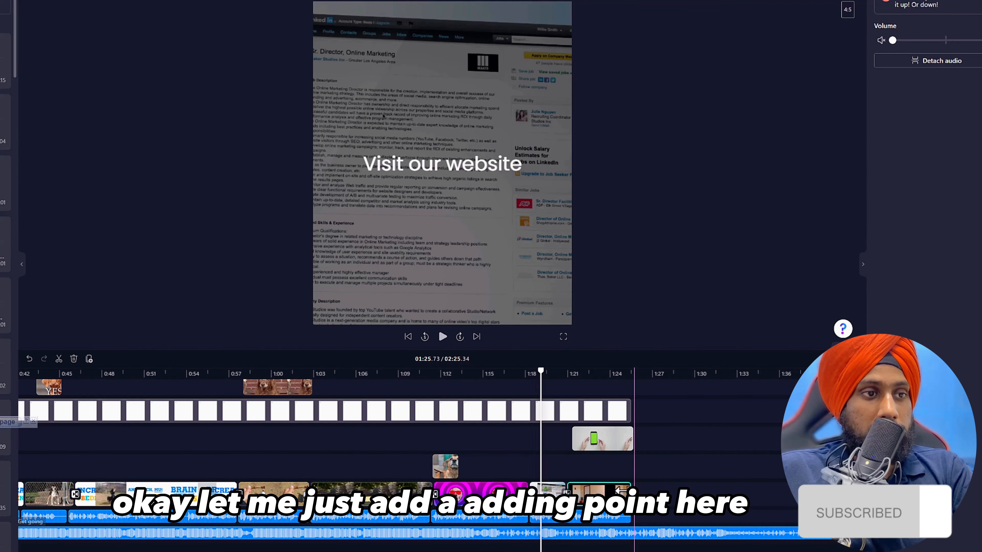
pyautogui.click(627, 439)
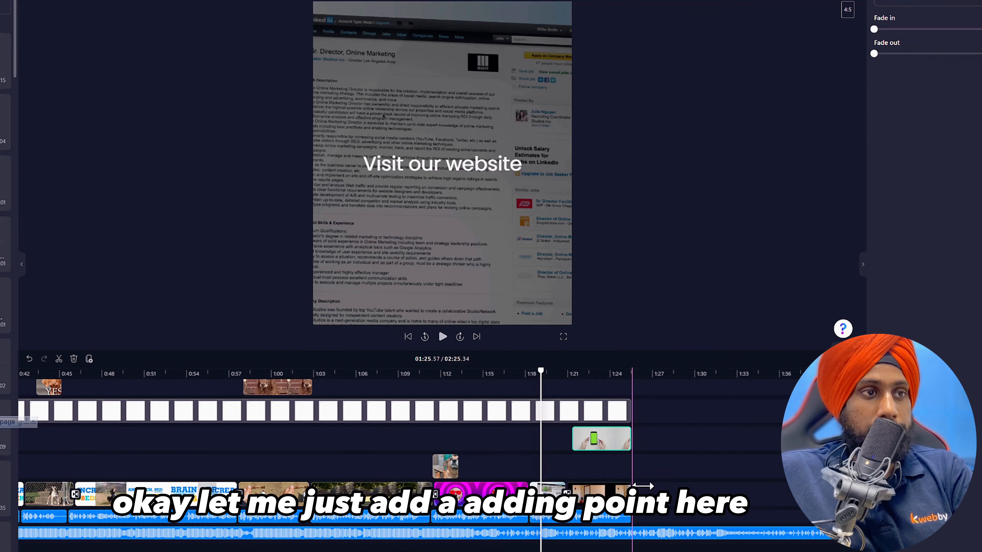
pyautogui.click(618, 372)
pyautogui.moveTo(617, 372); pyautogui.dragTo(632, 372)
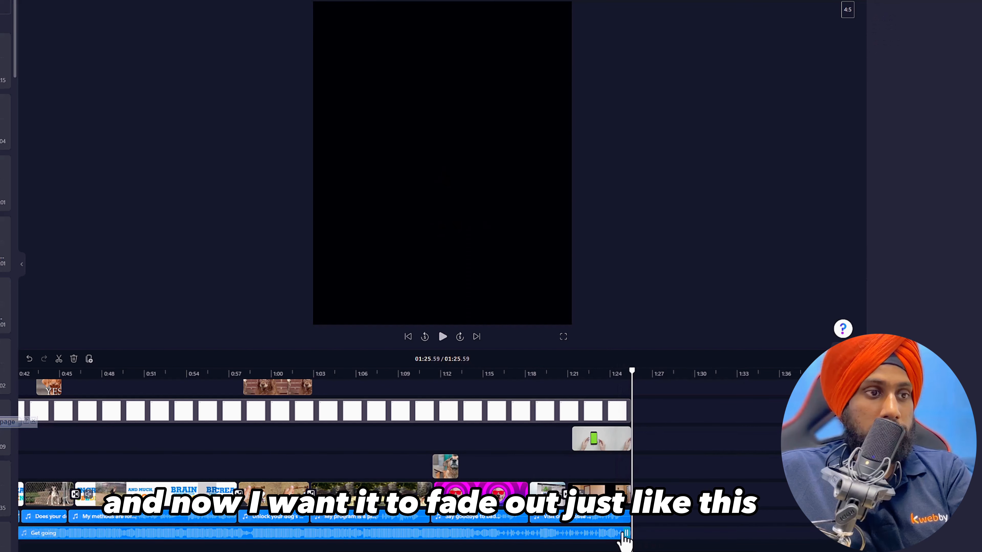
# Step: Set the Get going music's fade out to 2.0 s and preview the ending
pyautogui.click(623, 536)
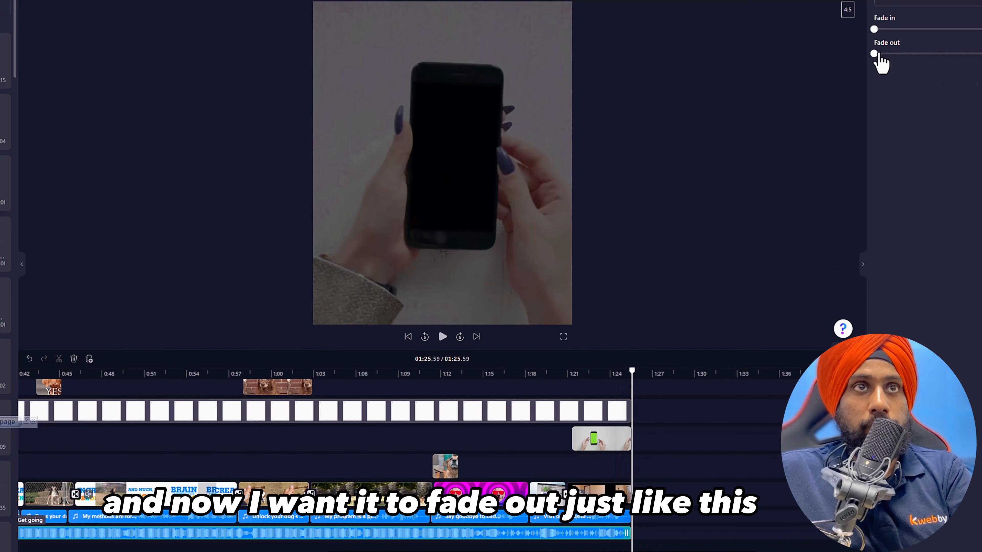
pyautogui.moveTo(875, 54); pyautogui.dragTo(979, 54)
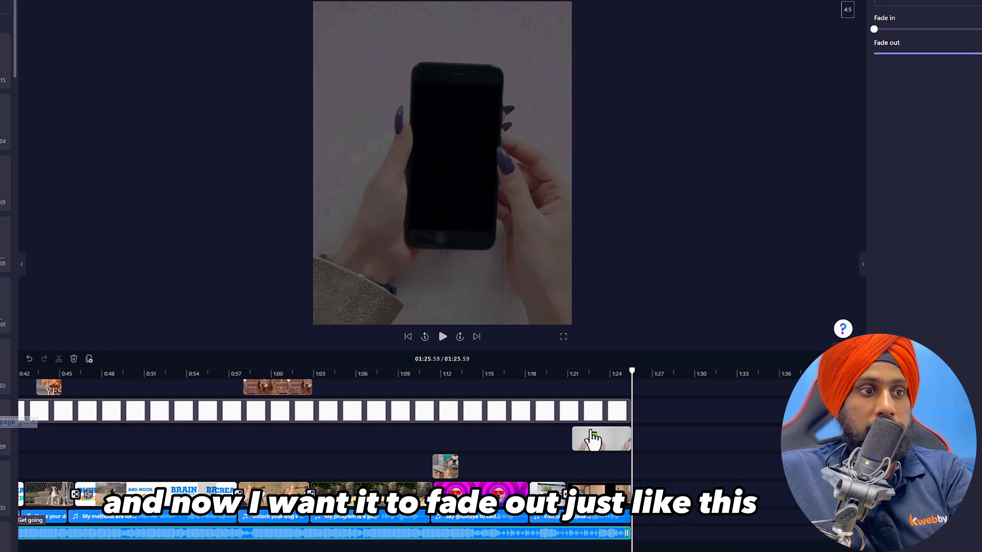
pyautogui.click(586, 372)
pyautogui.press('space')
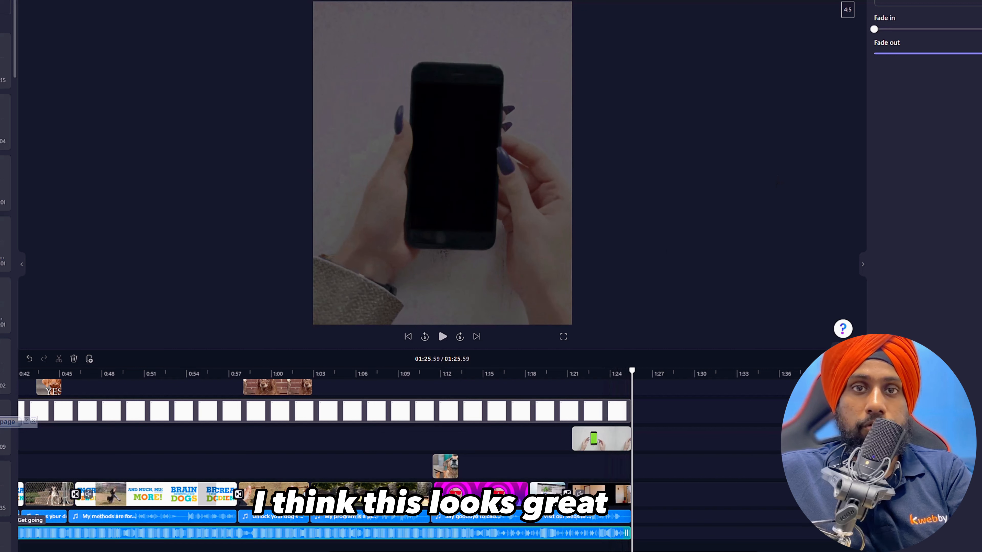
pyautogui.click(400, 374)
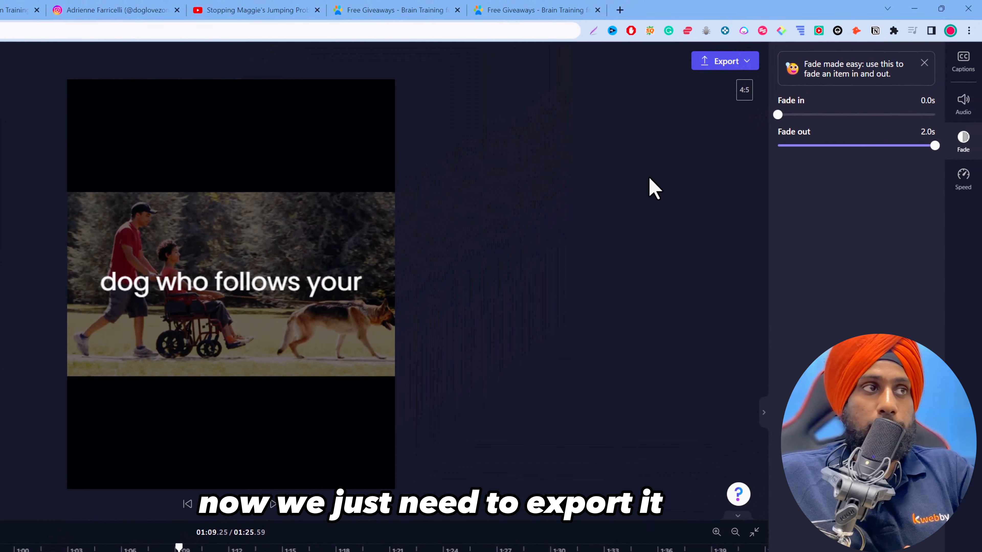
pyautogui.click(775, 41)
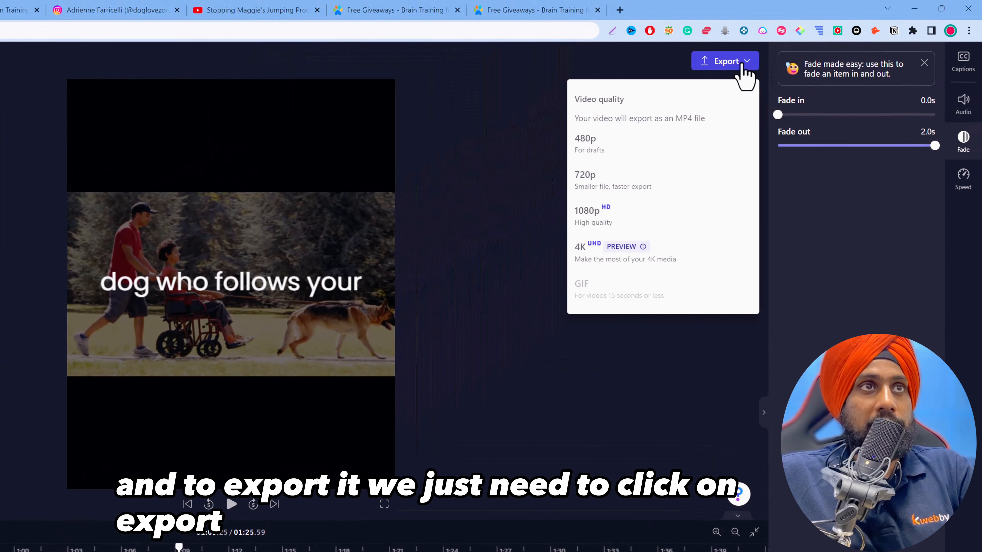
pyautogui.click(633, 259)
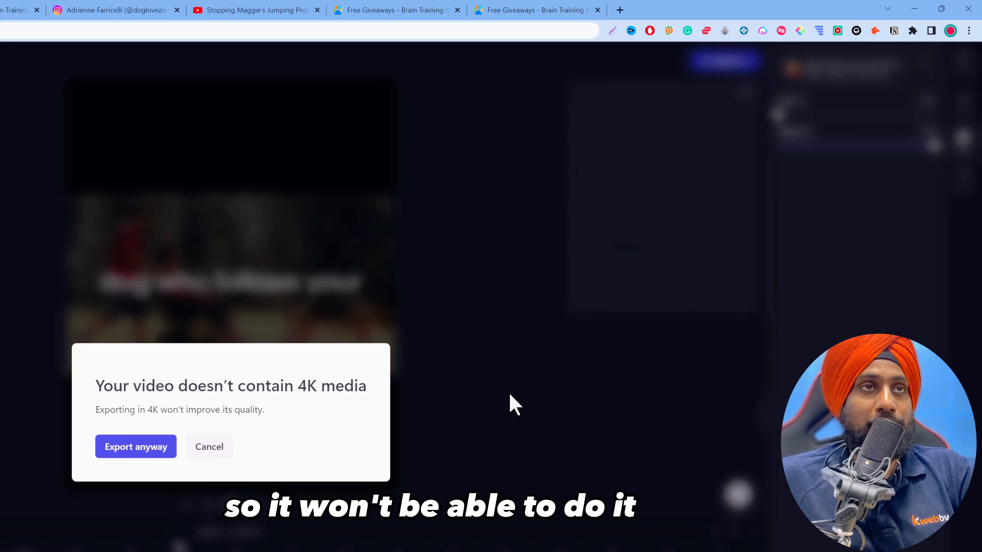
pyautogui.click(209, 449)
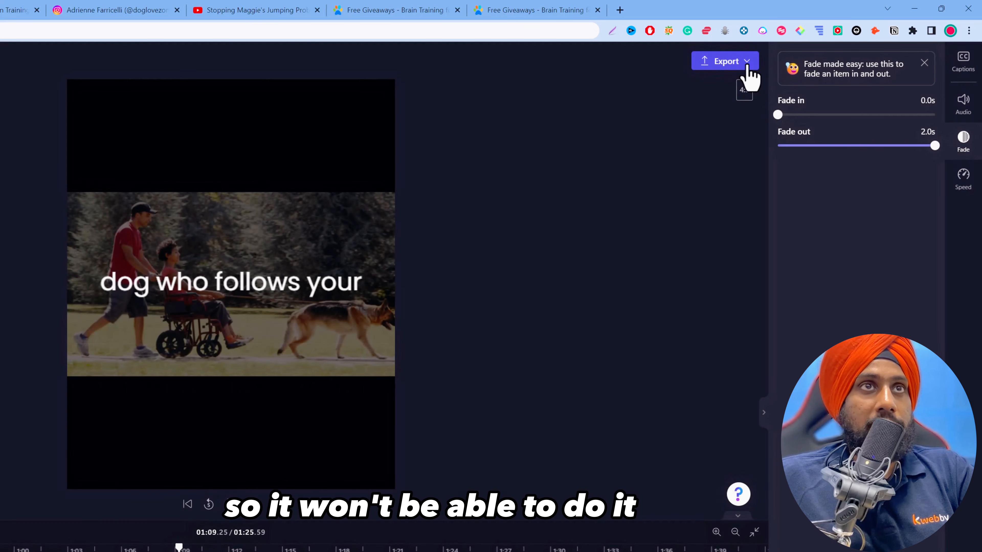
# Step: Export the finished video in 1080p quality
pyautogui.click(737, 62)
pyautogui.click(671, 213)
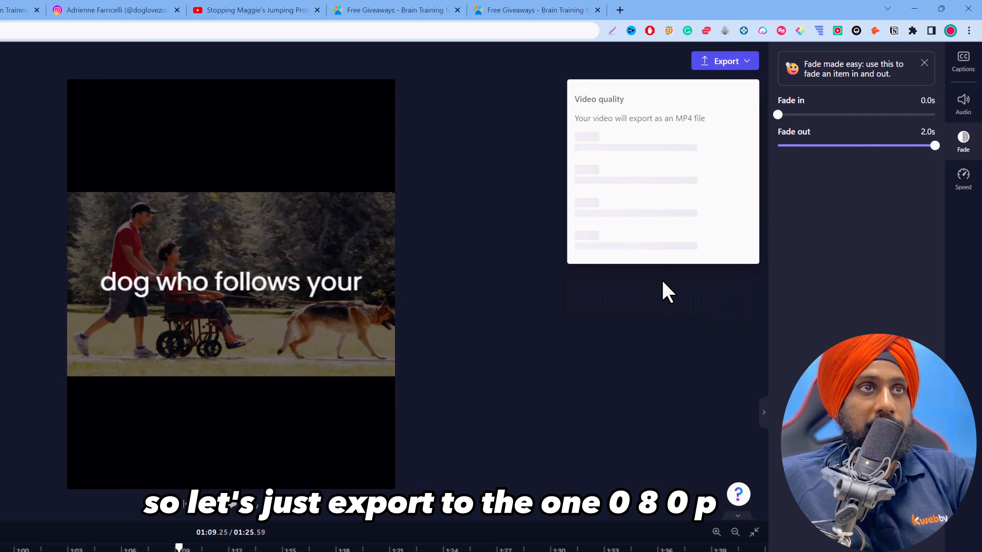